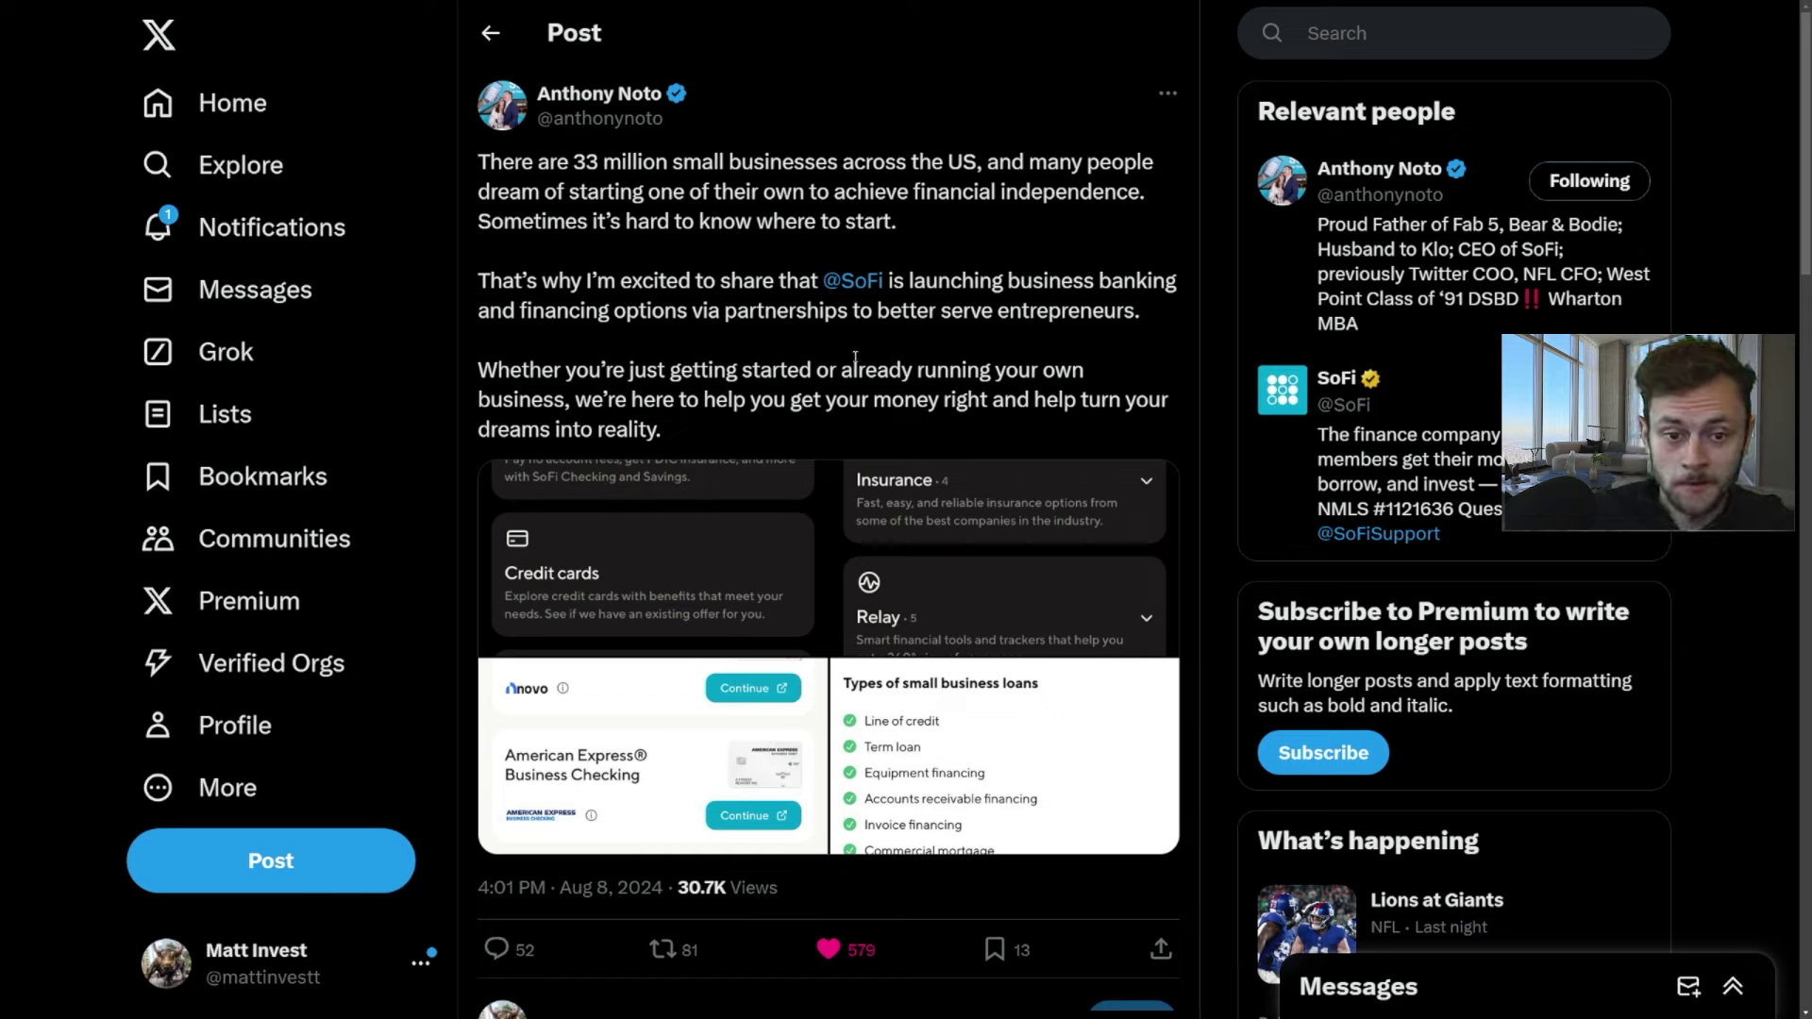
Step: Open the post's first SoFi screenshot, 'Explore all financial products', full-size
click(886, 162)
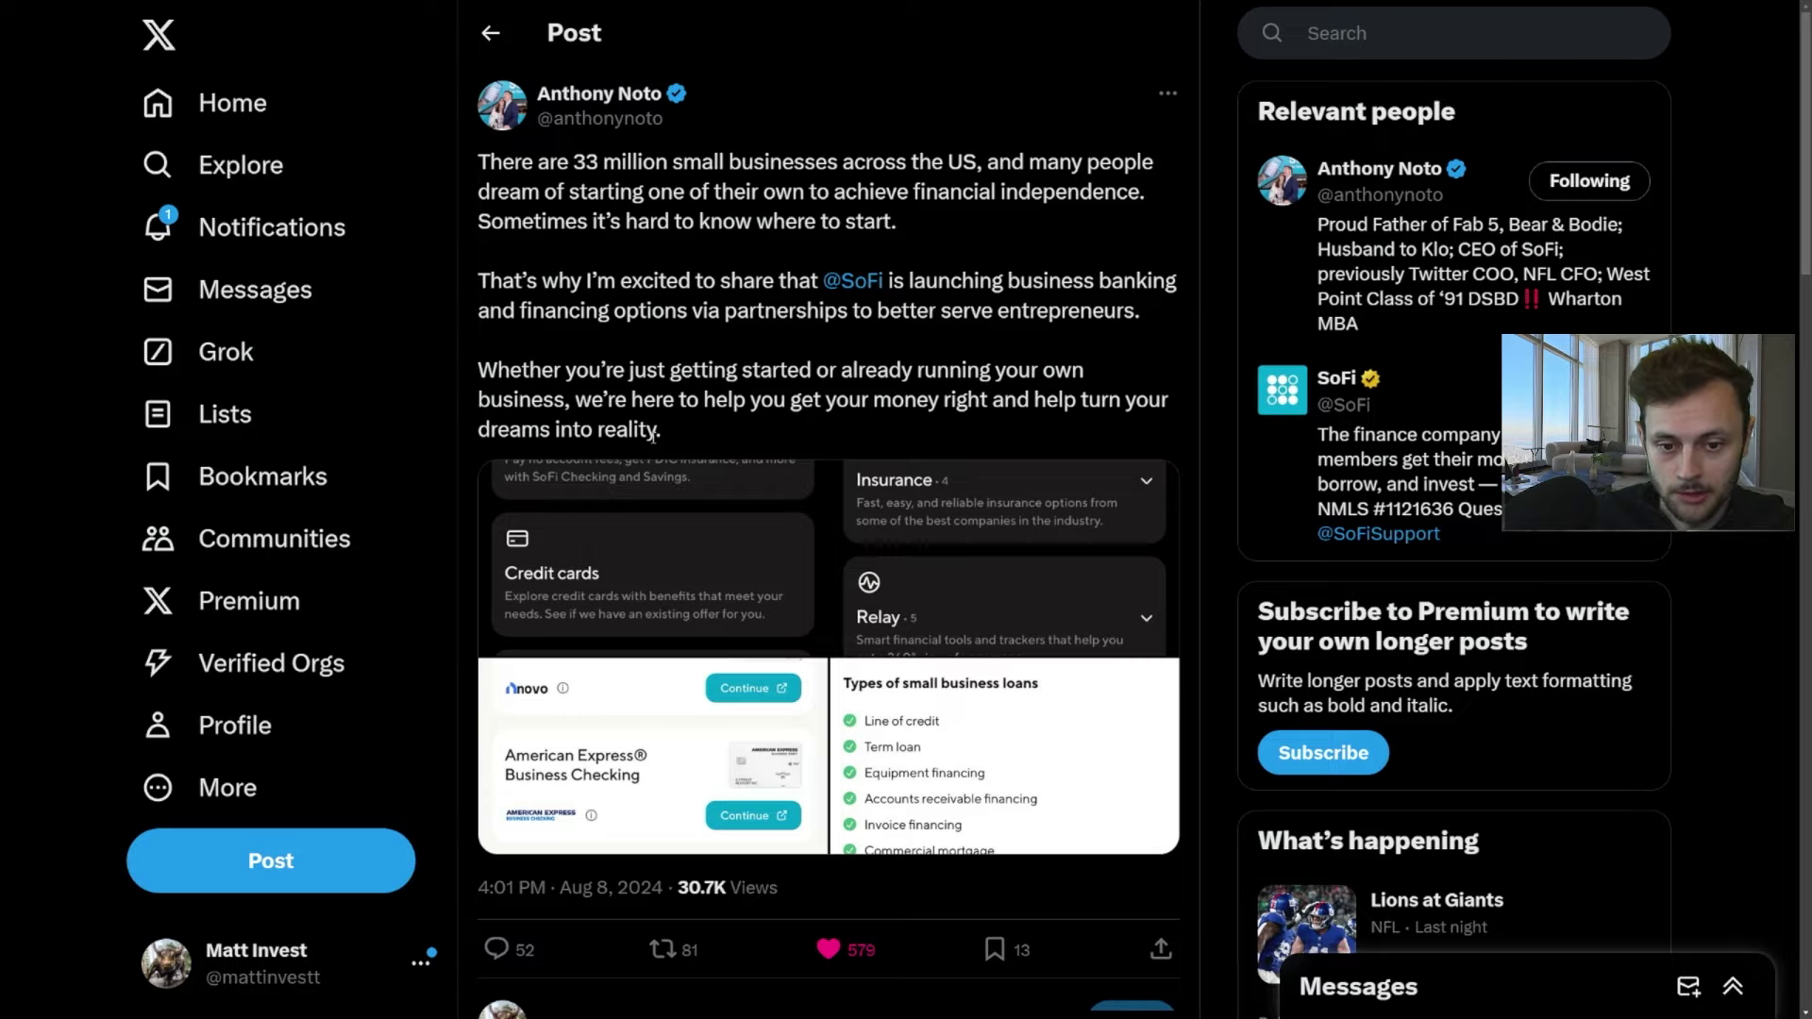
click(711, 474)
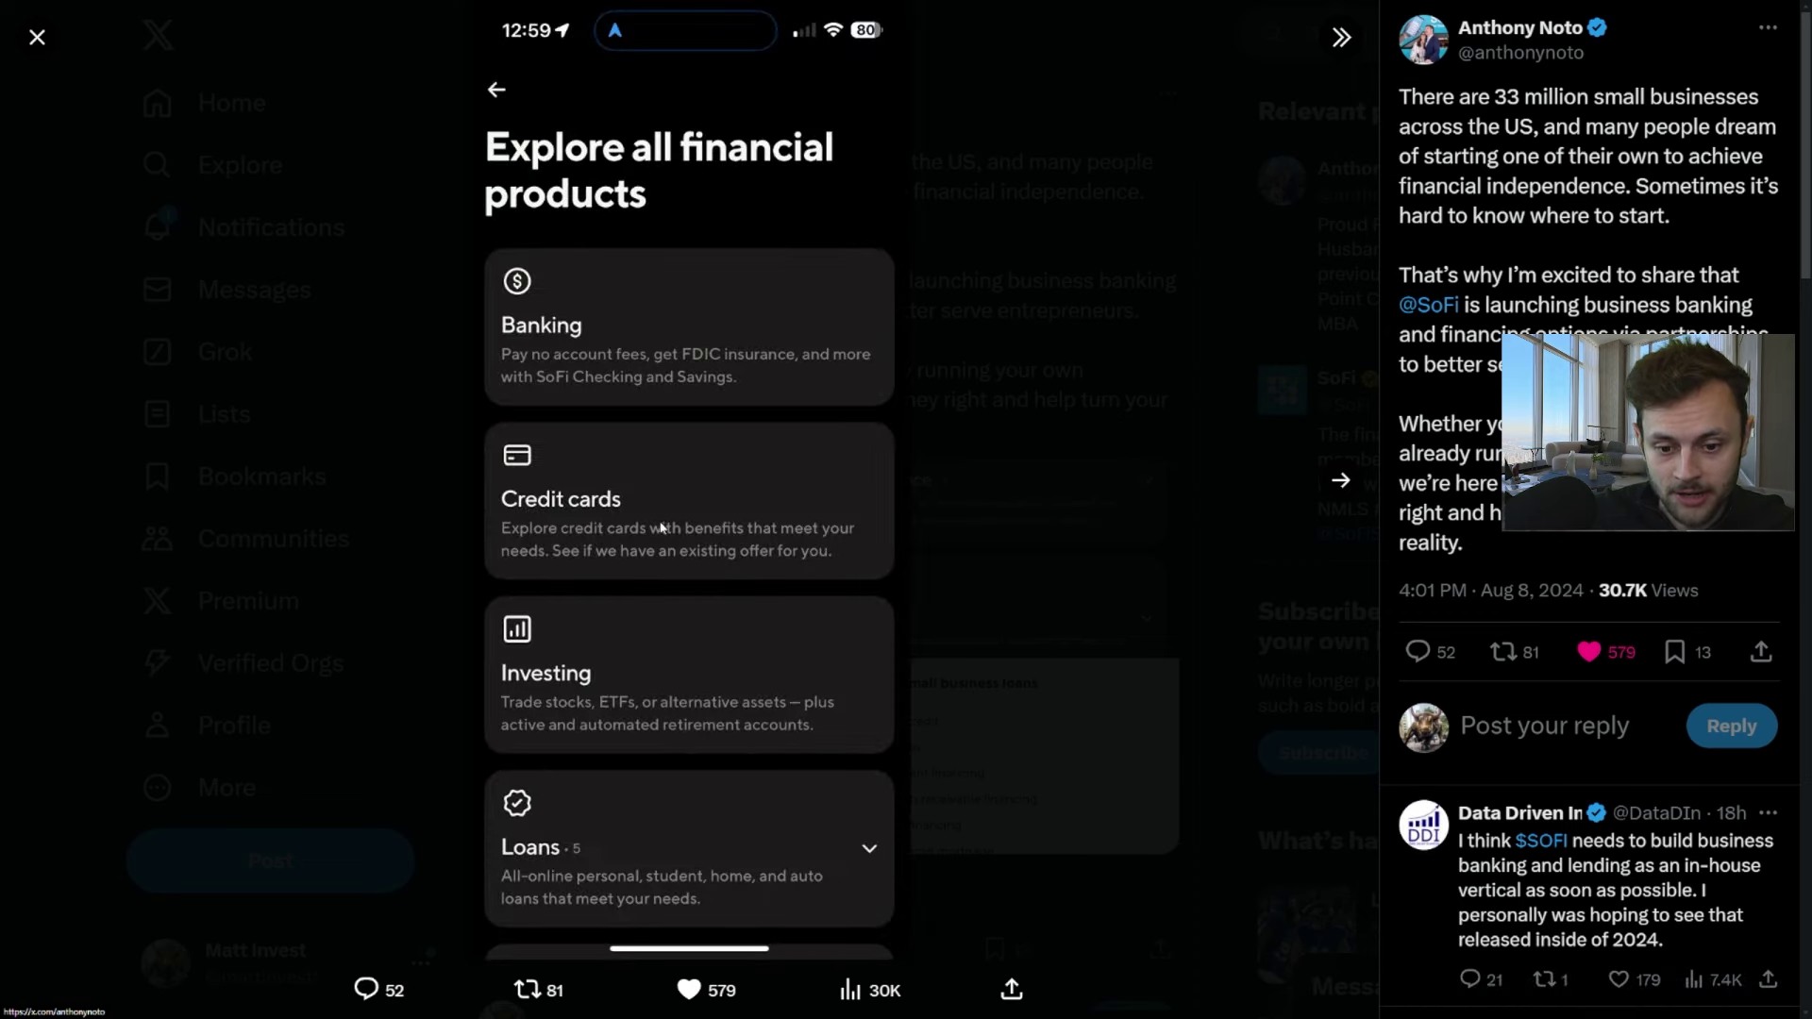
Step: Advance through the next SoFi screenshots, then close the viewer and scroll down the post
click(1352, 489)
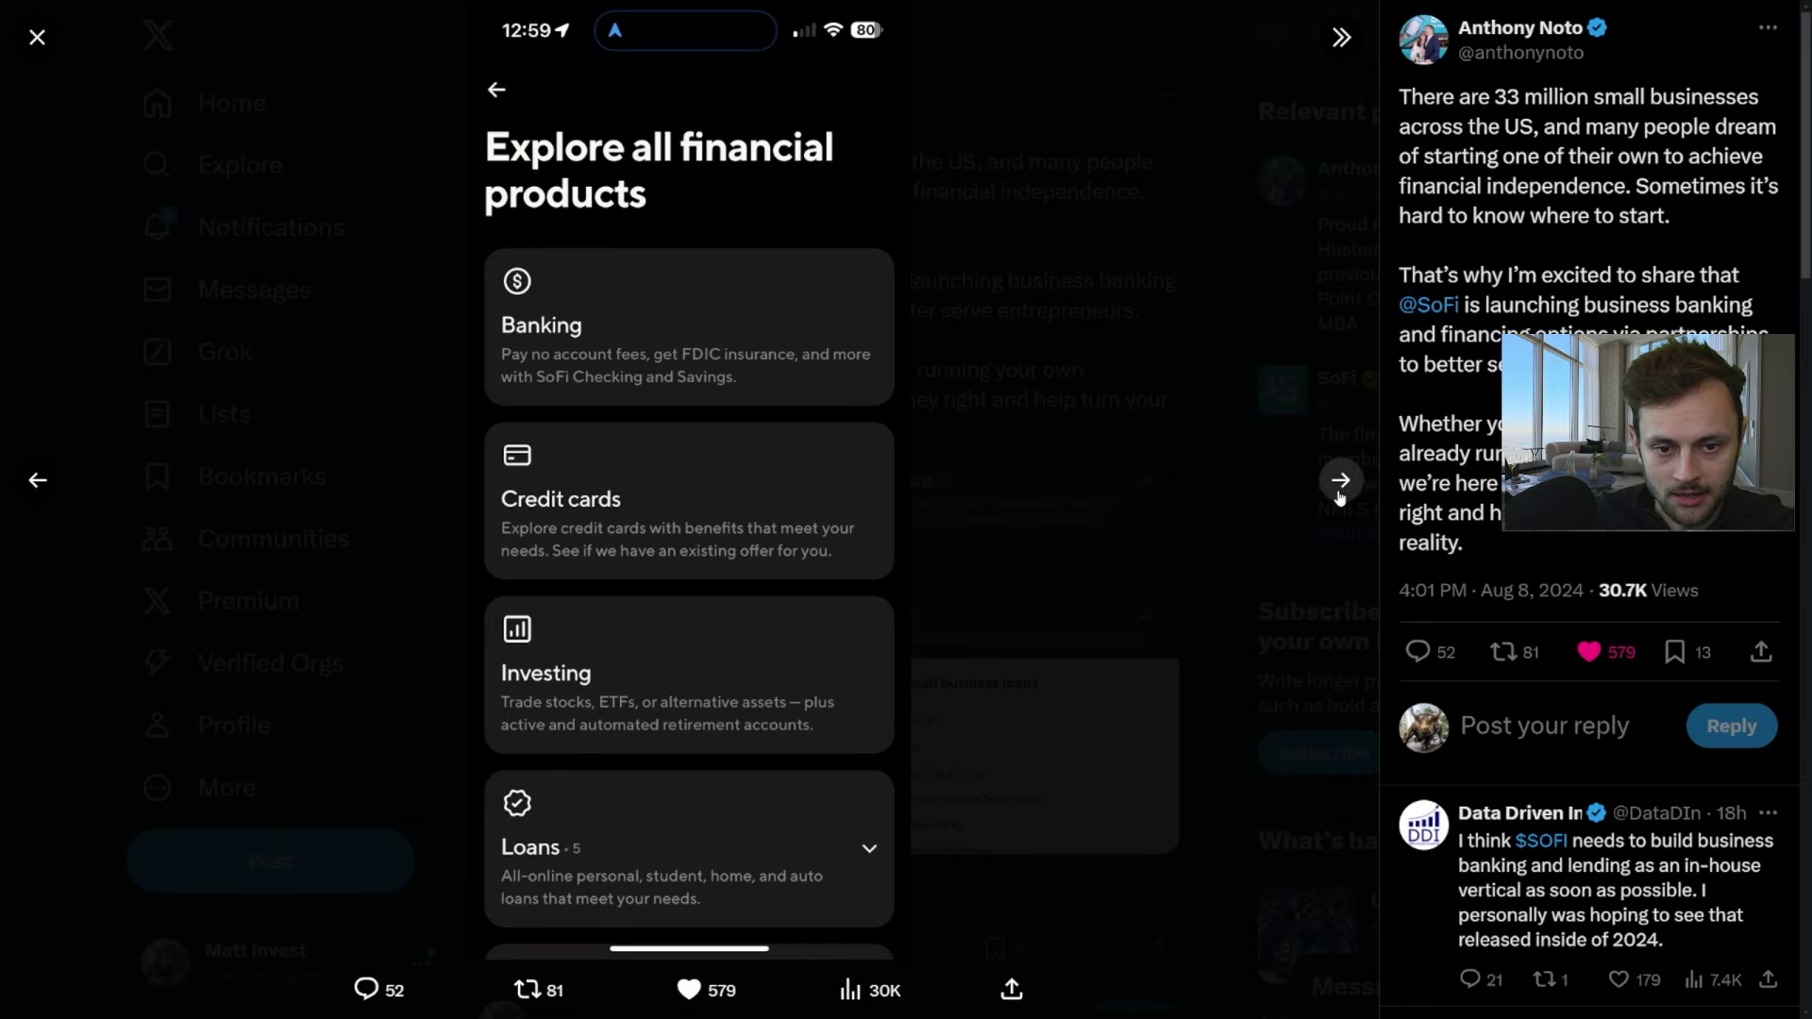
click(1340, 494)
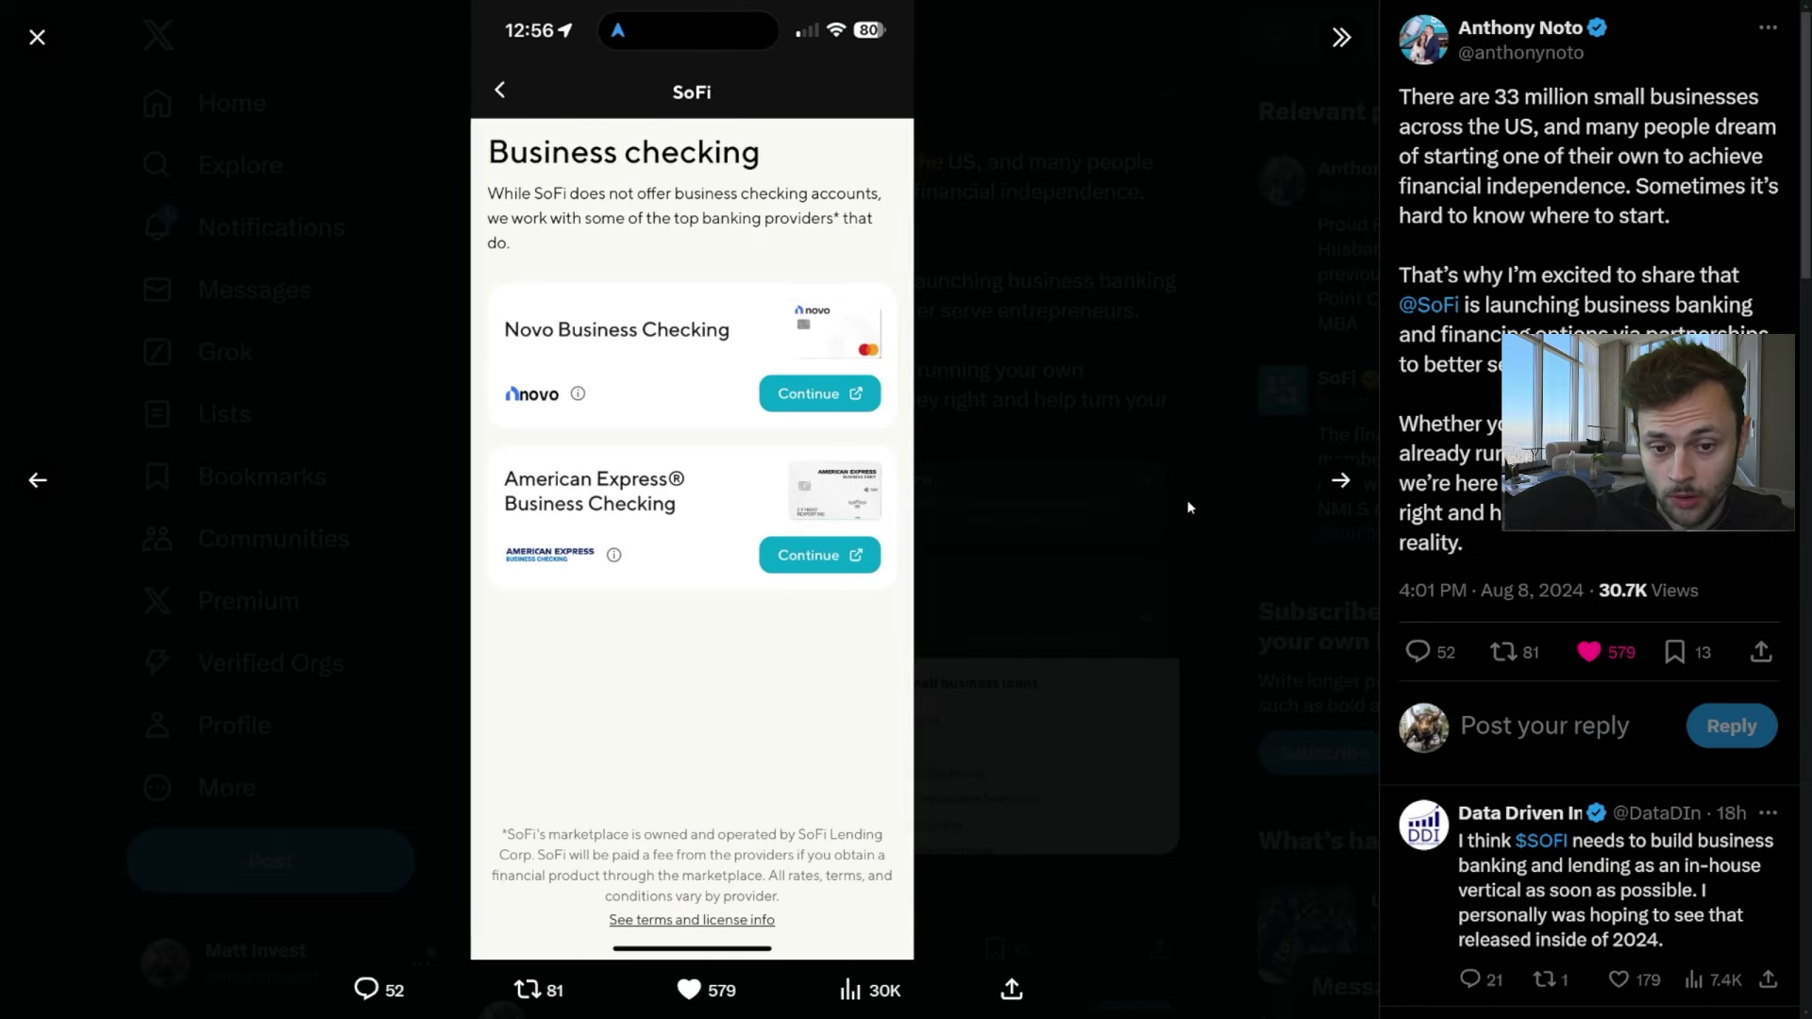
click(1121, 513)
scroll(878, 542, down, 1)
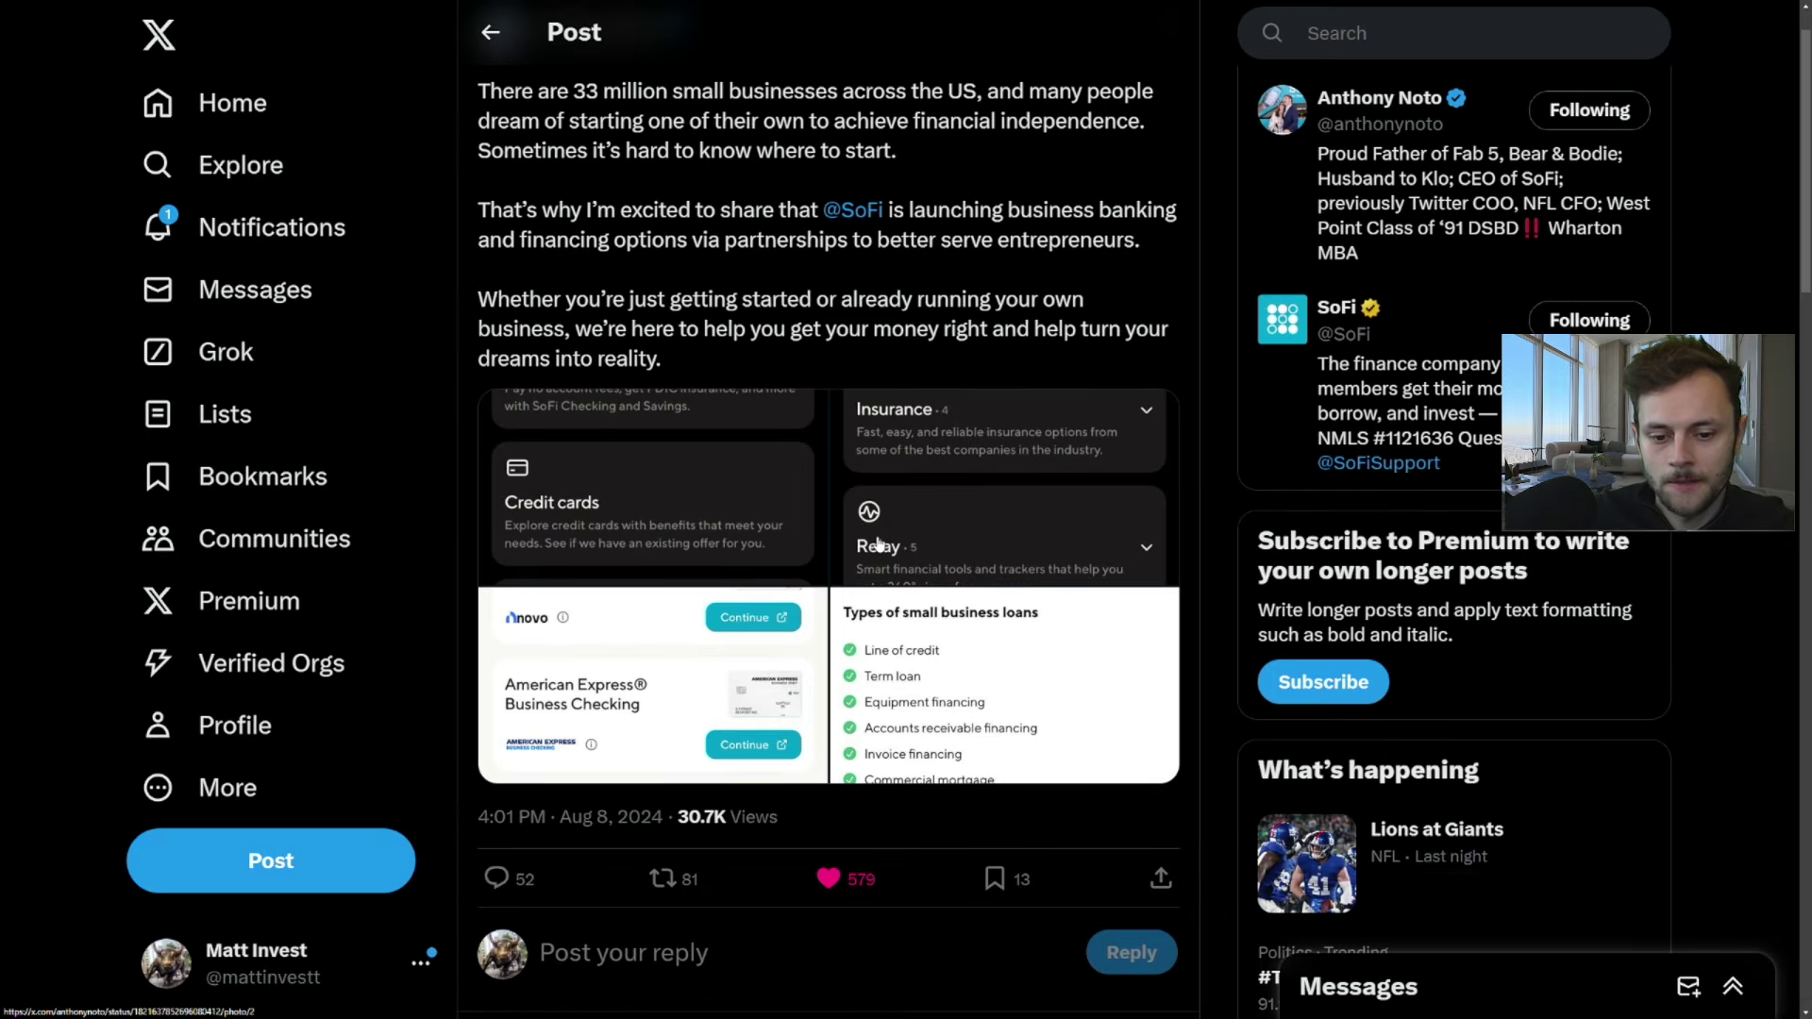
Step: View the Business checking and Find financing solutions screenshots, then close the viewer
click(666, 614)
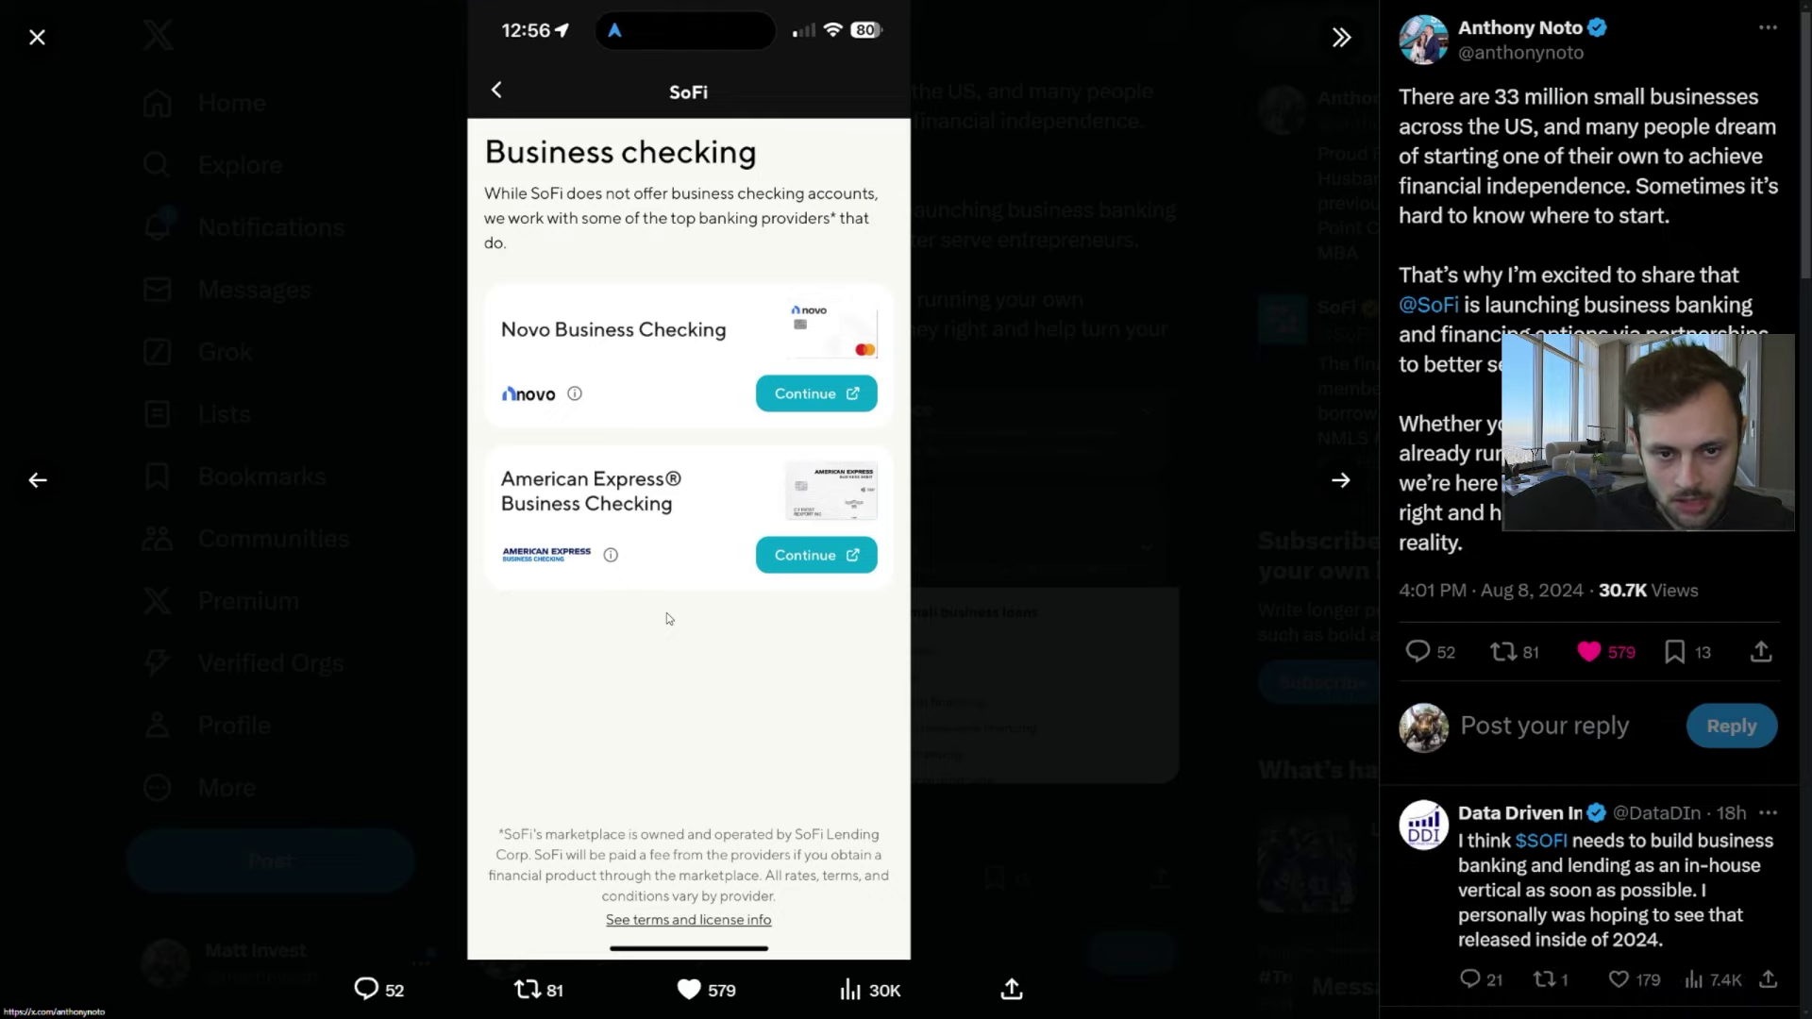
click(1341, 482)
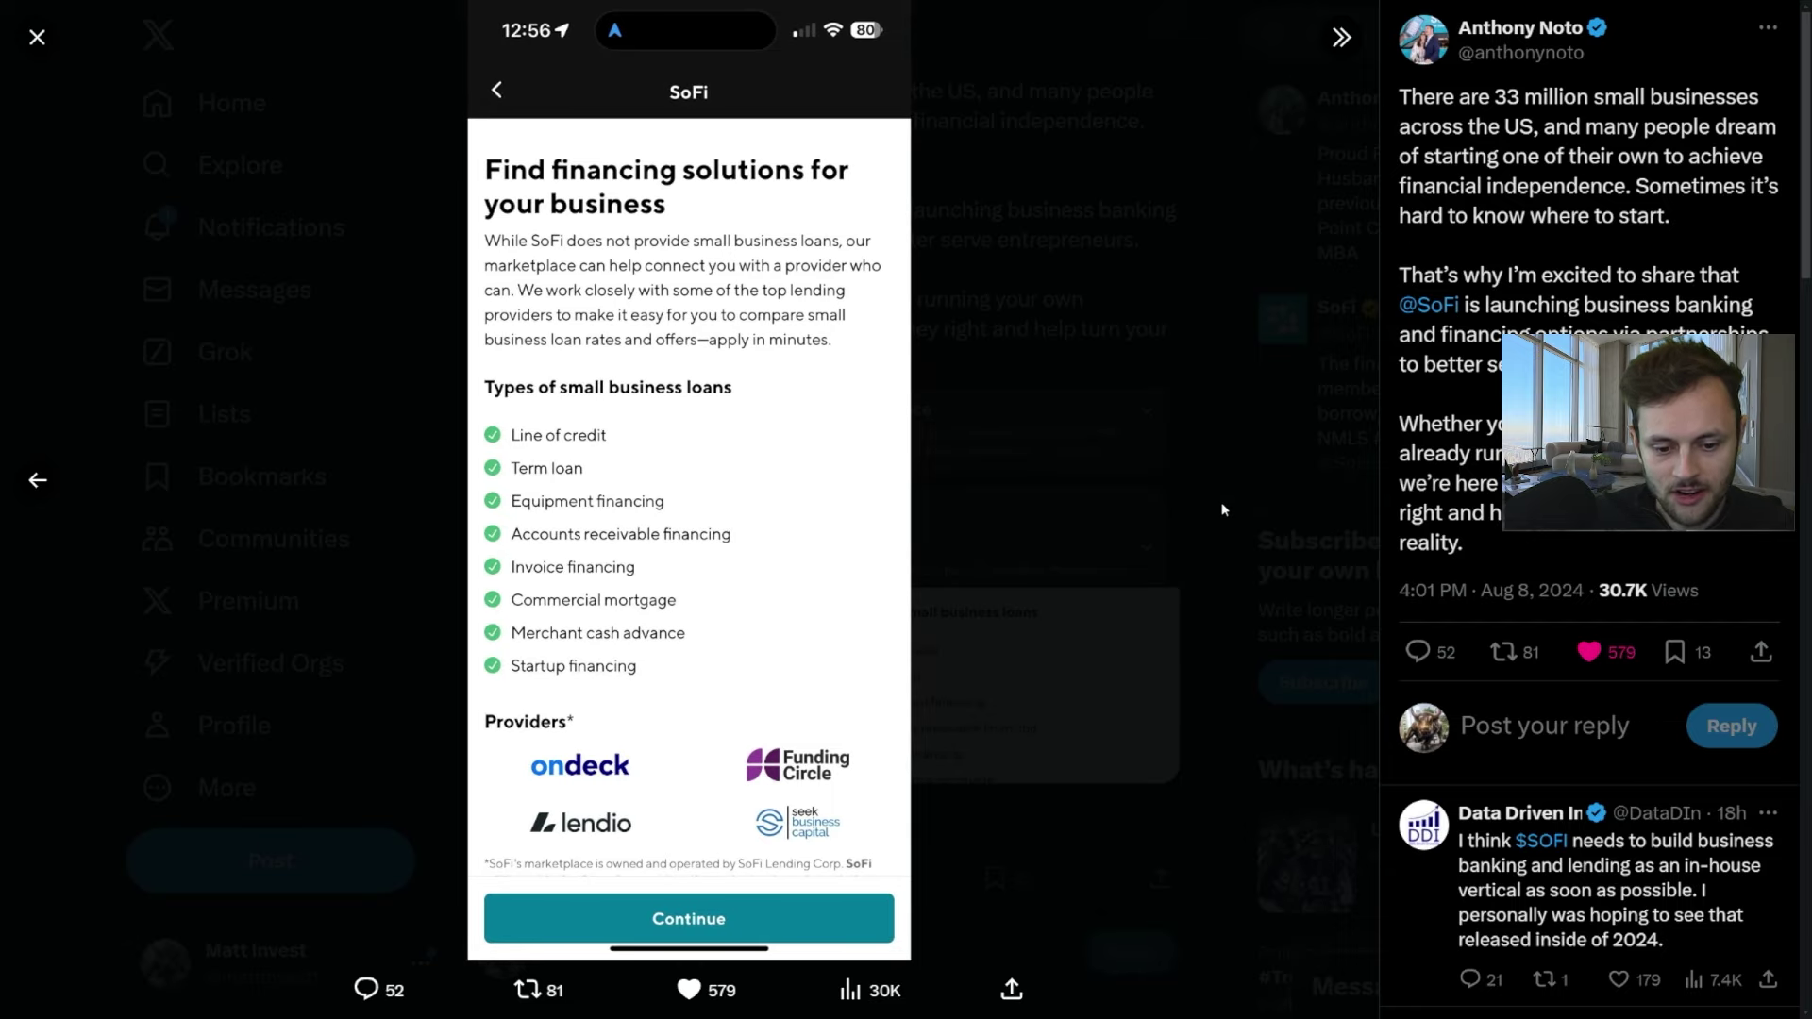
click(1222, 509)
Step: Open the reply saying SoFi's partnerships are not good, then return to the thread
scroll(752, 525, down, 5)
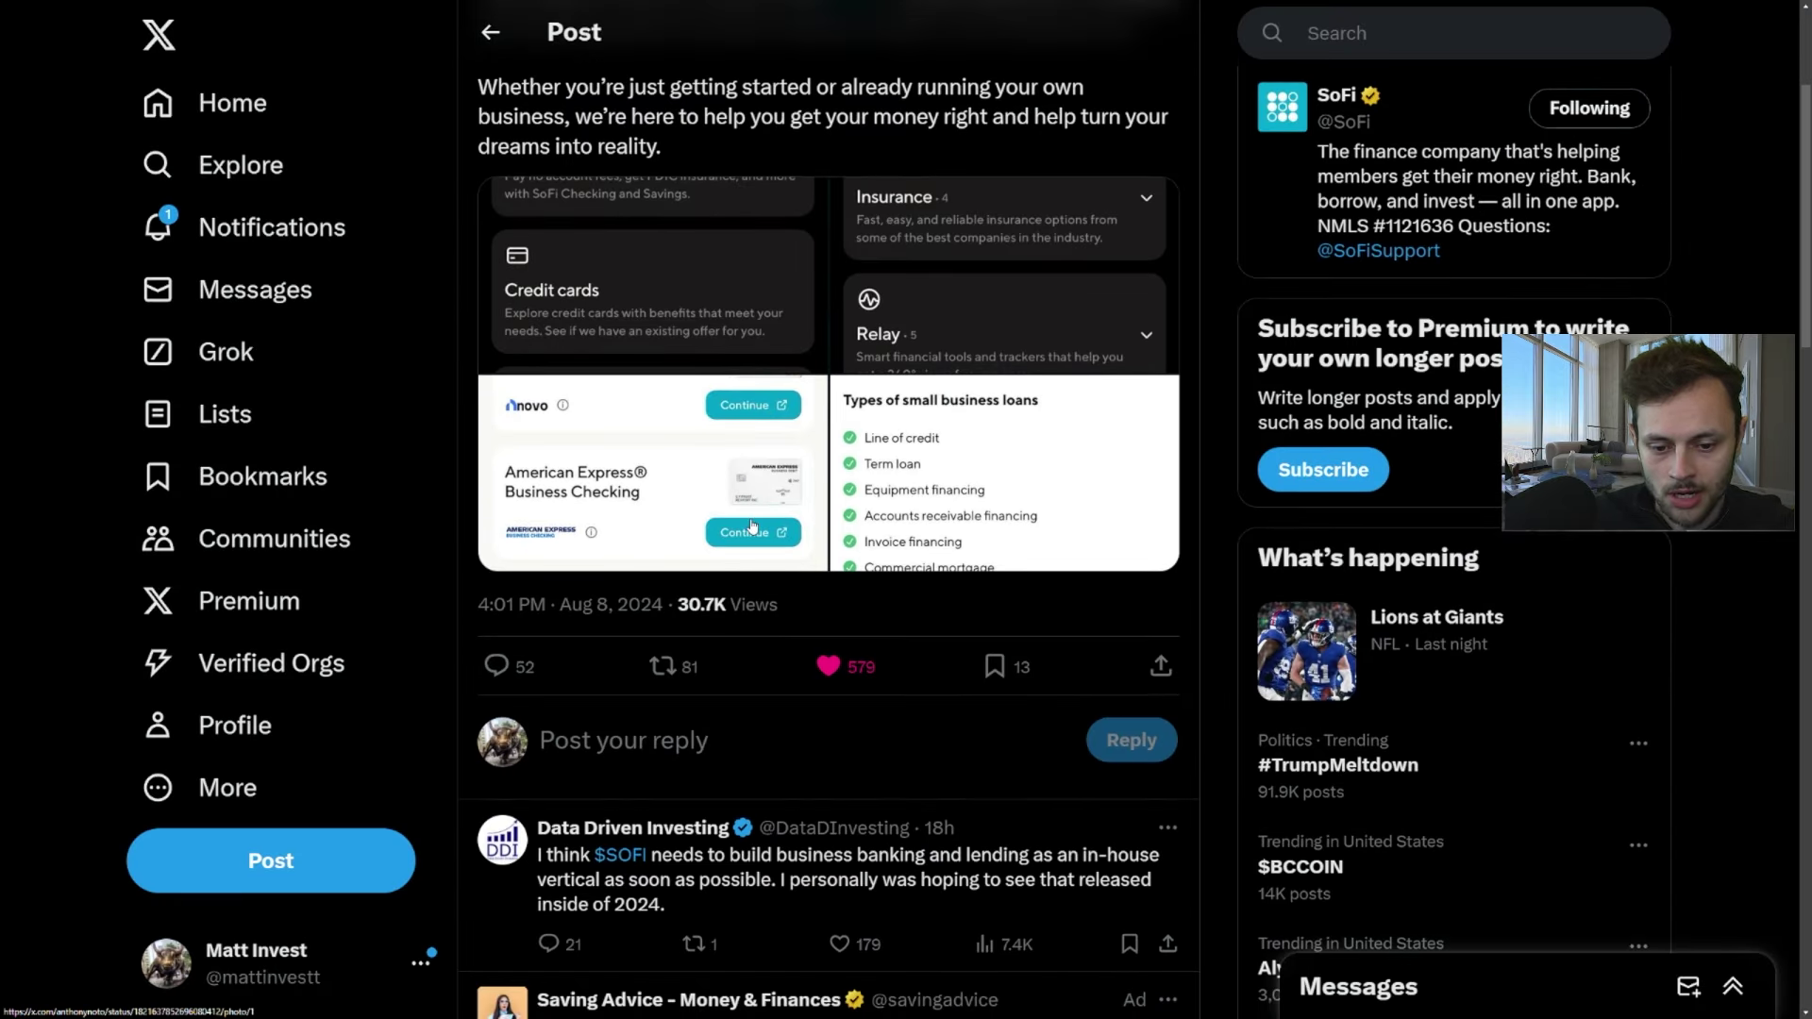
scroll(752, 526, down, 10)
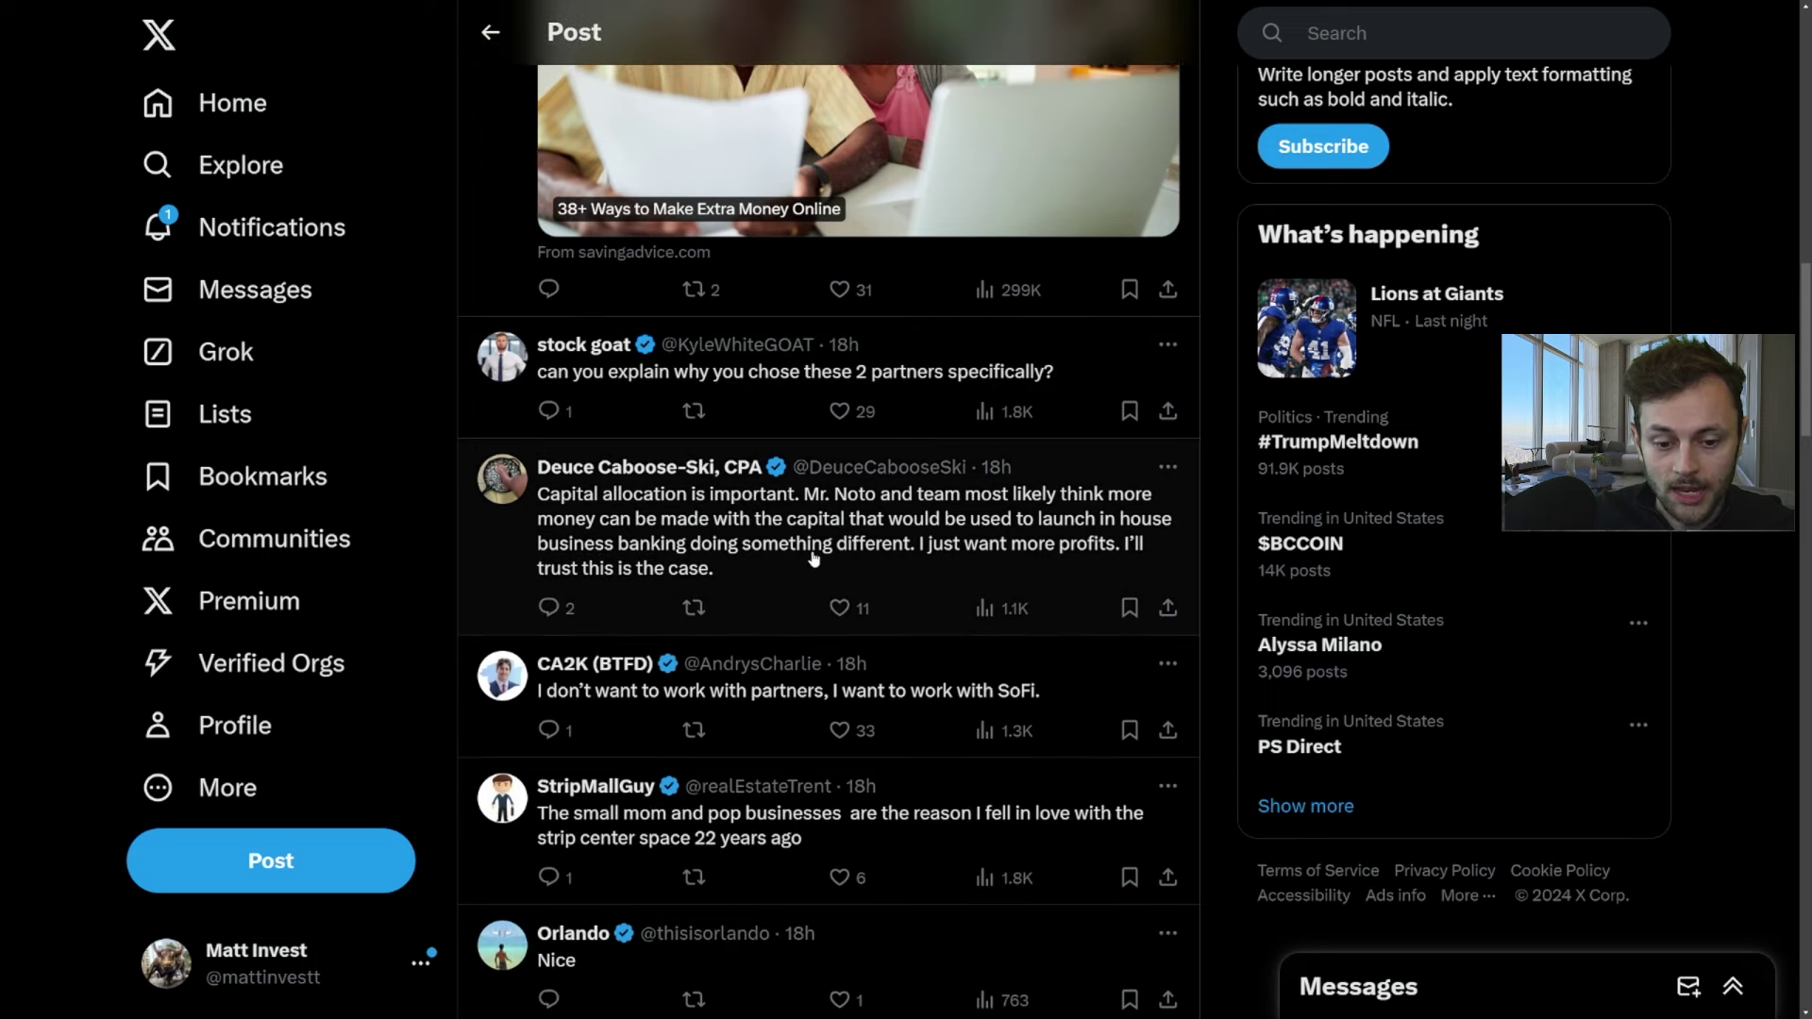
scroll(813, 558, down, 5)
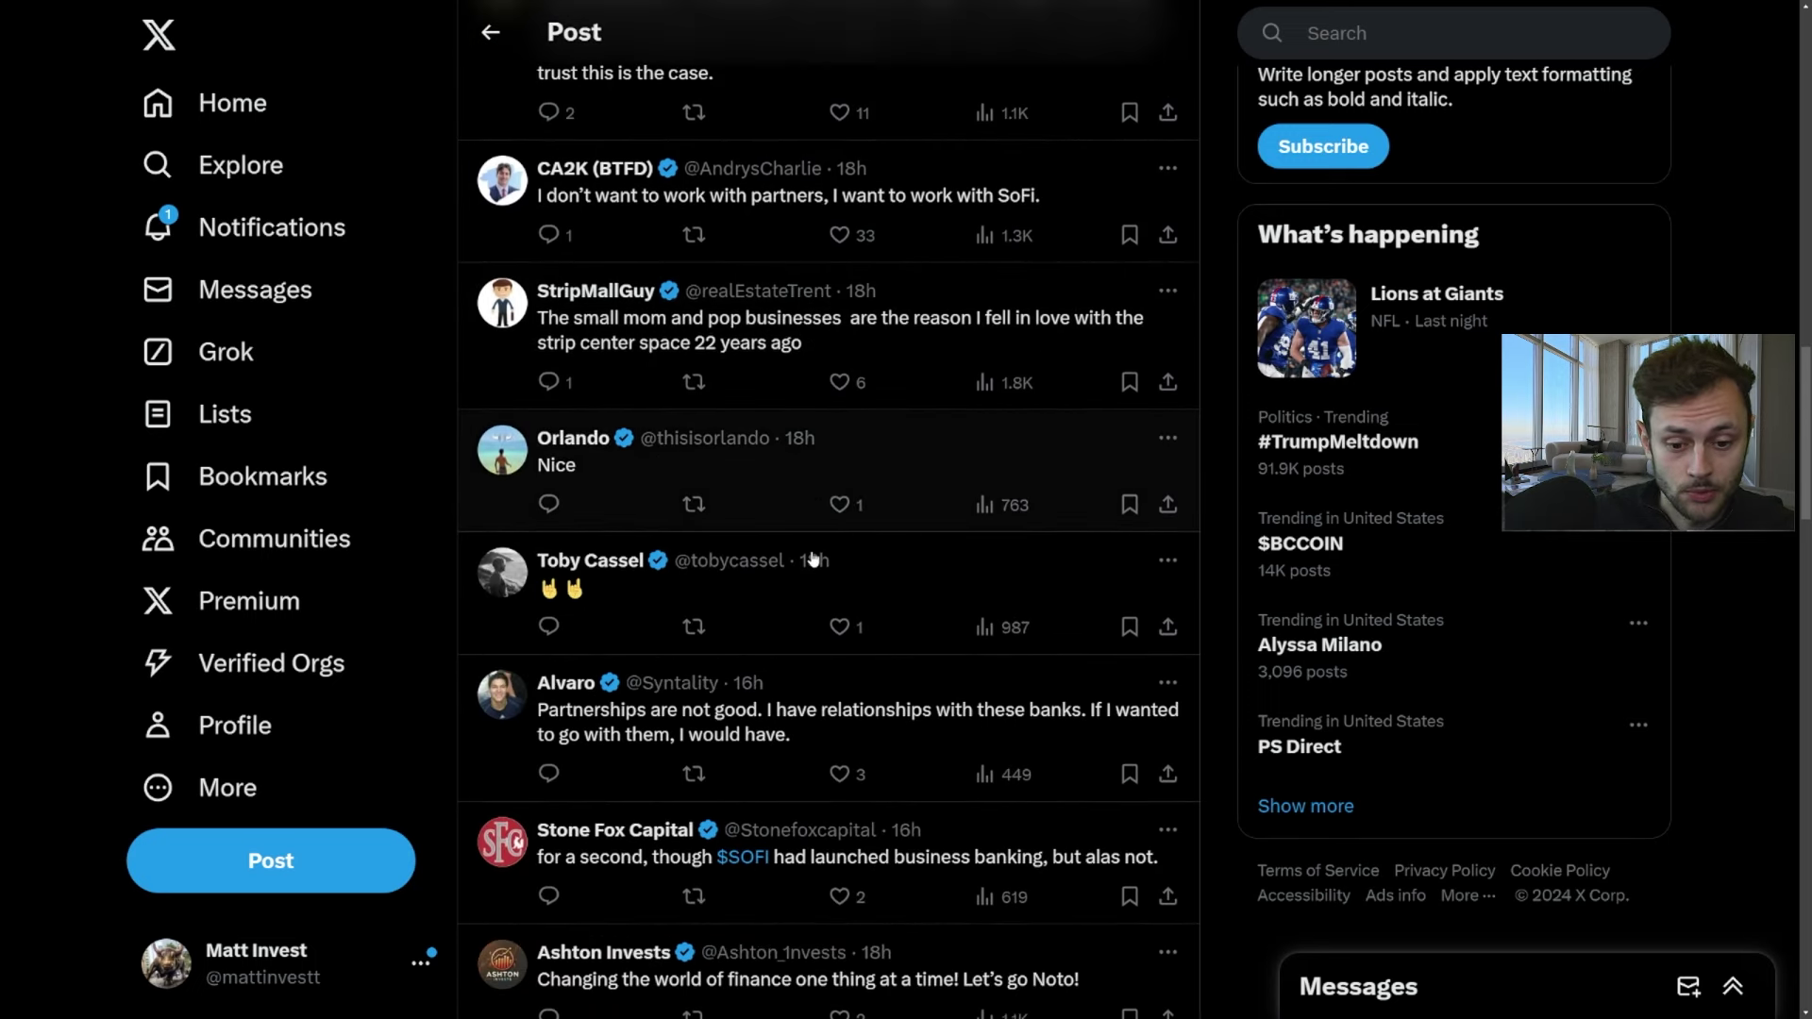
scroll(815, 558, down, 2)
click(829, 634)
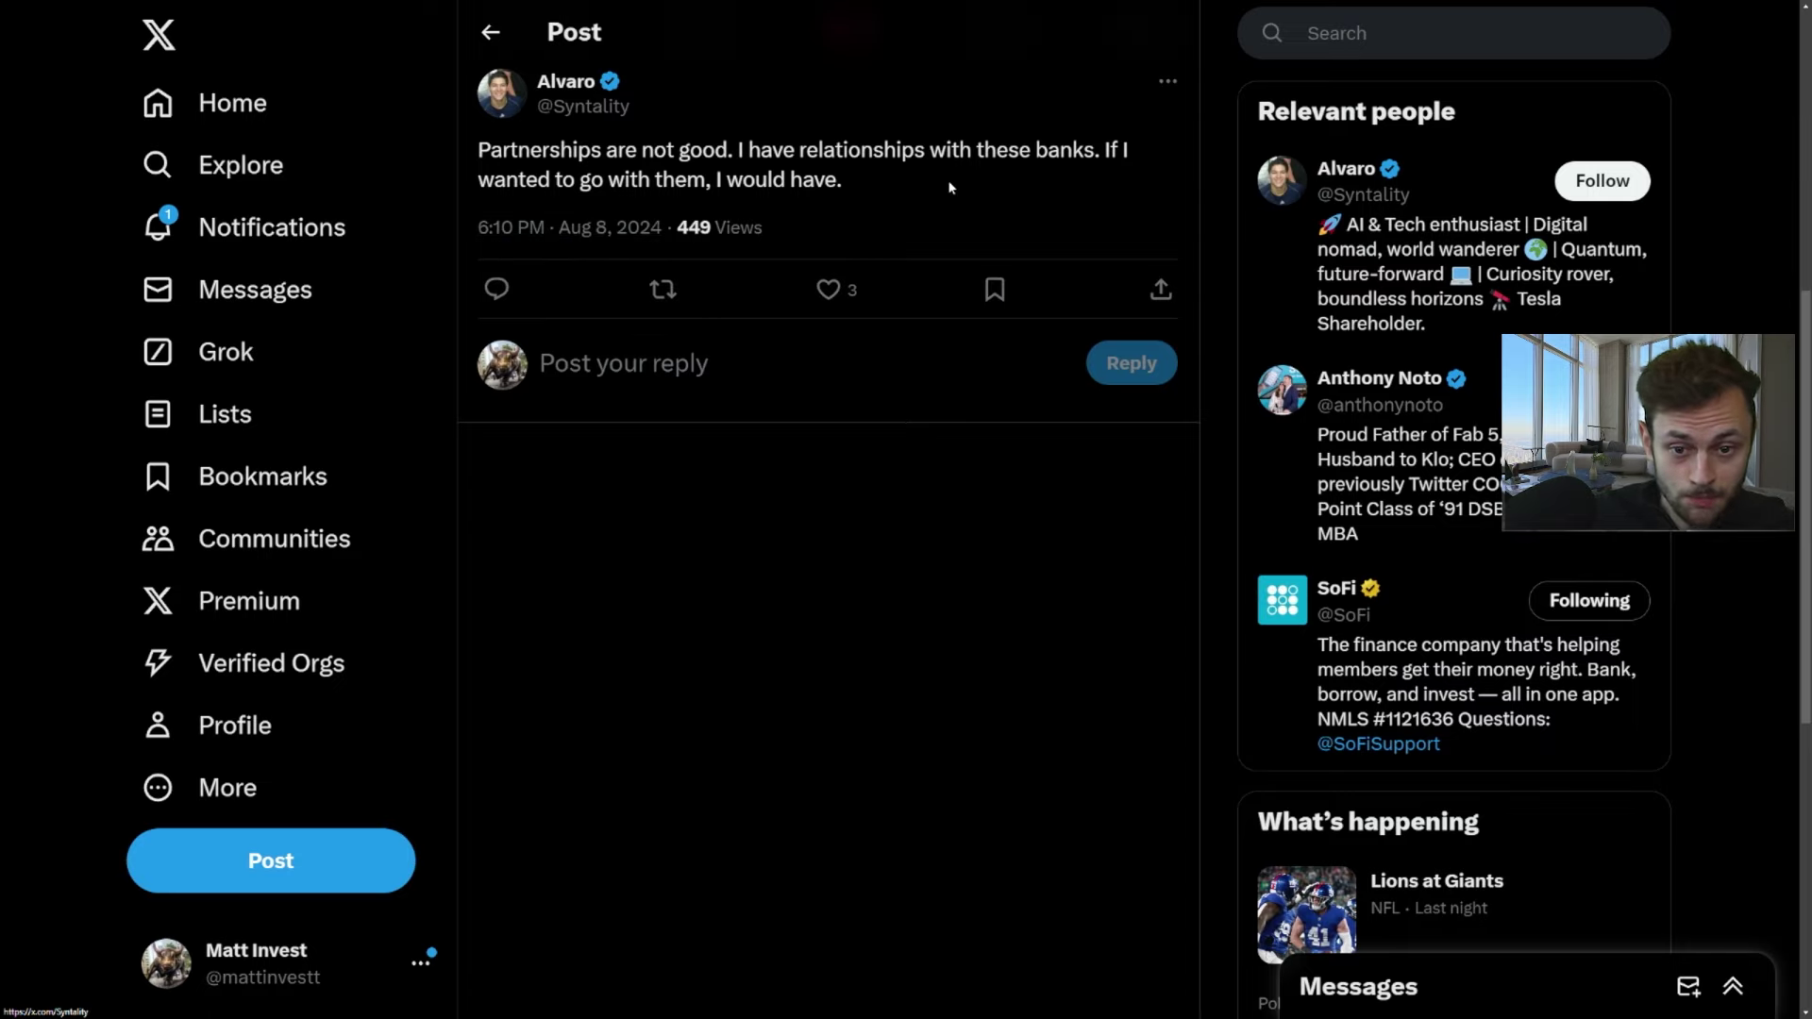
click(490, 32)
Step: Open the reply calling the partnerships a smart move until rates come down
scroll(798, 343, down, 2)
scroll(798, 343, down, 4)
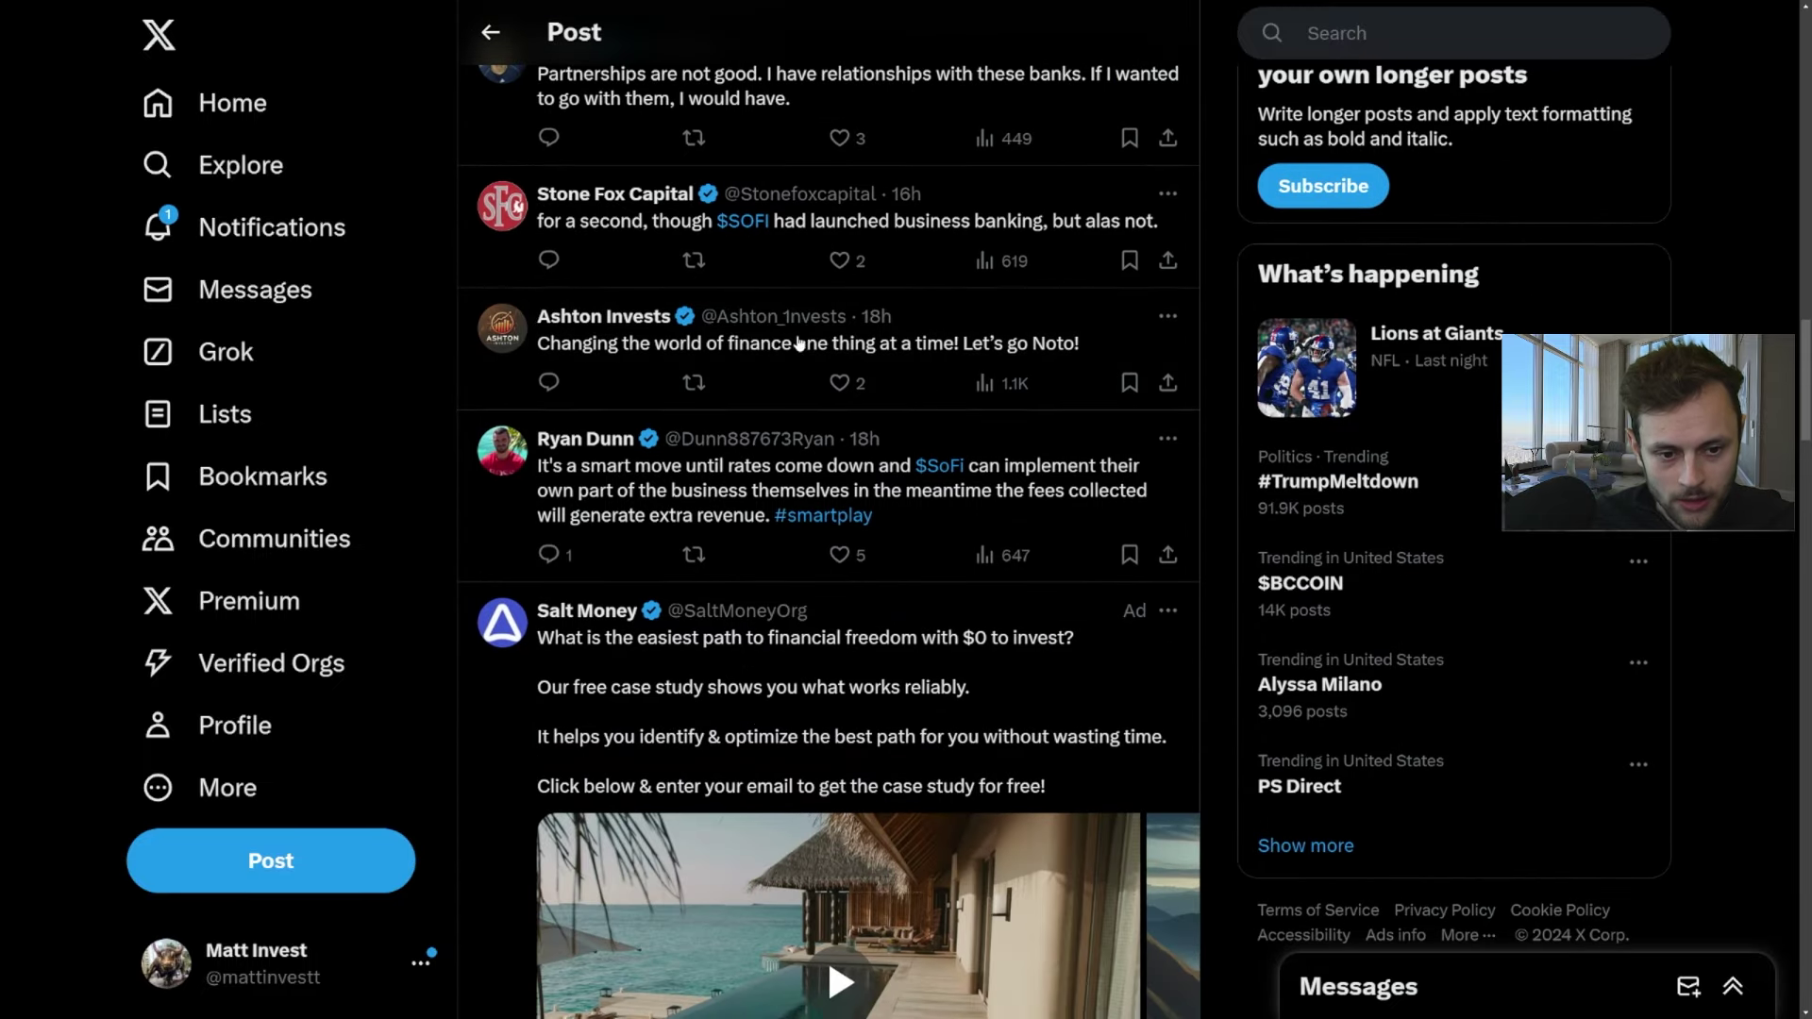
click(685, 476)
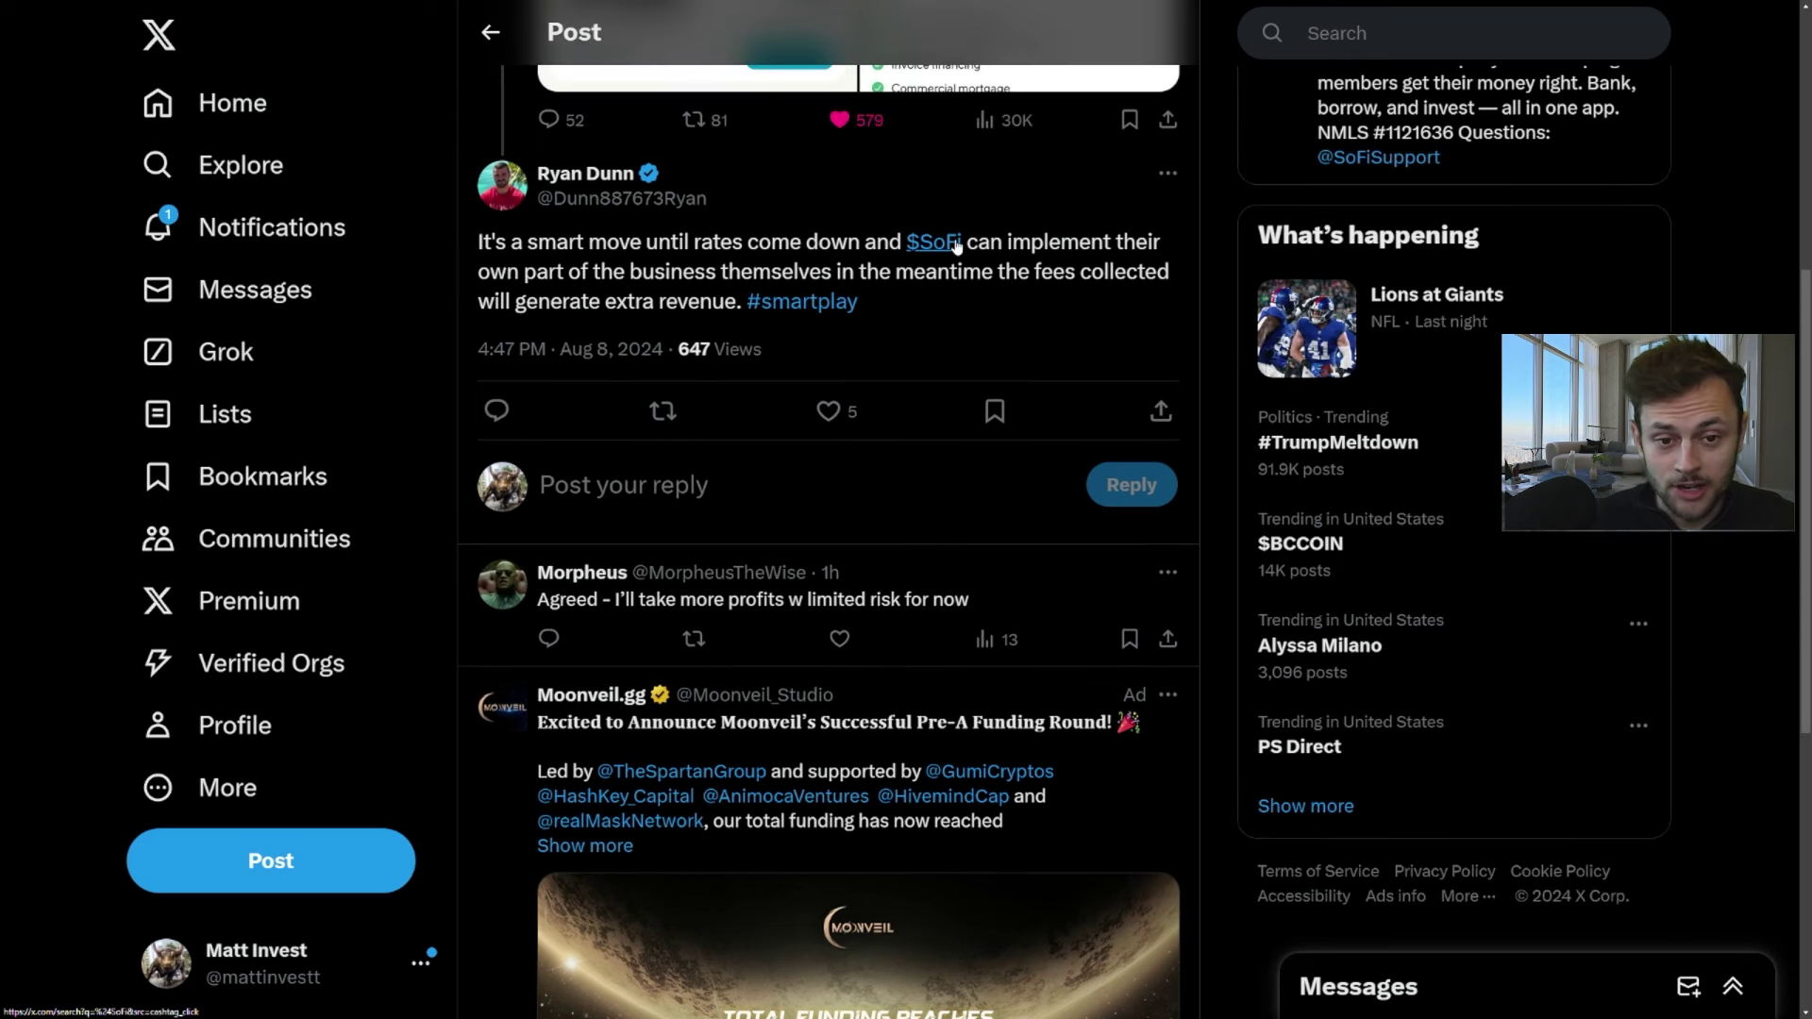
scroll(972, 321, up, 1)
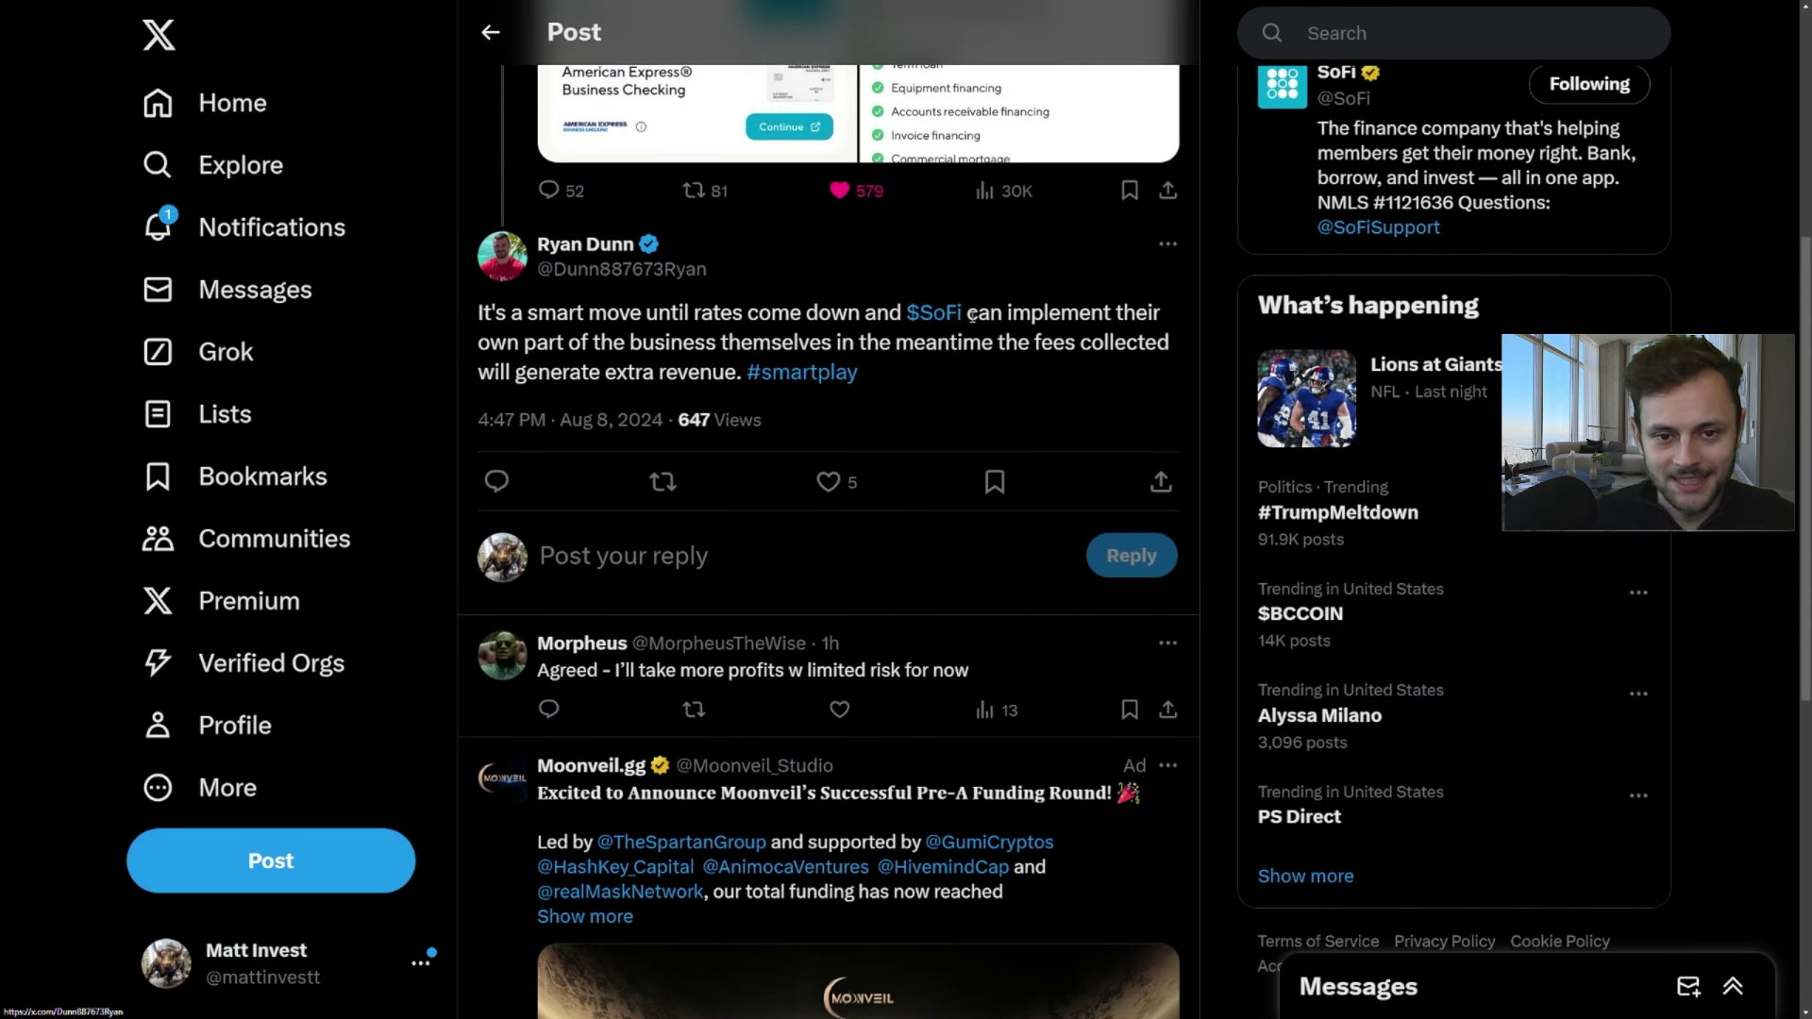
Step: Scroll back up the SoFi post page
scroll(972, 316, up, 5)
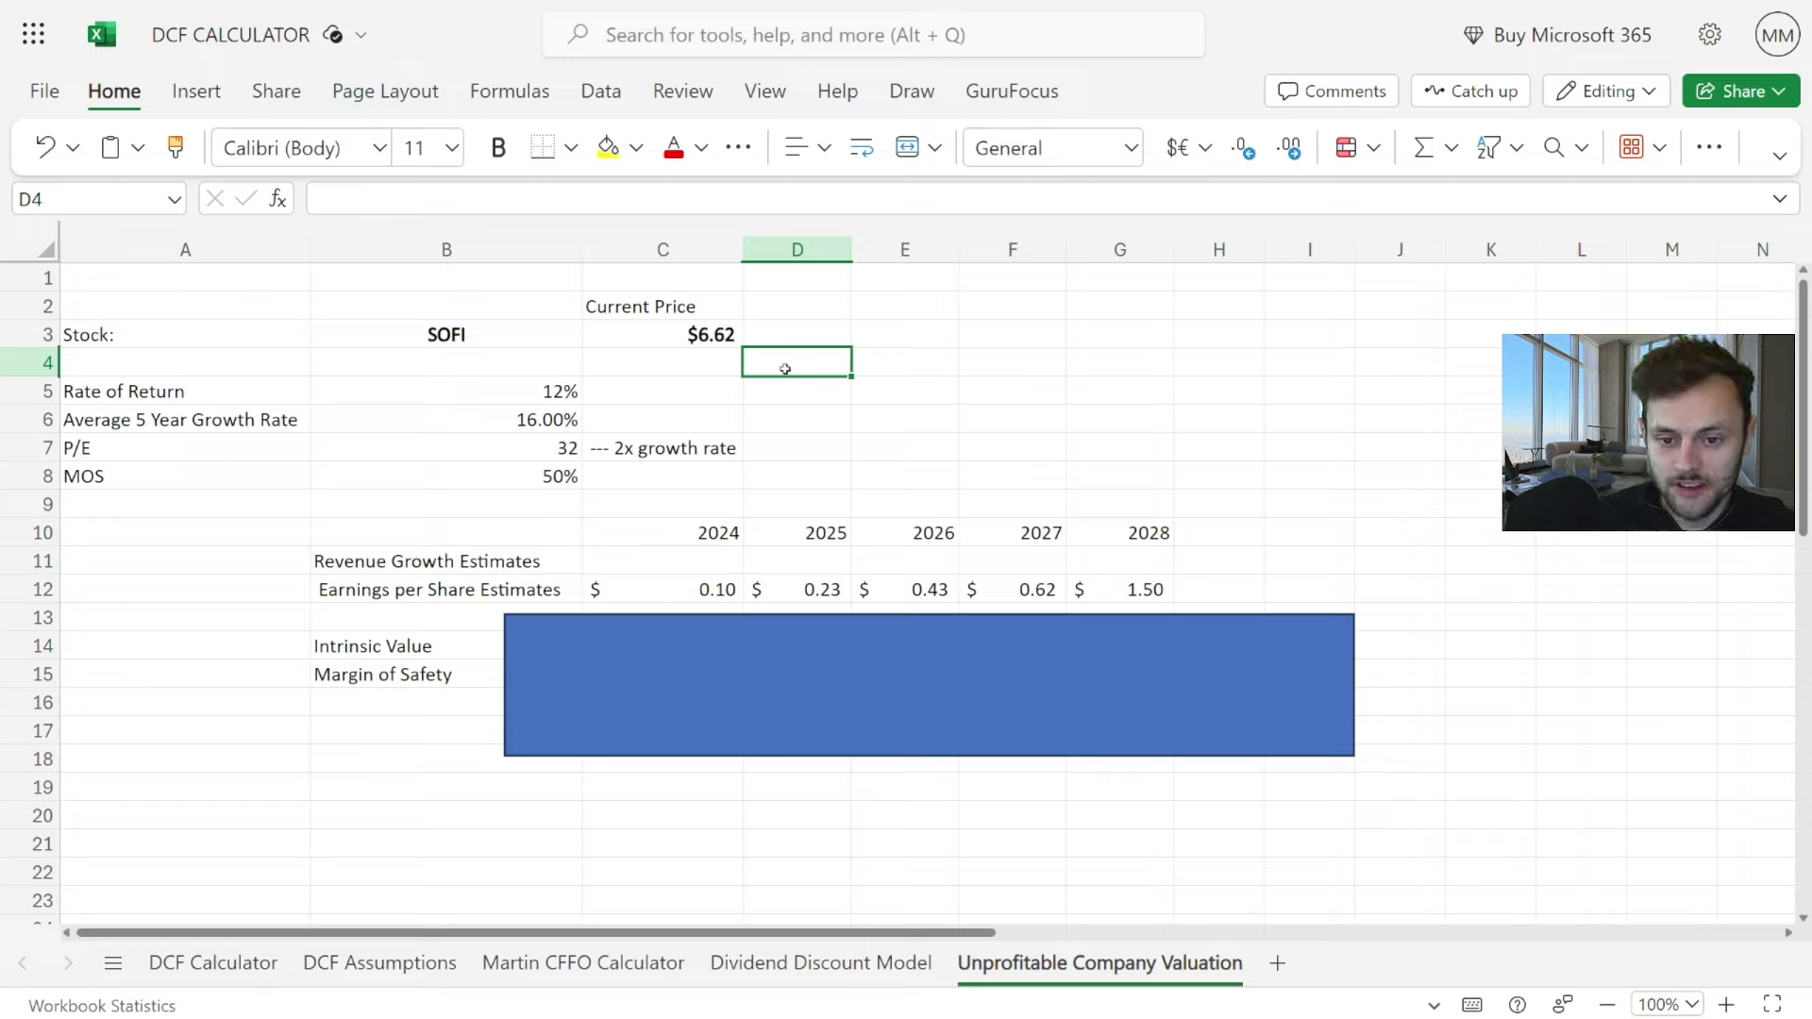
click(928, 387)
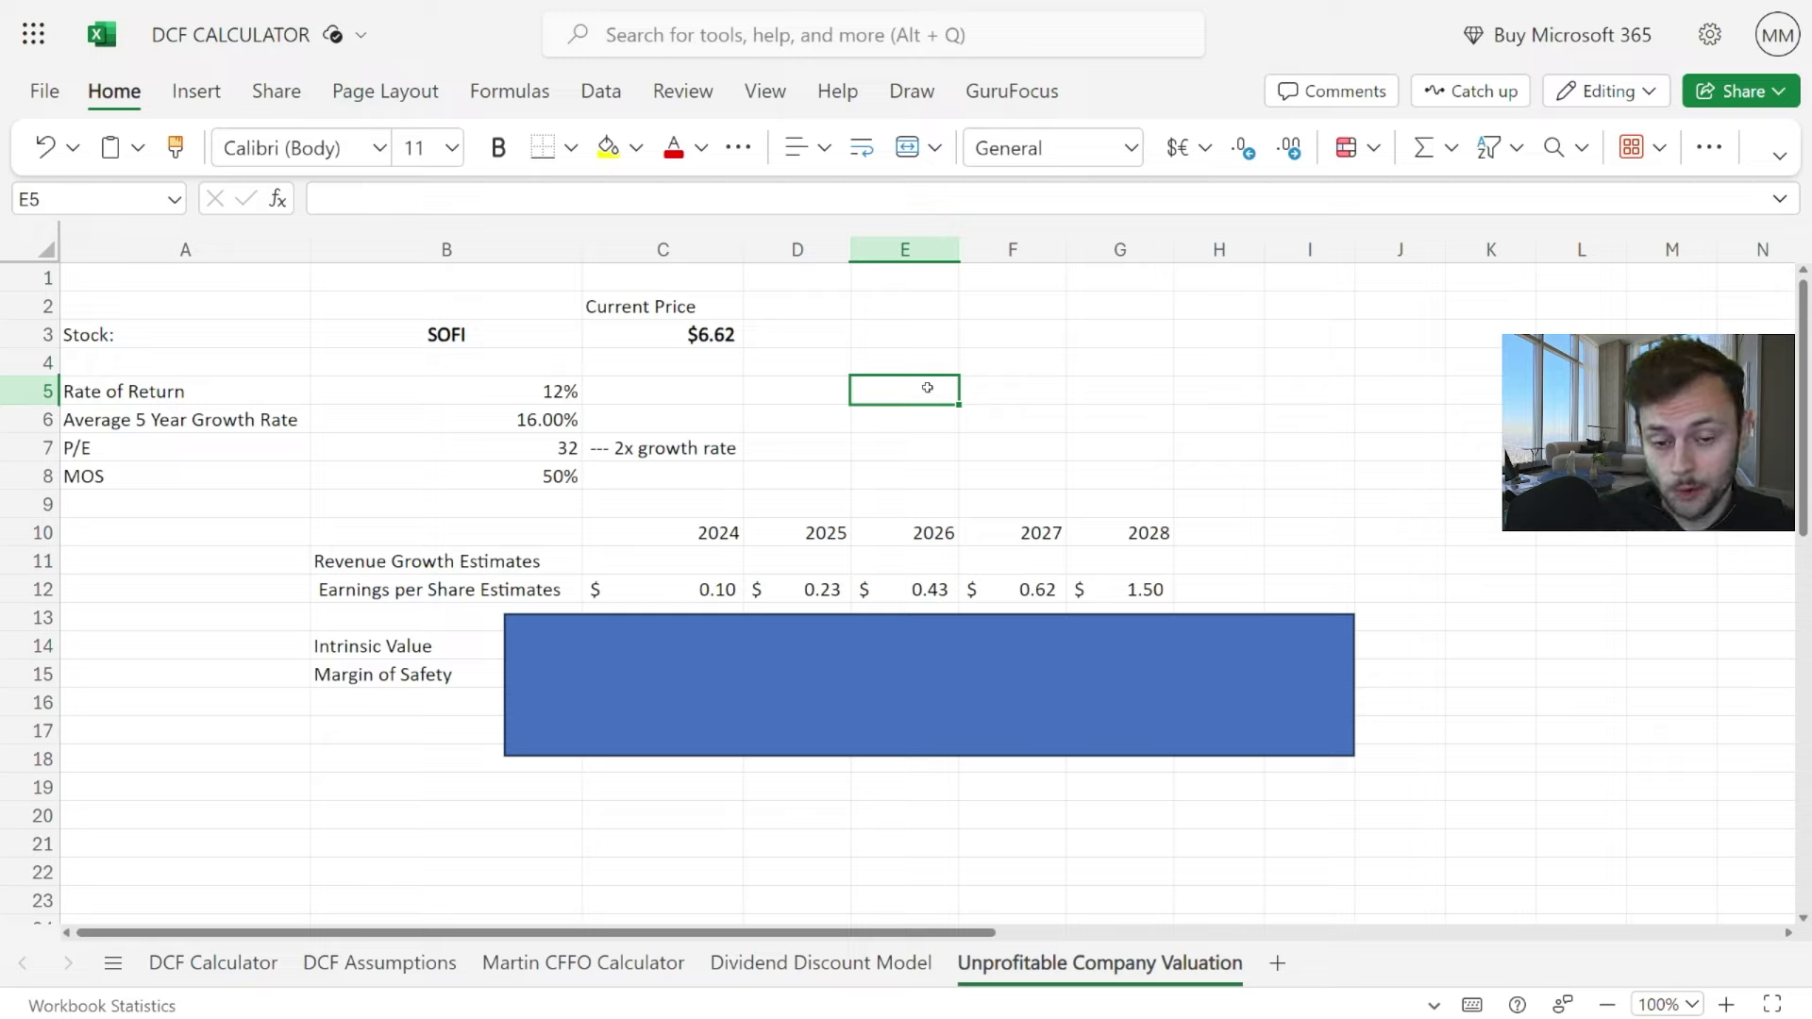
click(682, 345)
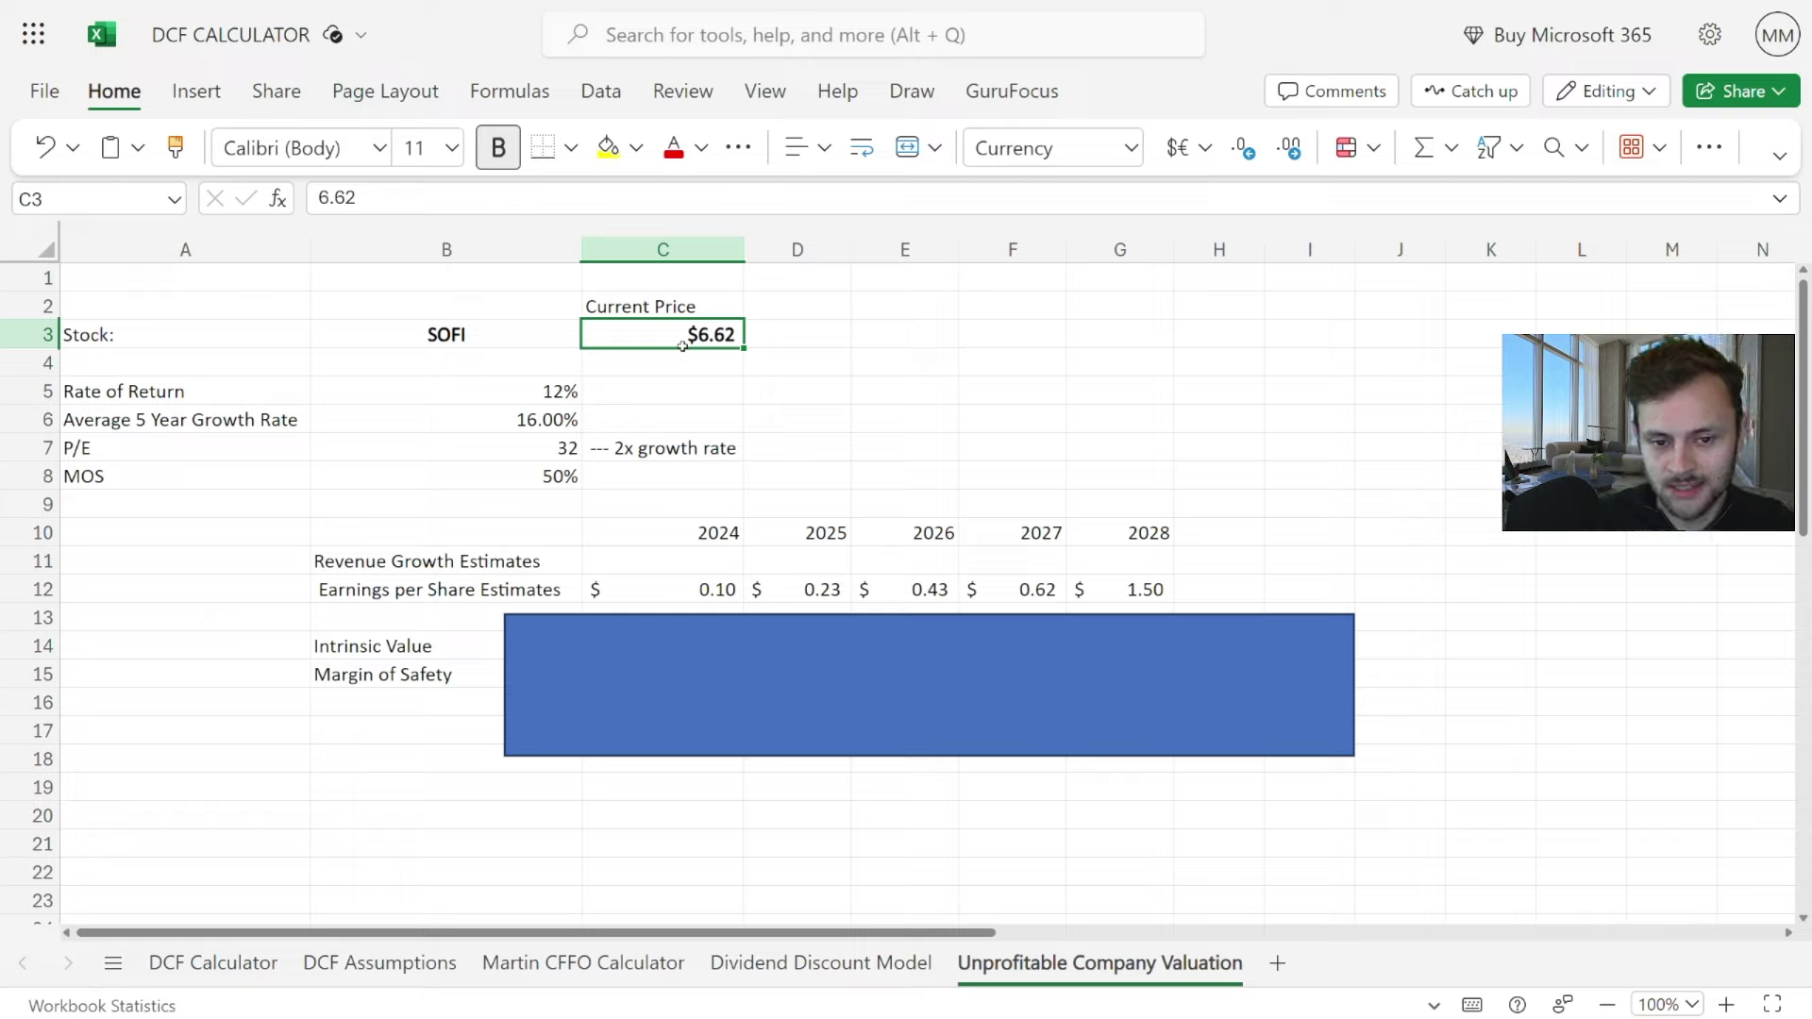
click(458, 385)
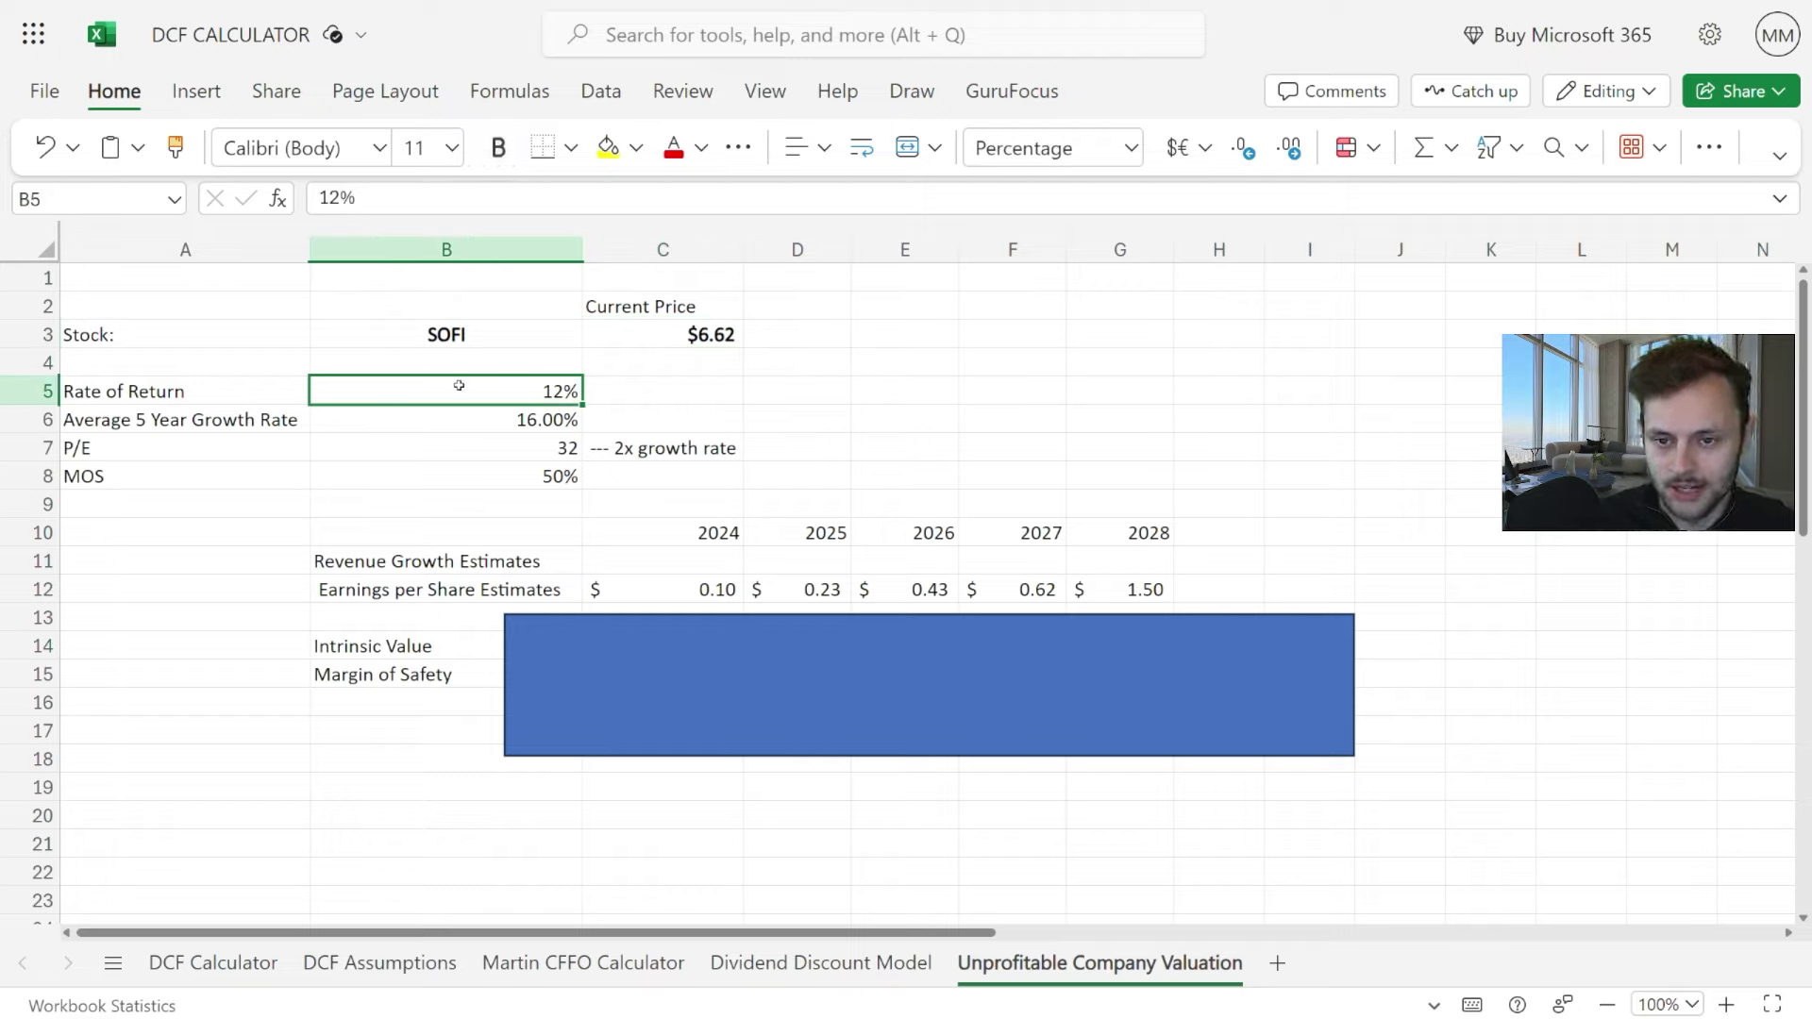
click(462, 430)
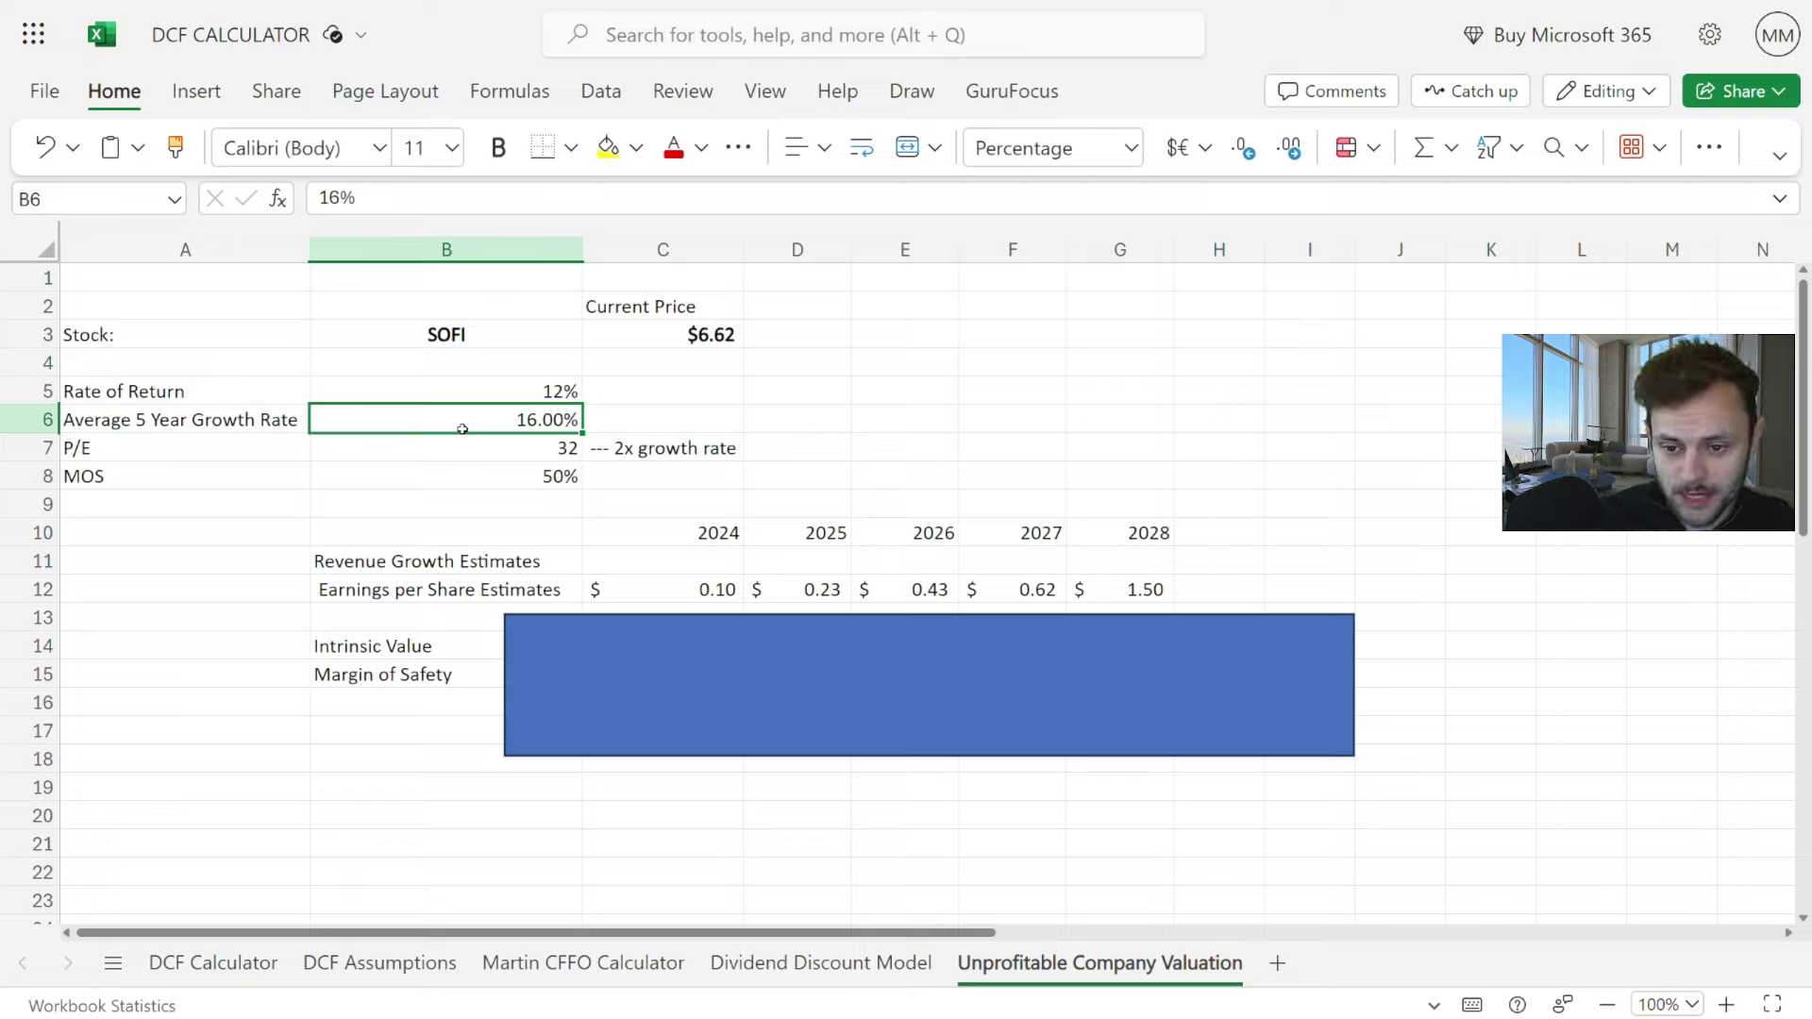
click(480, 450)
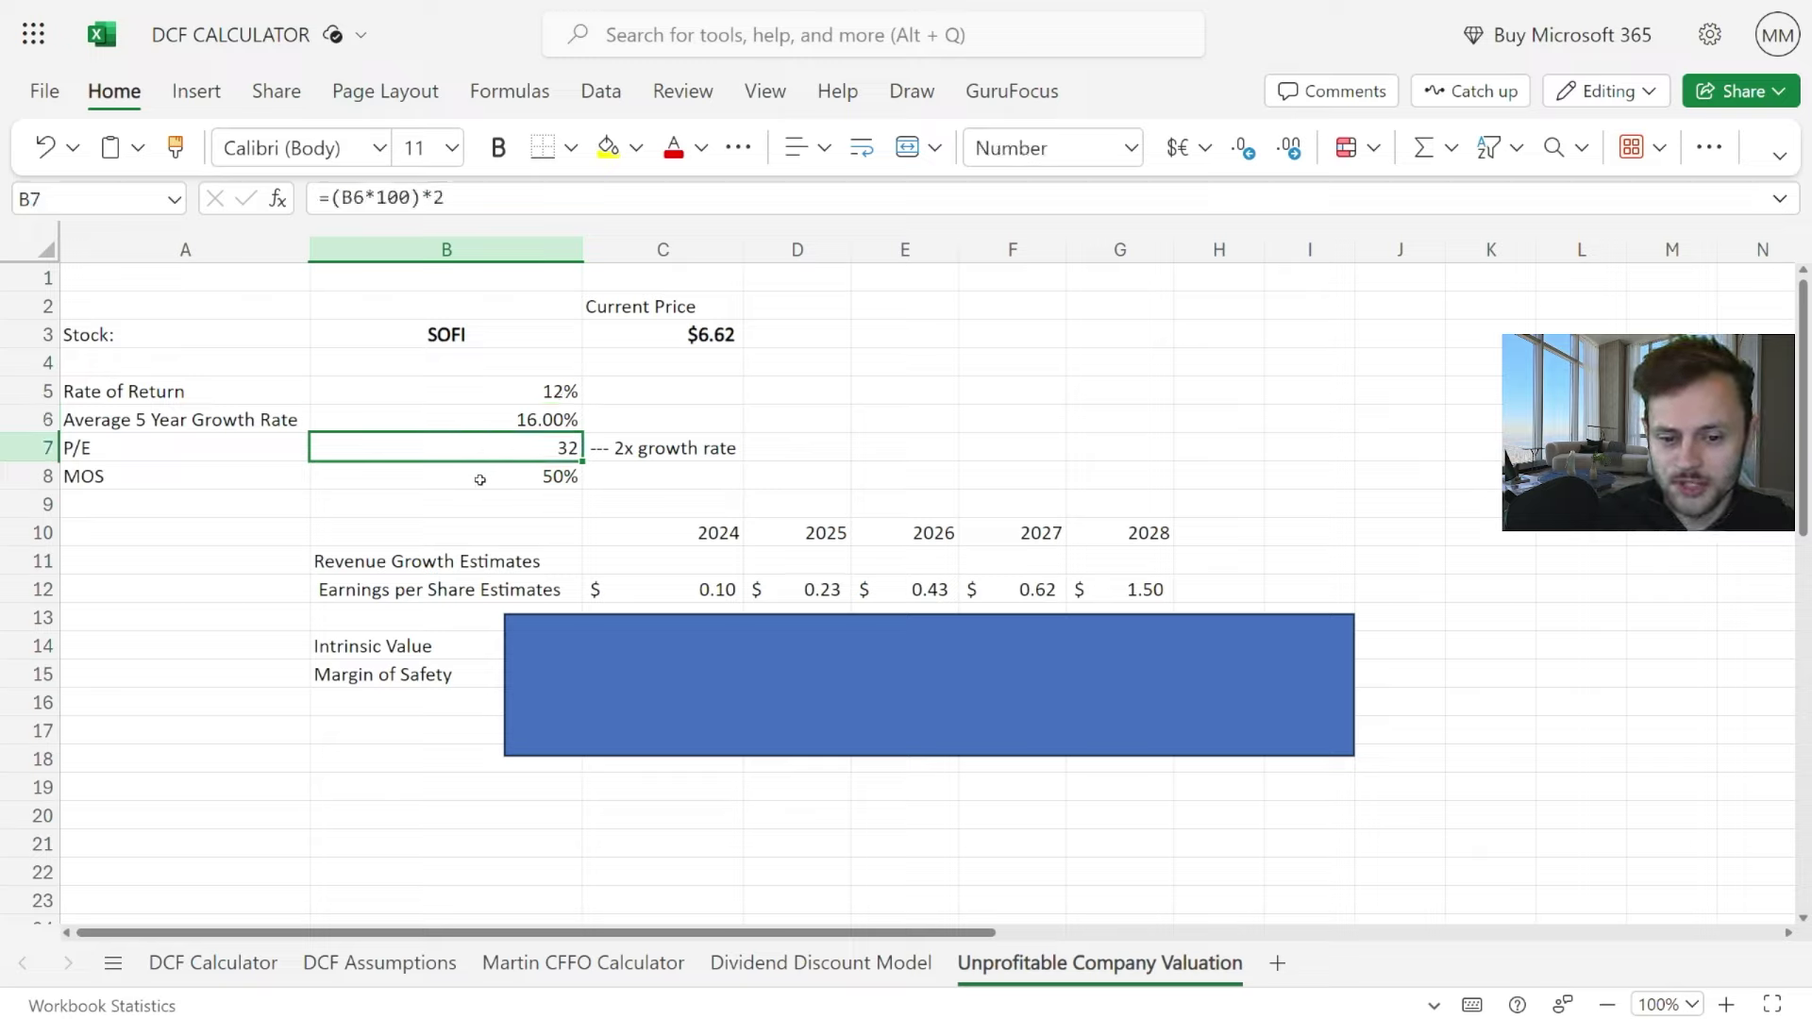
click(478, 477)
click(667, 587)
drag(667, 587, 1145, 592)
click(1226, 591)
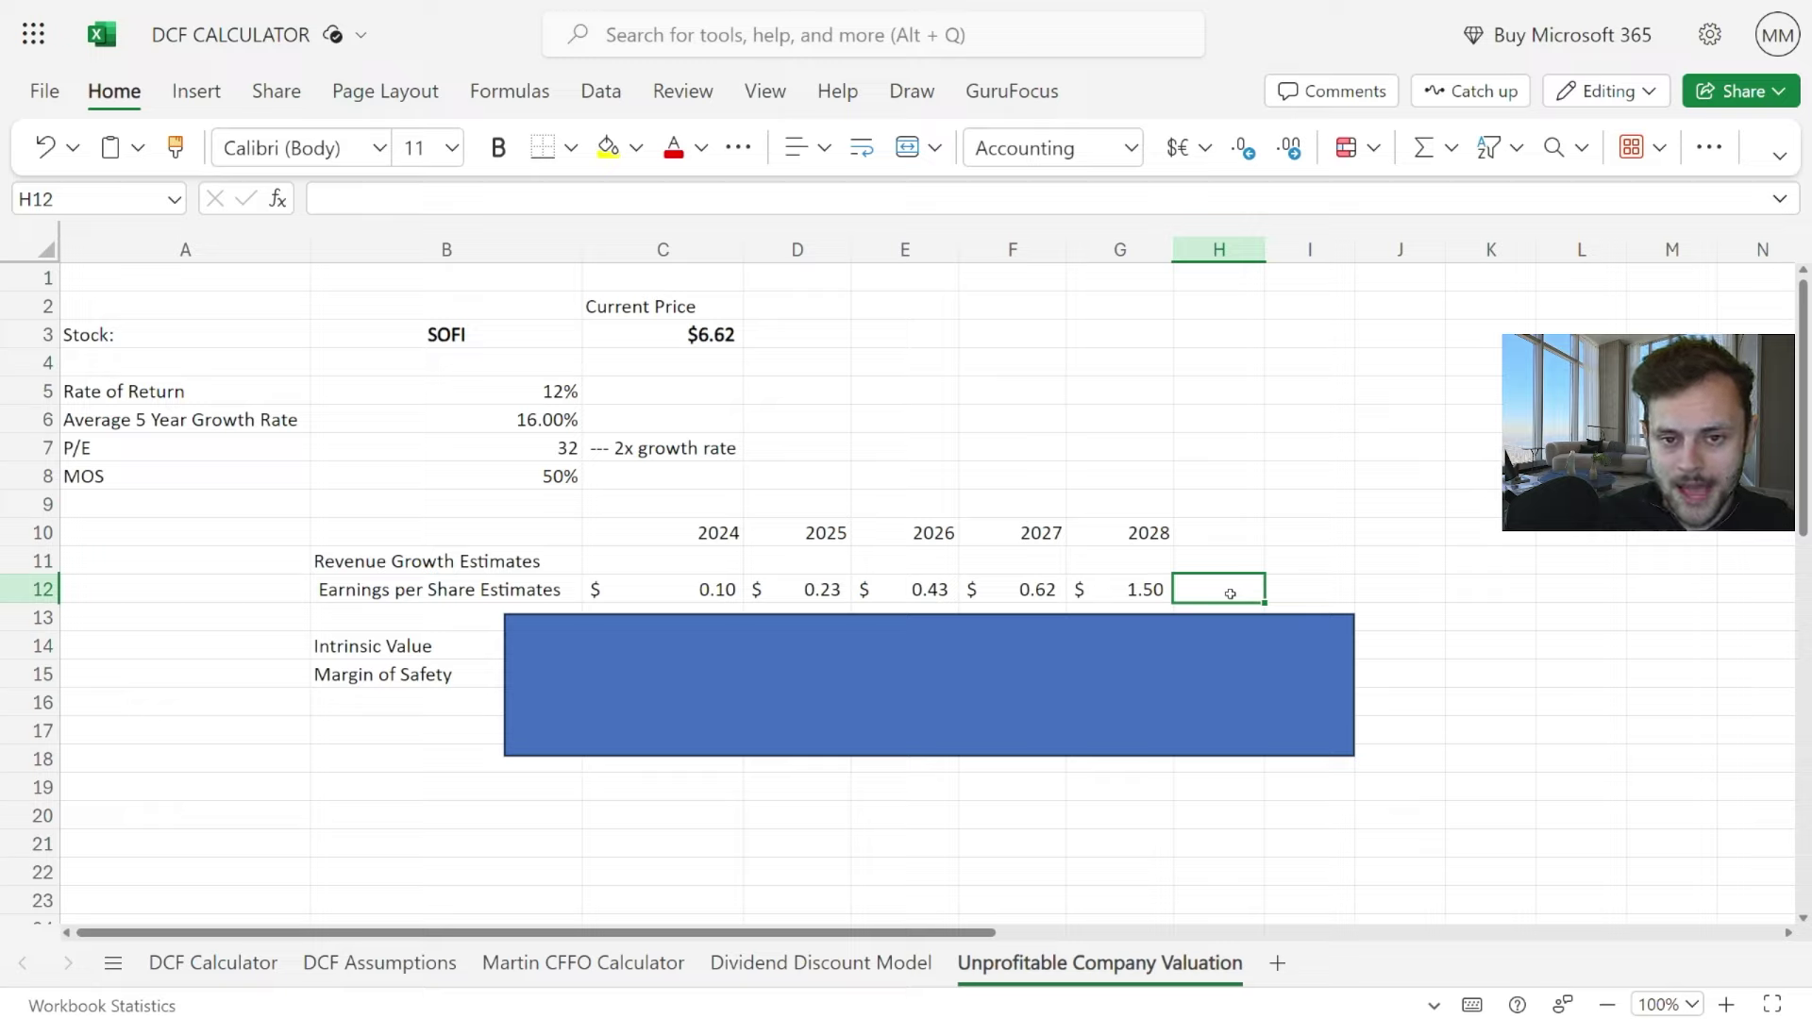
Step: Slide the blue rectangle aside to check Intrinsic Value and Margin of Safety, then re-cover them
click(719, 589)
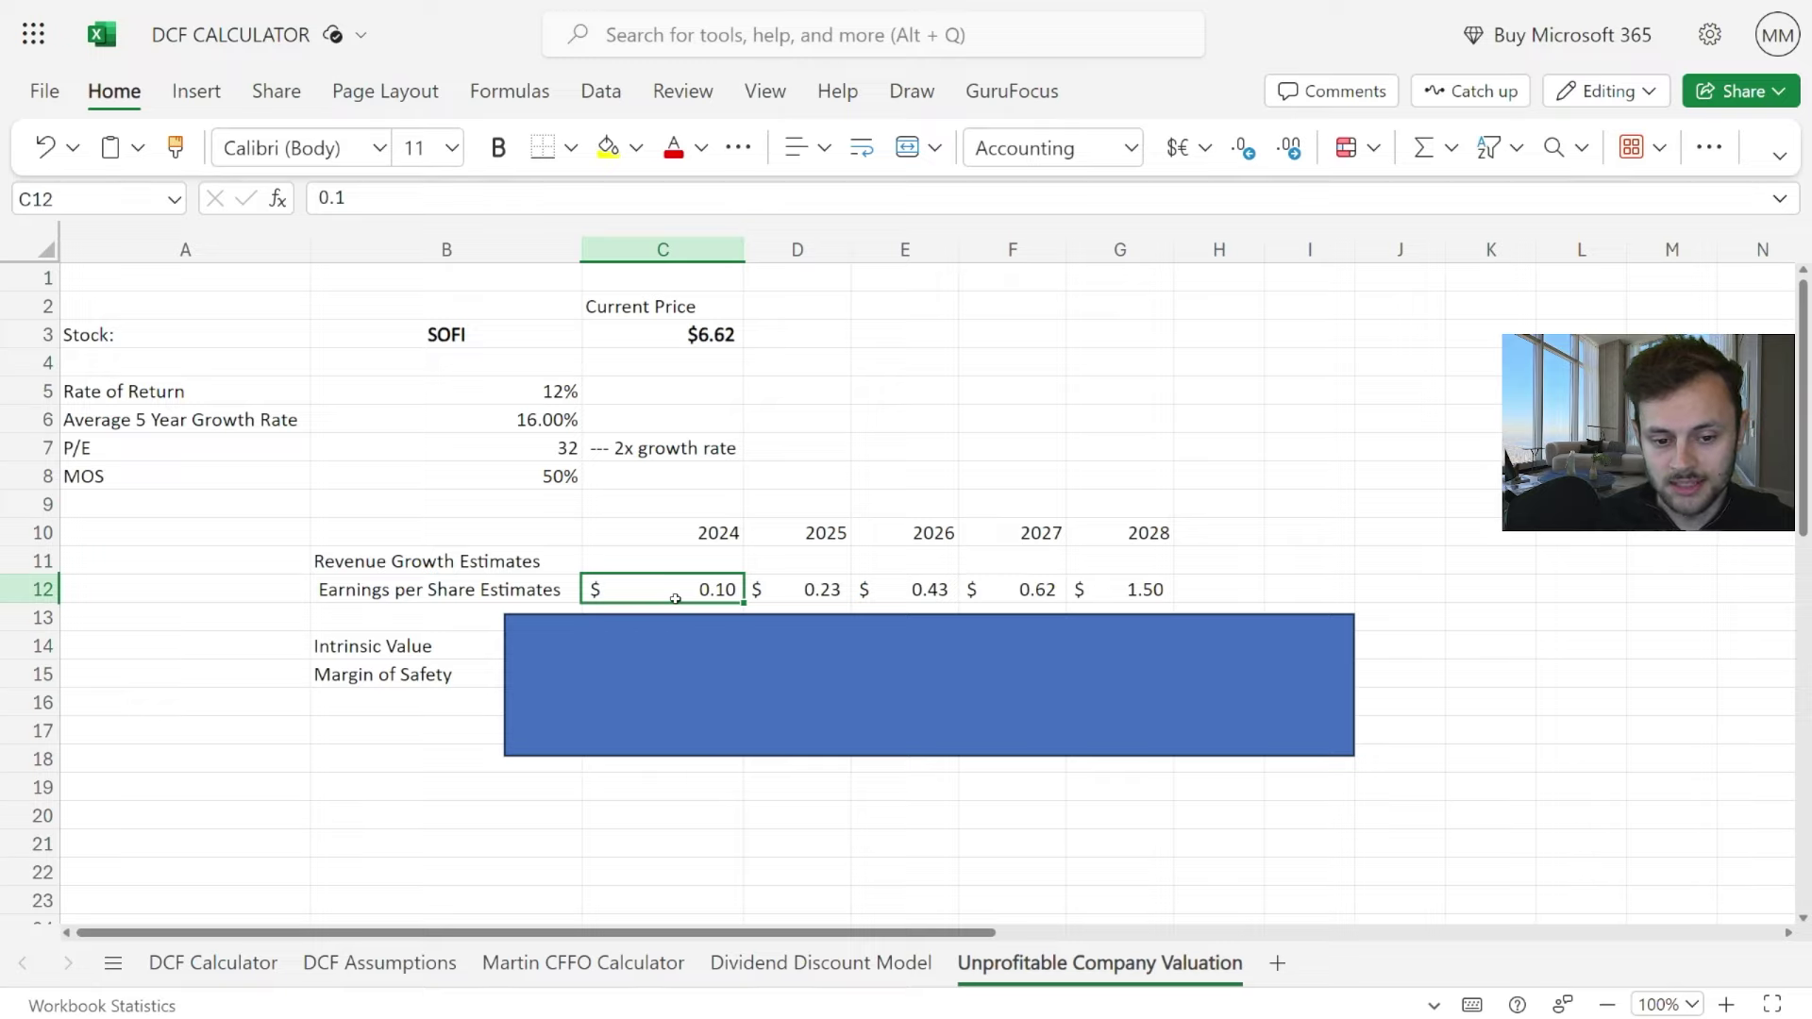
click(1127, 598)
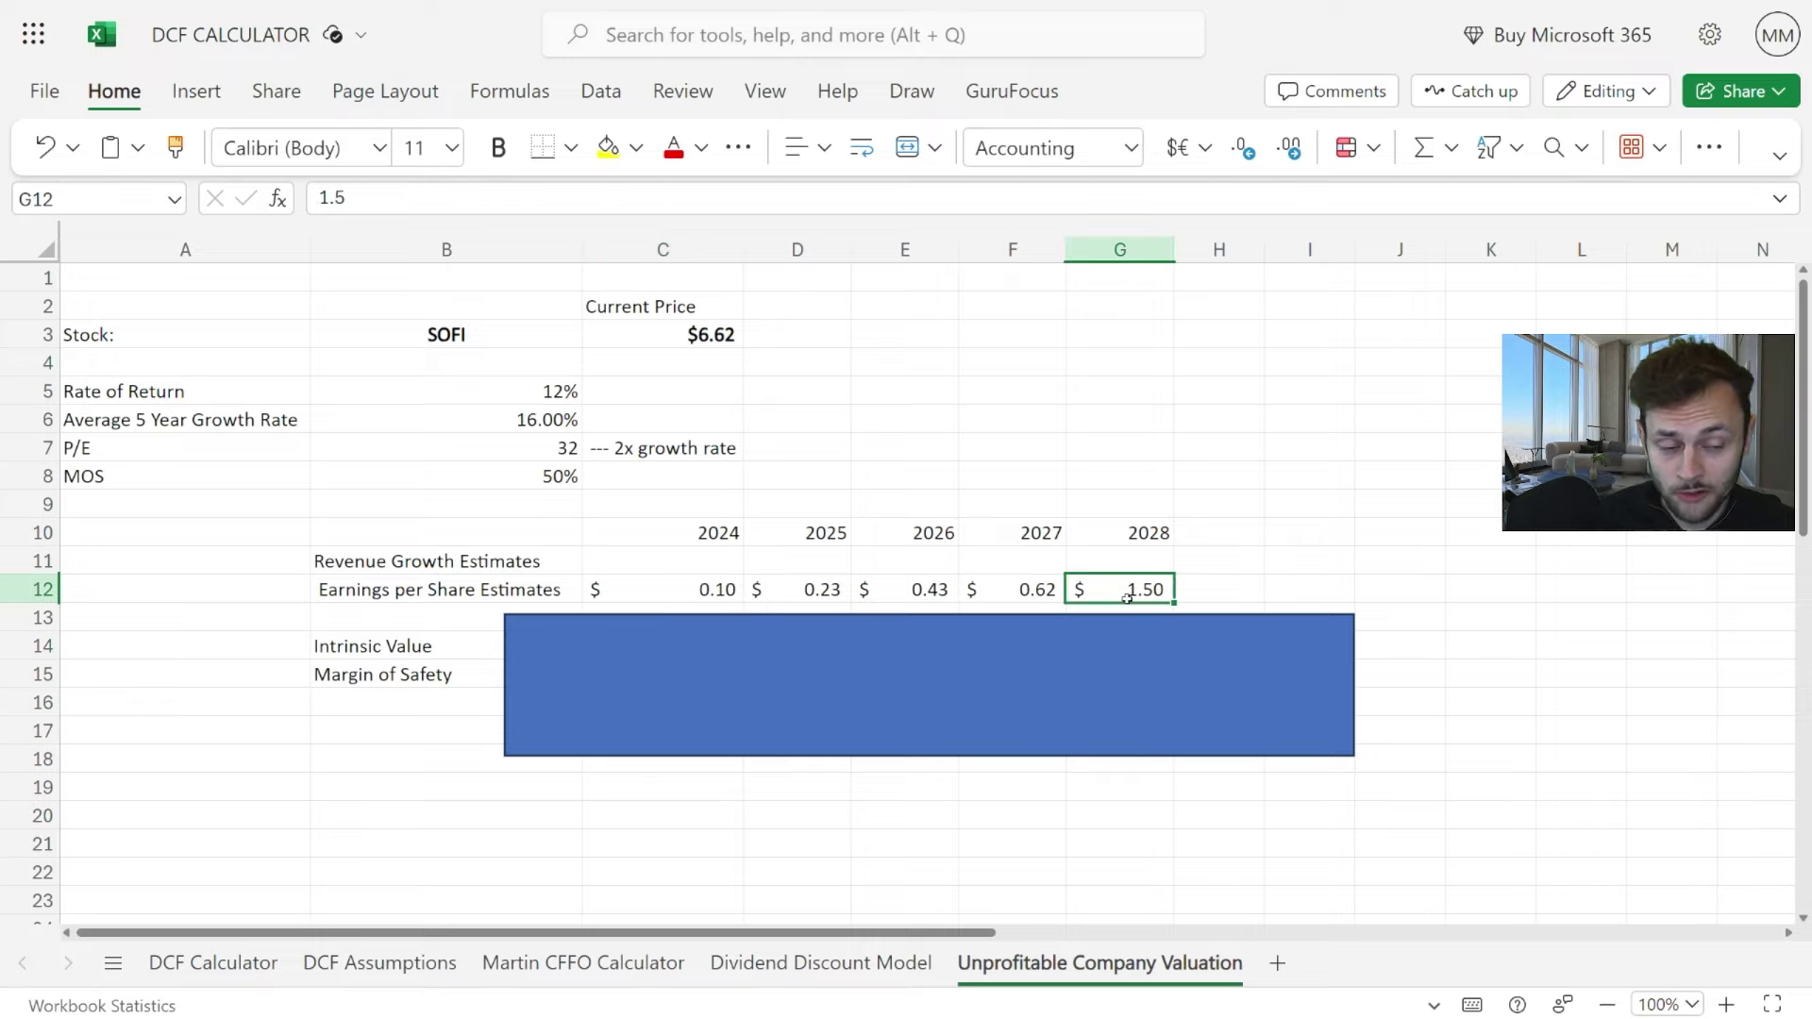
click(653, 636)
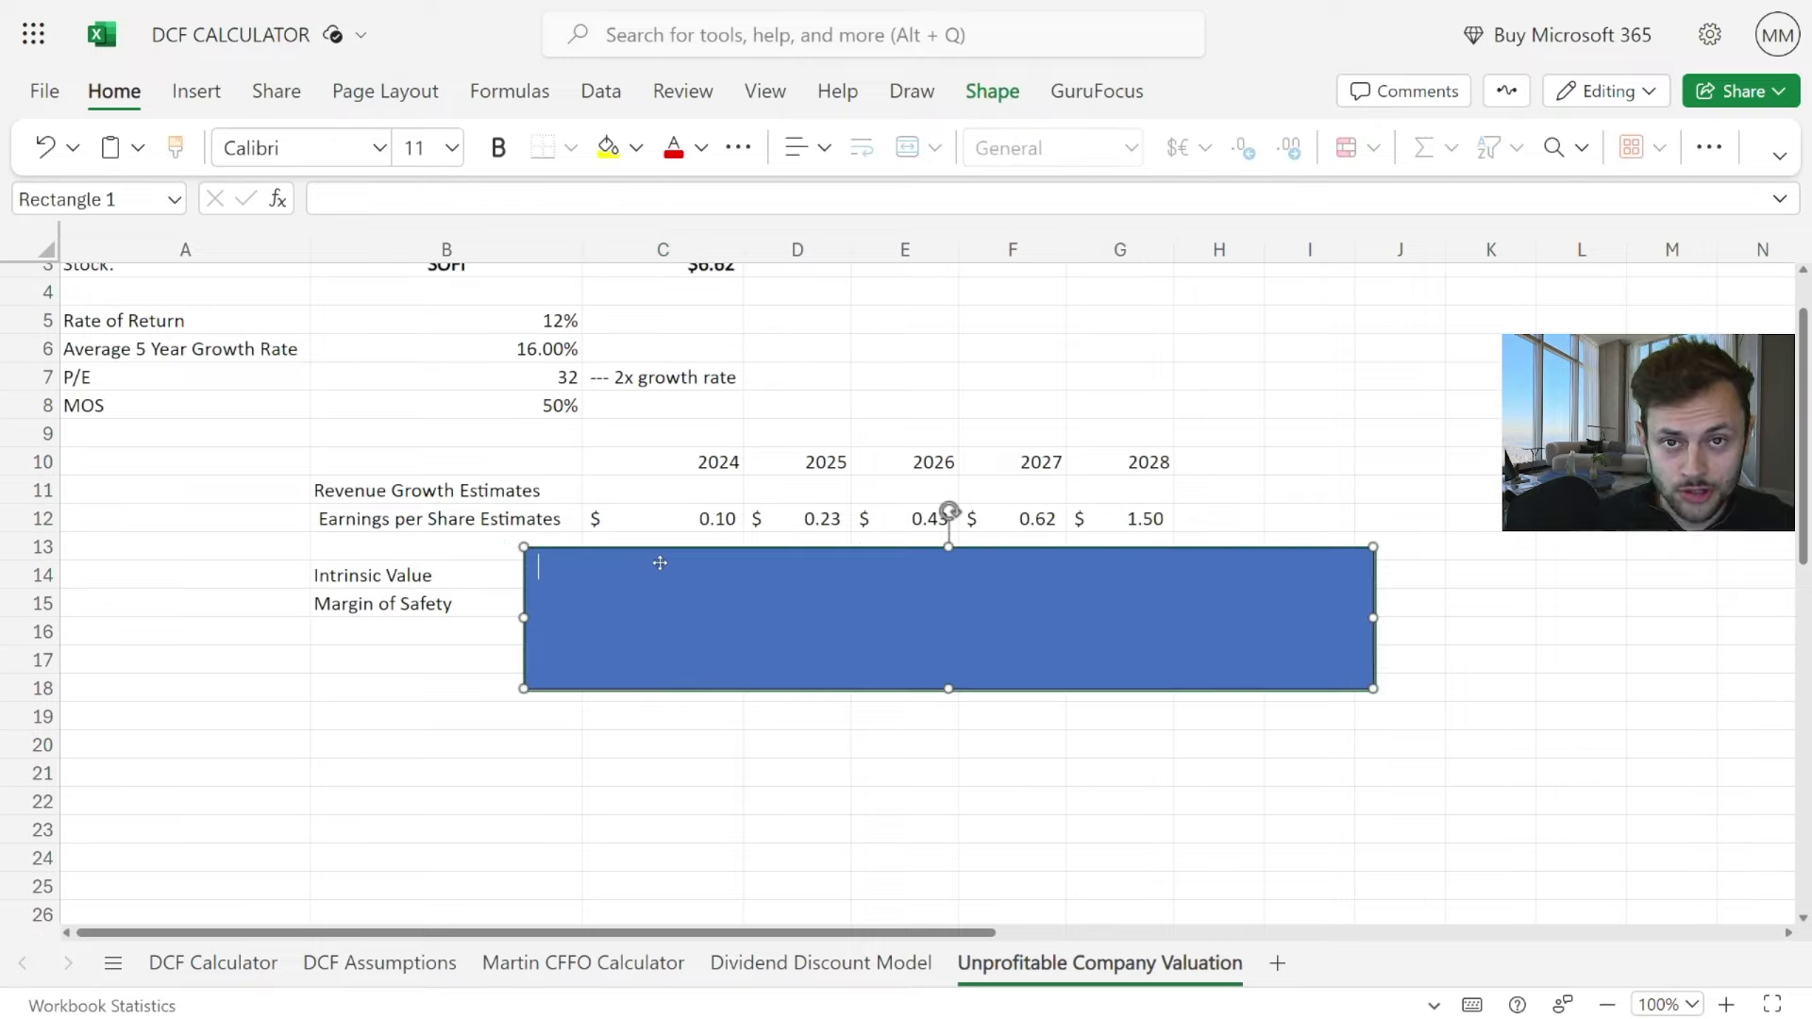
drag(659, 562, 661, 612)
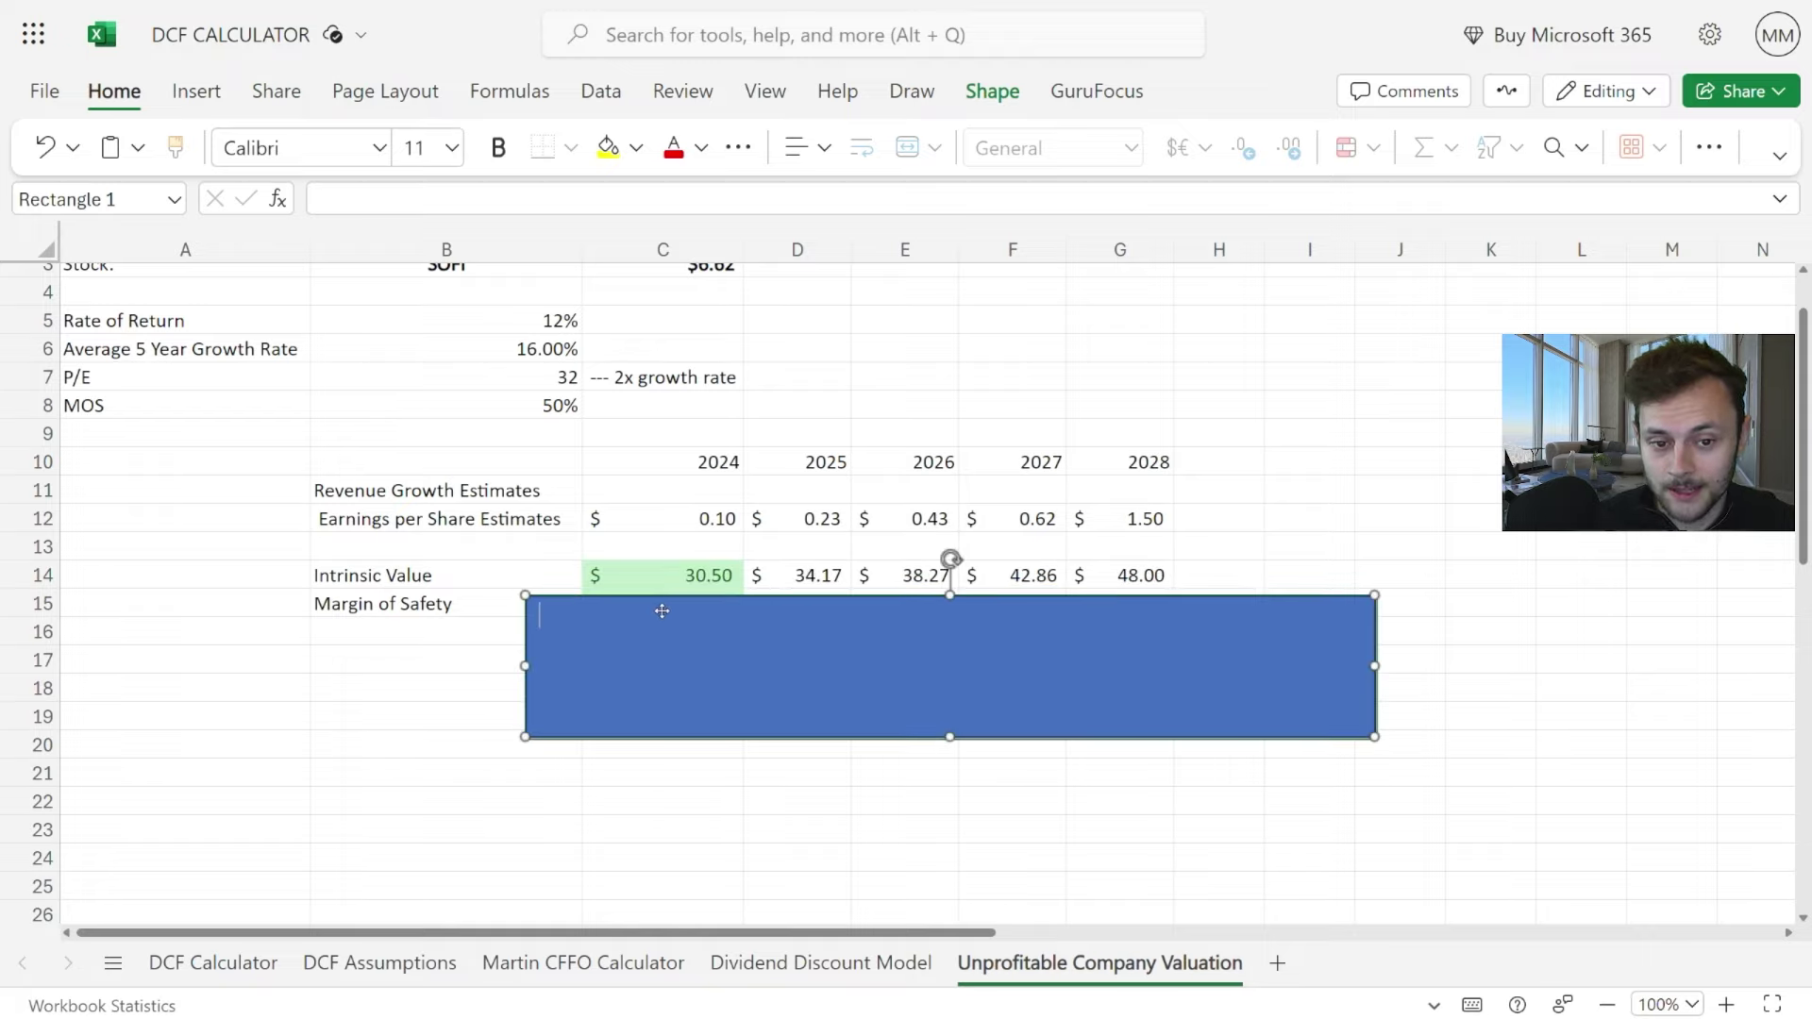
scroll(465, 648, up, 3)
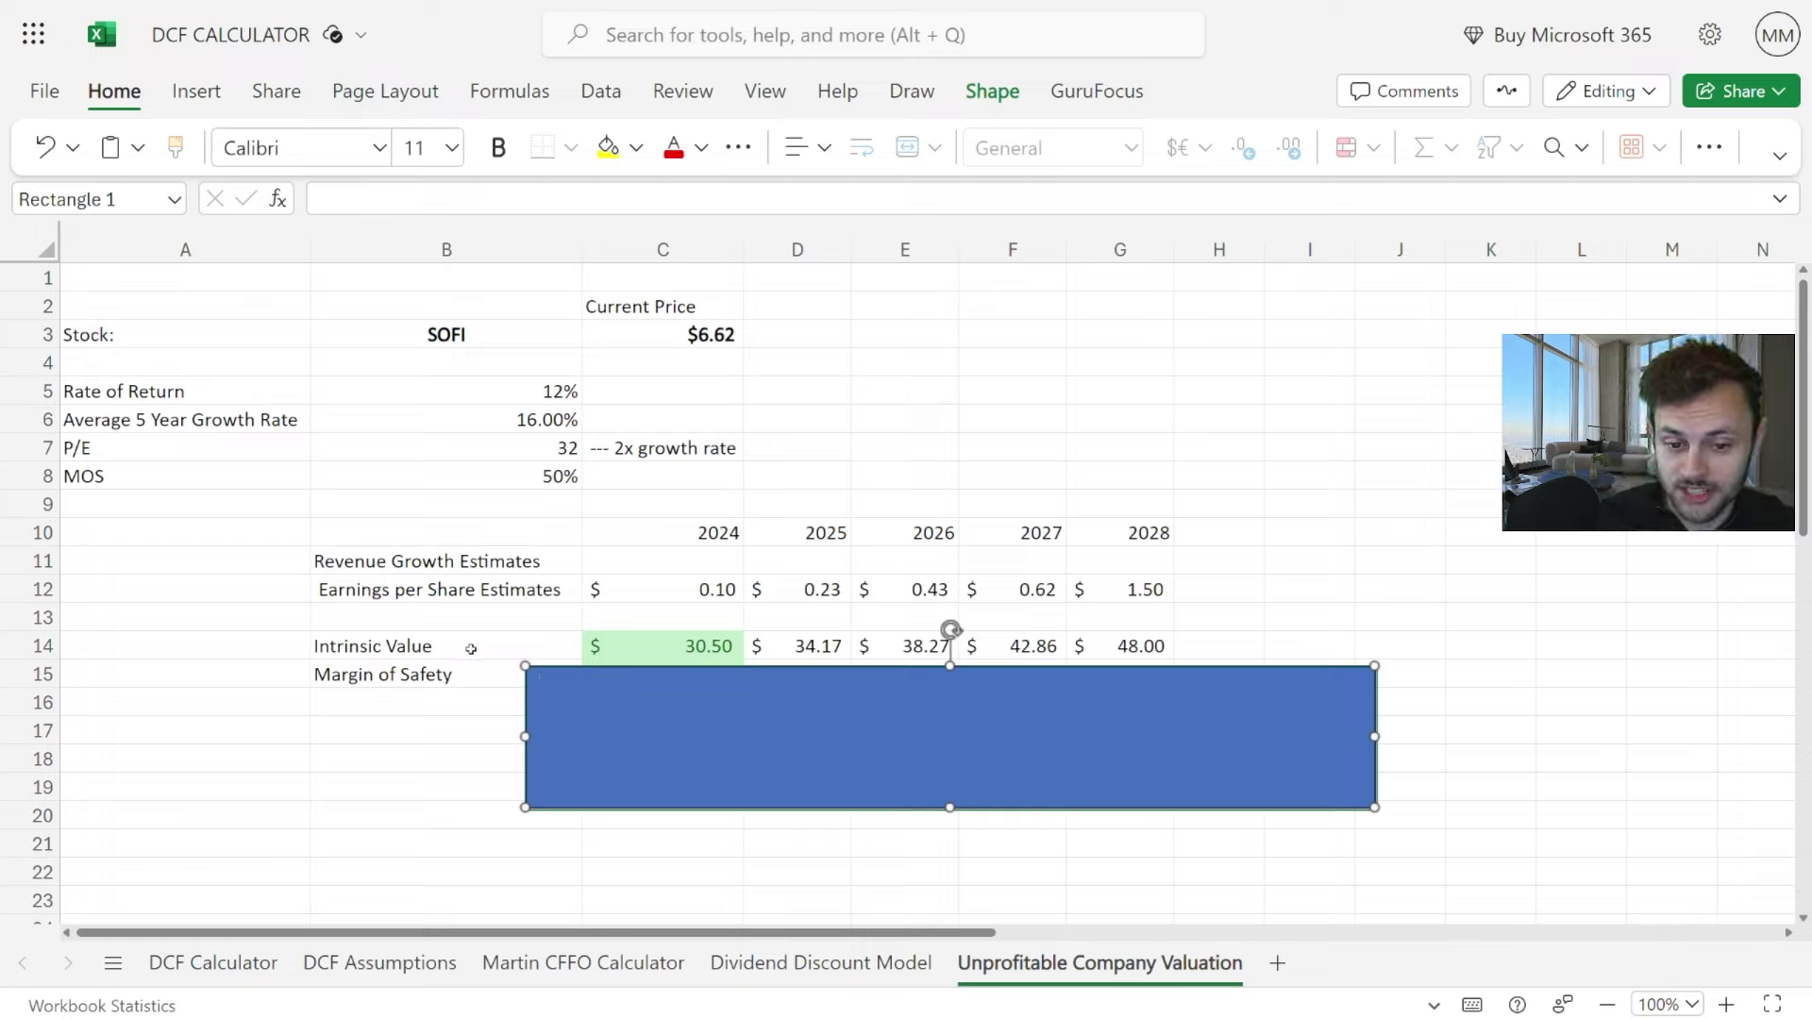
drag(565, 708, 587, 763)
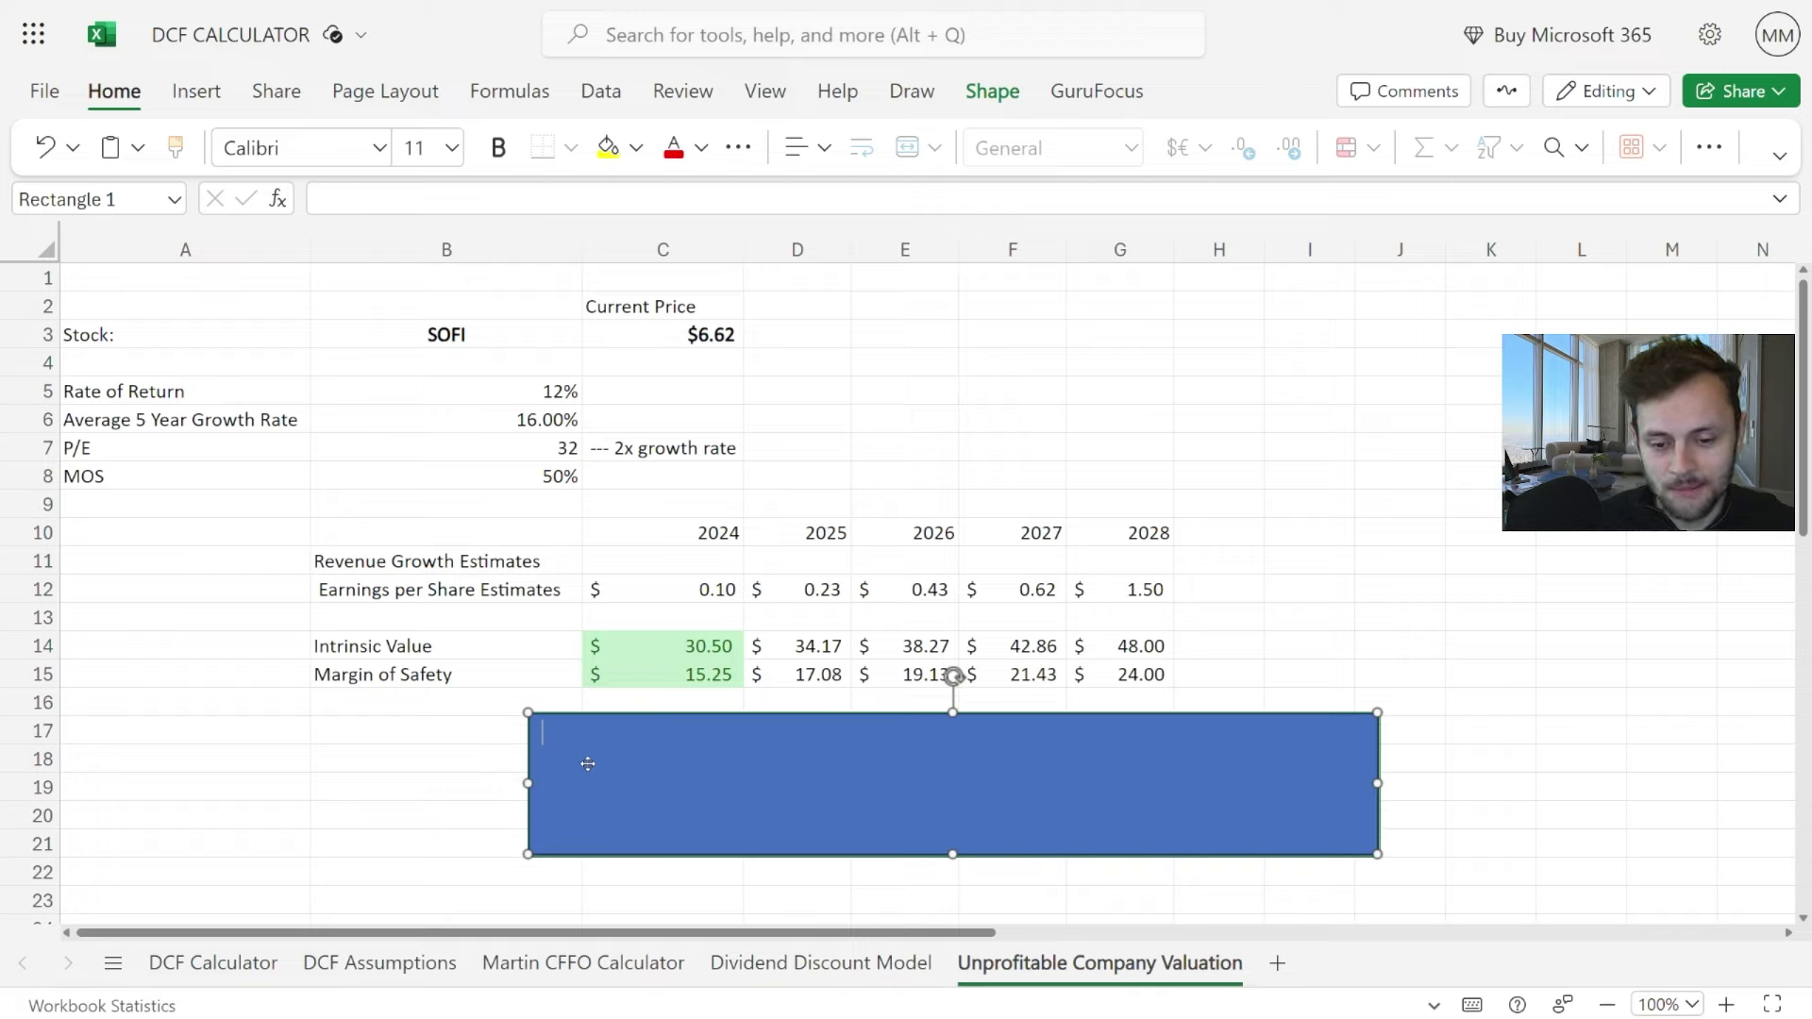
drag(587, 764, 586, 670)
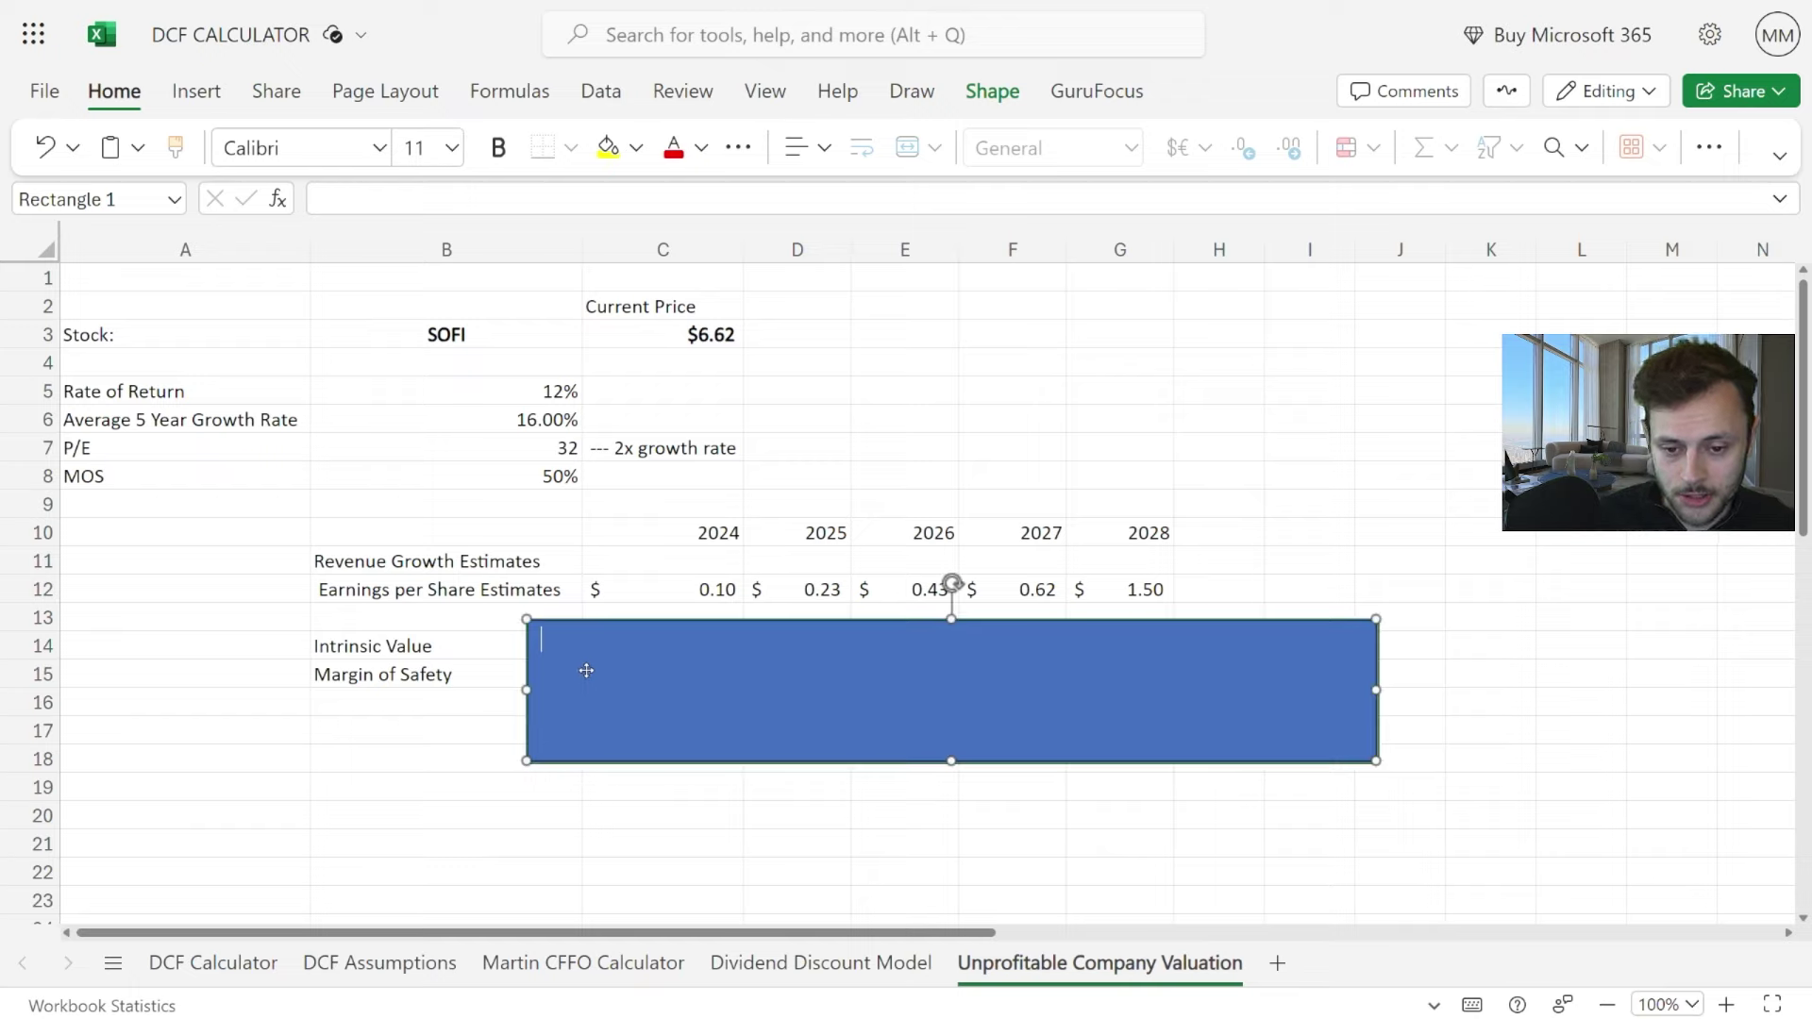
Step: Set the 2028 EPS estimate in G12 to 1, checking the intrinsic values under the box
click(634, 570)
drag(682, 591, 1084, 585)
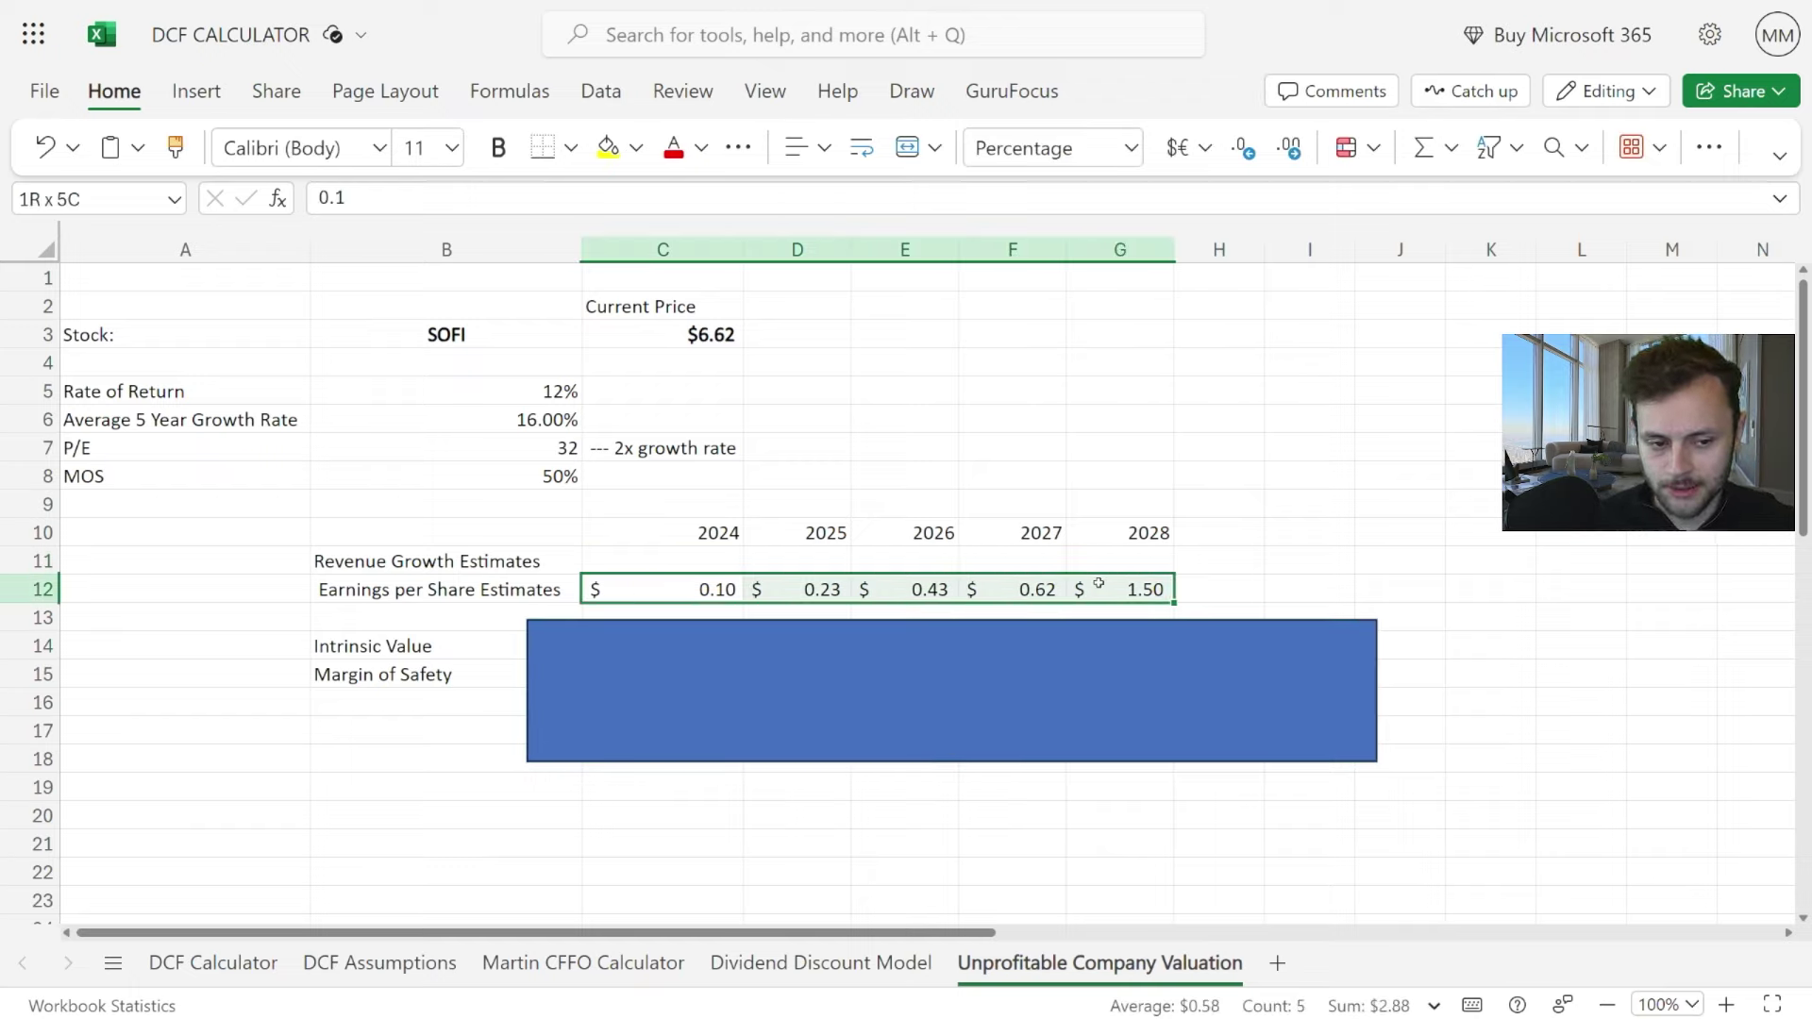
click(1233, 534)
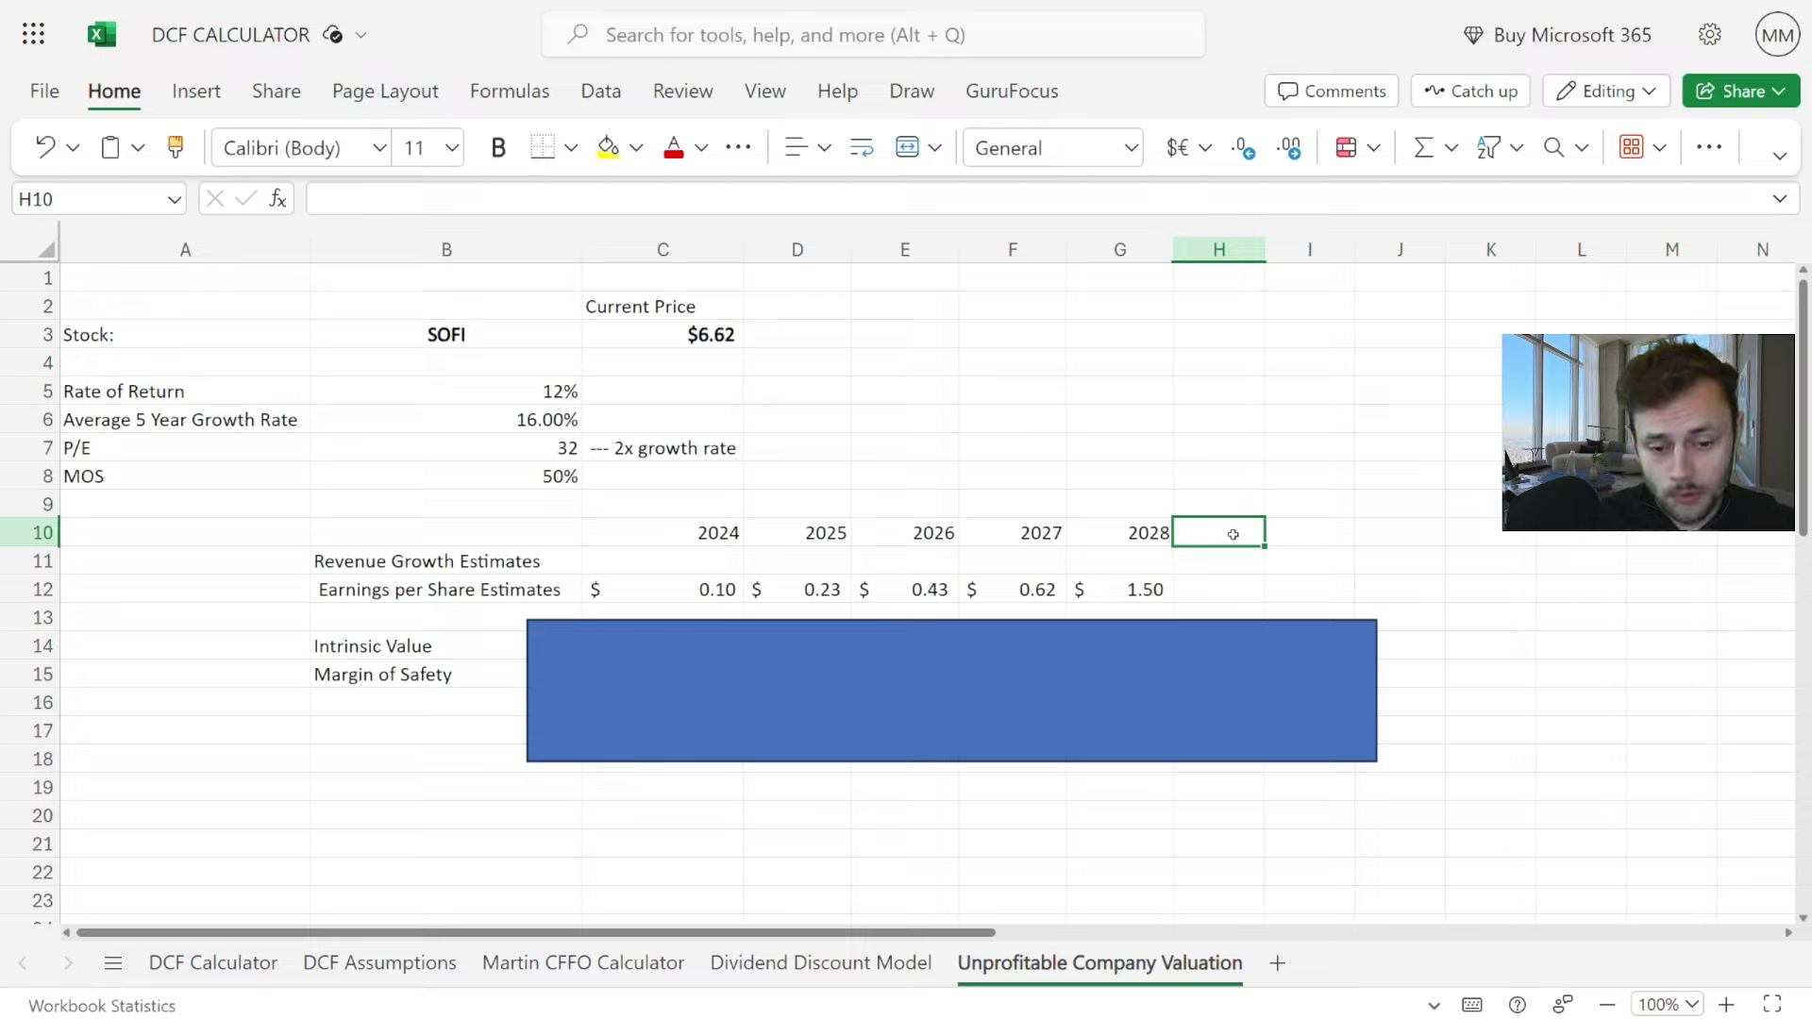
click(1111, 592)
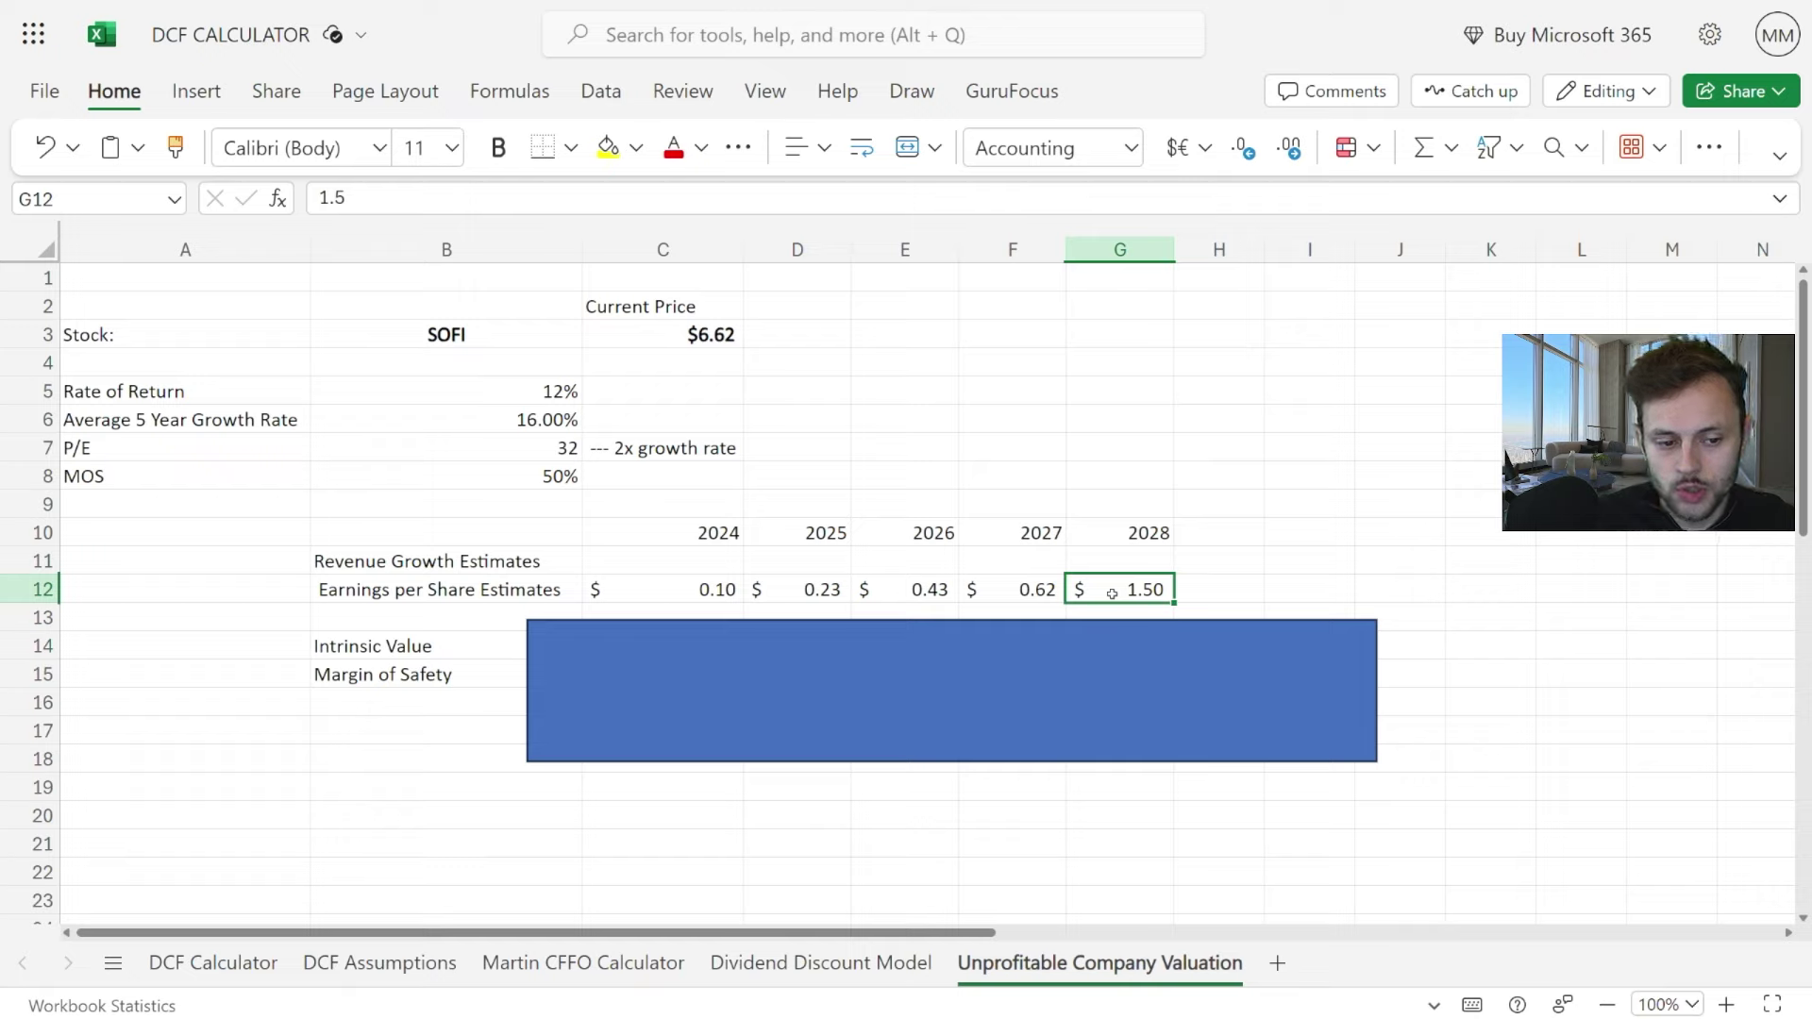
text(1)
key(Return)
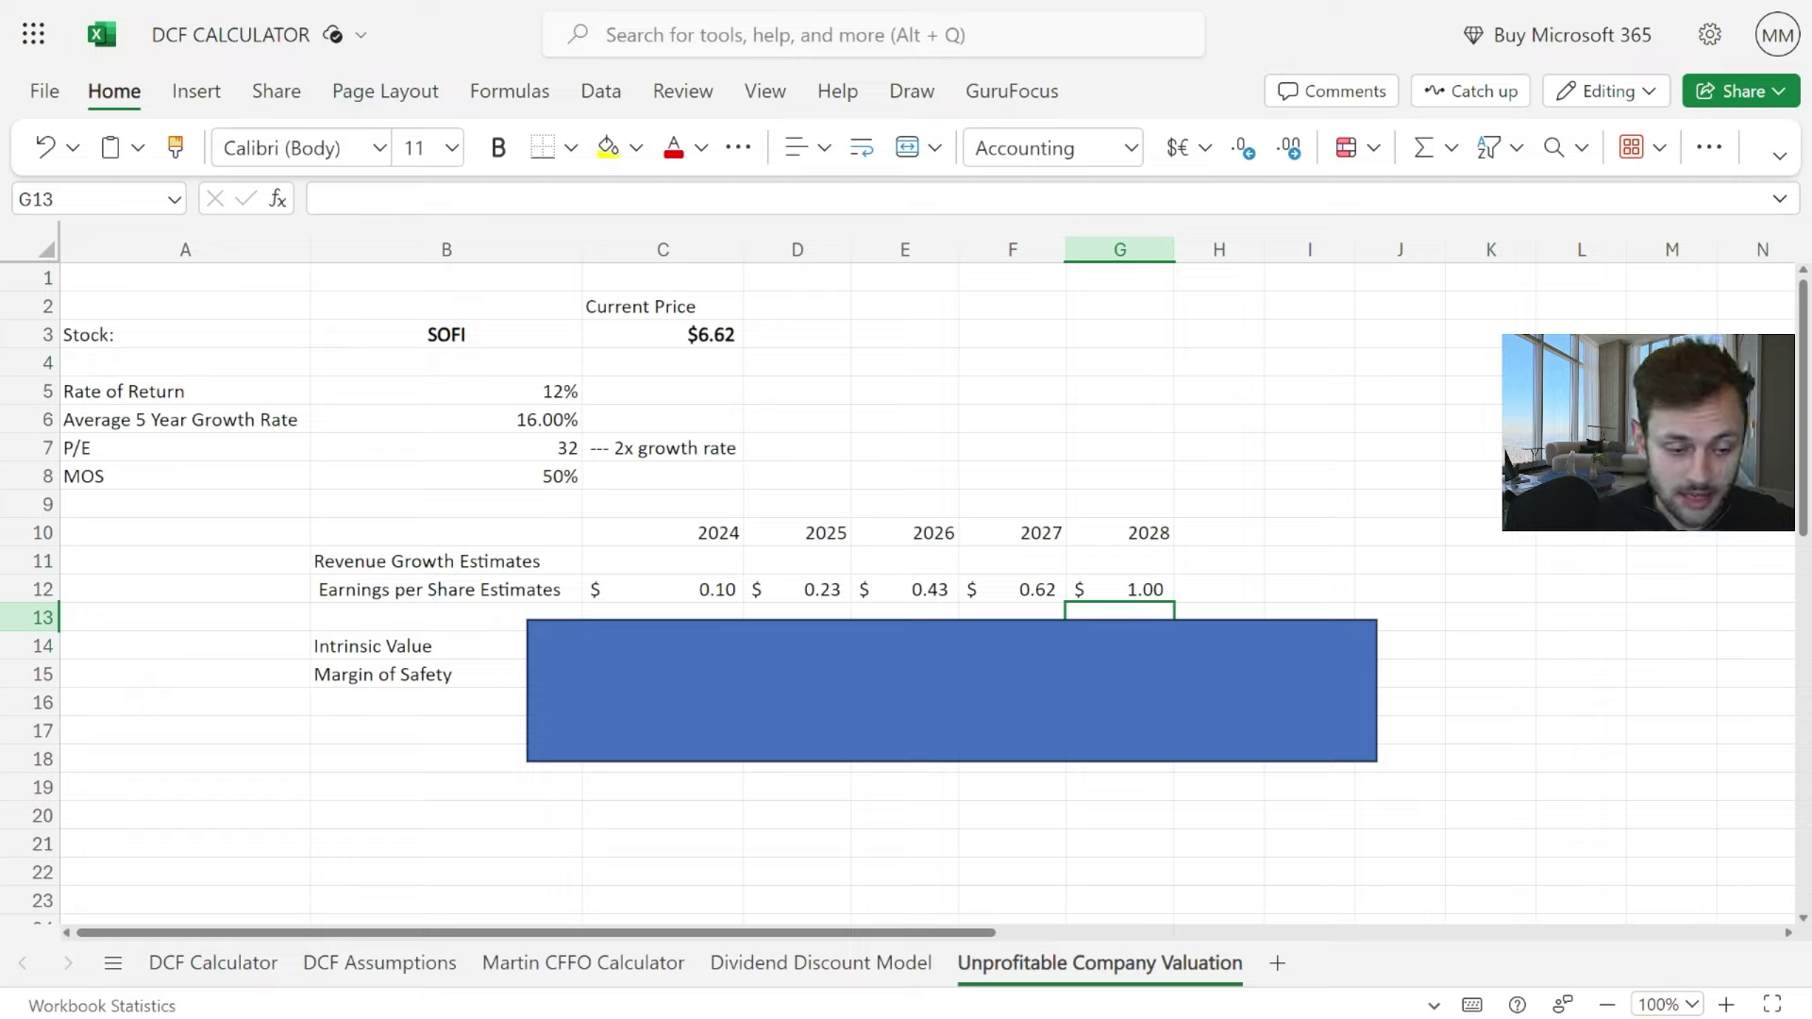
drag(614, 647, 640, 732)
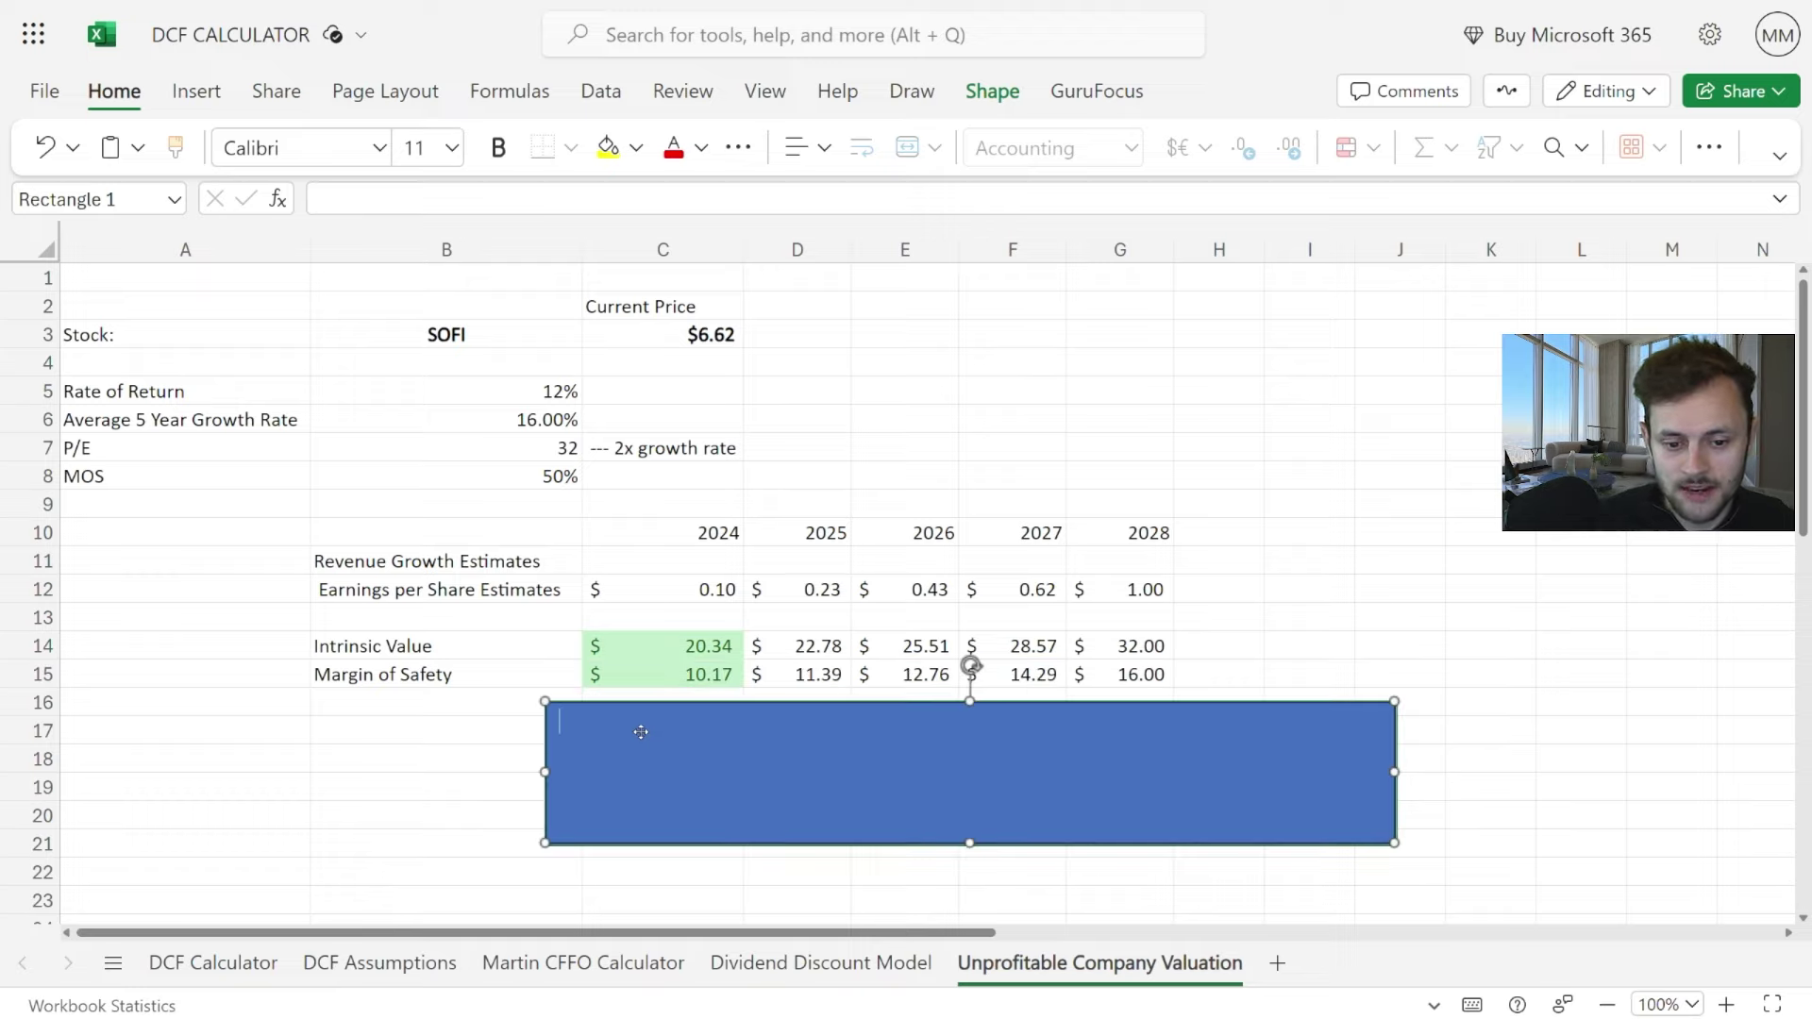
drag(641, 733, 637, 655)
Step: Change G12 to 0.80 and peek at the resulting valuation under the blue box
click(1132, 589)
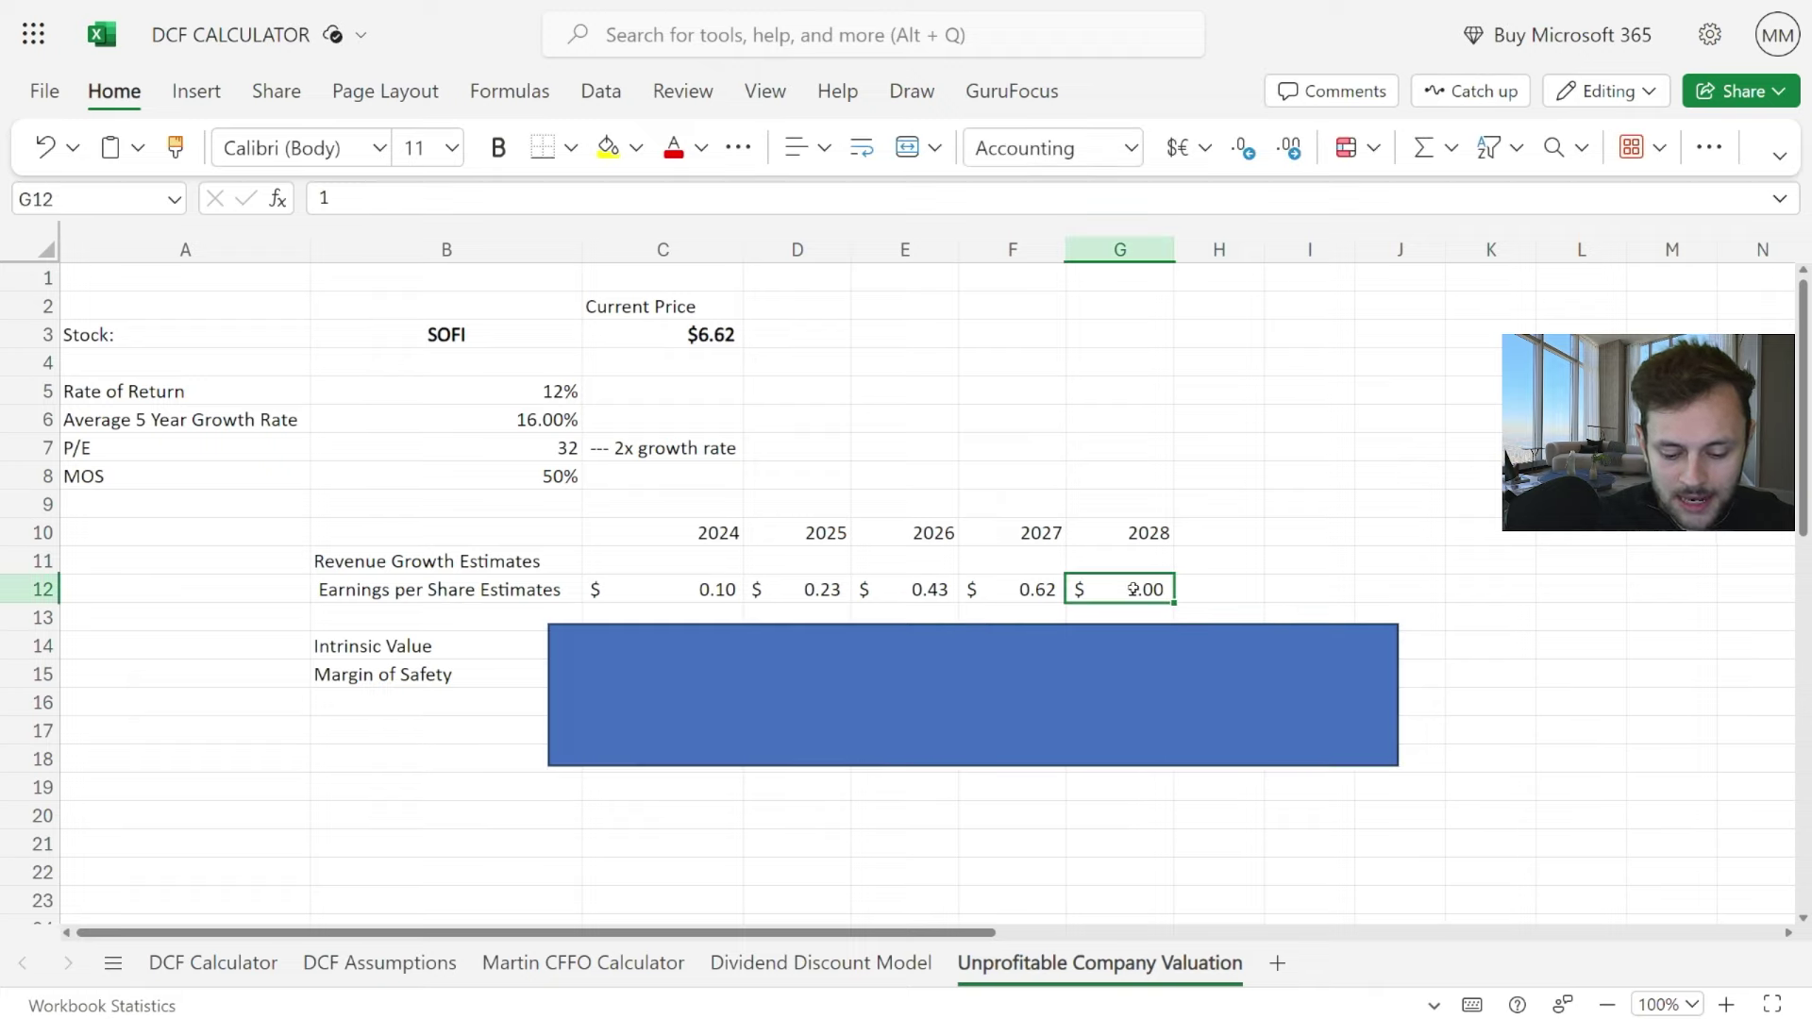
text(.8)
key(Return)
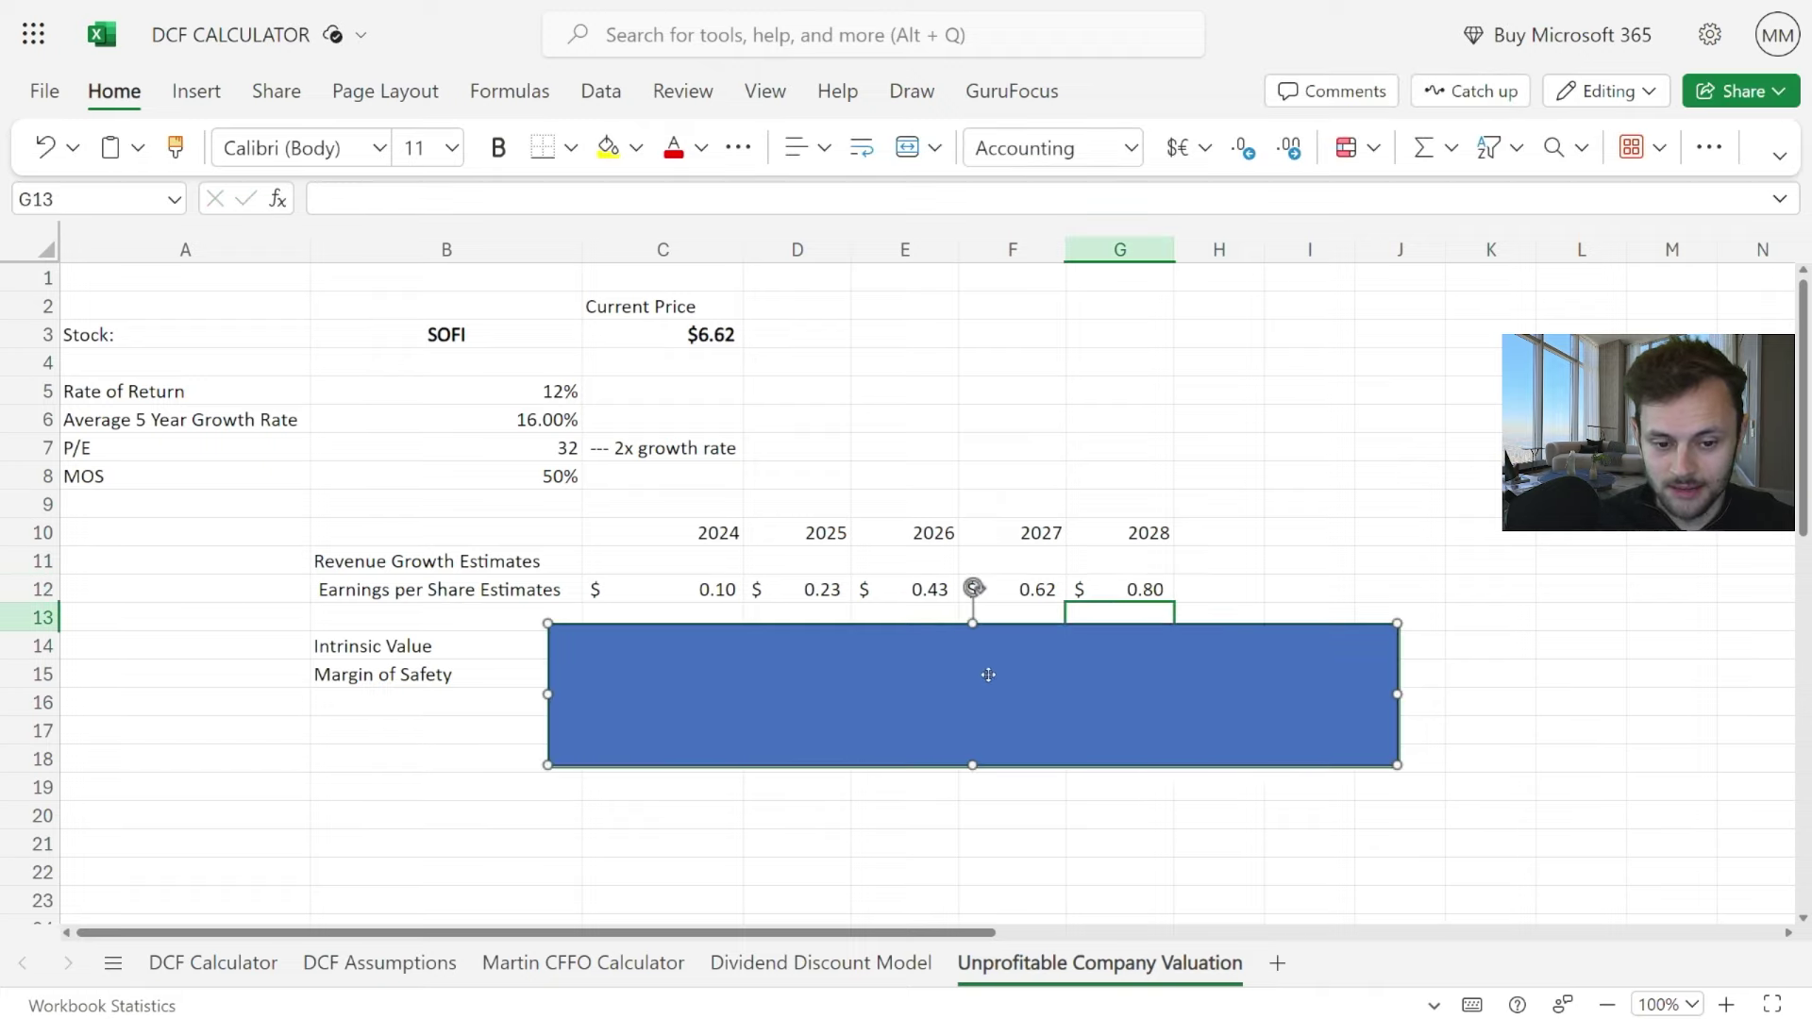
click(985, 684)
drag(985, 684, 971, 760)
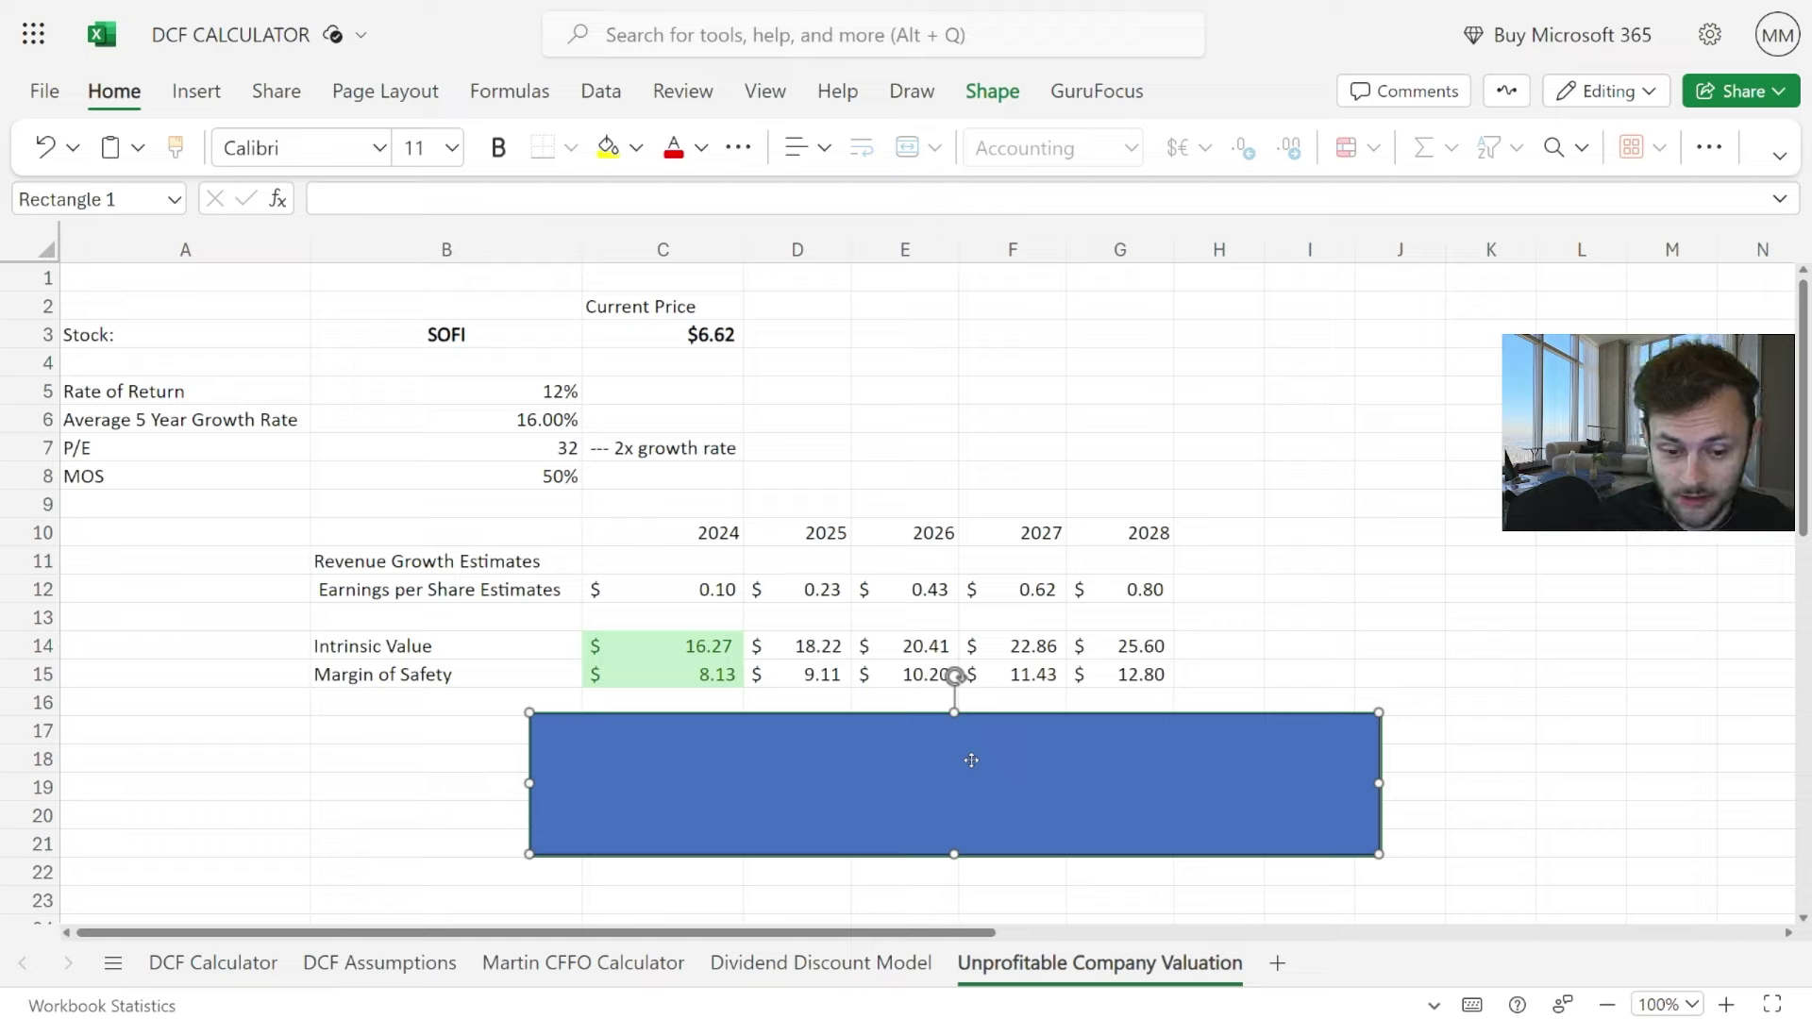
drag(971, 760, 994, 675)
Step: Try 0.60 in G12, inspecting the intrinsic value in C14 and margin of safety in C15
click(1155, 589)
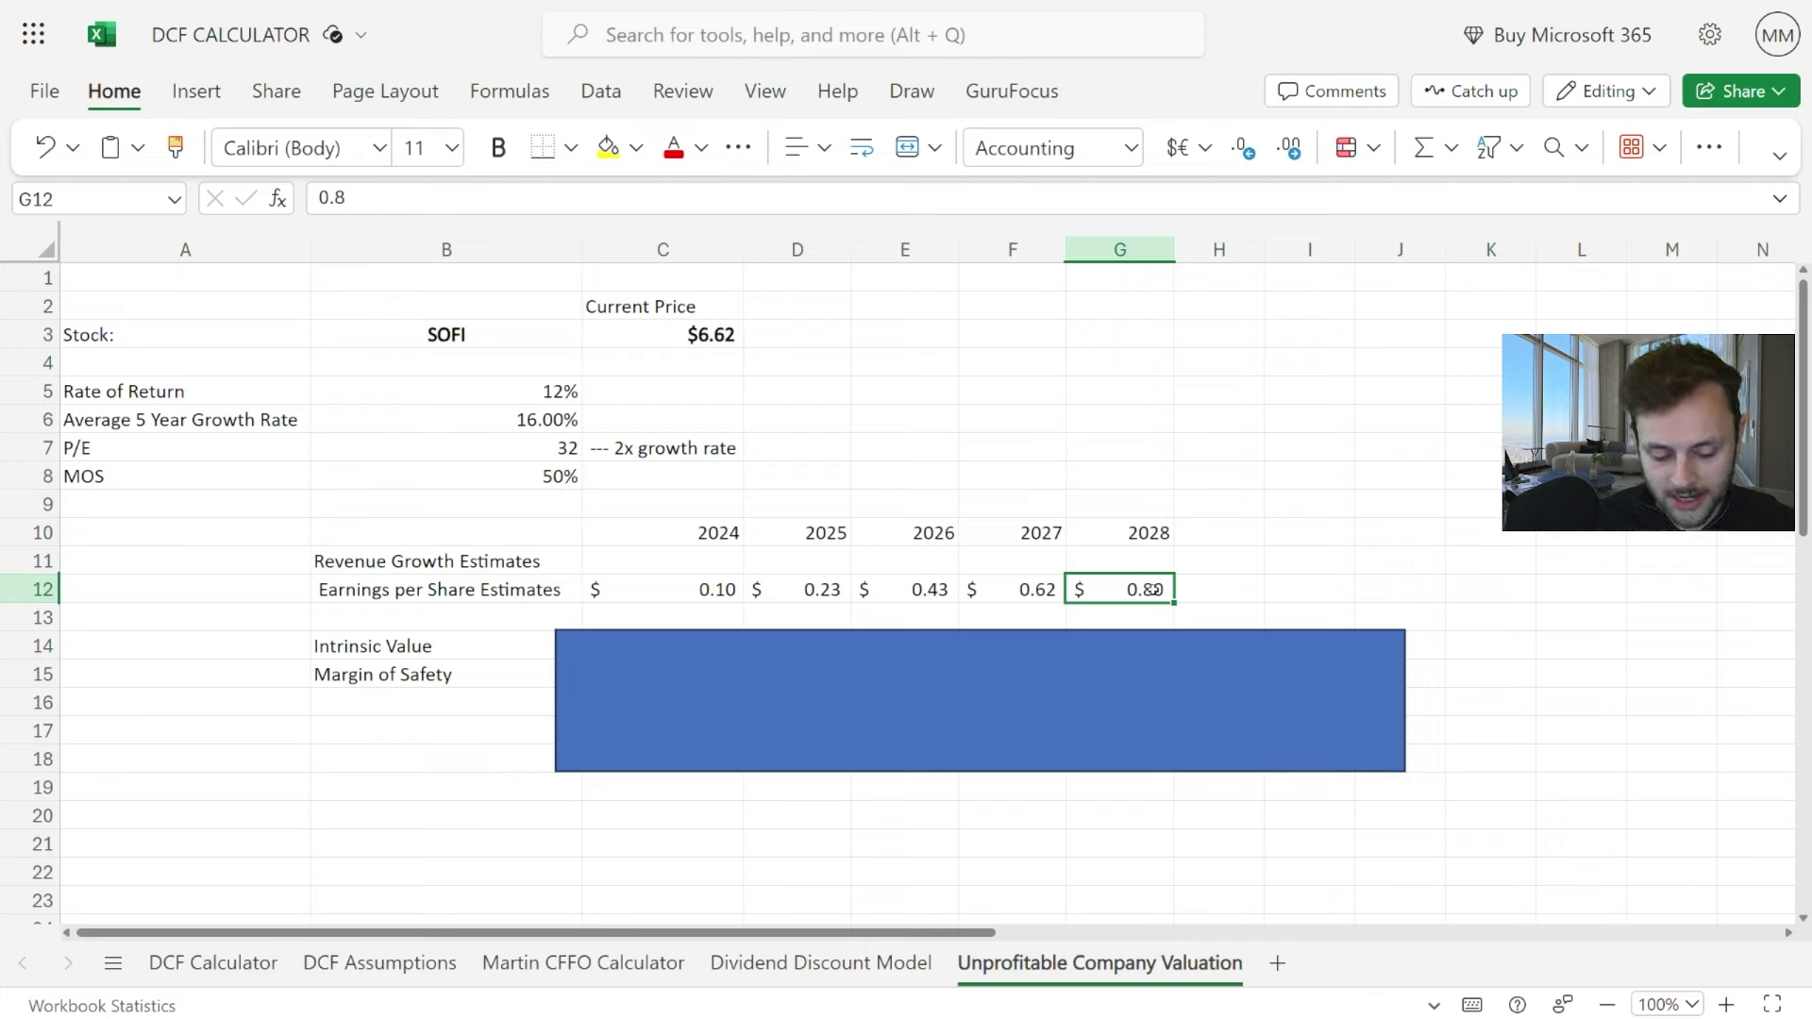
text(.6)
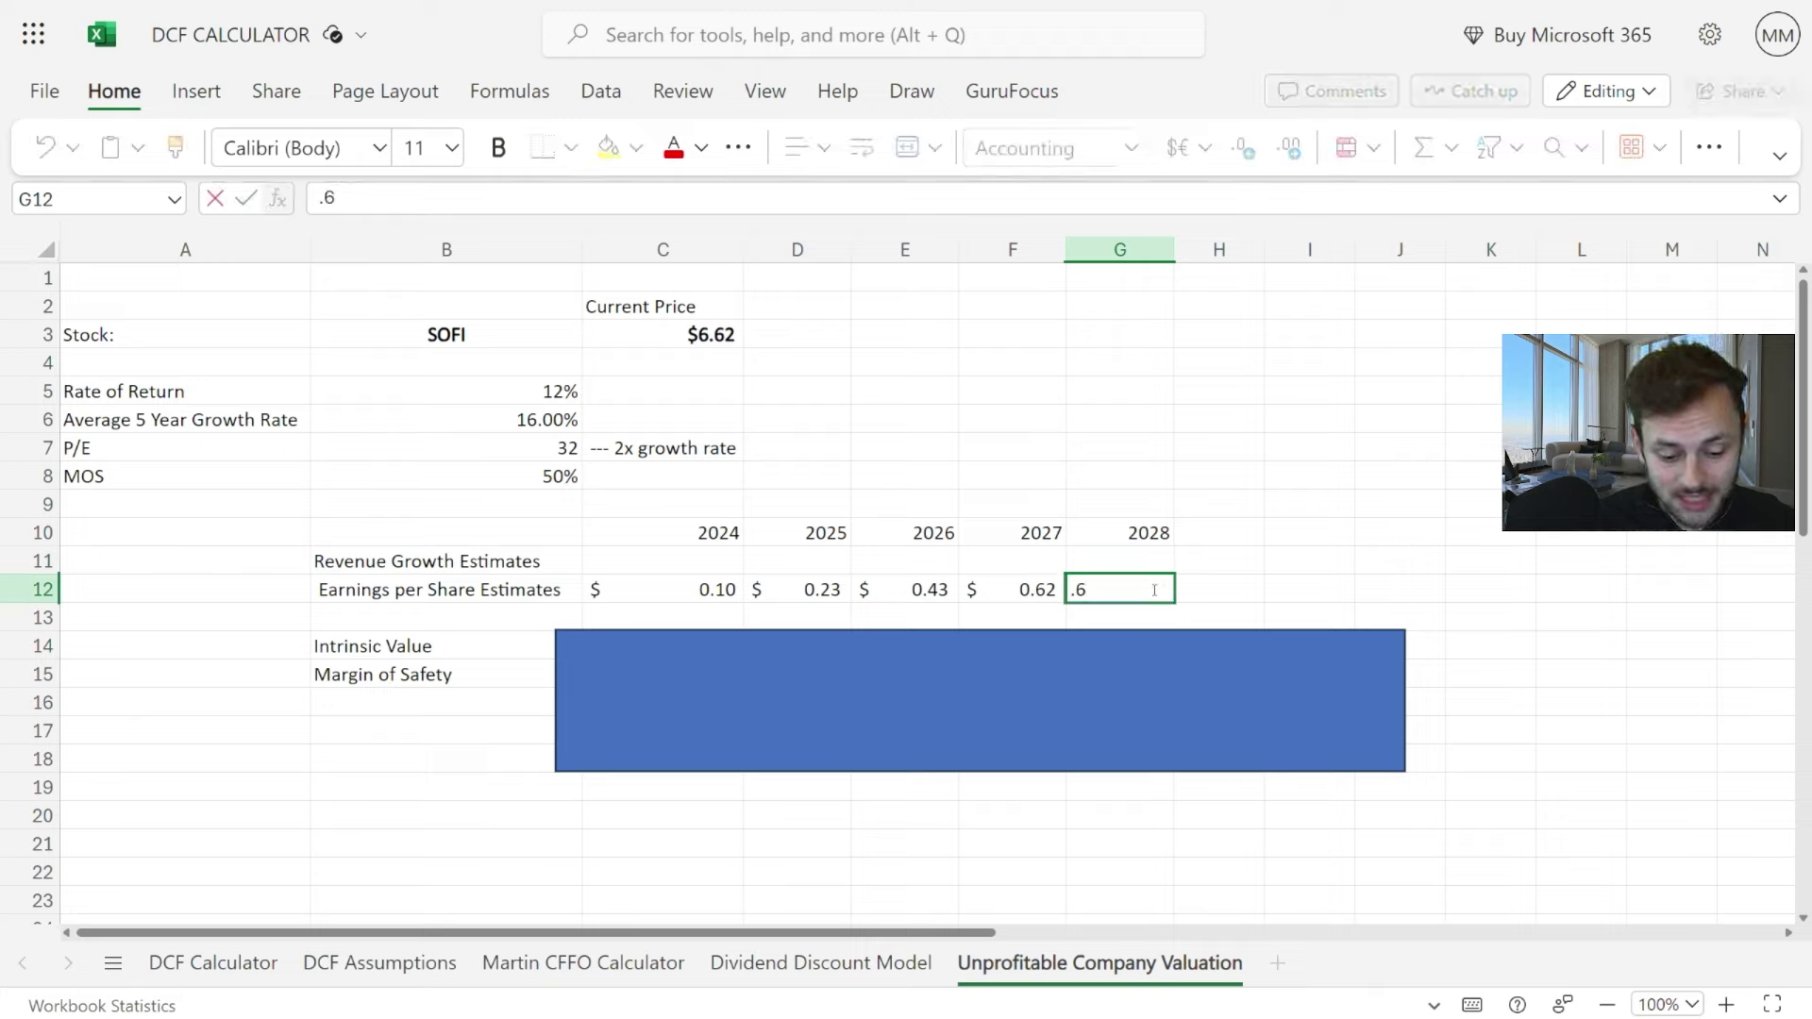
key(Return)
drag(1085, 693, 1051, 768)
click(725, 654)
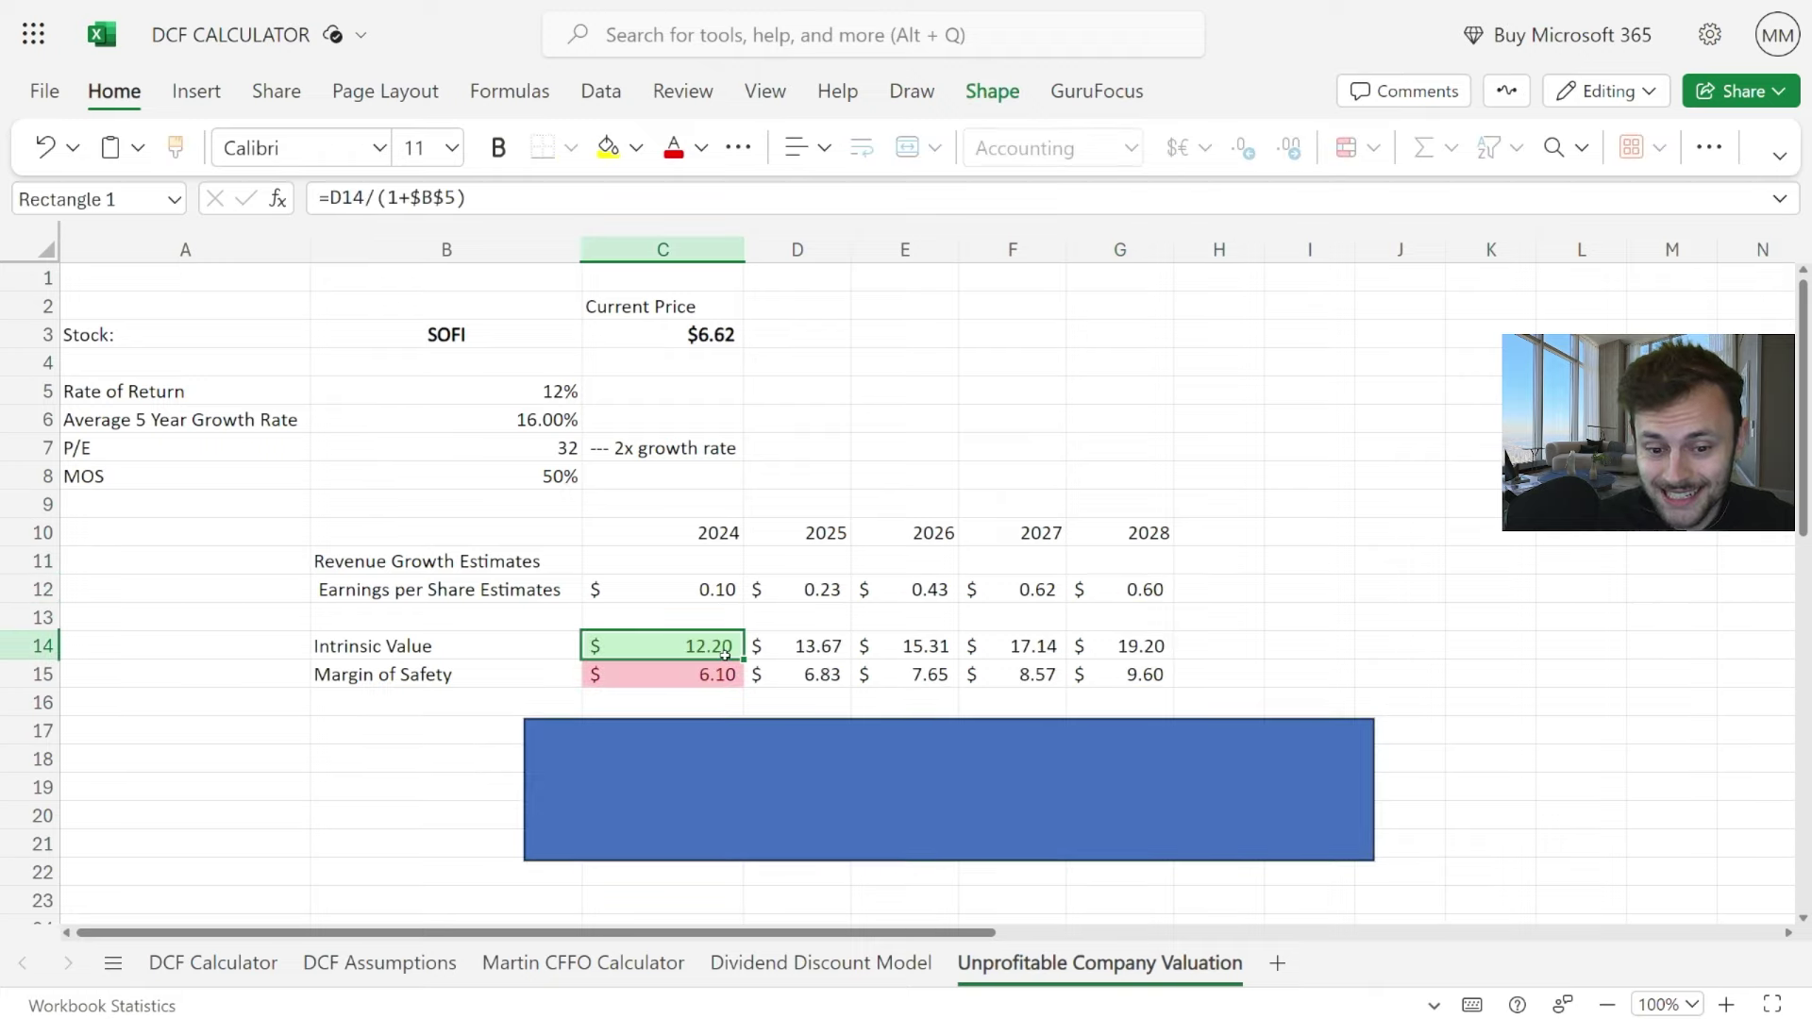
click(713, 677)
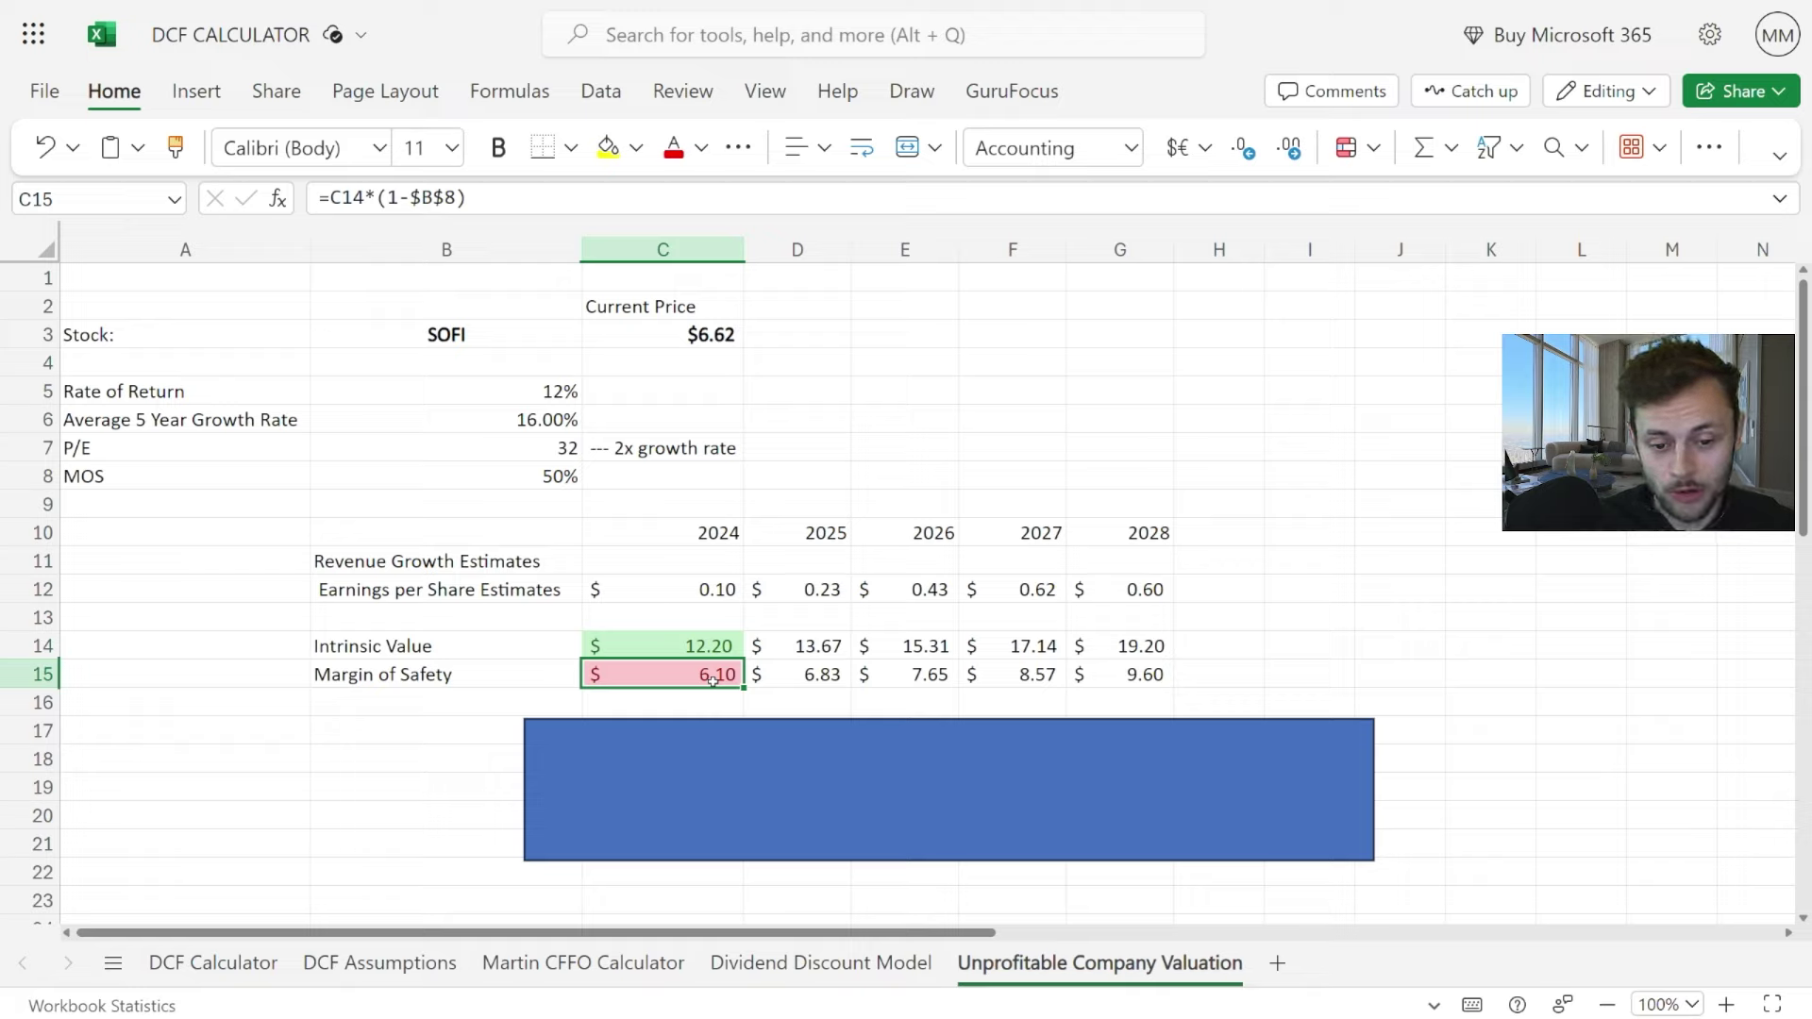
drag(761, 780, 769, 681)
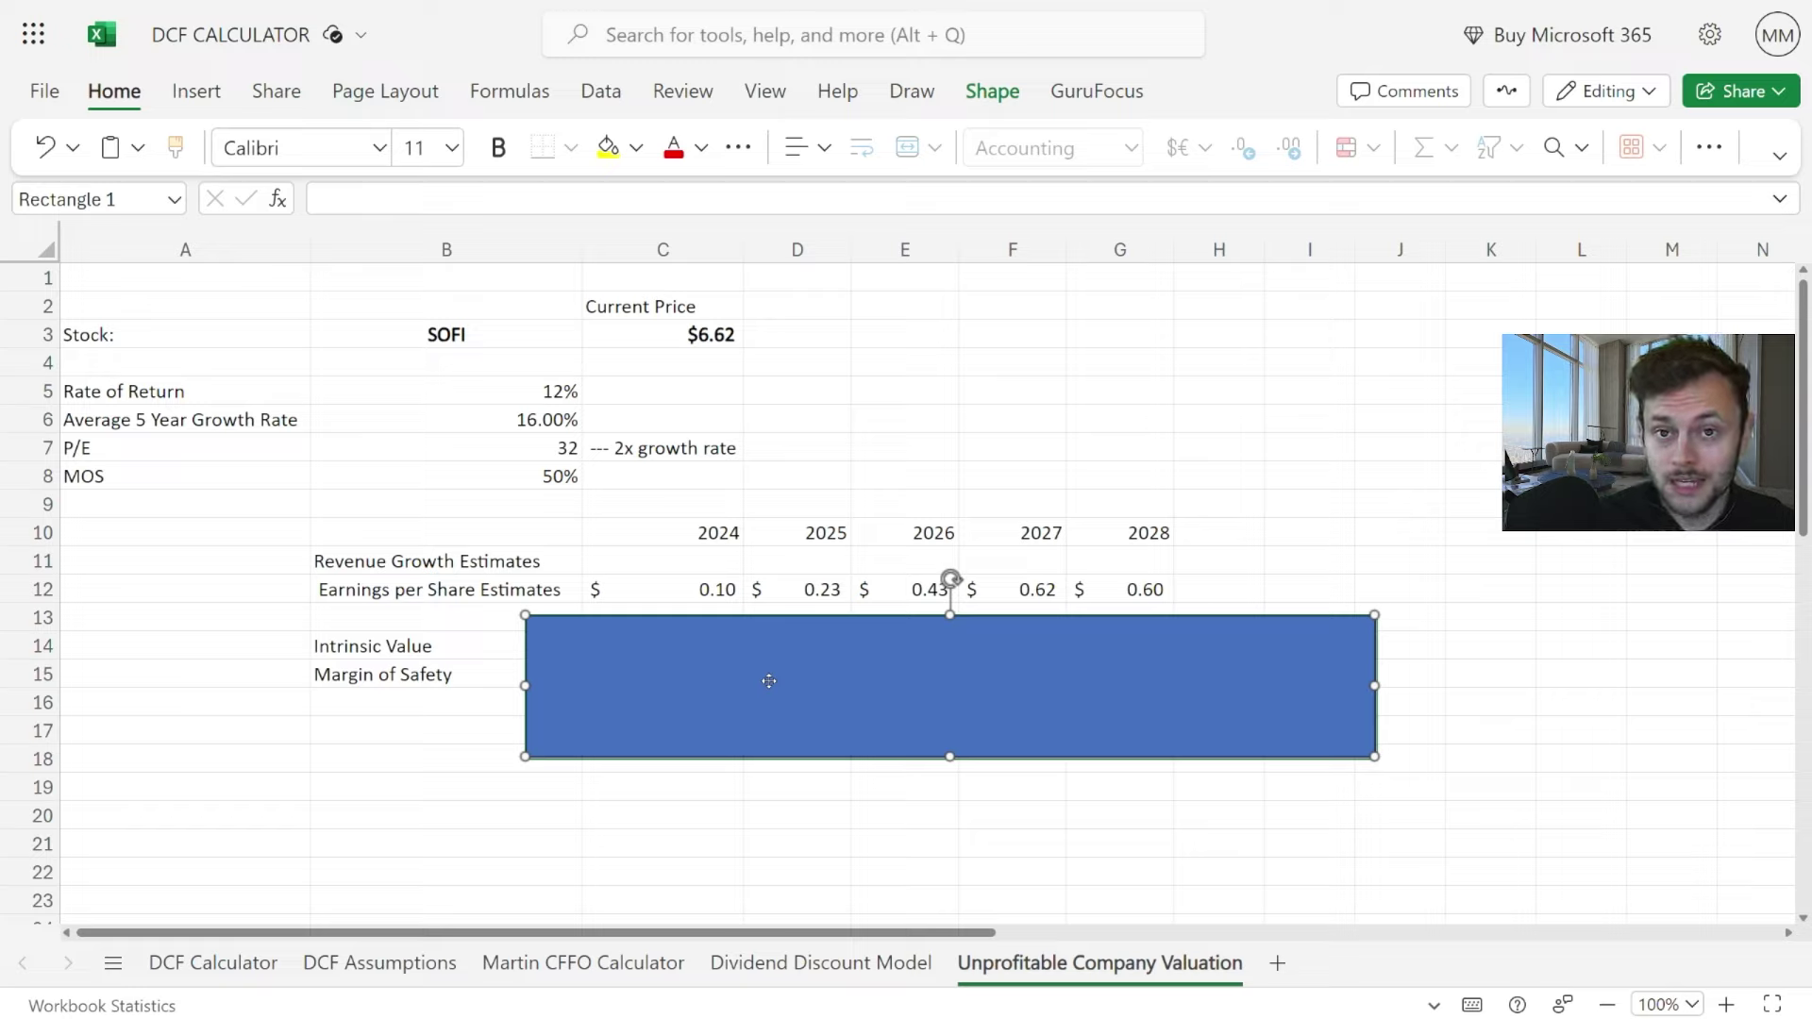
Step: Restore the 2028 estimate in G12 to 1.00
click(1133, 585)
text(1)
key(Return)
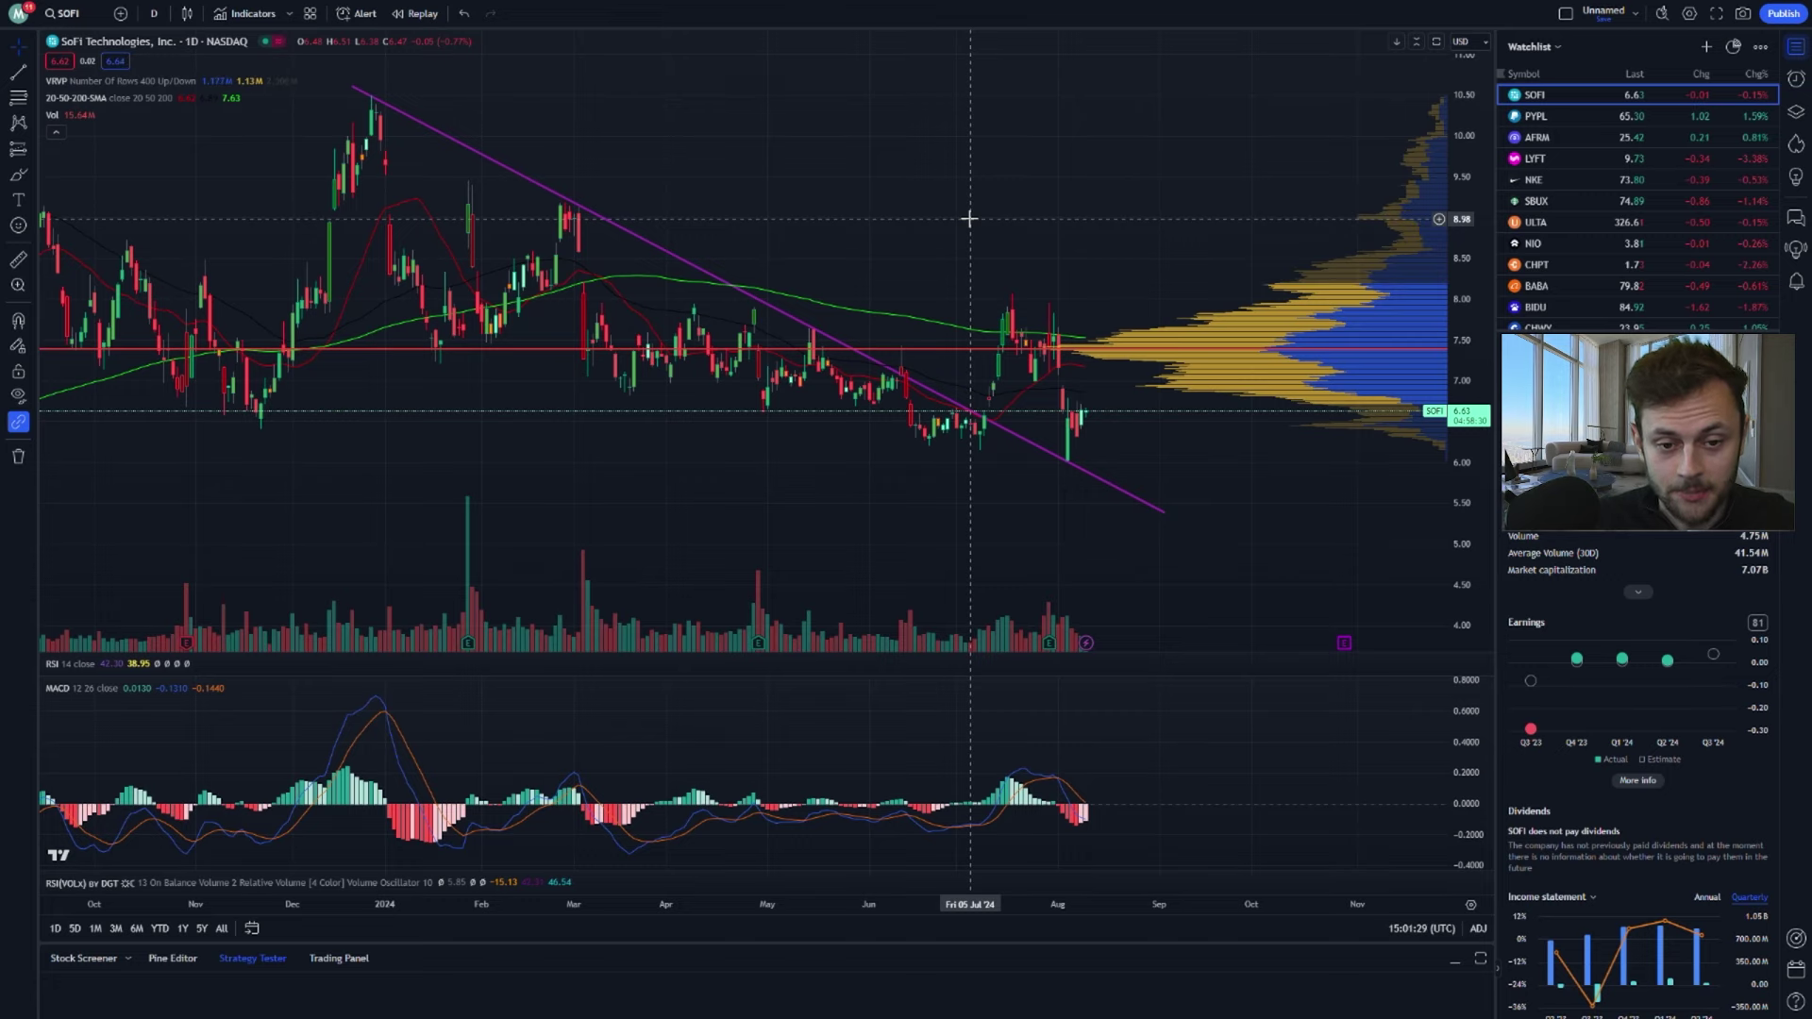
Step: Scroll and pan SOFI's daily chart to inspect price history around the falling trendline
scroll(1019, 241, right, 2)
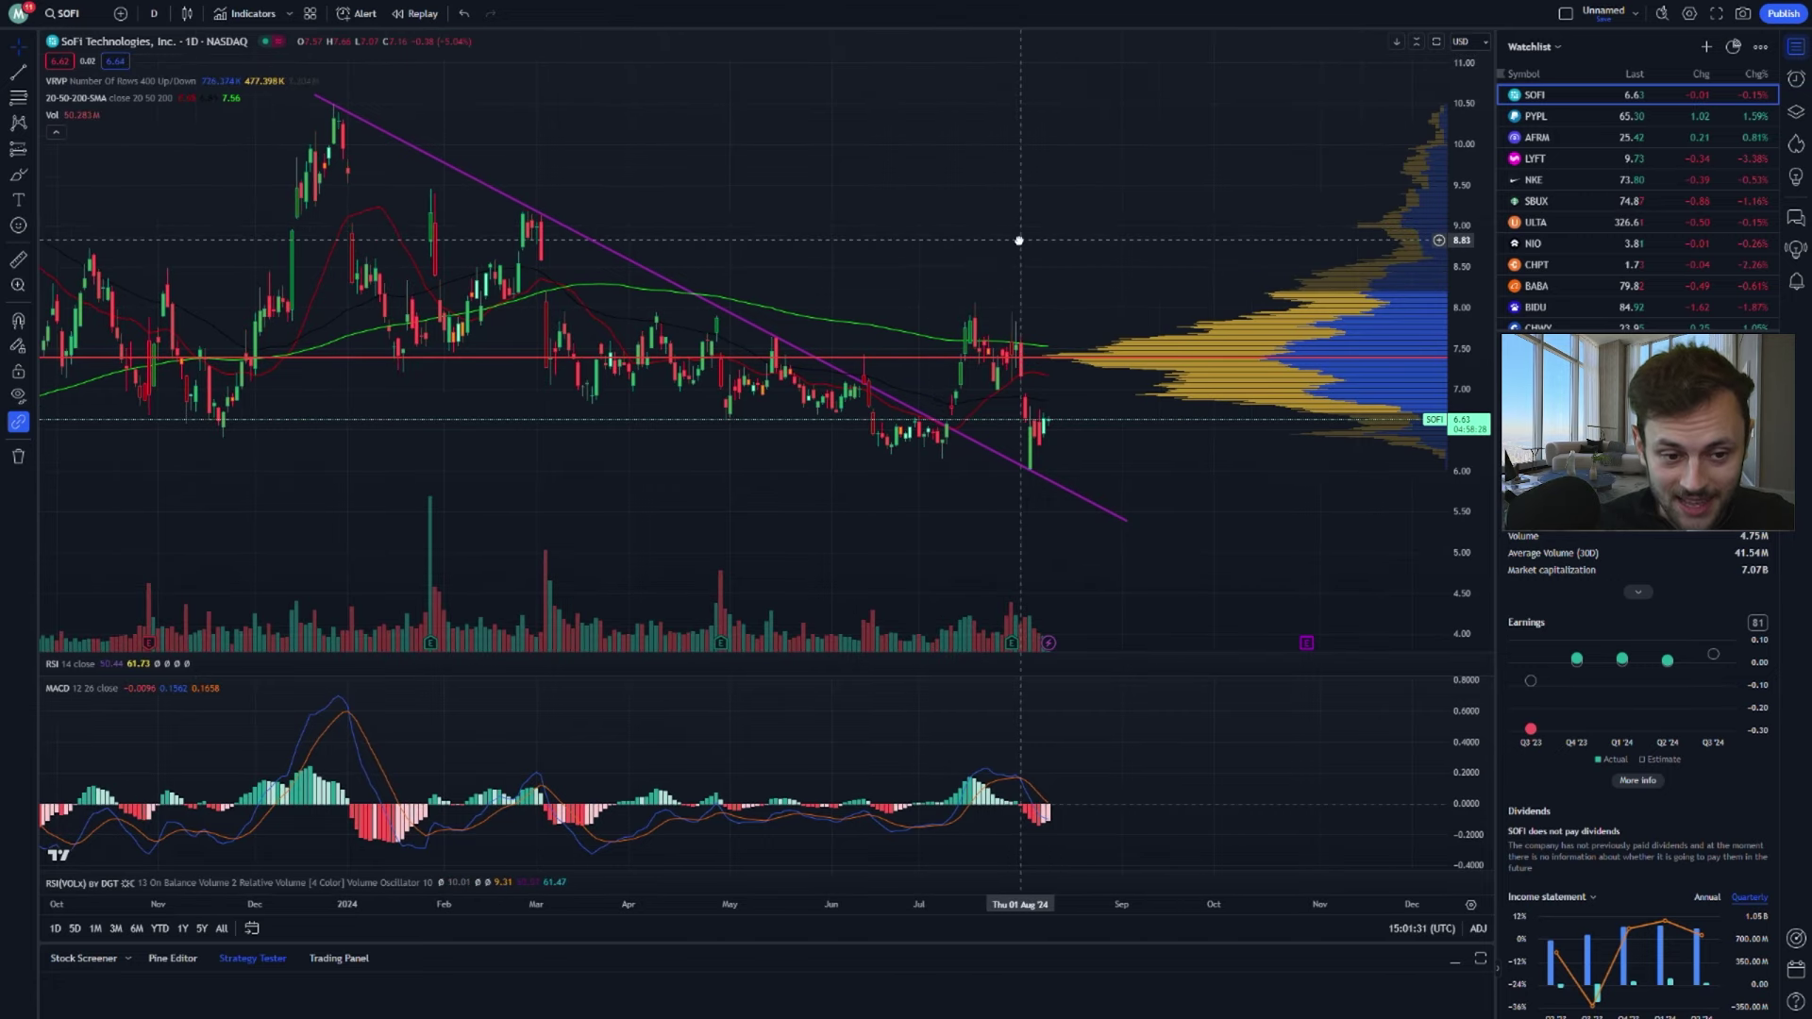
scroll(1083, 242, right, 1)
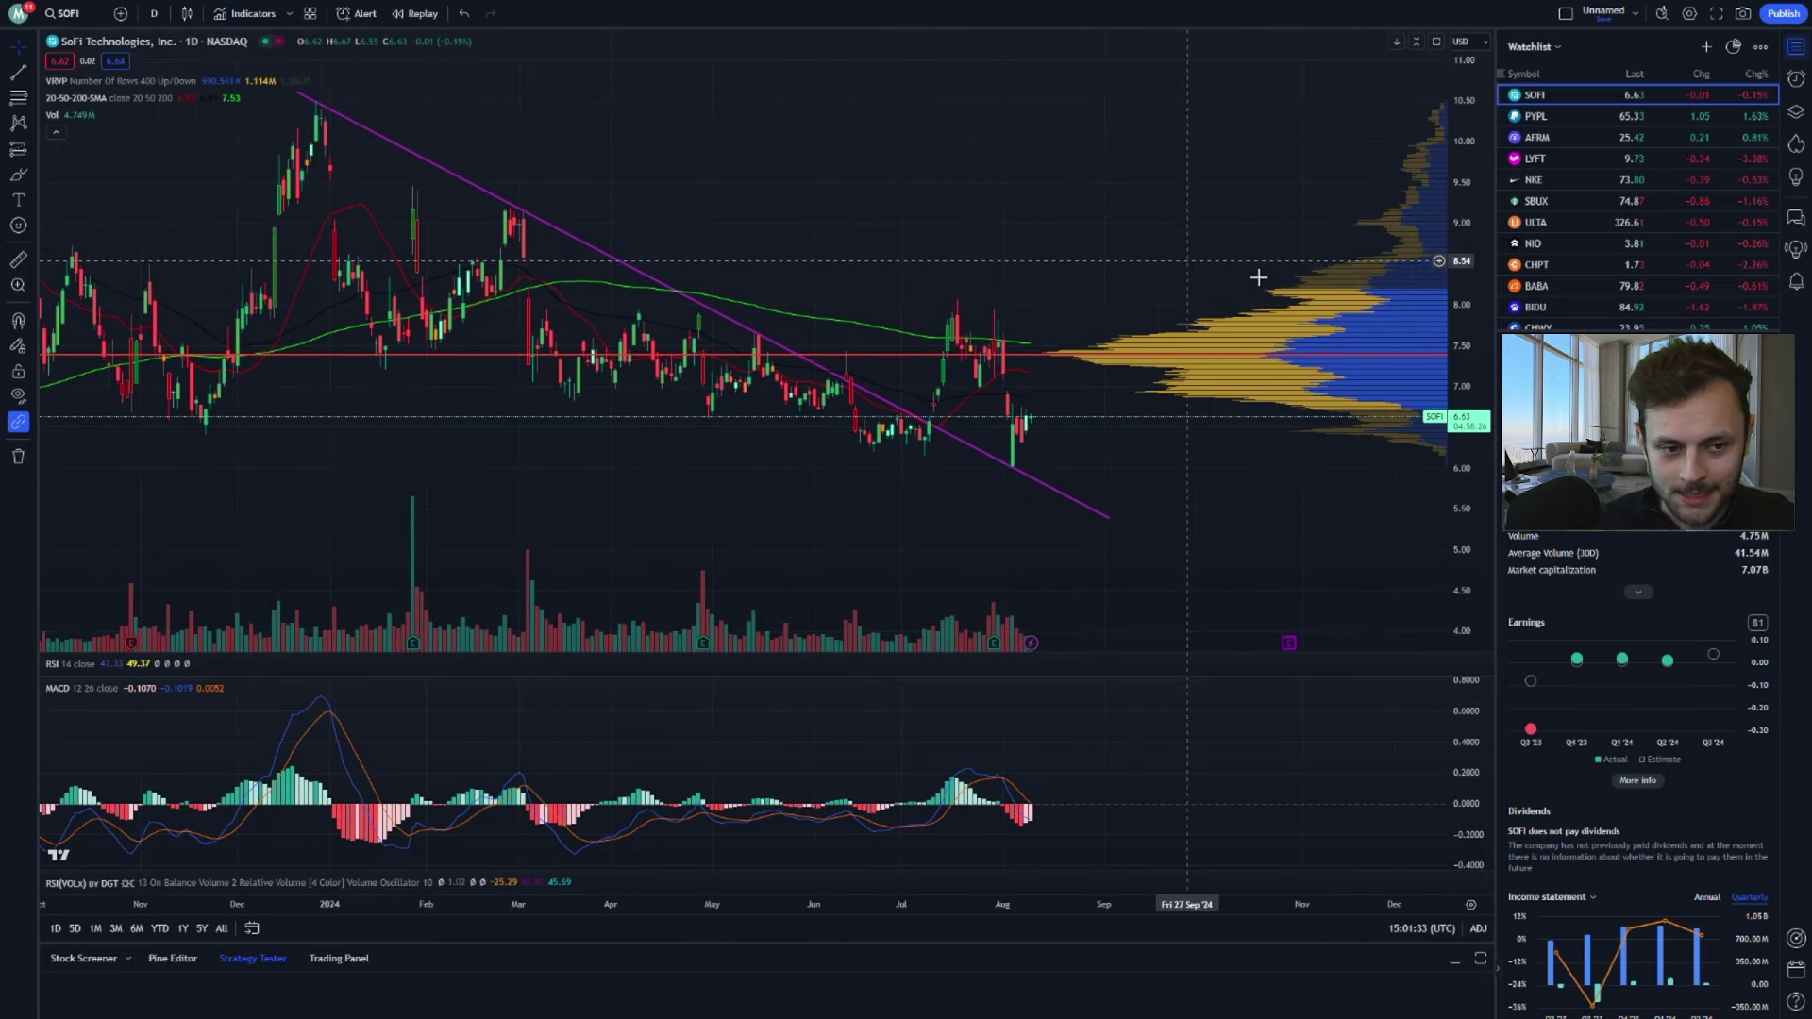
scroll(998, 226, left, 5)
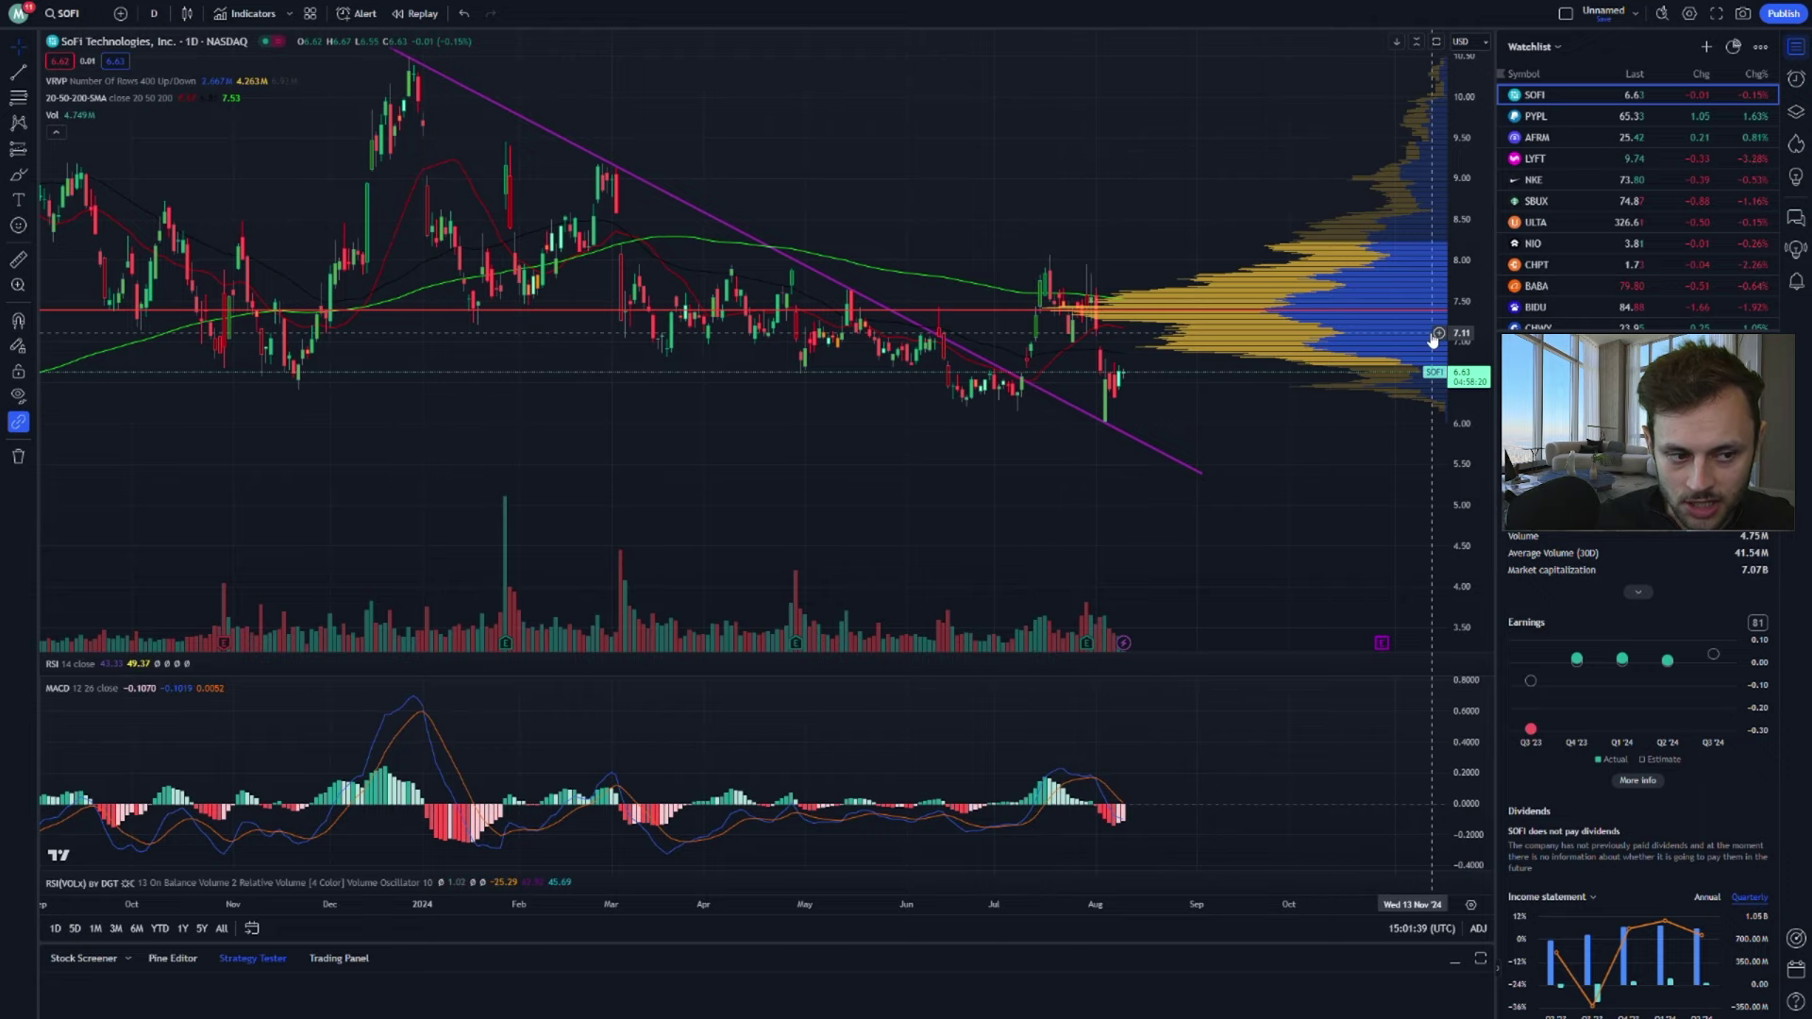
scroll(1074, 211, down, 3)
scroll(1074, 211, right, 3)
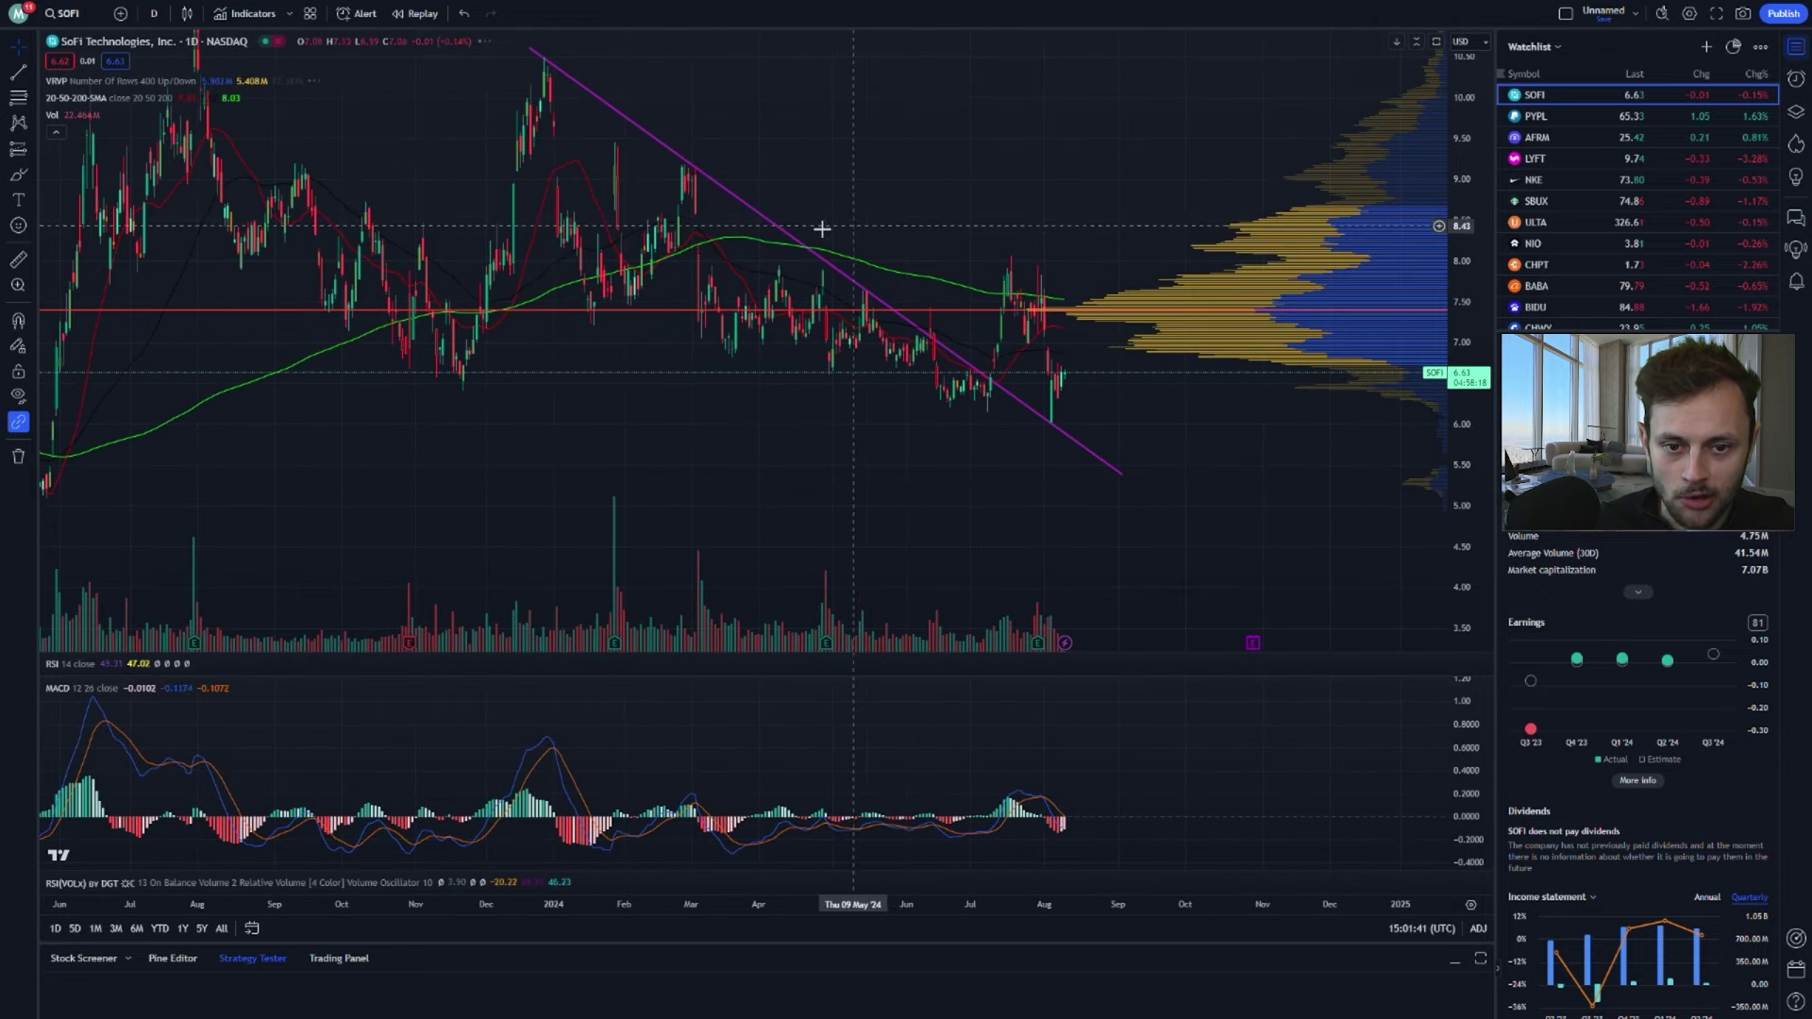
scroll(977, 258, right, 3)
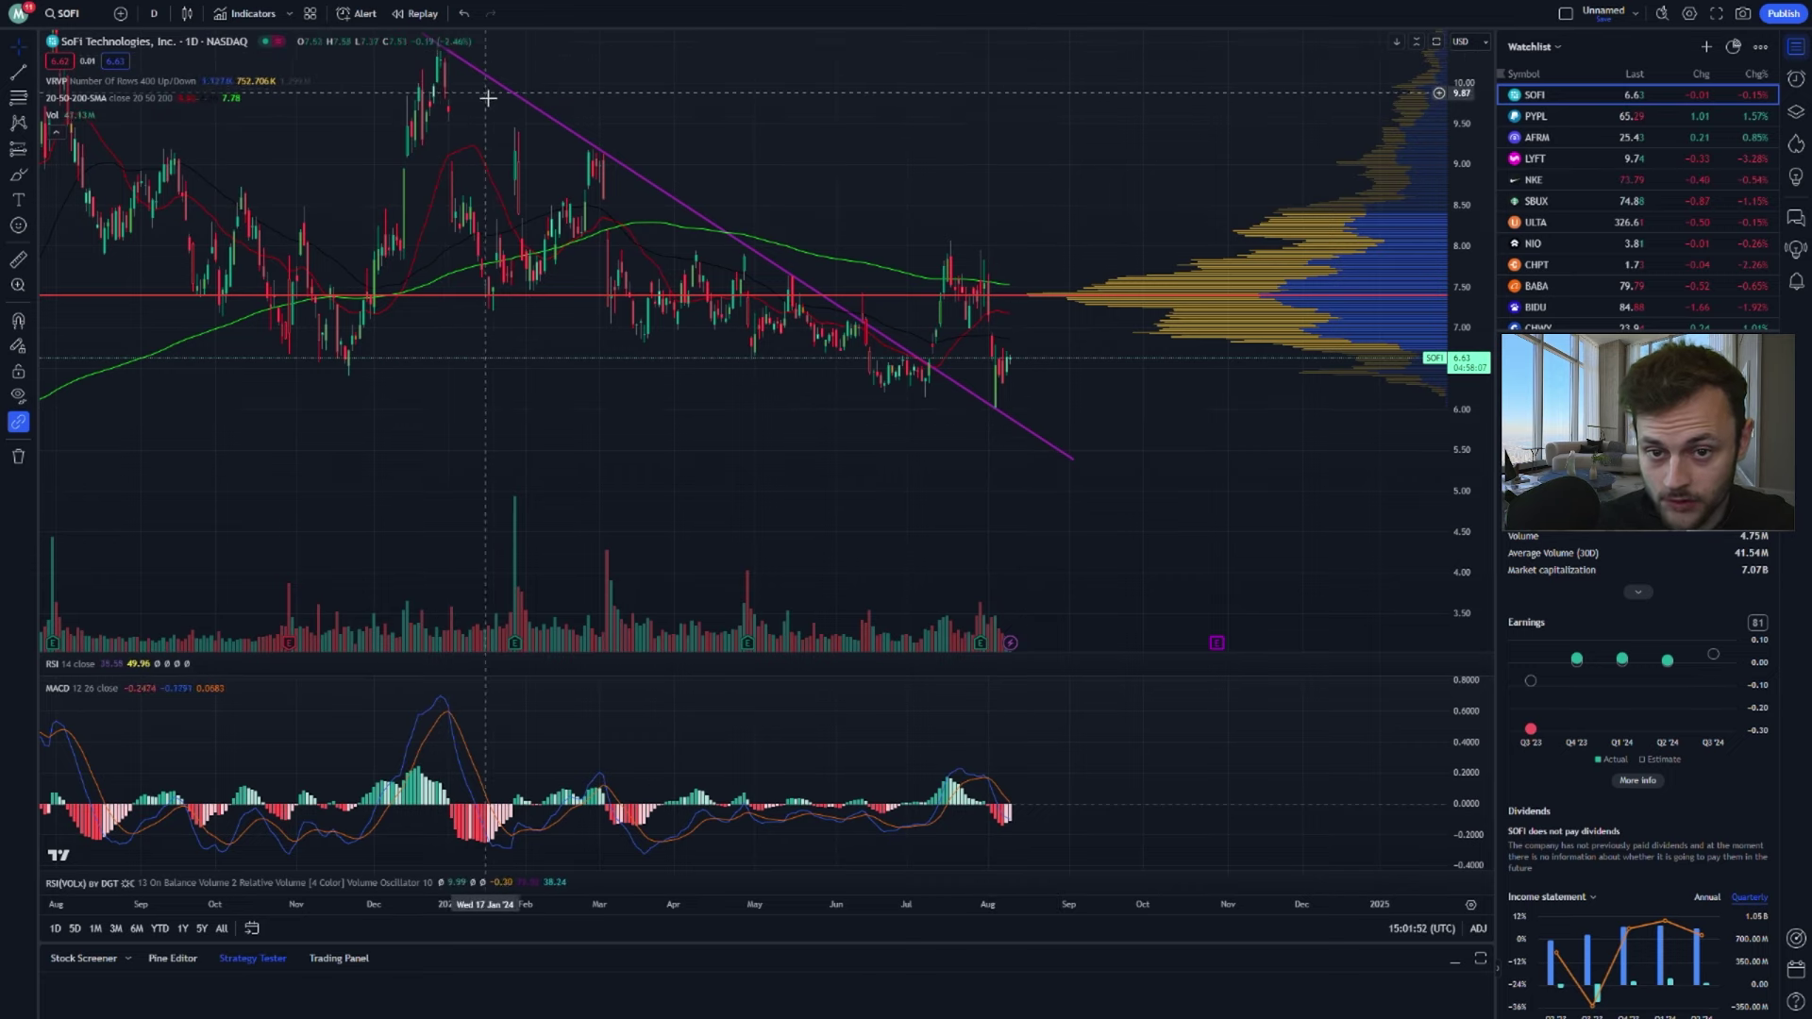
scroll(780, 182, right, 3)
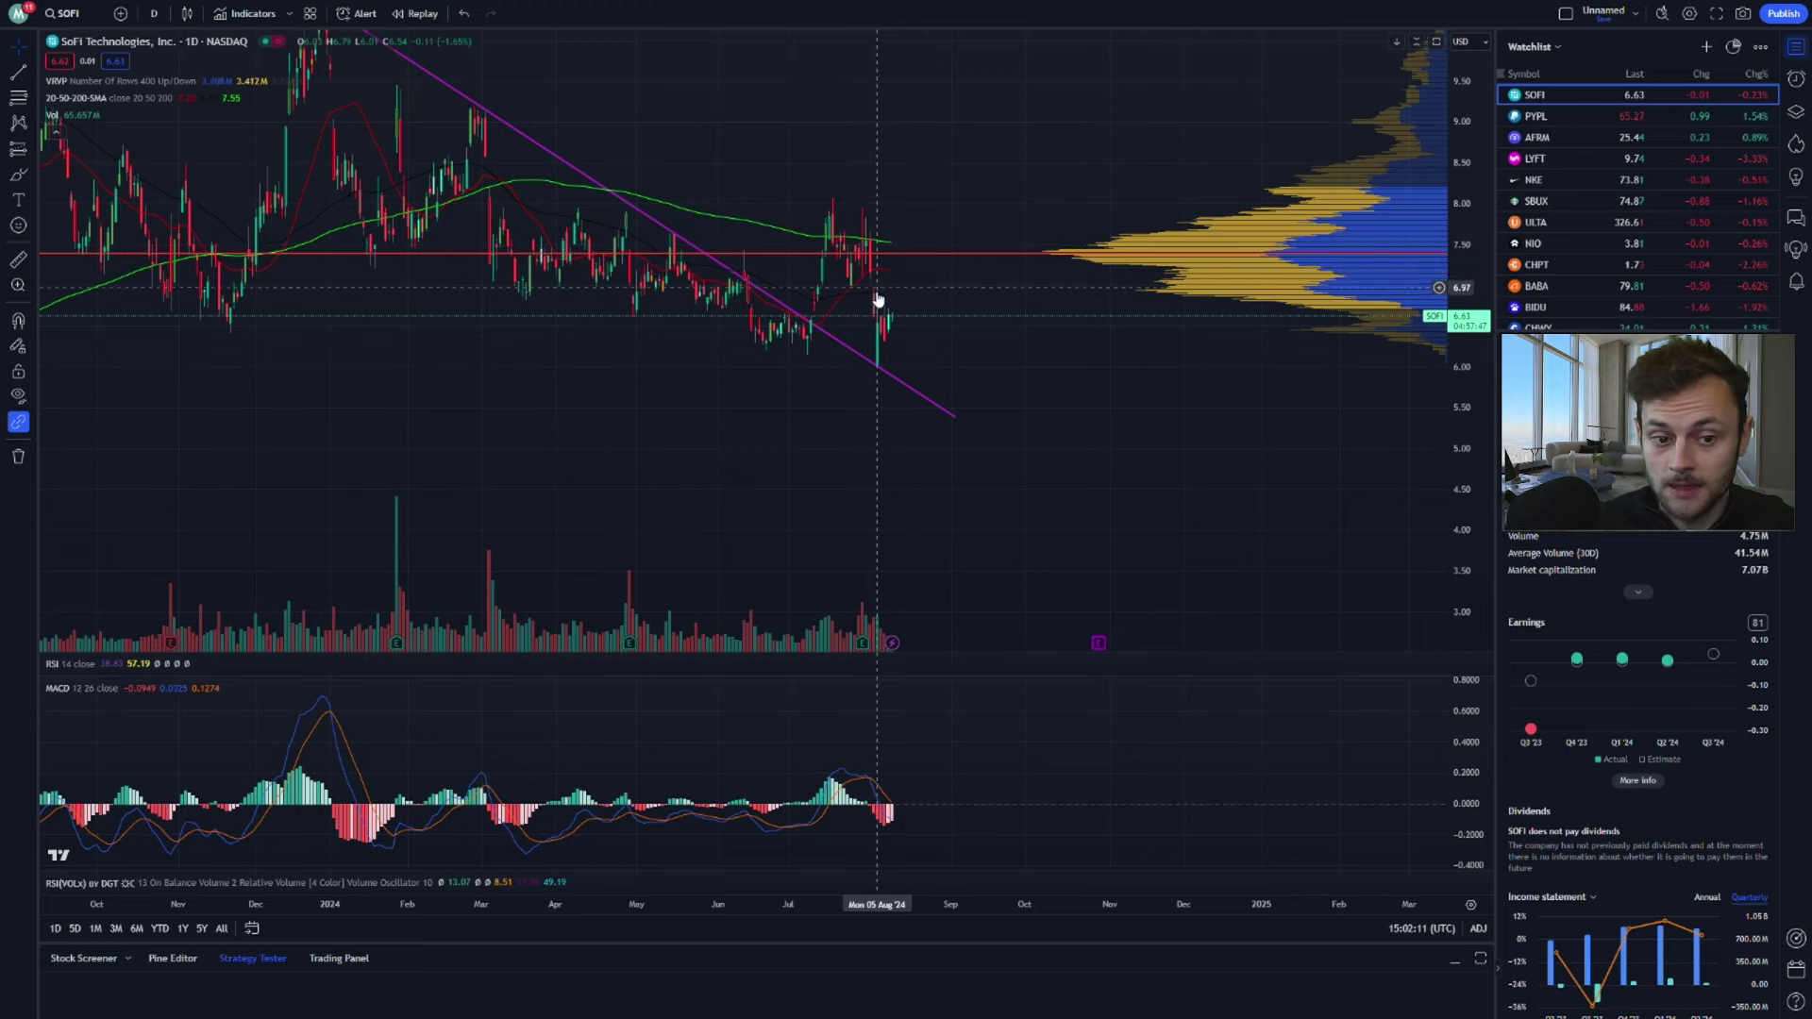
drag(1028, 302, 911, 300)
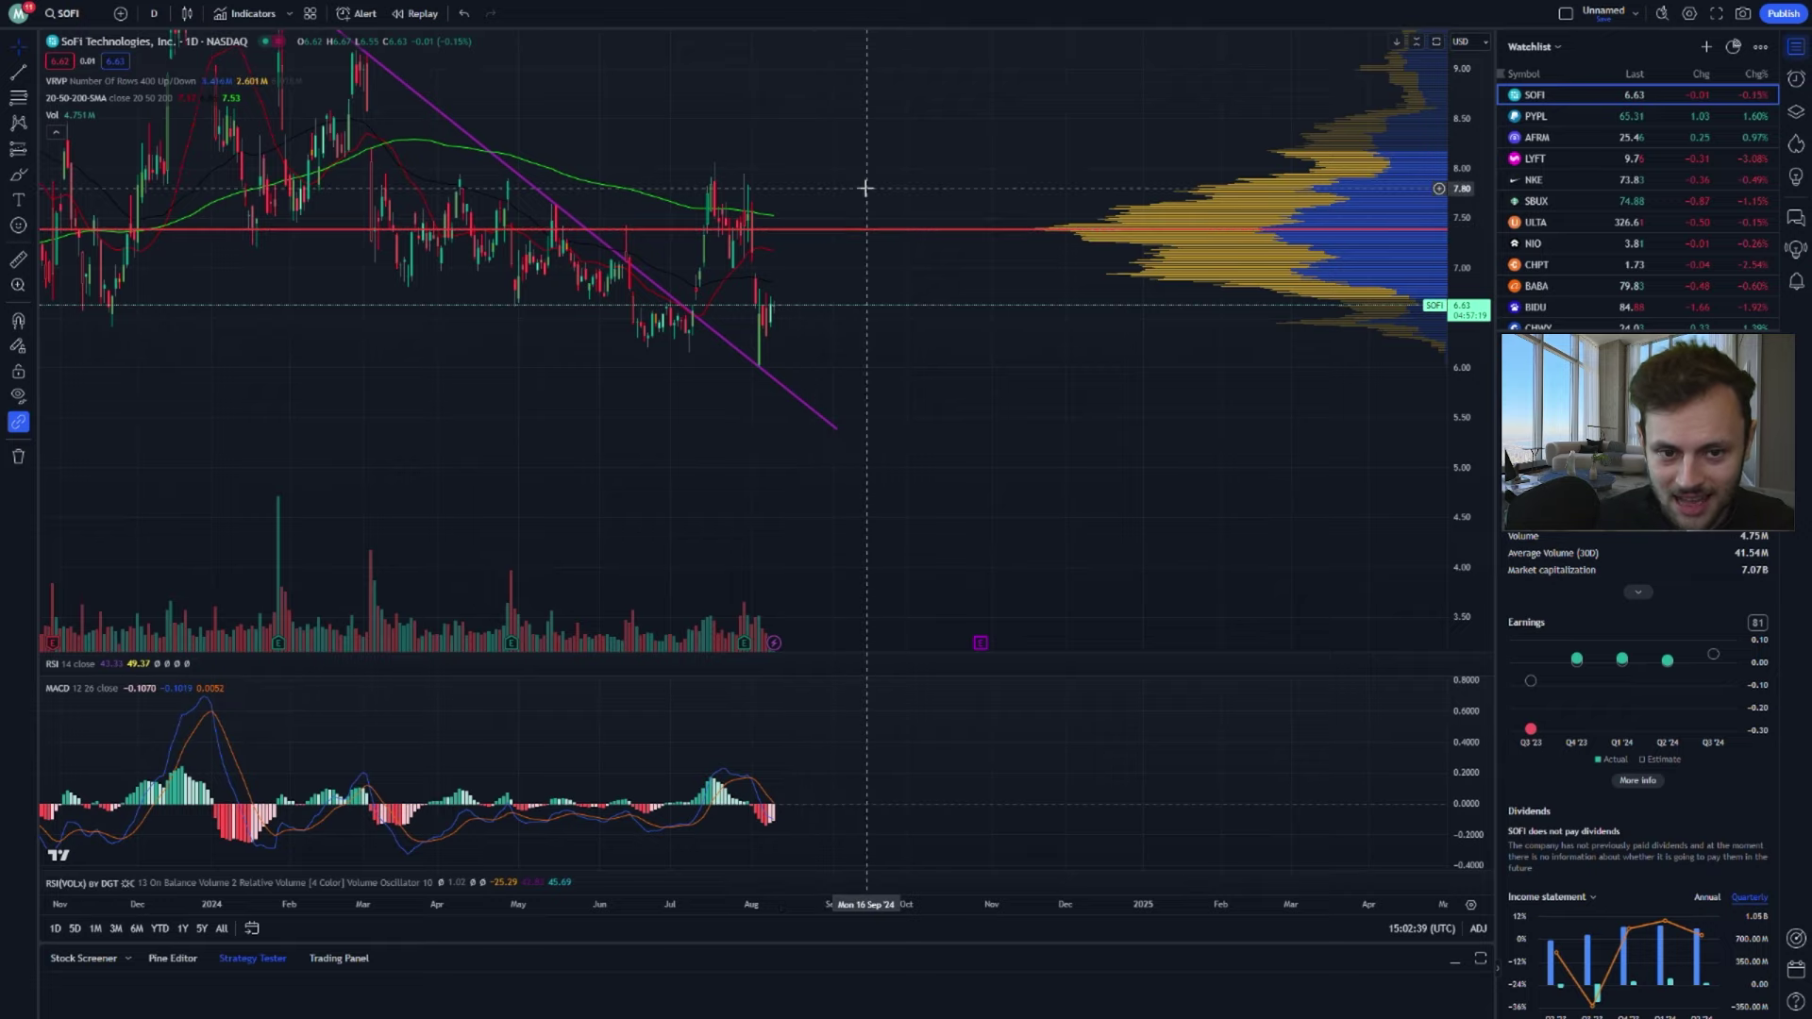
drag(865, 189, 861, 387)
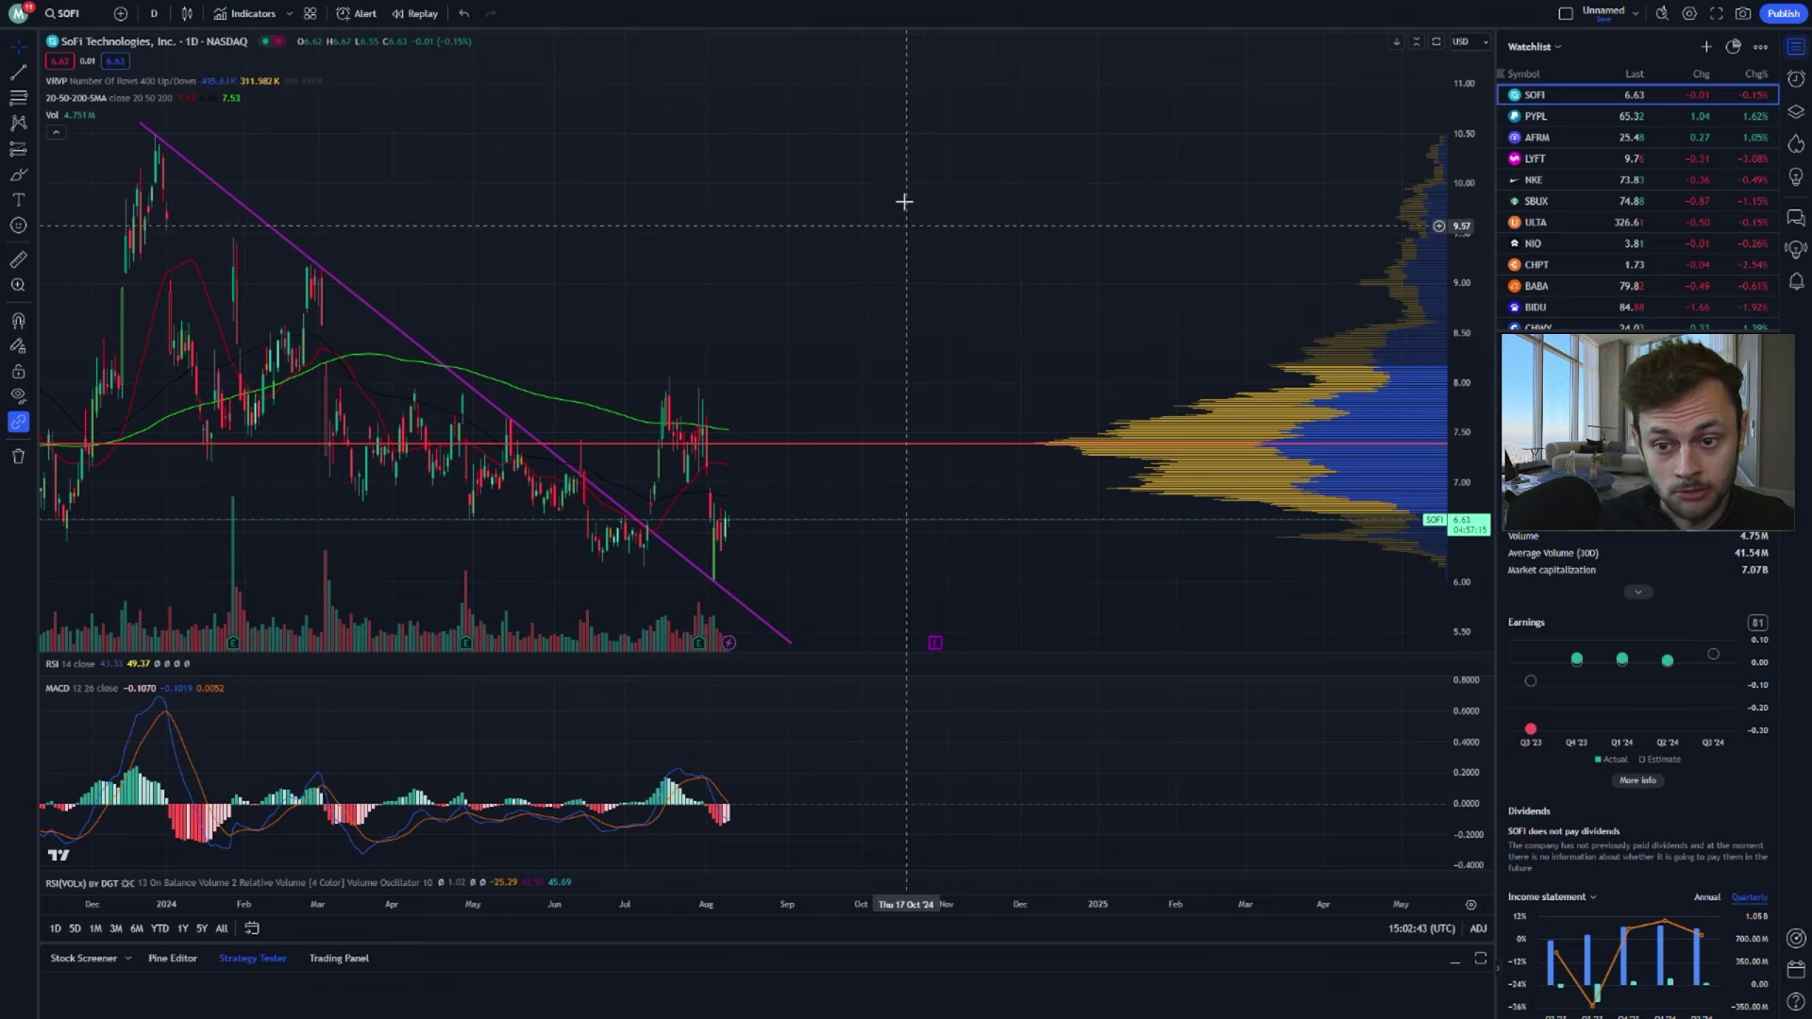
drag(804, 448, 830, 421)
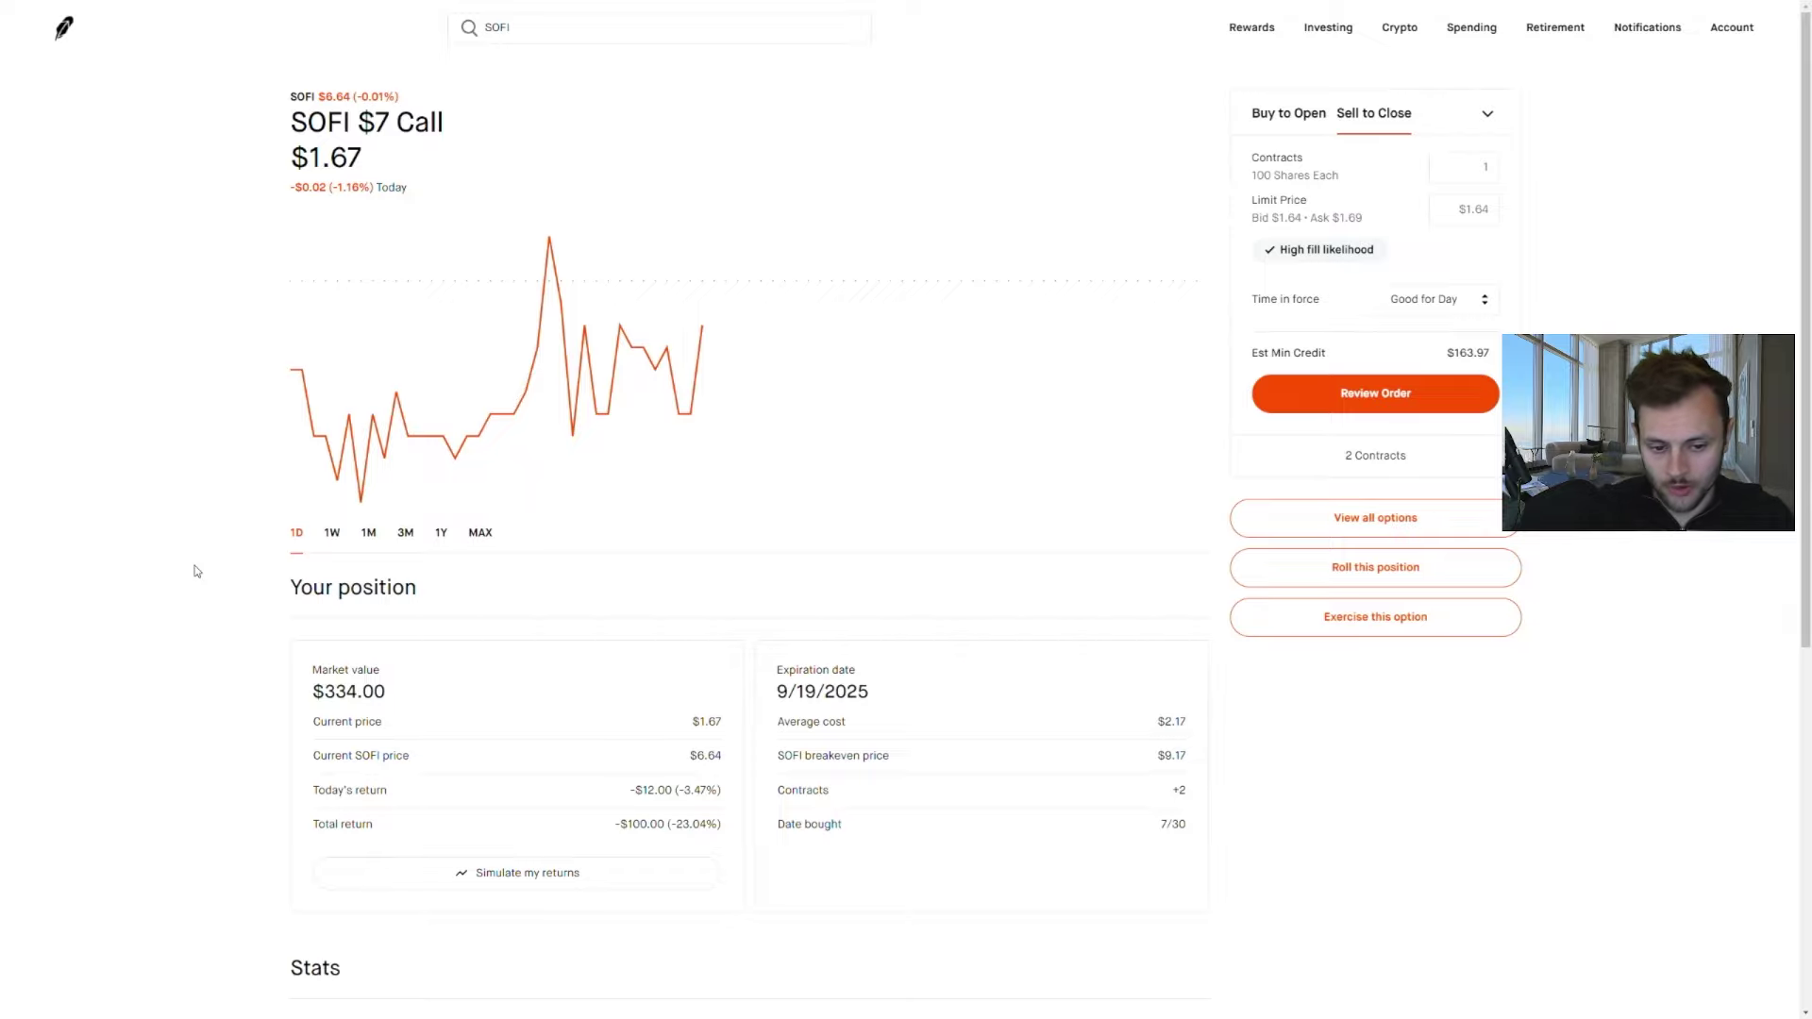
drag(773, 699, 854, 698)
click(868, 697)
drag(1153, 725, 1189, 729)
click(1193, 731)
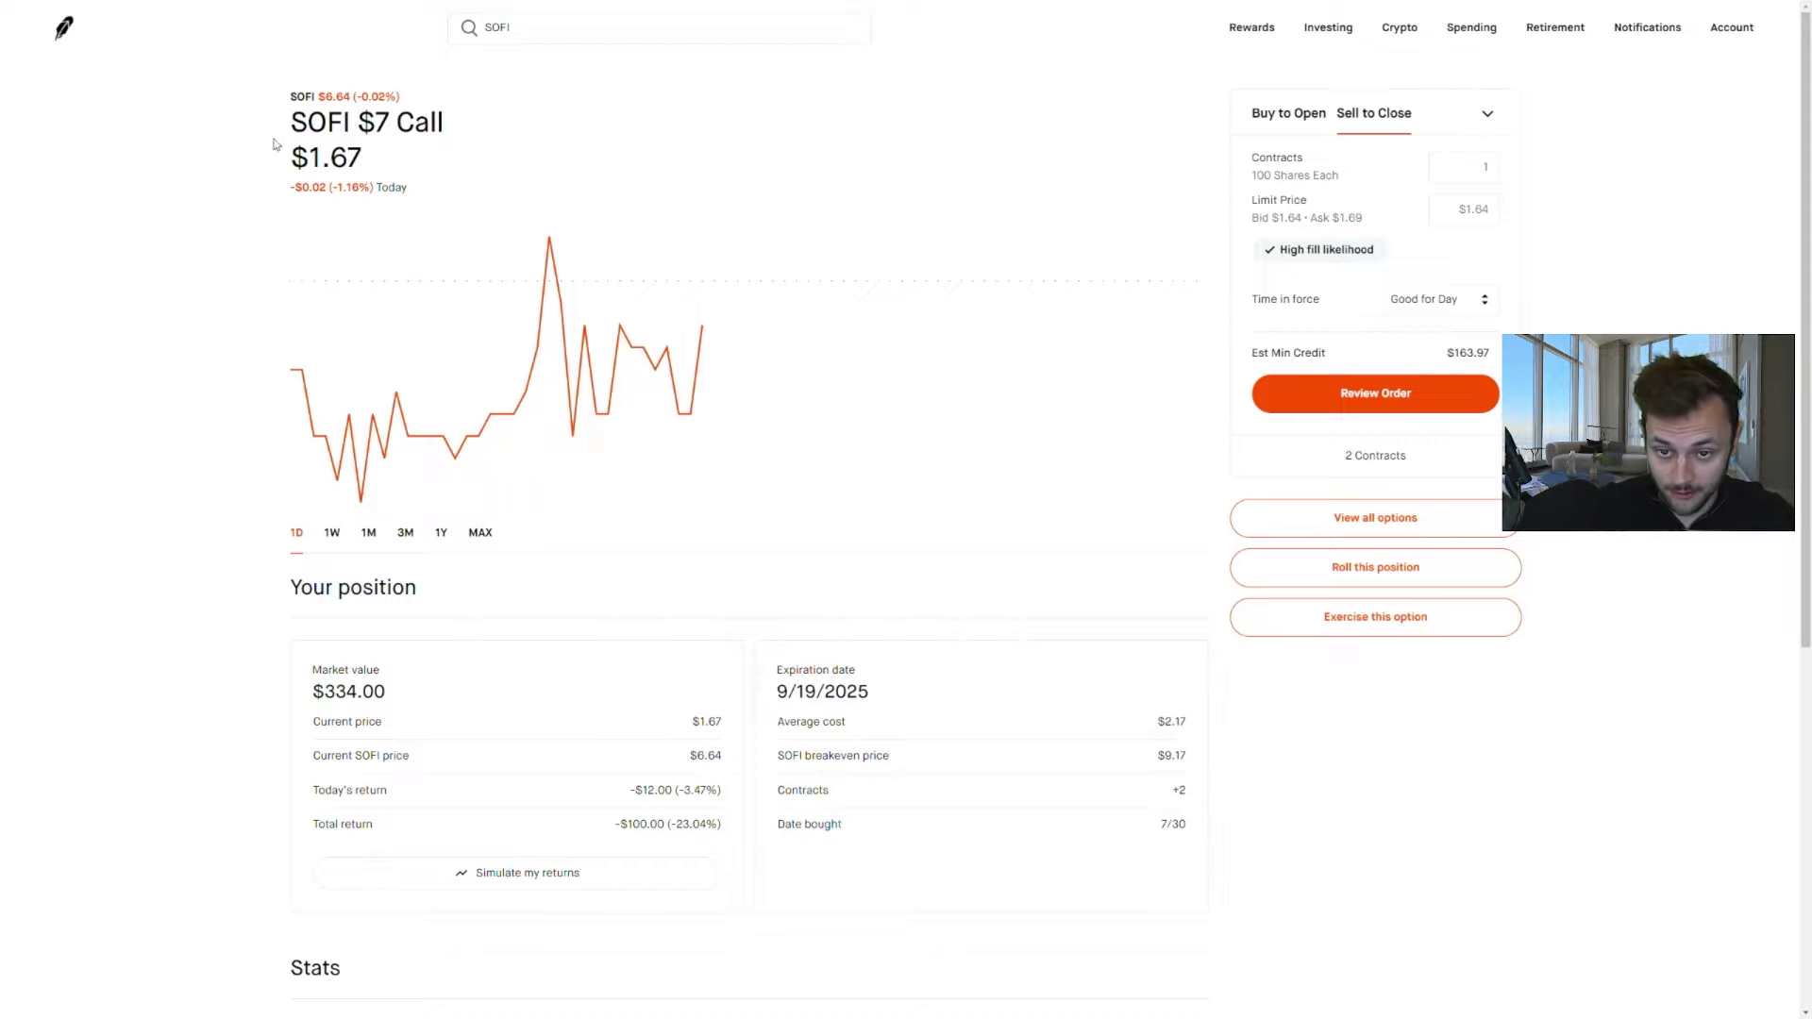
drag(276, 172, 379, 172)
click(227, 172)
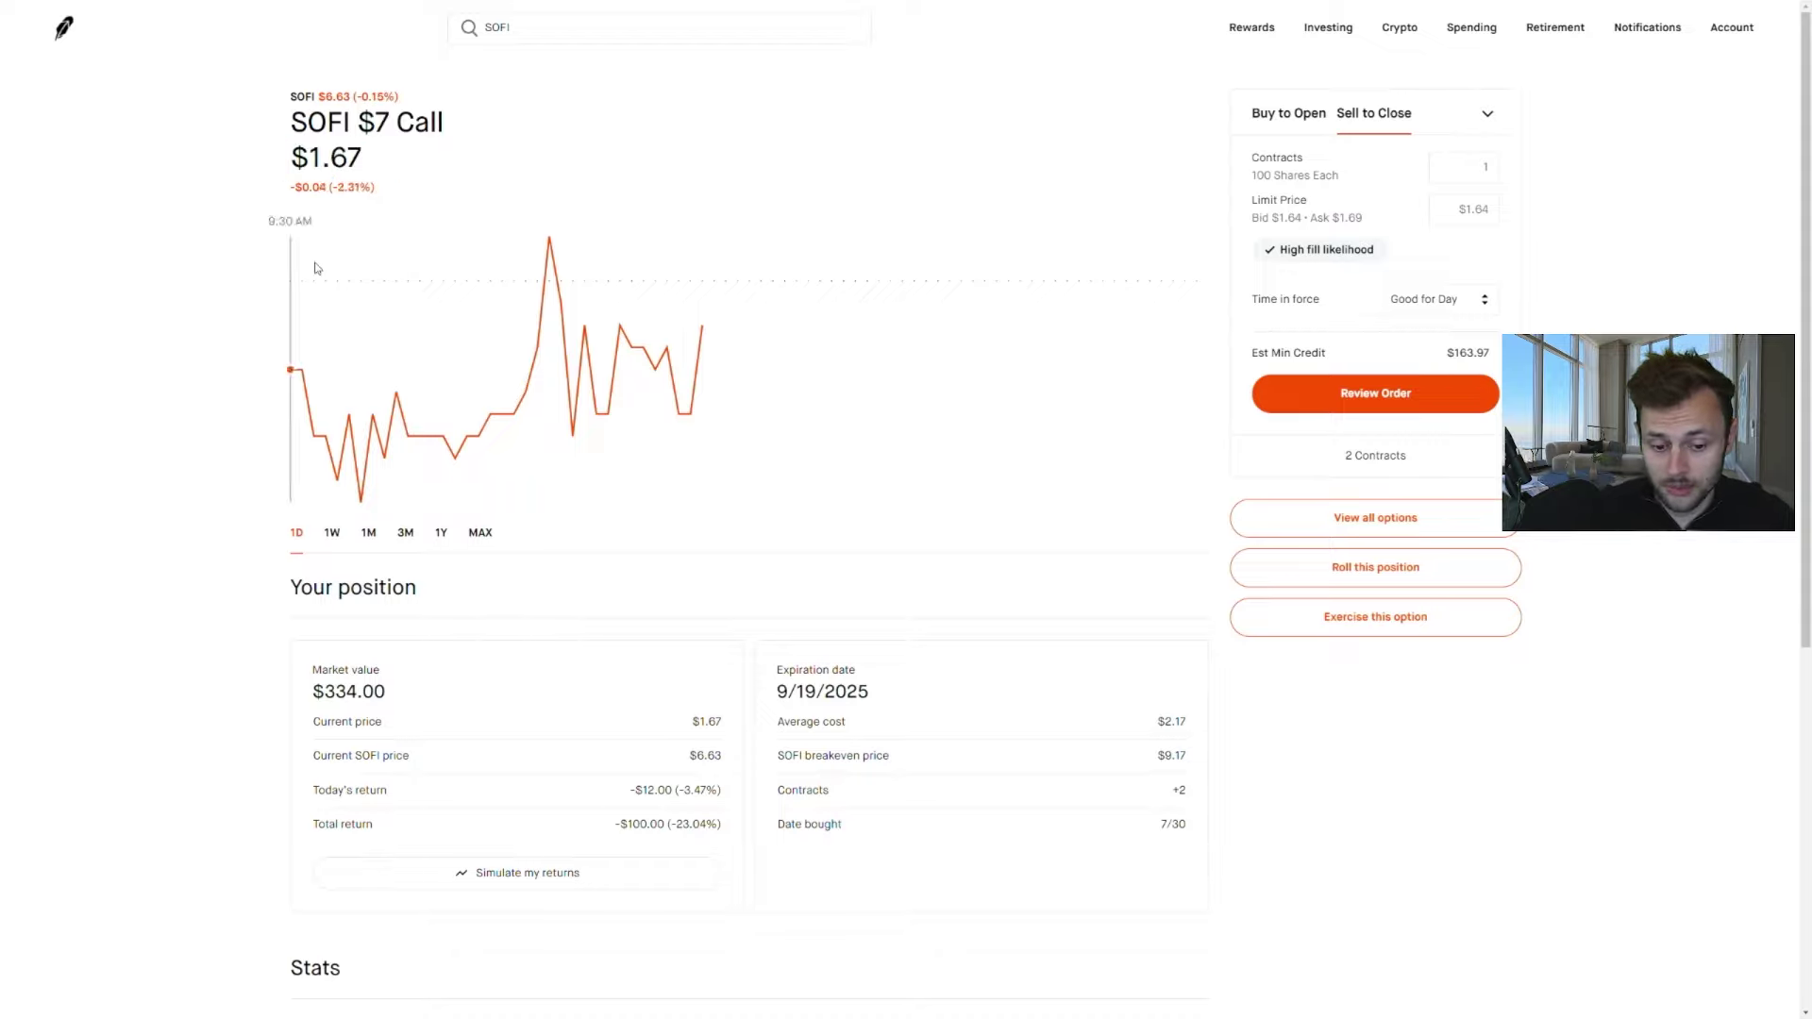
drag(617, 826, 719, 824)
click(719, 825)
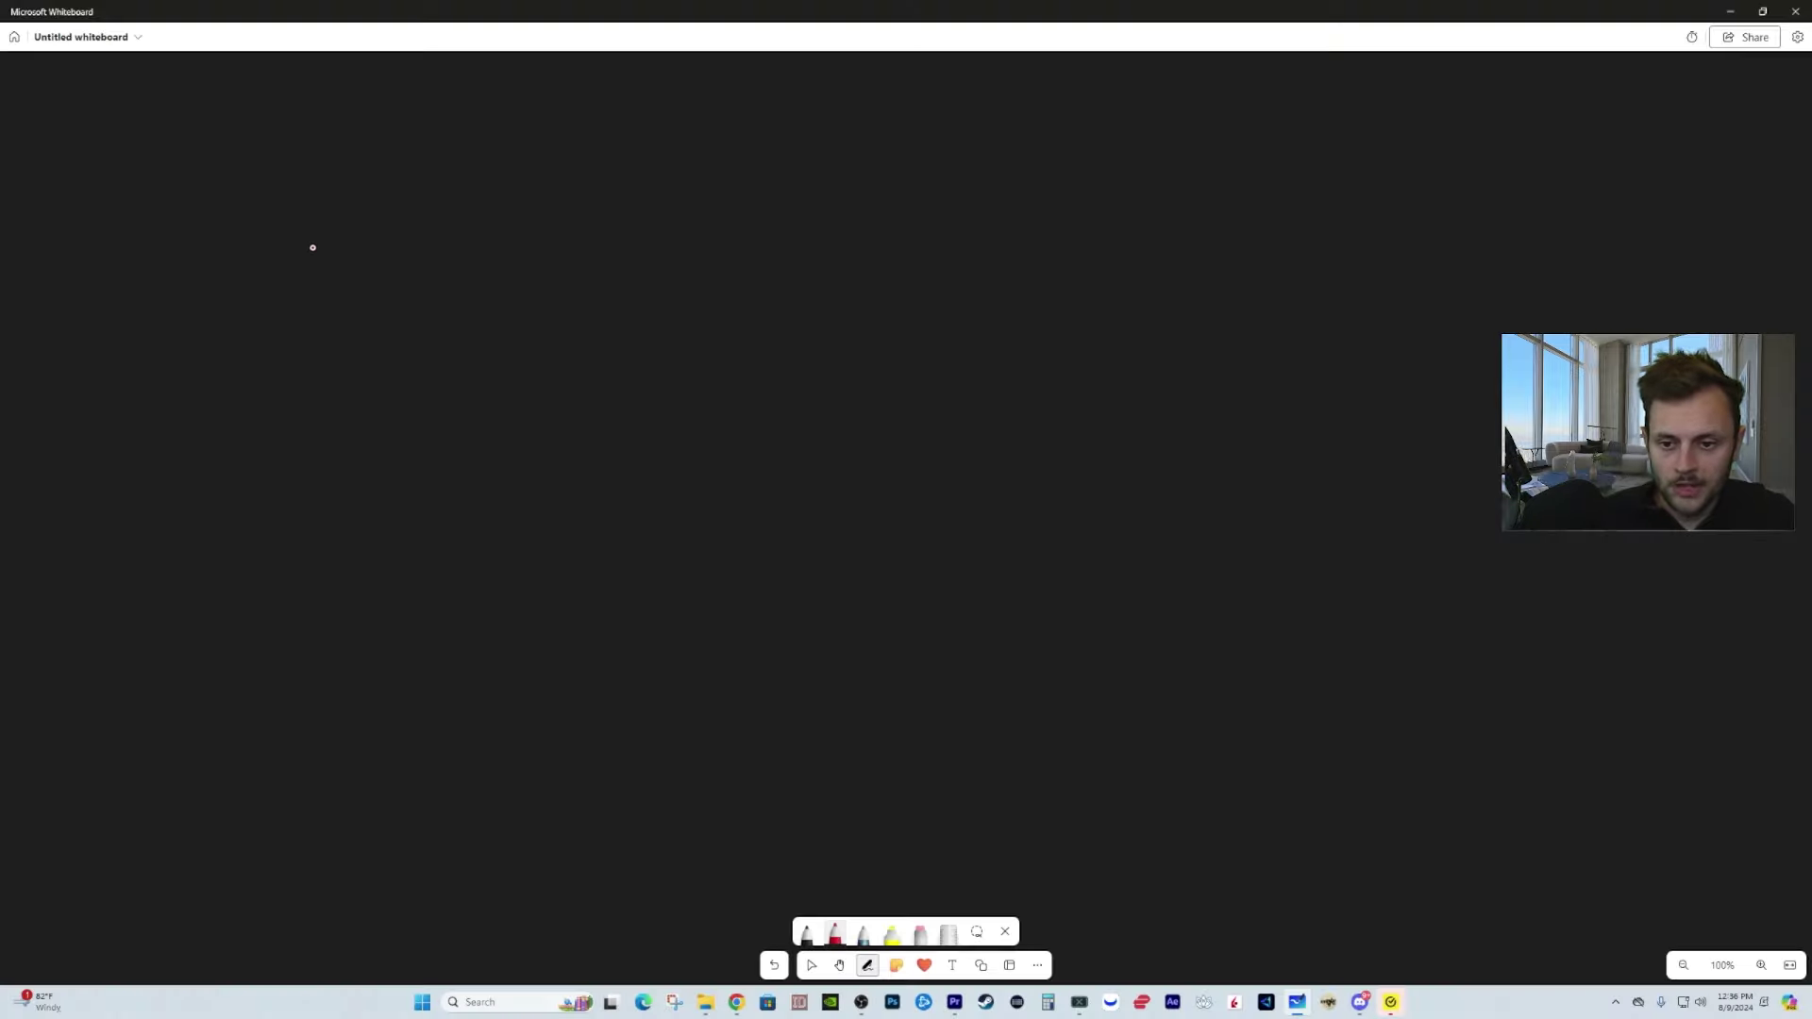
Step: Handwrite '$7 x 100 = $700' in red on the whiteboard
mouse_move(345, 235)
mouse_down()
mouse_move(279, 291)
mouse_move(247, 275)
mouse_up()
mouse_move(306, 211)
mouse_down()
mouse_move(294, 300)
mouse_move(317, 304)
mouse_up()
drag(391, 236, 393, 304)
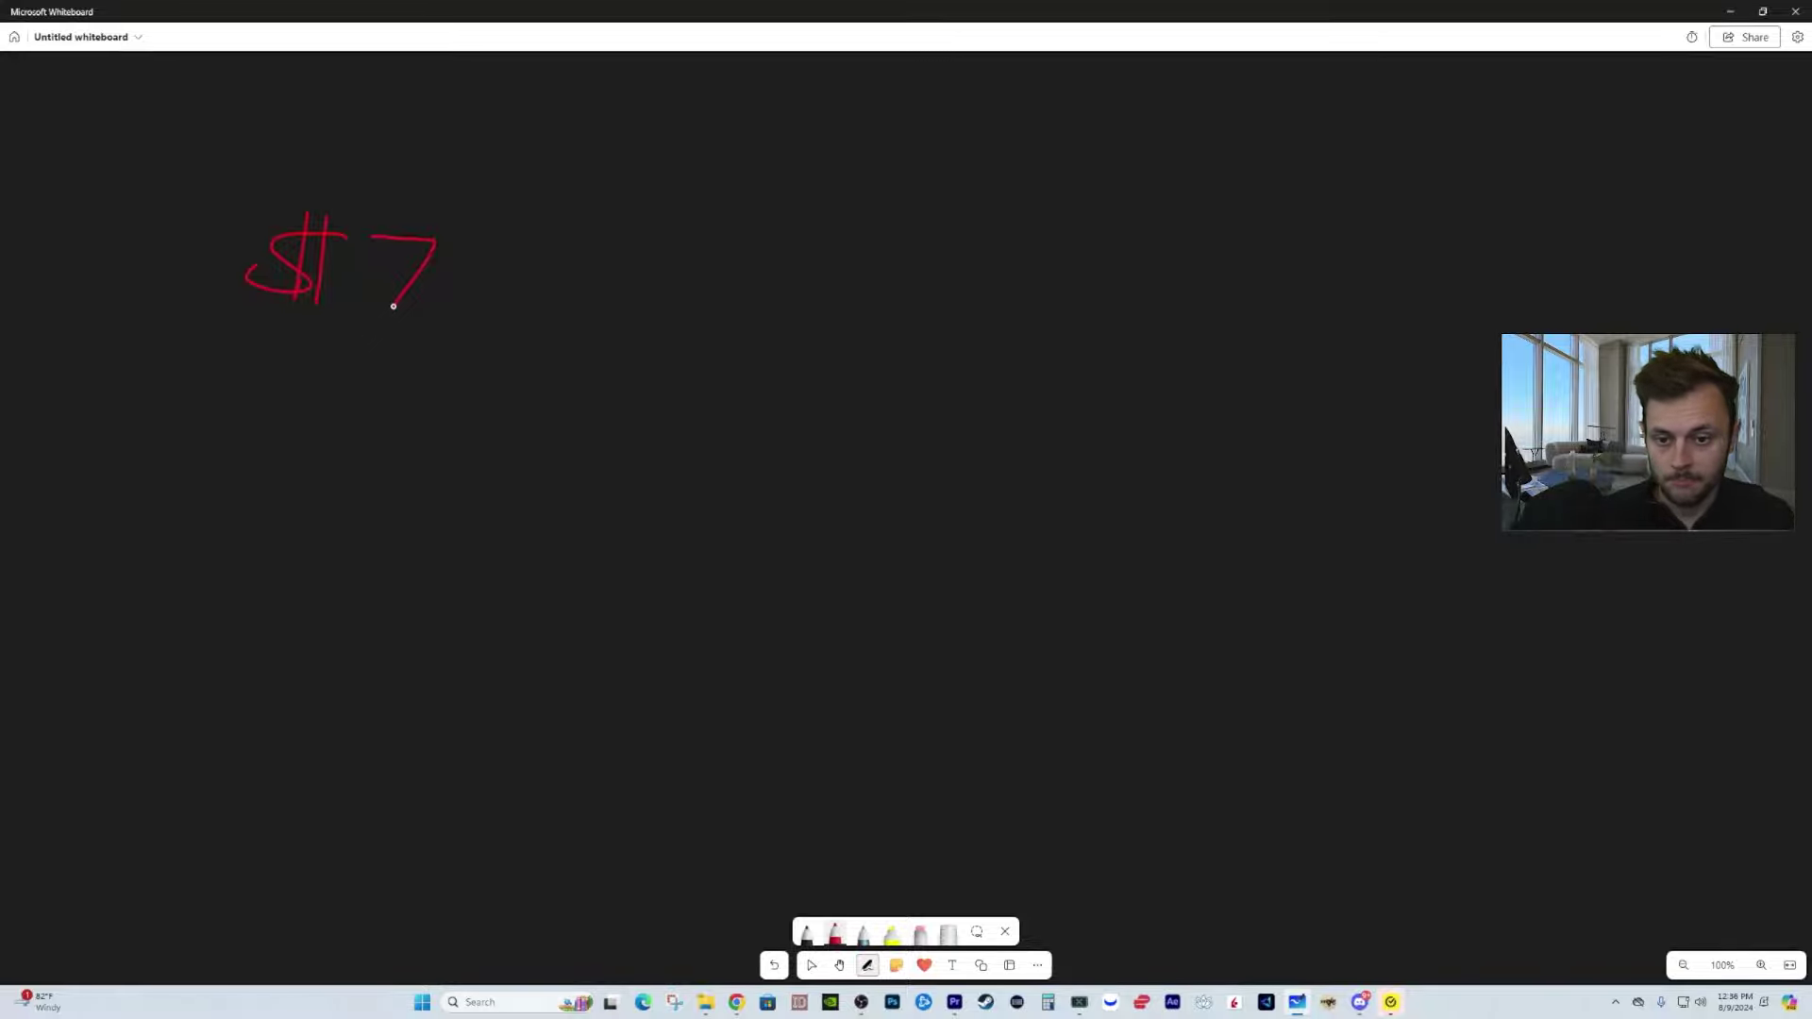
mouse_move(477, 275)
mouse_down()
mouse_move(541, 315)
mouse_move(493, 317)
mouse_up()
drag(582, 256, 592, 325)
mouse_move(636, 267)
mouse_down()
mouse_move(655, 292)
mouse_move(651, 269)
mouse_up()
mouse_move(679, 281)
mouse_down()
mouse_move(693, 321)
mouse_move(677, 275)
mouse_move(784, 303)
mouse_up()
drag(760, 335, 800, 334)
mouse_move(939, 269)
mouse_down()
mouse_move(884, 304)
mouse_move(915, 330)
mouse_up()
mouse_move(930, 243)
mouse_down()
mouse_move(922, 334)
mouse_move(1011, 283)
mouse_move(986, 318)
mouse_up()
mouse_move(1061, 274)
mouse_down()
mouse_move(1074, 314)
mouse_move(1059, 272)
mouse_move(1142, 281)
mouse_up()
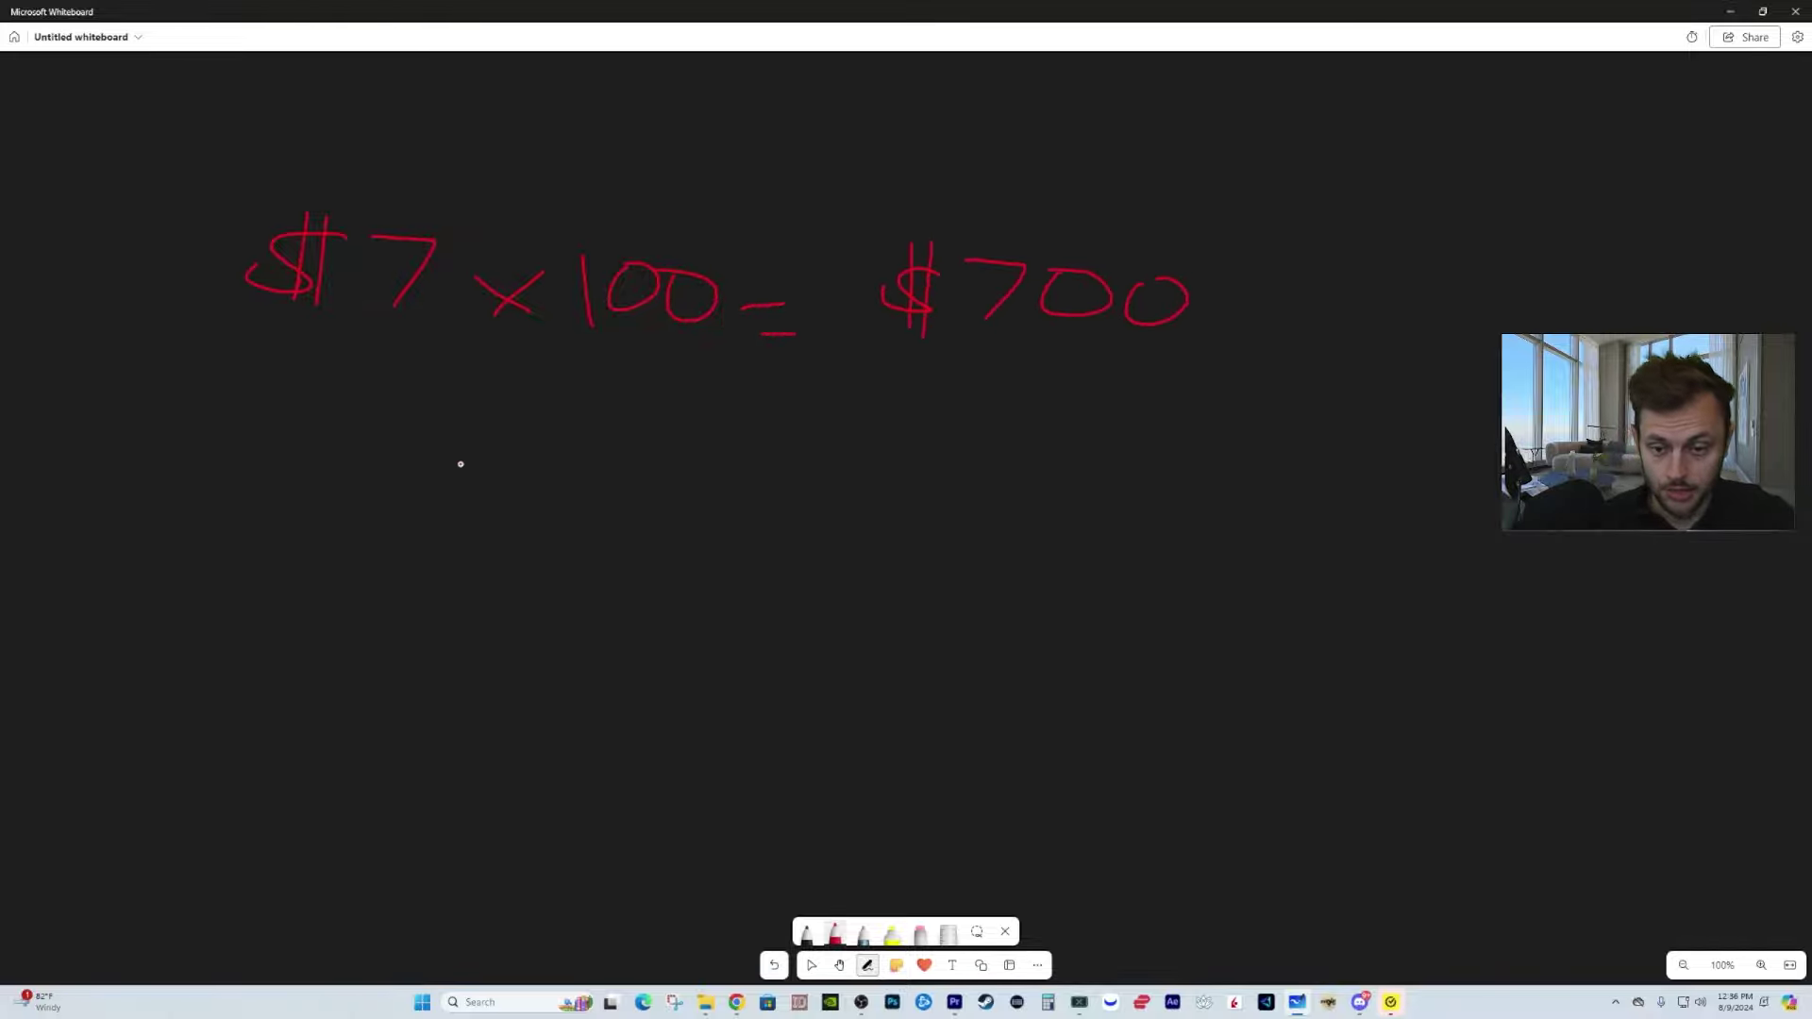
Step: Write '$10 x 100 = $1,000' on the line below
drag(254, 495, 236, 519)
mouse_move(268, 455)
mouse_down()
mouse_move(272, 555)
mouse_move(280, 528)
mouse_up()
mouse_move(335, 469)
mouse_down()
mouse_move(332, 543)
mouse_move(373, 487)
mouse_up()
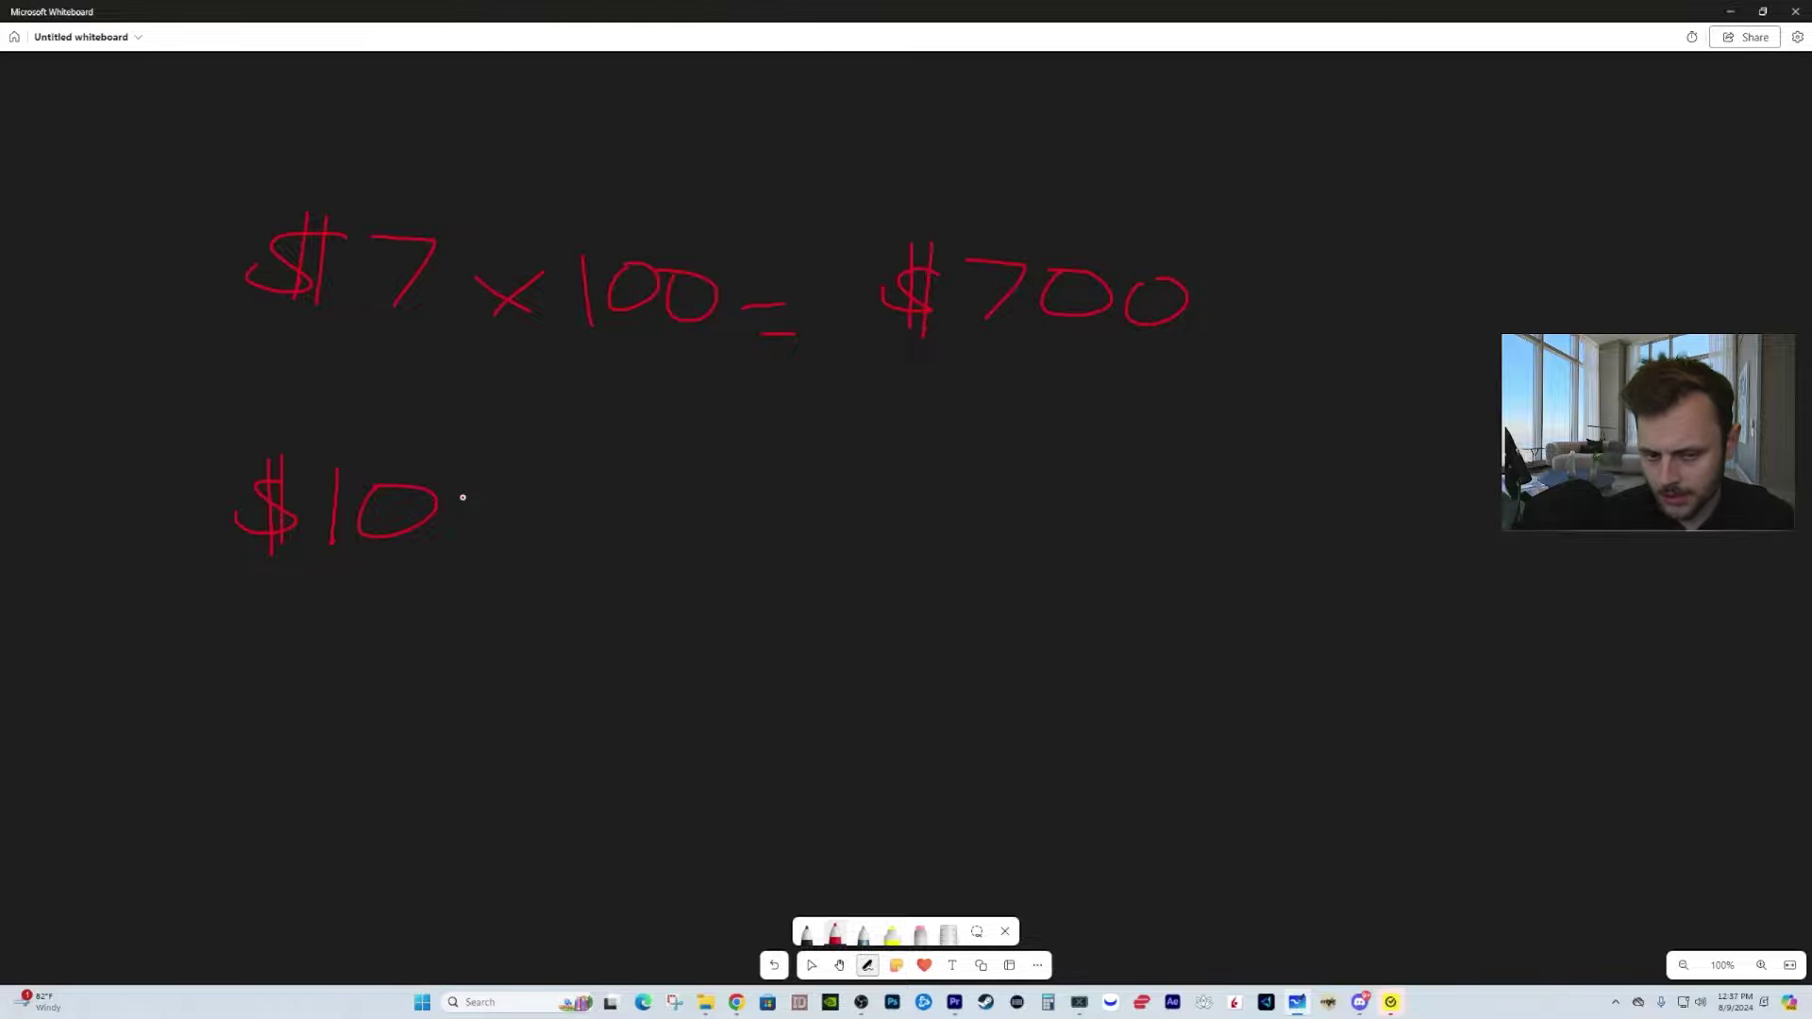
drag(492, 496, 549, 537)
mouse_move(507, 536)
mouse_down()
mouse_move(571, 478)
mouse_move(623, 545)
mouse_up()
mouse_move(677, 492)
mouse_down()
mouse_move(696, 509)
mouse_move(677, 492)
mouse_up()
mouse_move(743, 500)
mouse_down()
mouse_move(736, 544)
mouse_move(745, 498)
mouse_move(854, 510)
mouse_up()
drag(814, 531, 861, 530)
mouse_move(956, 480)
mouse_down()
mouse_move(959, 526)
mouse_move(930, 537)
mouse_up()
mouse_move(929, 478)
mouse_down()
mouse_move(937, 557)
mouse_move(960, 557)
mouse_up()
drag(1002, 486, 1020, 575)
drag(1068, 496, 1151, 509)
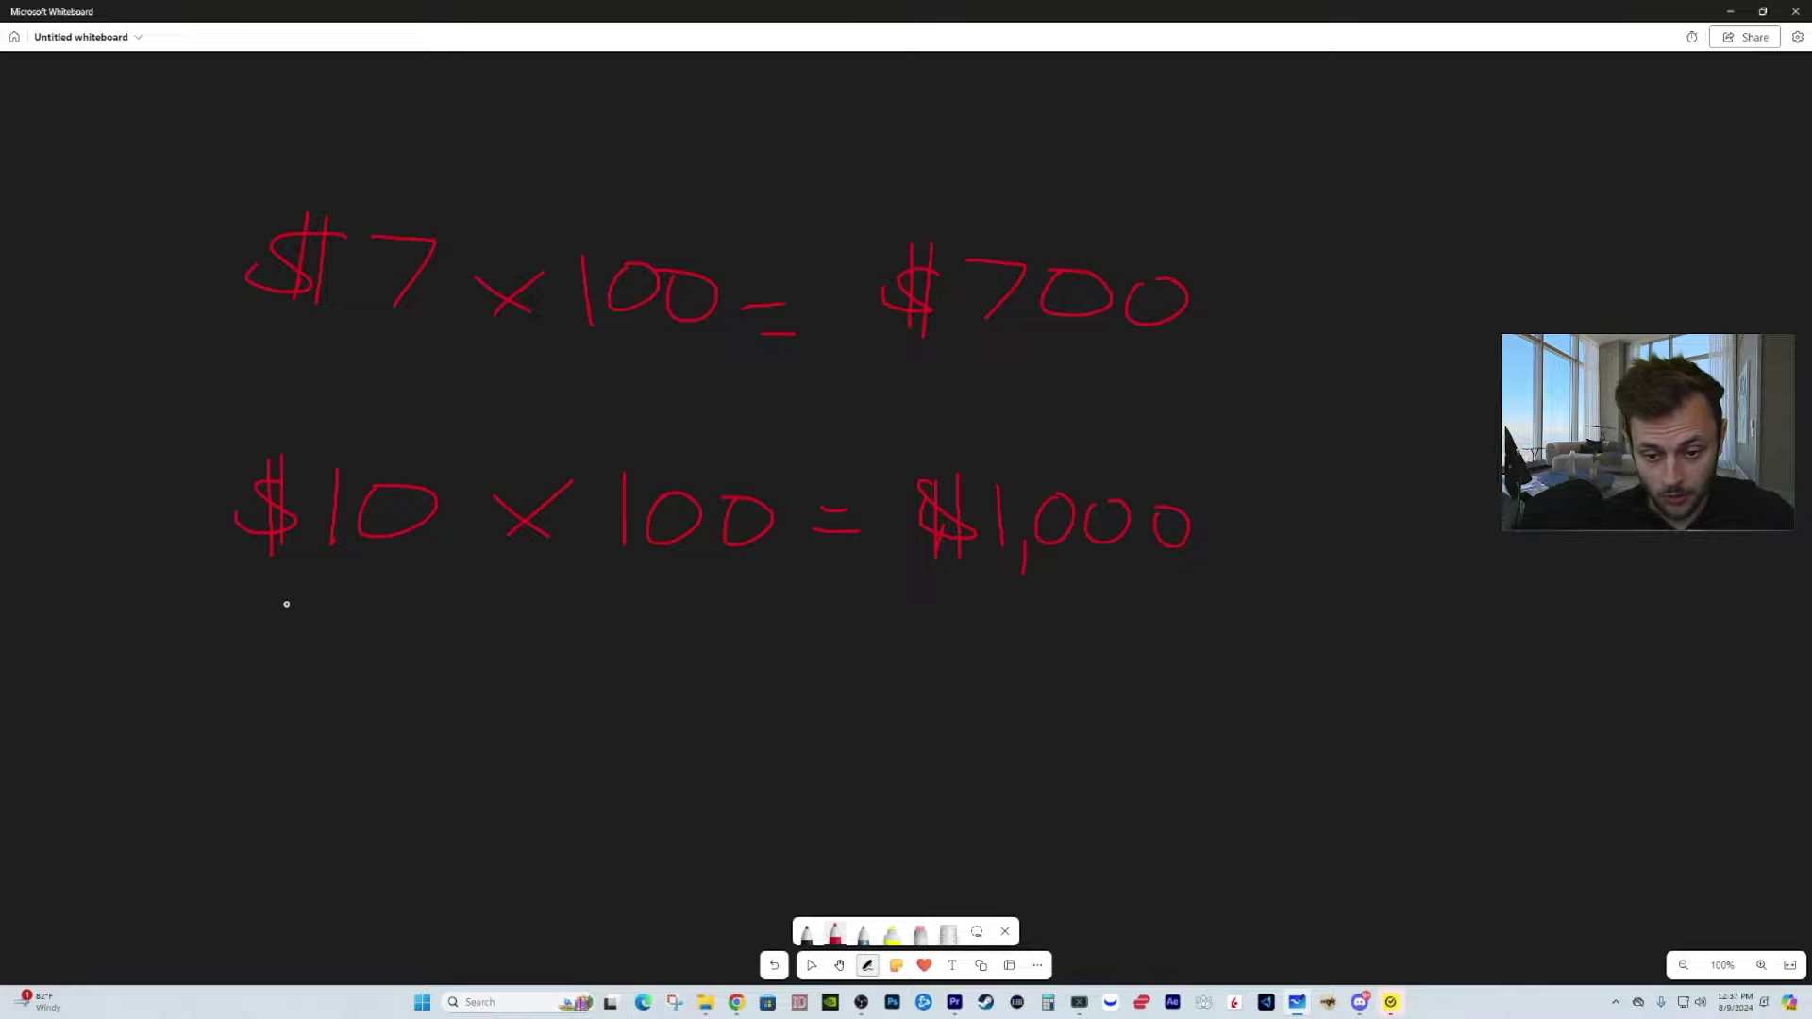
Step: Underline the second equation, write the $300 difference beneath, and box it
drag(245, 601, 1190, 570)
mouse_move(850, 643)
mouse_down()
mouse_move(818, 674)
mouse_move(858, 689)
mouse_move(938, 671)
mouse_move(911, 688)
mouse_up()
mouse_move(986, 644)
mouse_down()
mouse_move(975, 675)
mouse_move(1018, 655)
mouse_up()
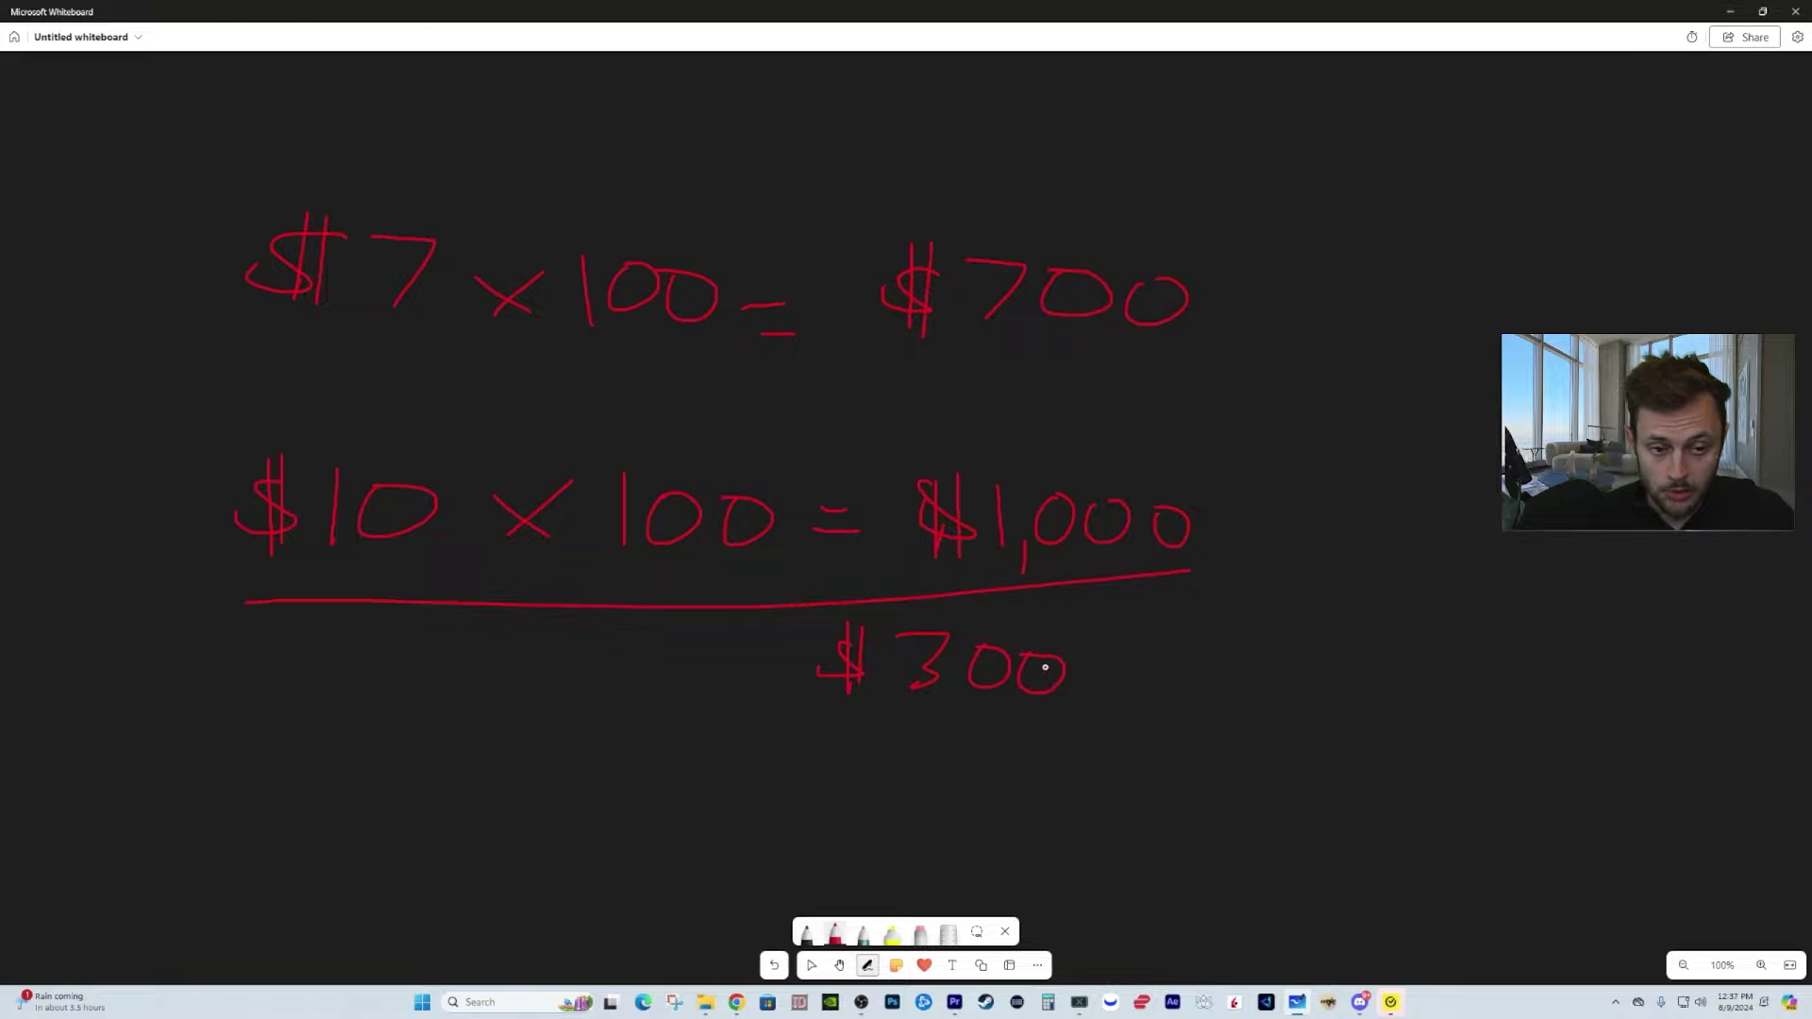
mouse_move(807, 710)
mouse_down()
mouse_move(1084, 644)
mouse_move(812, 615)
mouse_move(807, 709)
mouse_up()
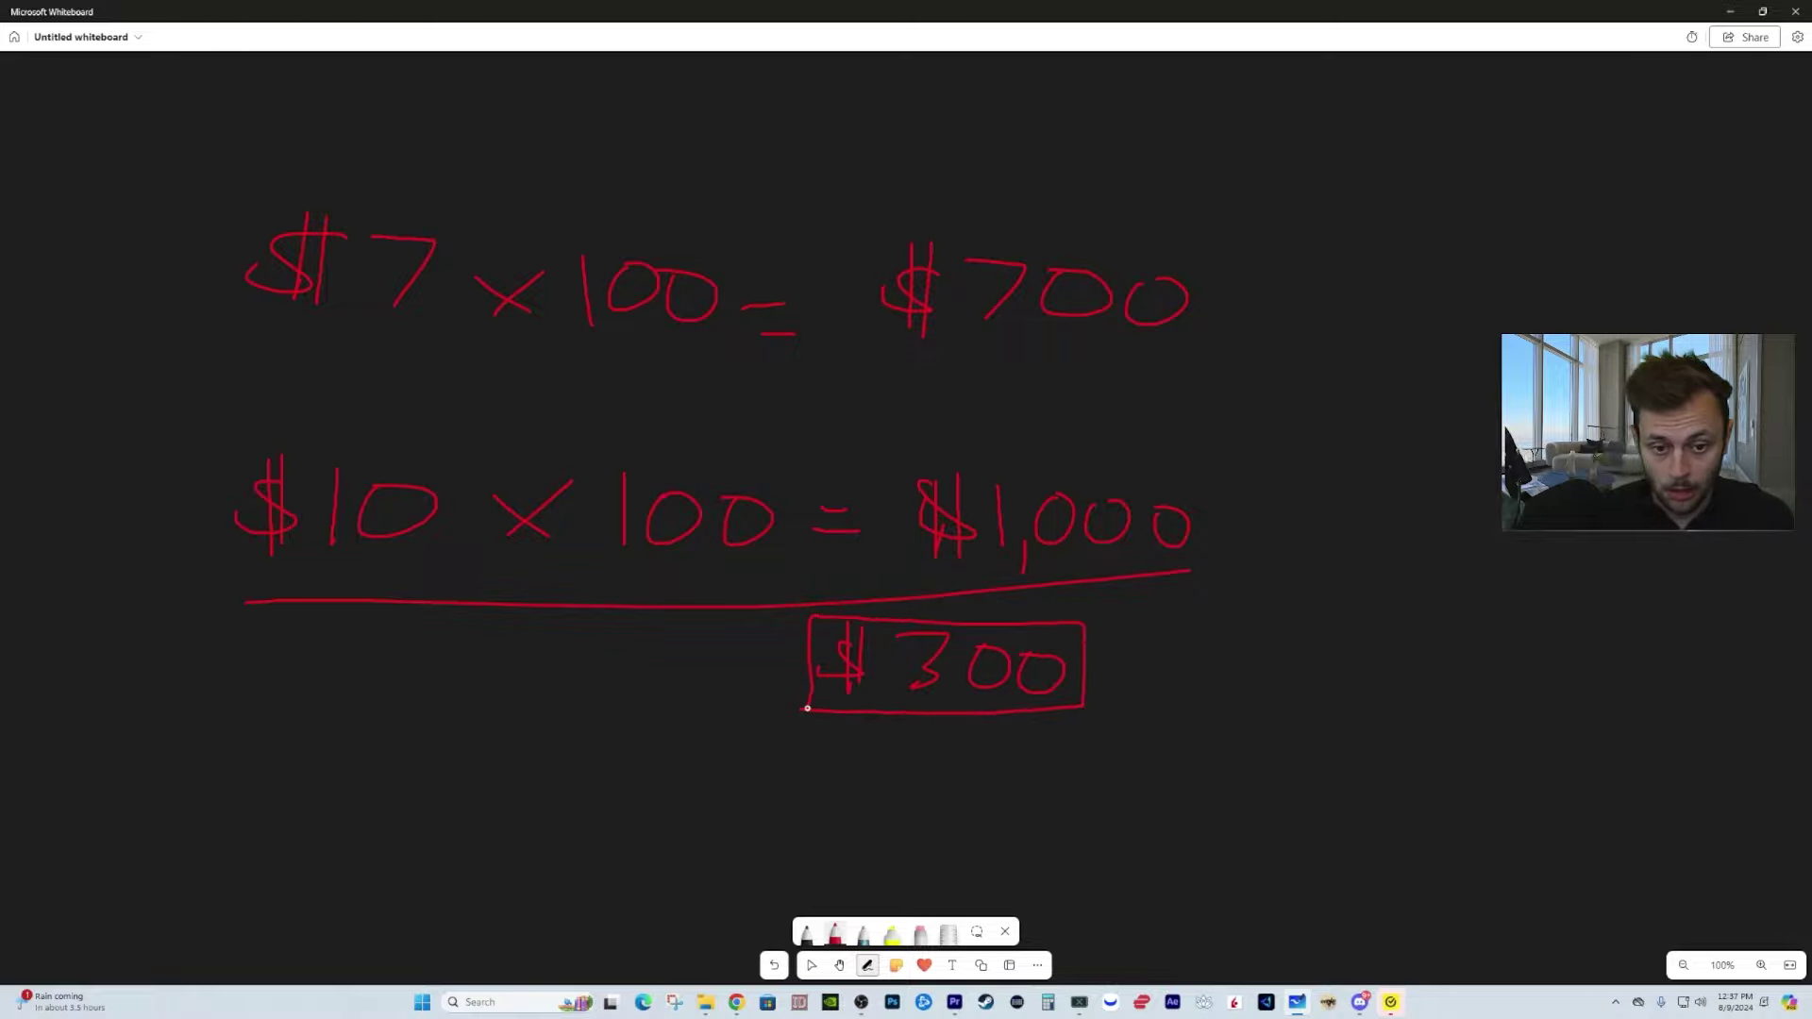
Step: Handwrite the heading '$7 LEAP CALL 9/20/25' below the boxed $300
scroll(107, 225, down, 6)
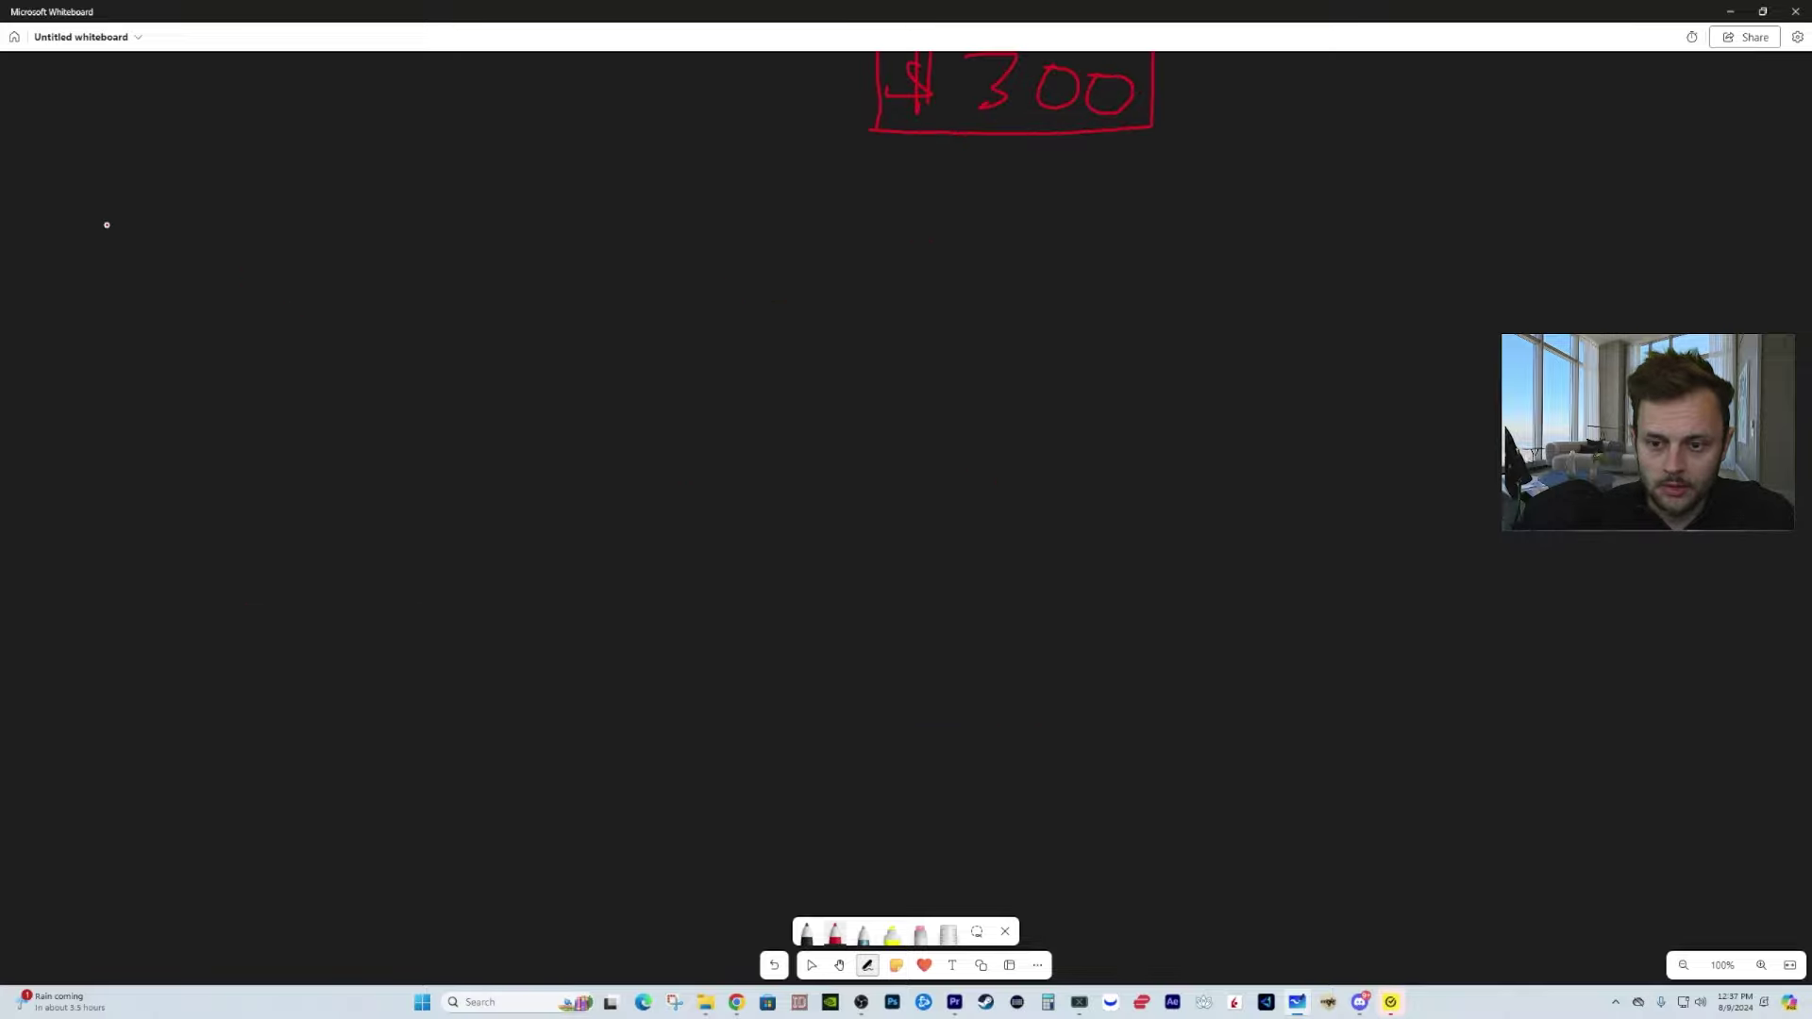
mouse_move(120, 220)
mouse_down()
mouse_move(133, 247)
mouse_move(104, 236)
mouse_up()
drag(134, 179, 146, 268)
drag(171, 192, 200, 264)
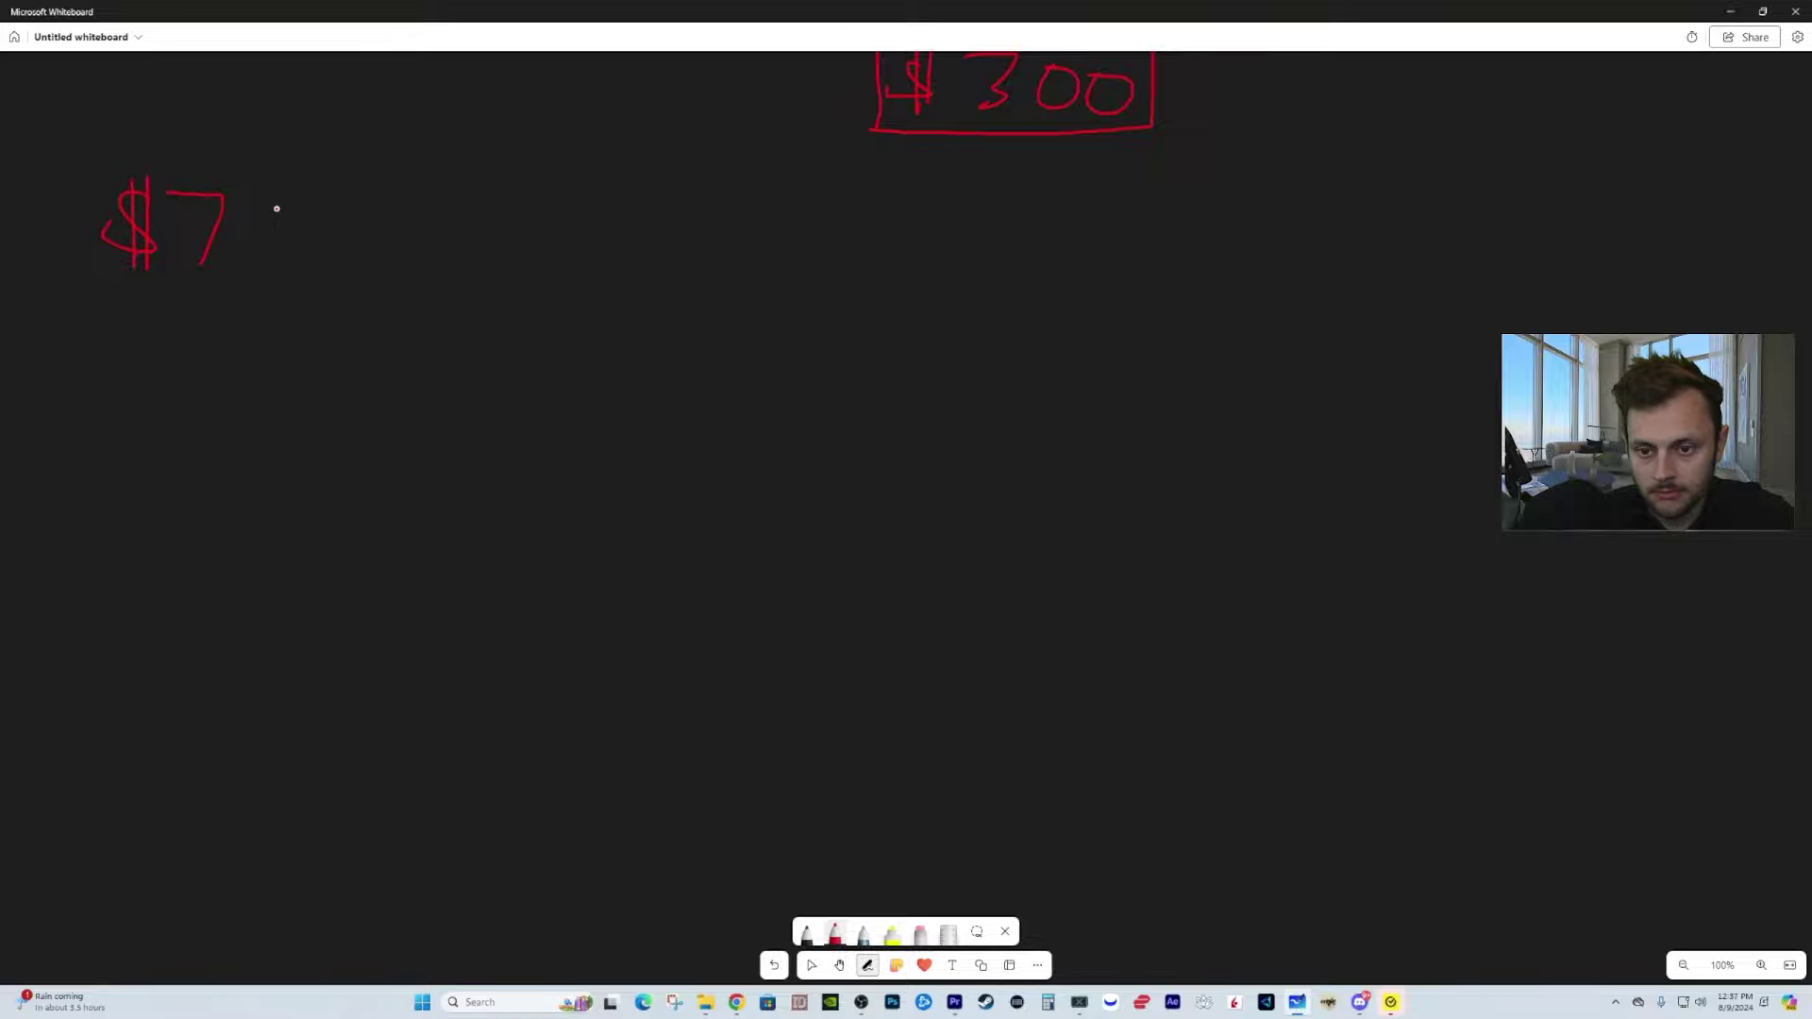
mouse_move(275, 201)
mouse_down()
mouse_move(321, 261)
mouse_move(371, 264)
mouse_move(362, 233)
mouse_up()
drag(330, 200, 375, 201)
mouse_move(387, 267)
mouse_down()
mouse_move(430, 255)
mouse_move(416, 234)
mouse_move(454, 270)
mouse_up()
mouse_move(440, 194)
mouse_down()
mouse_move(446, 221)
mouse_move(595, 238)
mouse_up()
mouse_move(604, 245)
mouse_down()
mouse_move(609, 208)
mouse_move(641, 244)
mouse_move(634, 227)
mouse_up()
mouse_move(657, 201)
mouse_down()
mouse_move(661, 235)
mouse_move(755, 243)
mouse_up()
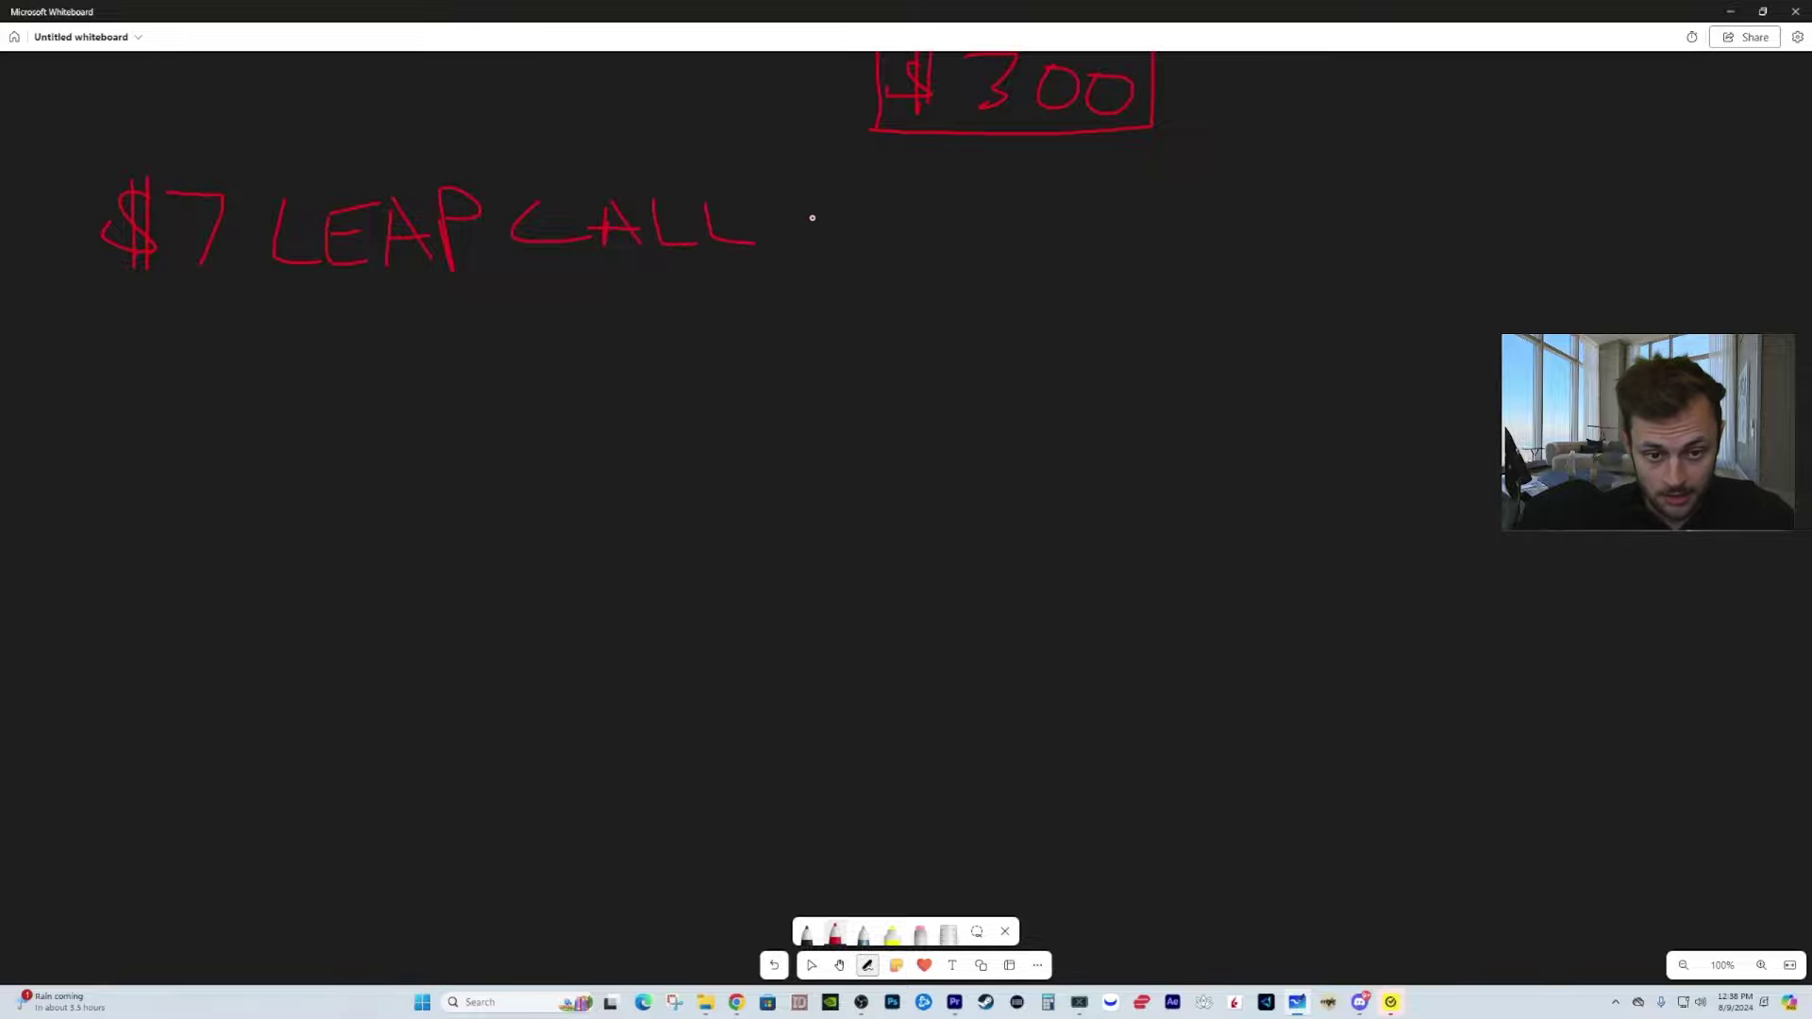
drag(869, 202, 902, 291)
mouse_move(939, 216)
mouse_down()
mouse_move(933, 242)
mouse_move(974, 245)
mouse_move(1013, 216)
mouse_move(1047, 266)
mouse_move(1095, 243)
mouse_move(1146, 255)
mouse_up()
mouse_move(1191, 210)
mouse_down()
mouse_move(1162, 206)
mouse_move(1138, 257)
mouse_up()
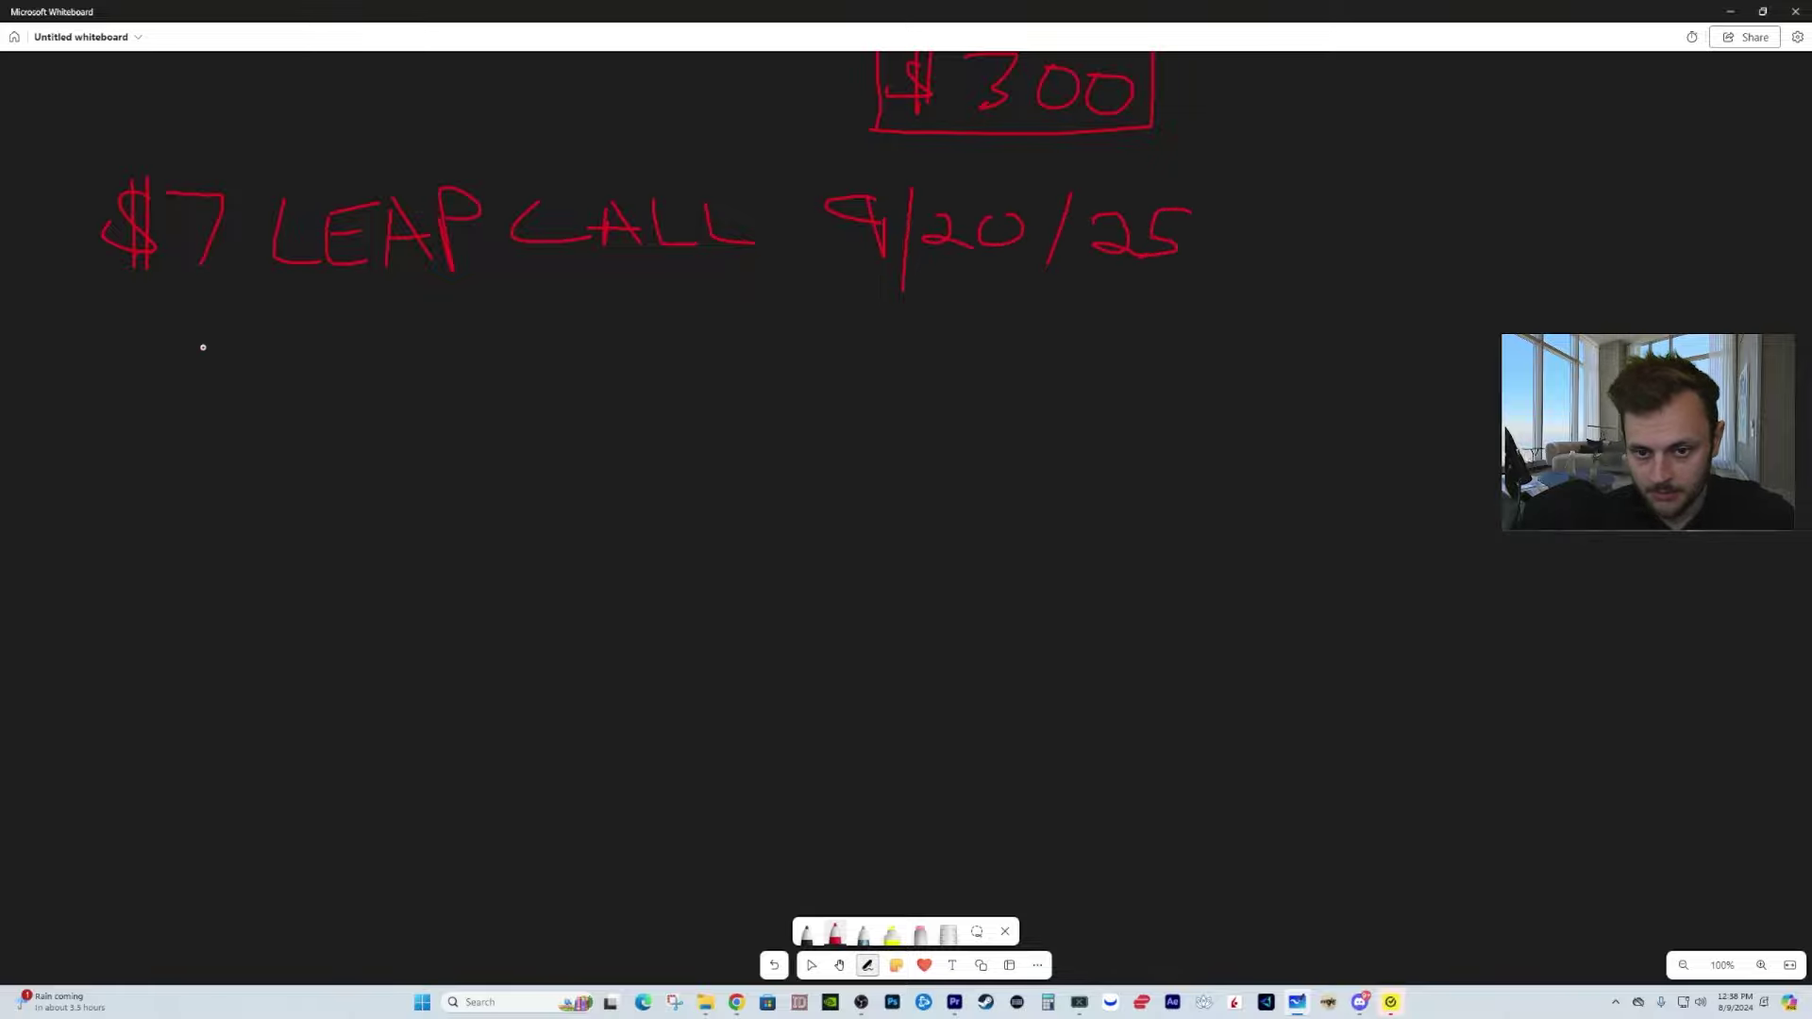
Step: Pan the board up and write the cost line '$1.66 x 100 = $166' under the heading
click(839, 965)
drag(659, 692, 695, 611)
click(811, 964)
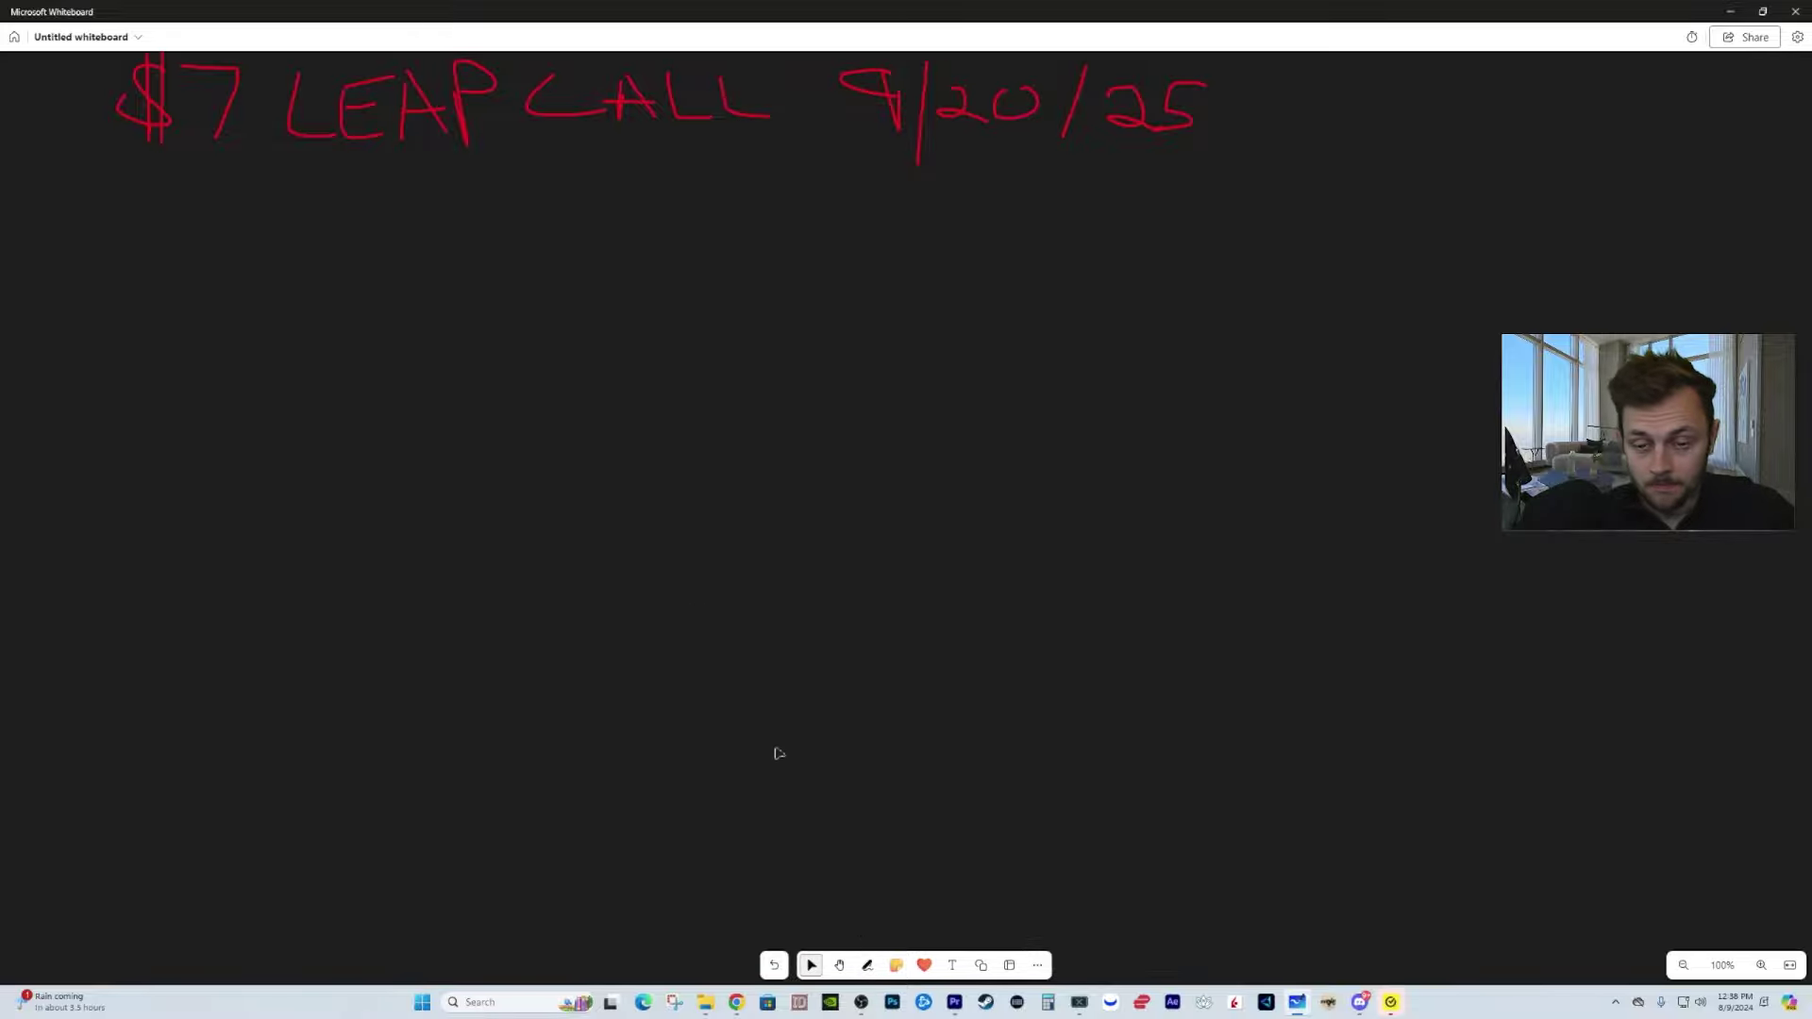
click(867, 964)
mouse_move(166, 253)
mouse_down()
mouse_move(121, 303)
mouse_move(149, 247)
mouse_move(164, 327)
mouse_move(192, 316)
mouse_up()
mouse_move(264, 254)
mouse_down()
mouse_move(240, 291)
mouse_move(331, 279)
mouse_move(355, 311)
mouse_move(330, 308)
mouse_up()
mouse_move(389, 268)
mouse_down()
mouse_move(390, 319)
mouse_move(488, 283)
mouse_move(564, 328)
mouse_up()
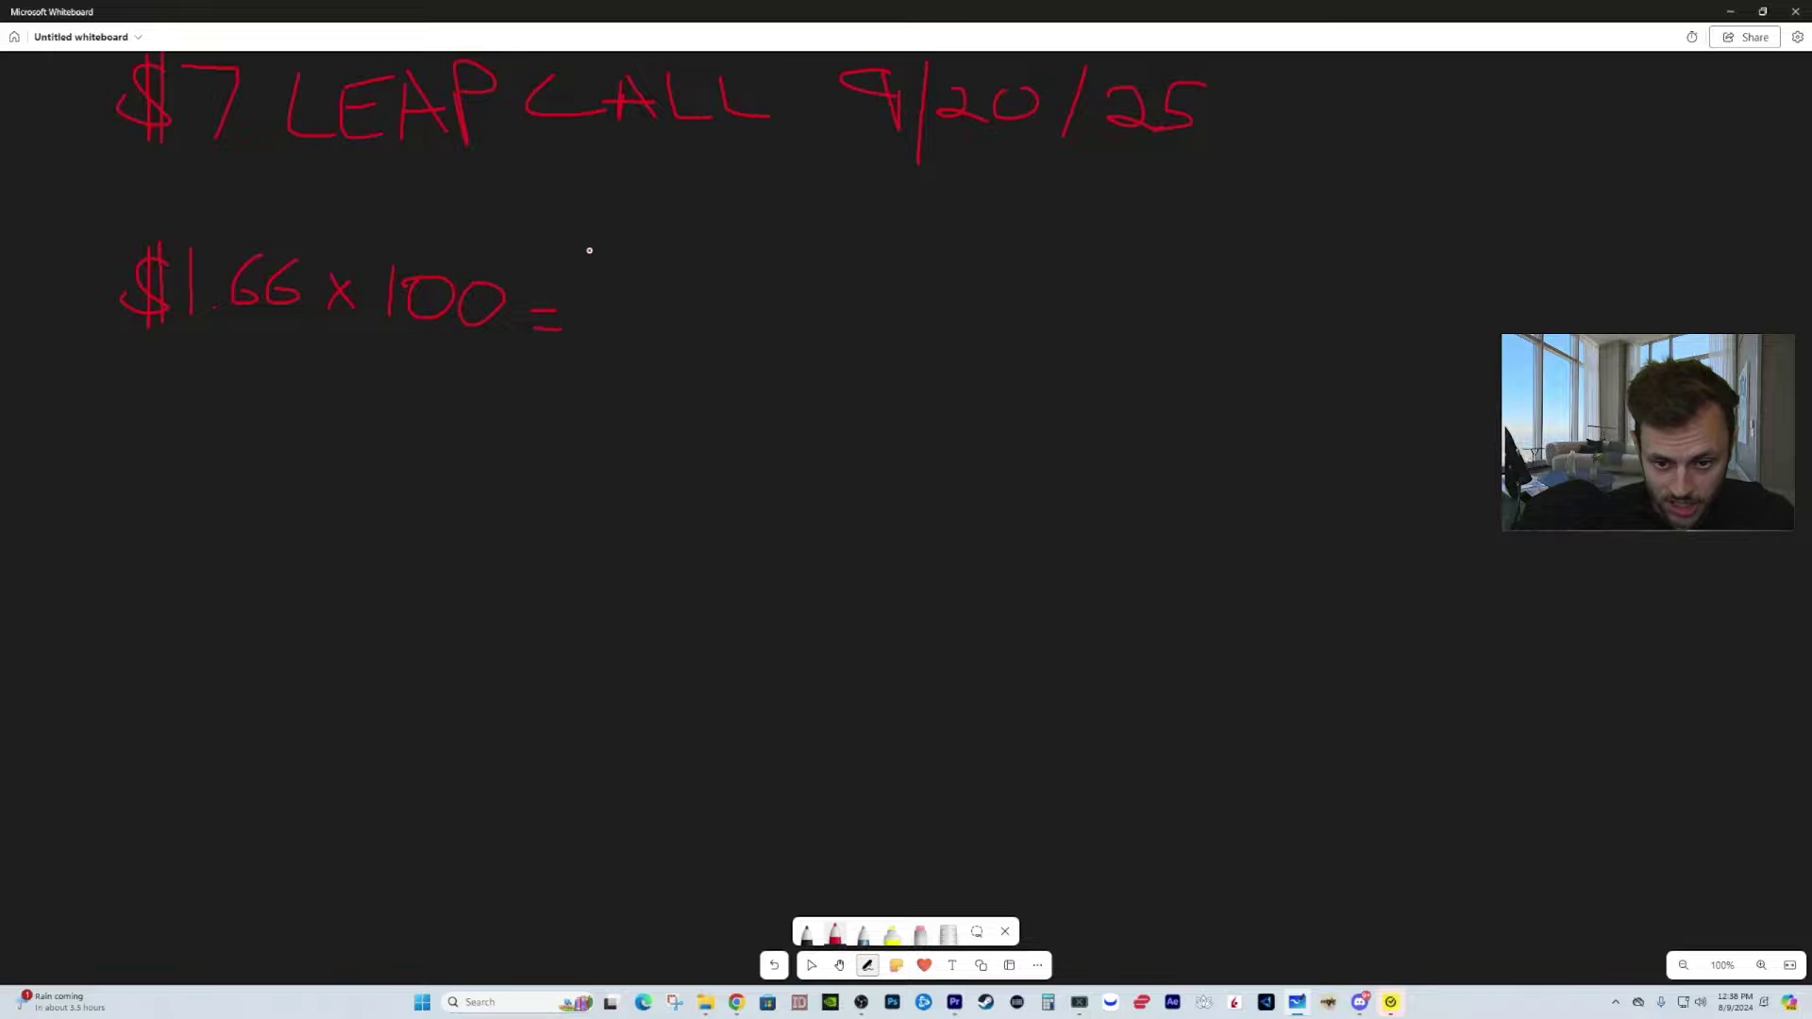
mouse_move(662, 286)
mouse_down()
mouse_move(634, 322)
mouse_move(710, 346)
mouse_up()
mouse_move(762, 279)
mouse_down()
mouse_move(740, 311)
mouse_move(767, 315)
mouse_up()
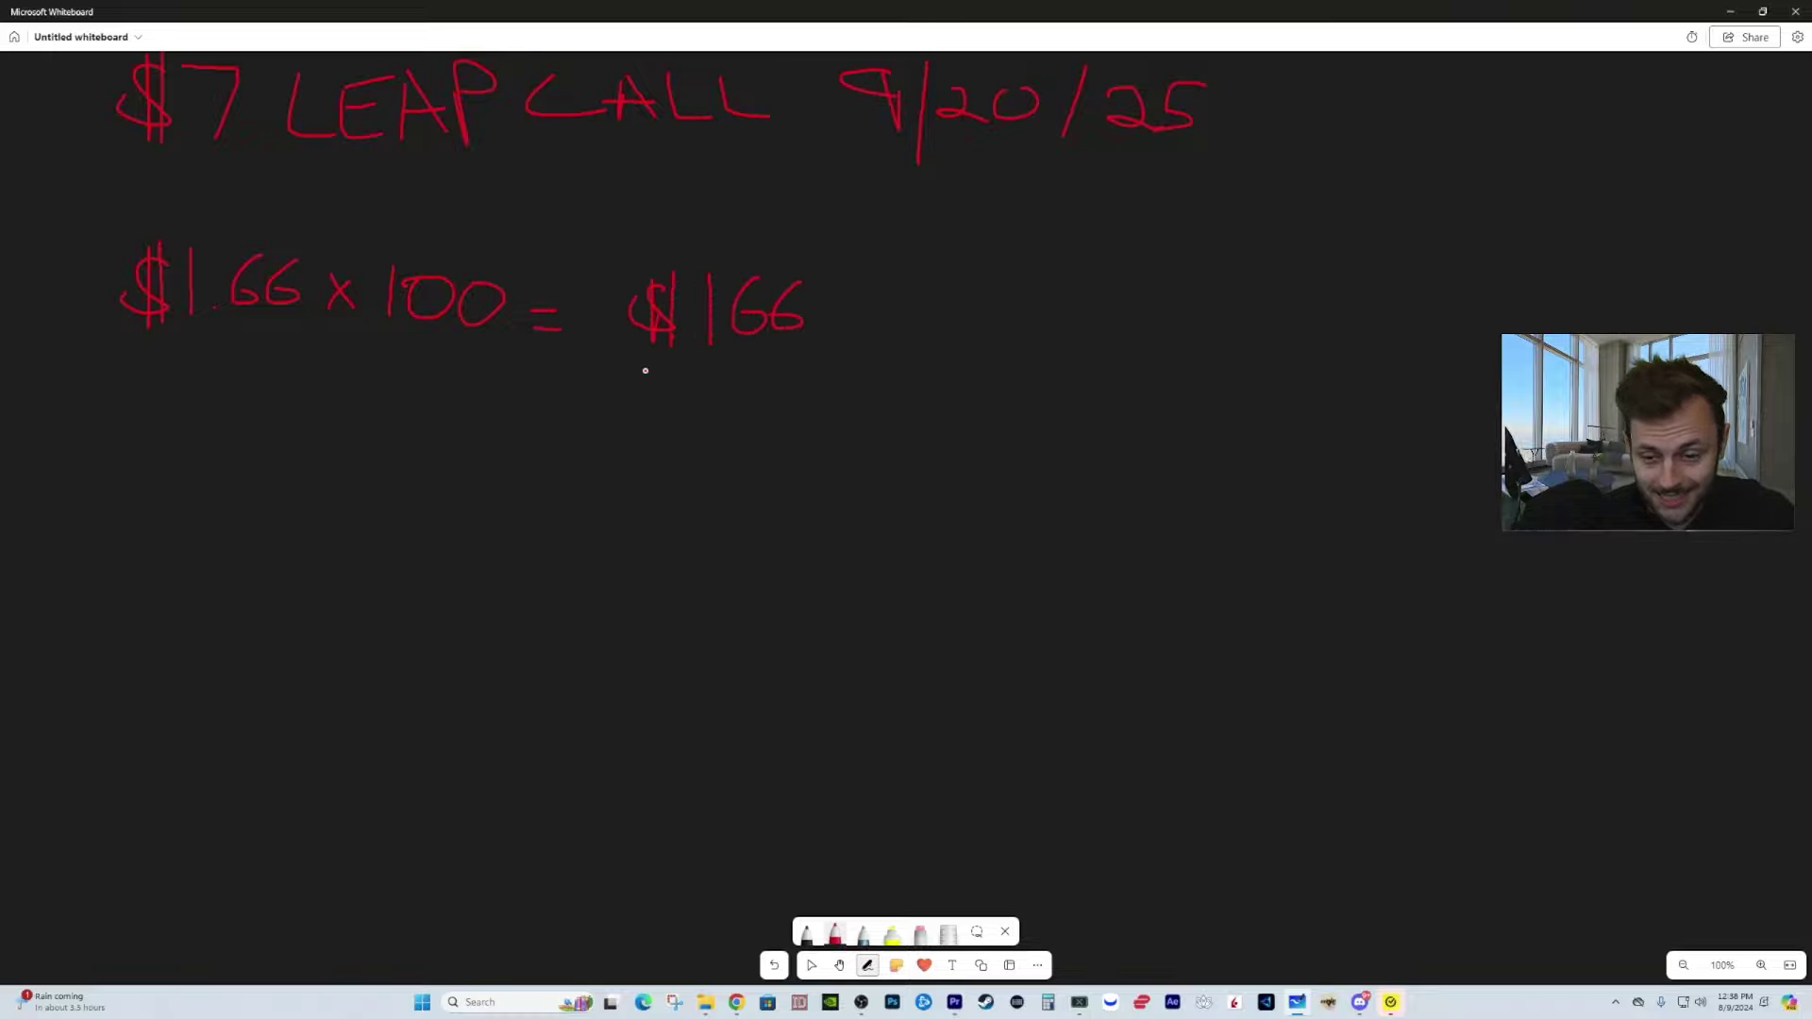
scroll(205, 356, down, 2)
scroll(206, 356, left, 1)
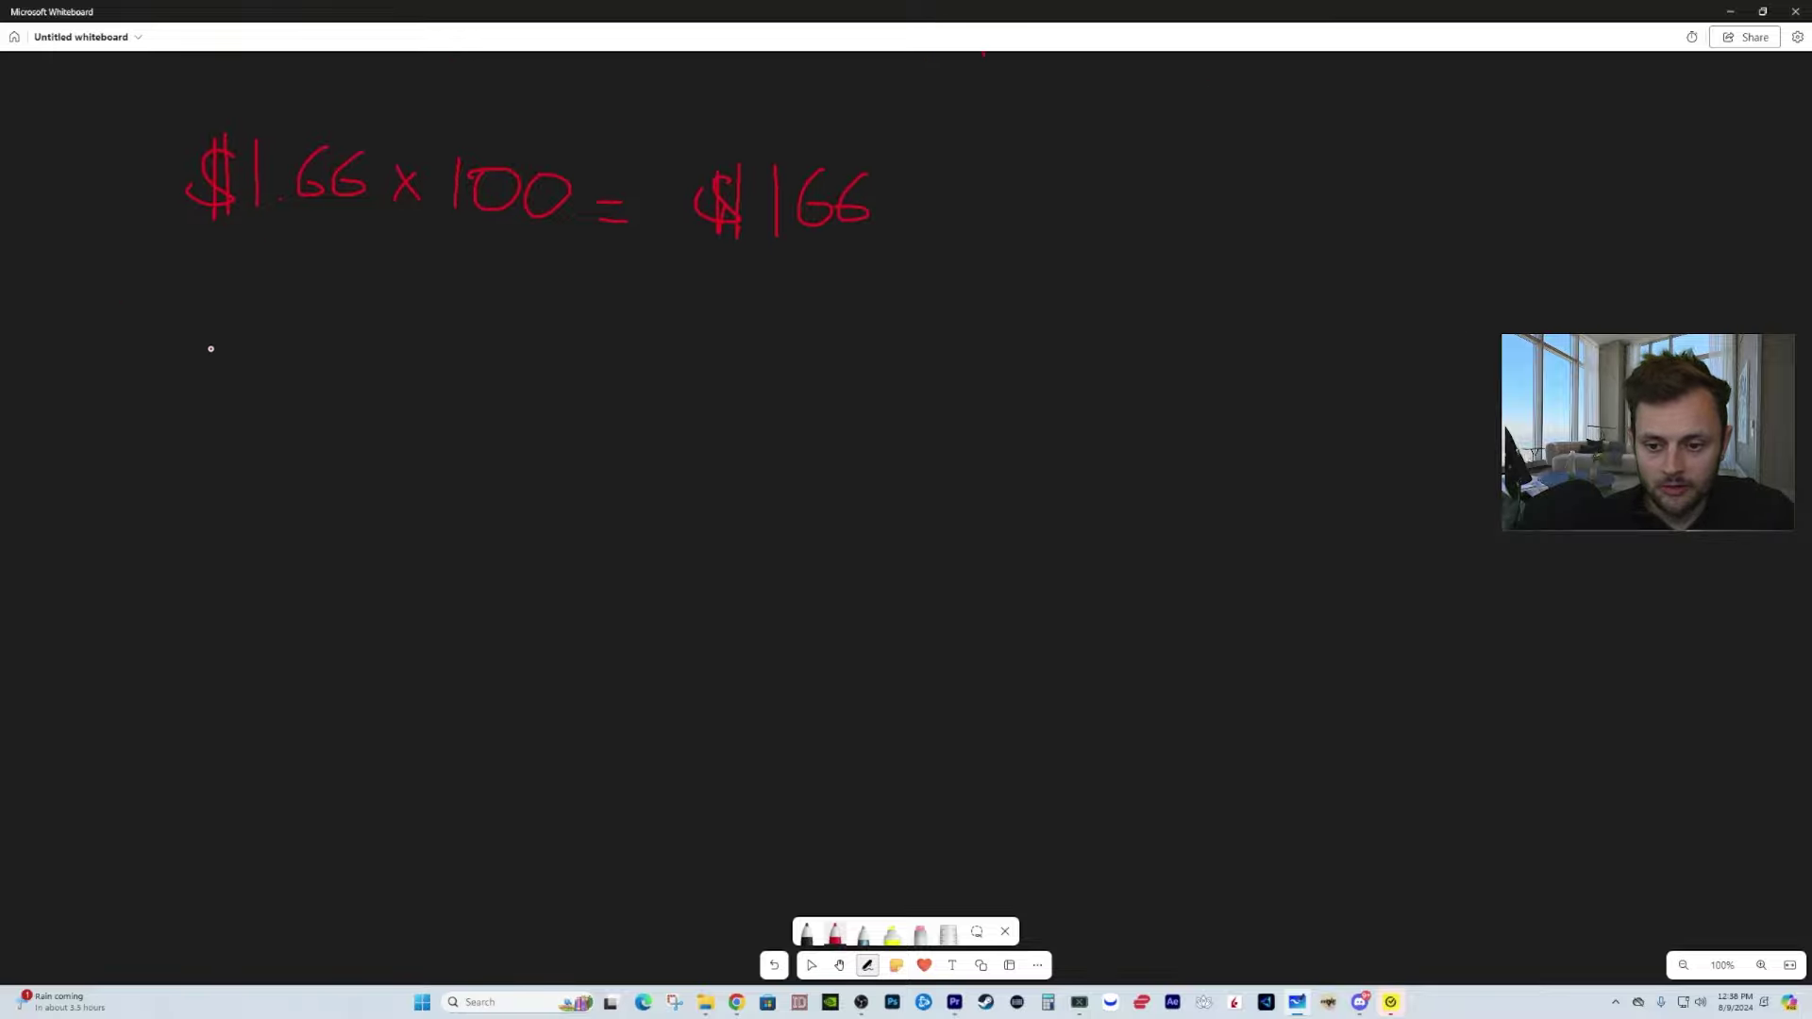
Step: Handwrite $10 − $7 = $3 × 100 = $300, subtract $166 below it, and circle the $134 result
mouse_move(210, 349)
mouse_down()
mouse_move(169, 385)
mouse_move(202, 411)
mouse_move(284, 356)
mouse_up()
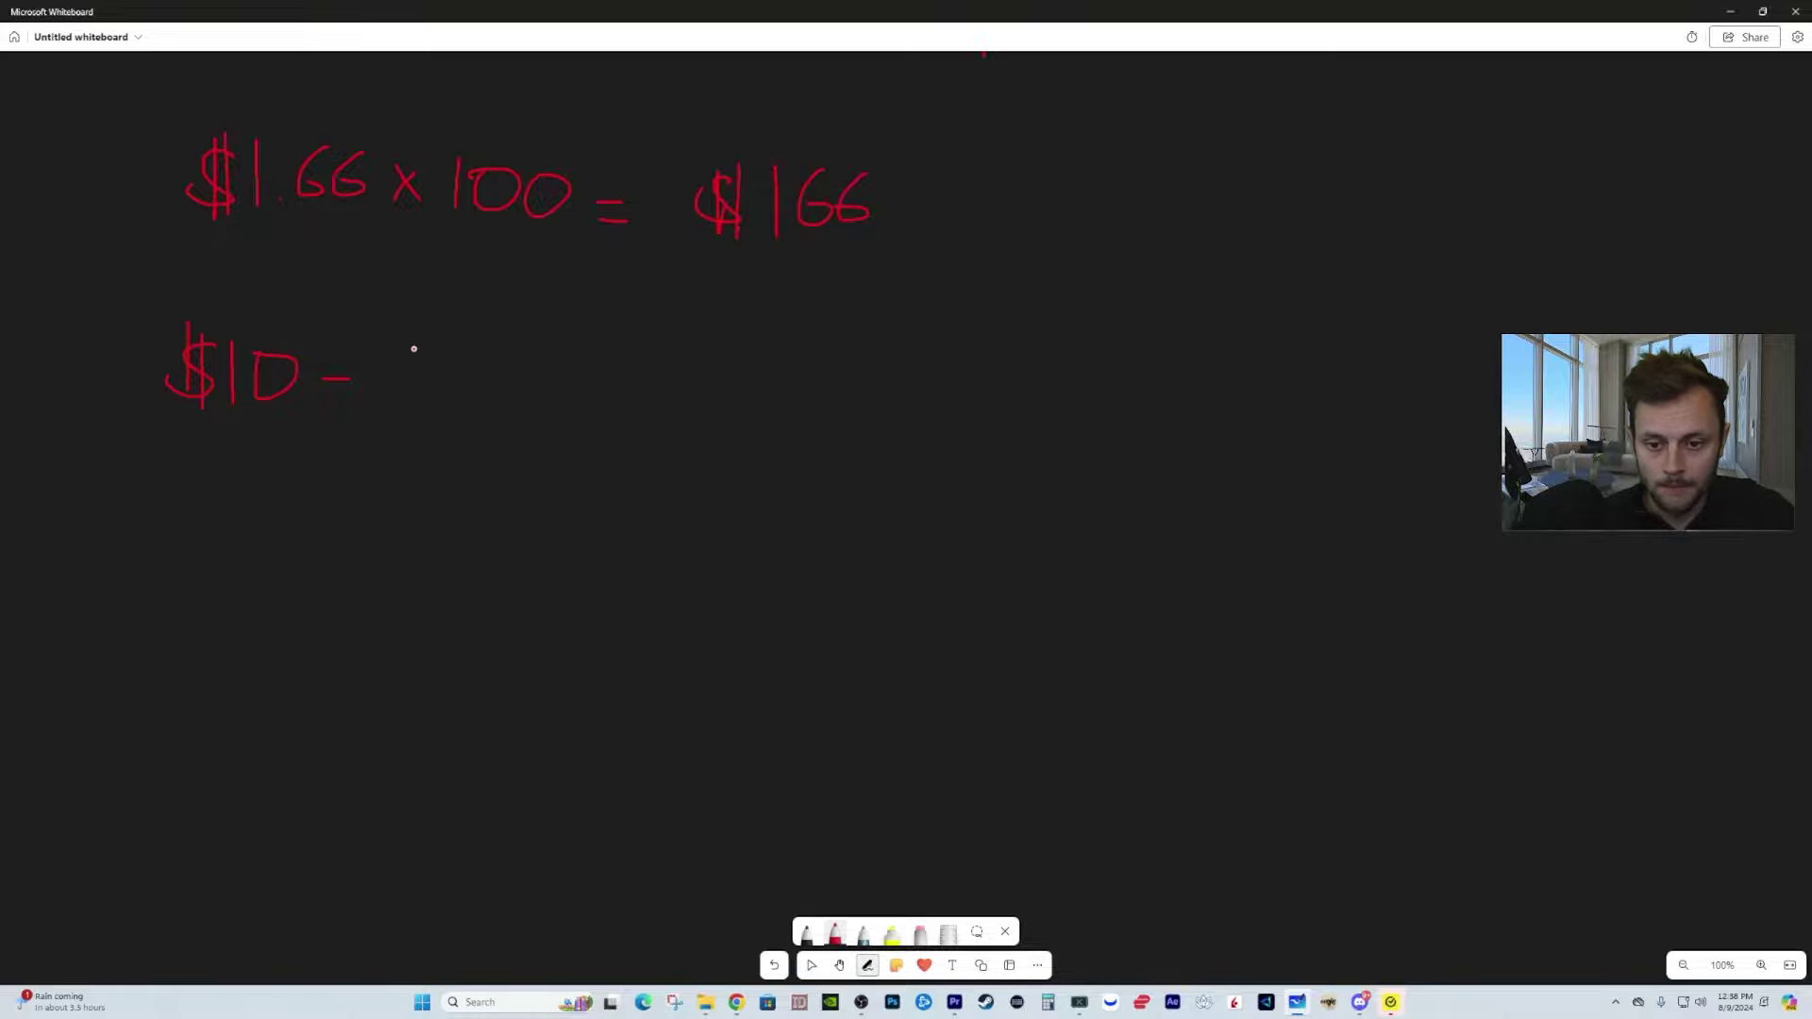
mouse_move(413, 349)
mouse_down()
mouse_move(377, 385)
mouse_move(404, 394)
mouse_up()
mouse_move(416, 336)
mouse_down()
mouse_move(417, 399)
mouse_move(484, 361)
mouse_move(472, 397)
mouse_move(554, 389)
mouse_up()
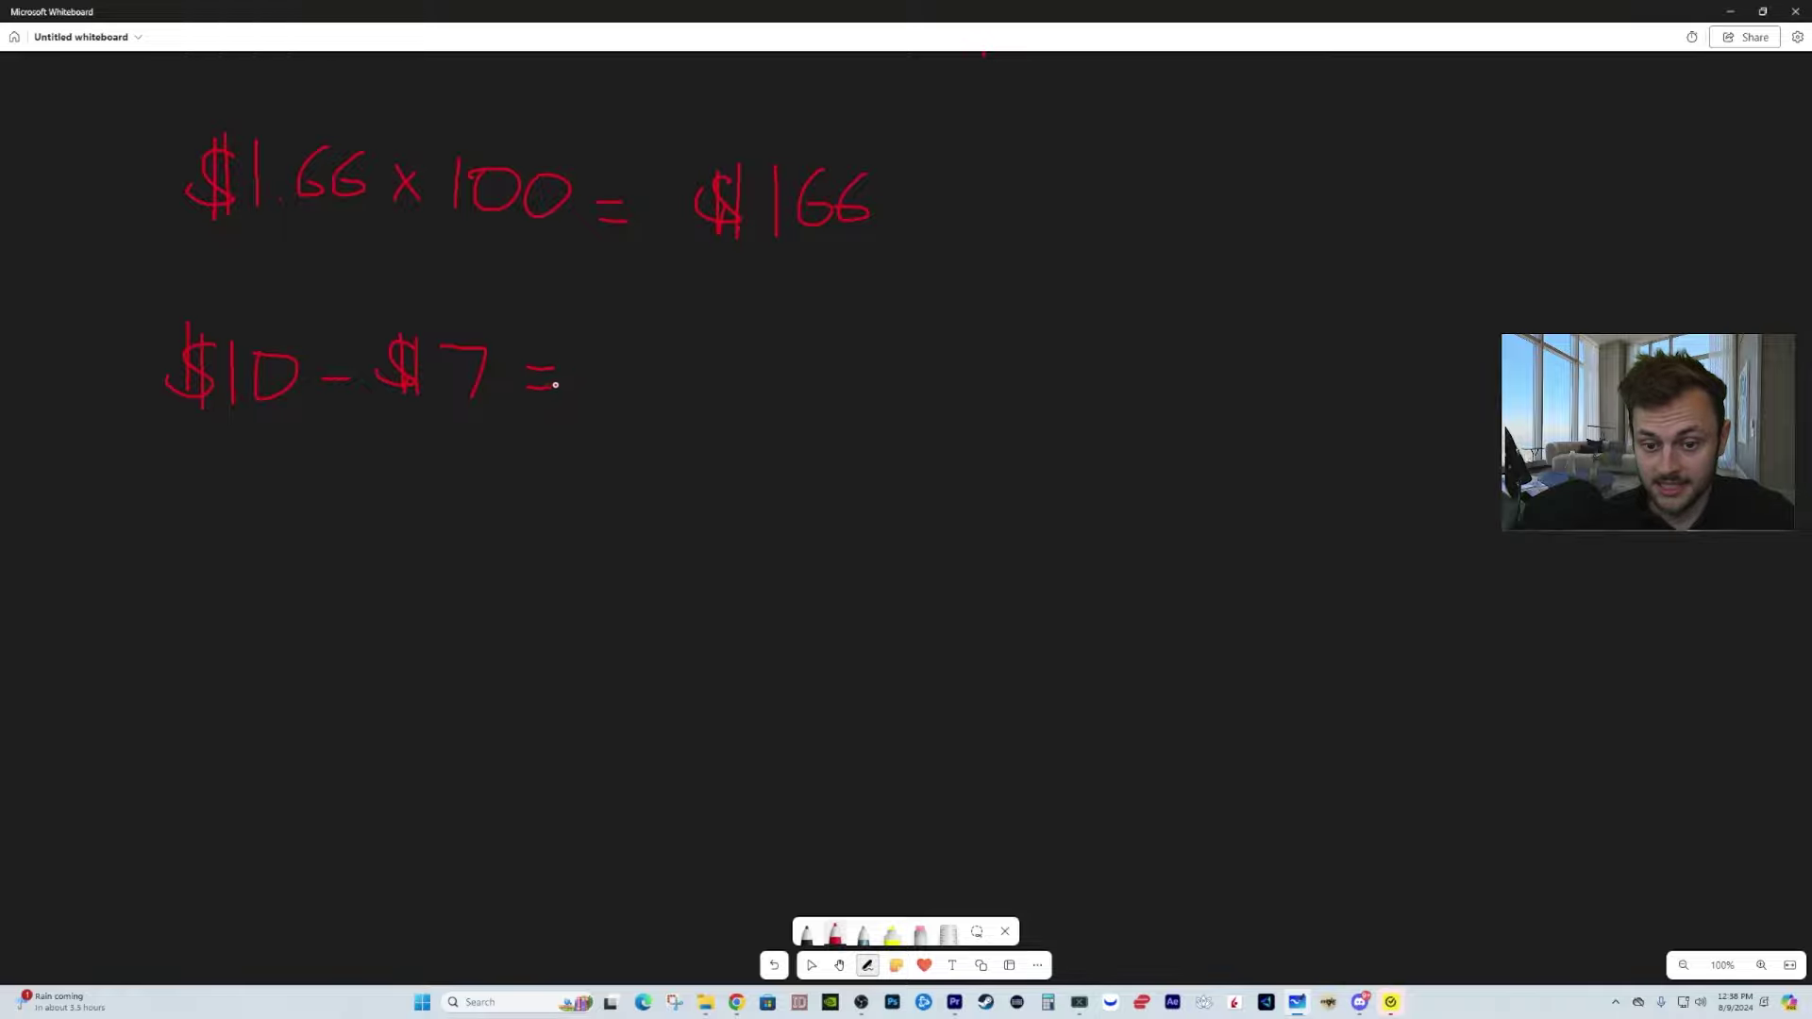
mouse_move(652, 346)
mouse_down()
mouse_move(626, 383)
mouse_move(647, 391)
mouse_up()
mouse_move(658, 332)
mouse_down()
mouse_move(661, 396)
mouse_move(709, 368)
mouse_move(698, 398)
mouse_move(779, 385)
mouse_move(780, 362)
mouse_move(811, 382)
mouse_move(861, 345)
mouse_move(938, 376)
mouse_up()
drag(991, 341, 966, 379)
mouse_move(982, 333)
mouse_down()
mouse_move(985, 388)
mouse_move(1153, 351)
mouse_up()
mouse_move(909, 447)
mouse_down()
mouse_move(991, 454)
mouse_move(1014, 477)
mouse_move(1094, 457)
mouse_up()
drag(958, 488, 1199, 475)
mouse_move(1043, 529)
mouse_down()
mouse_move(998, 562)
mouse_move(1072, 568)
mouse_move(1094, 536)
mouse_move(1090, 558)
mouse_move(1148, 530)
mouse_move(1142, 558)
mouse_up()
mouse_move(991, 509)
mouse_down()
mouse_move(1169, 578)
mouse_move(994, 502)
mouse_up()
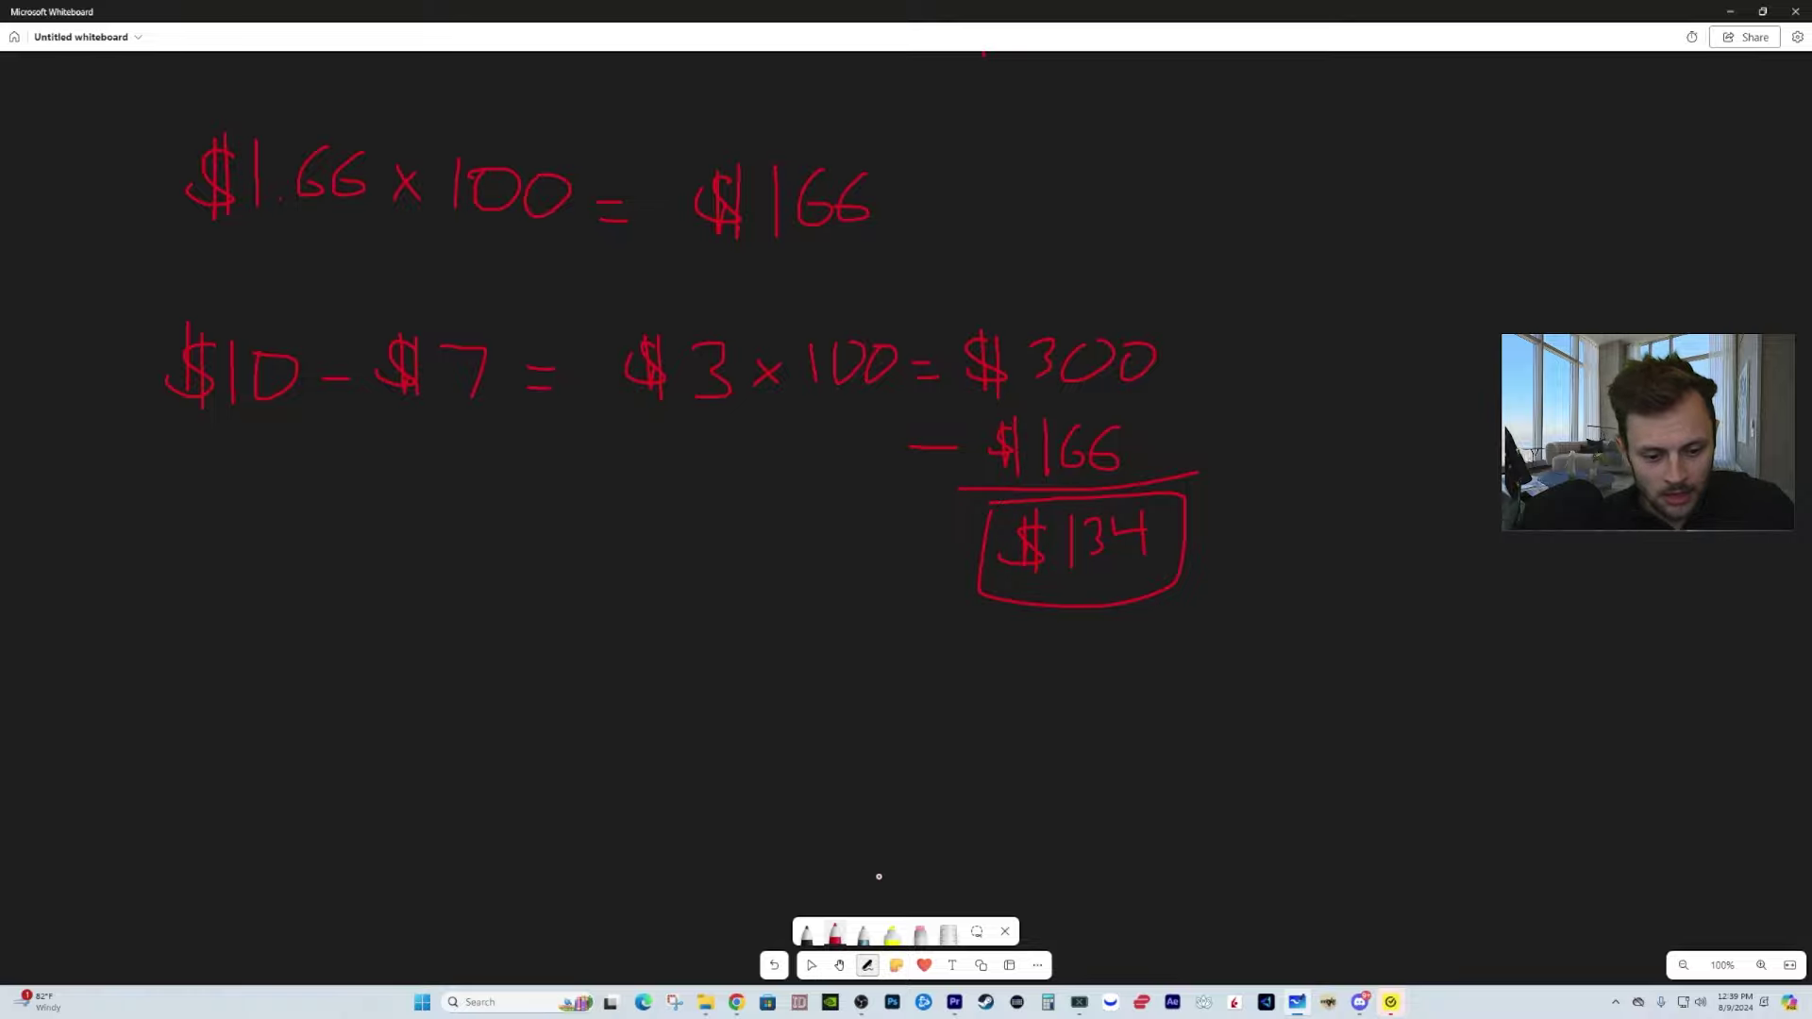
click(810, 965)
Step: Pan the board back to the earlier share equations and the $7 × 100 = $700 line
drag(914, 693, 918, 734)
click(838, 964)
drag(894, 554, 923, 692)
drag(1056, 331, 1030, 522)
drag(981, 443, 962, 570)
drag(878, 415, 849, 522)
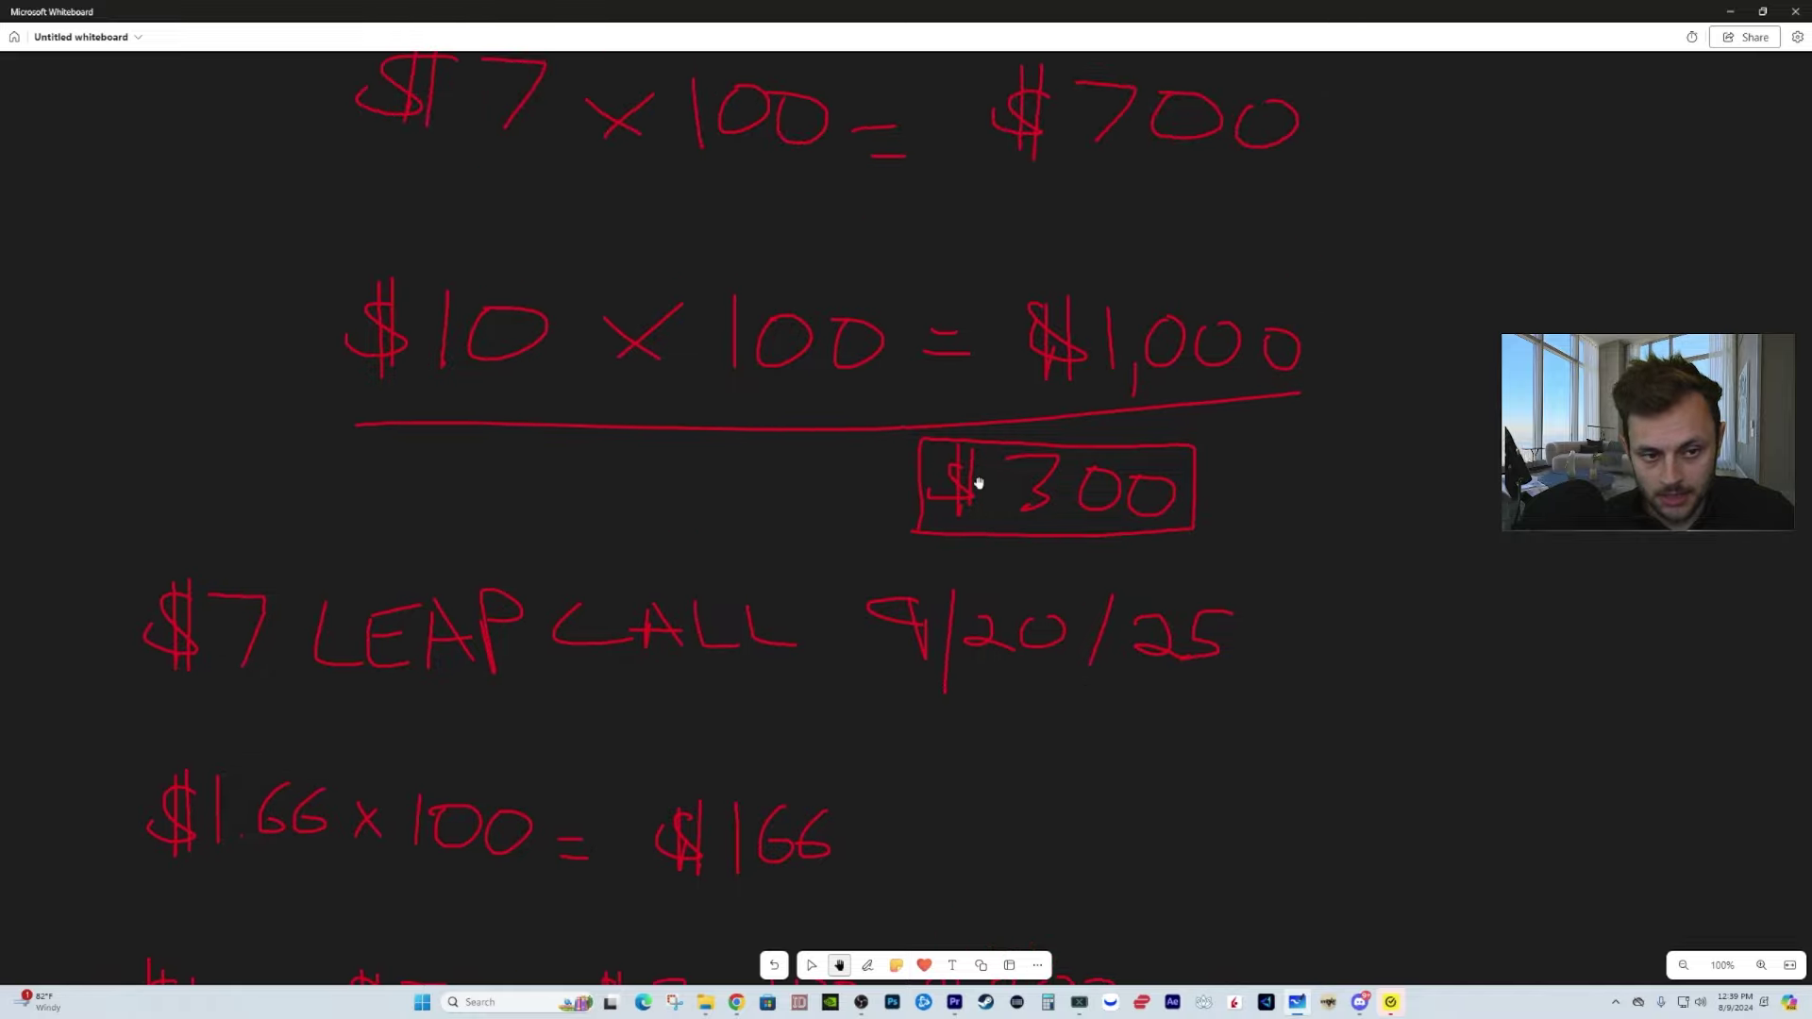
scroll(809, 557, up, 1)
scroll(1161, 258, down, 5)
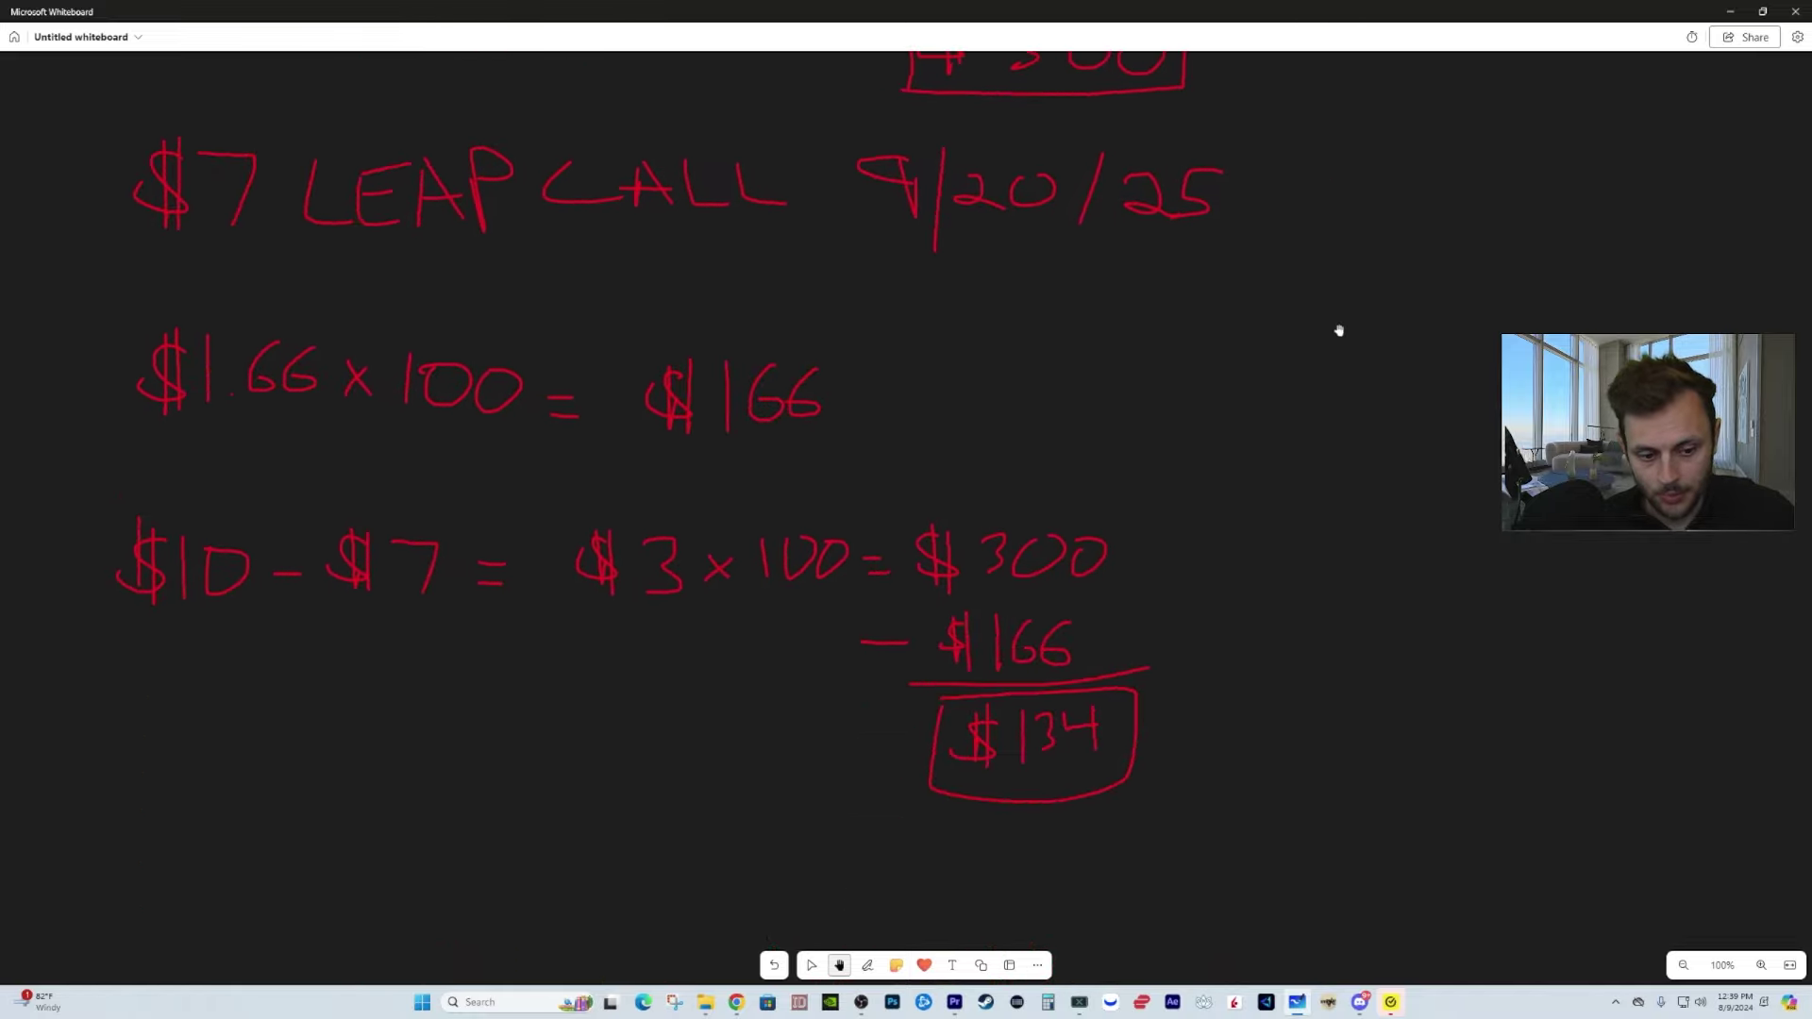
scroll(1140, 711, down, 1)
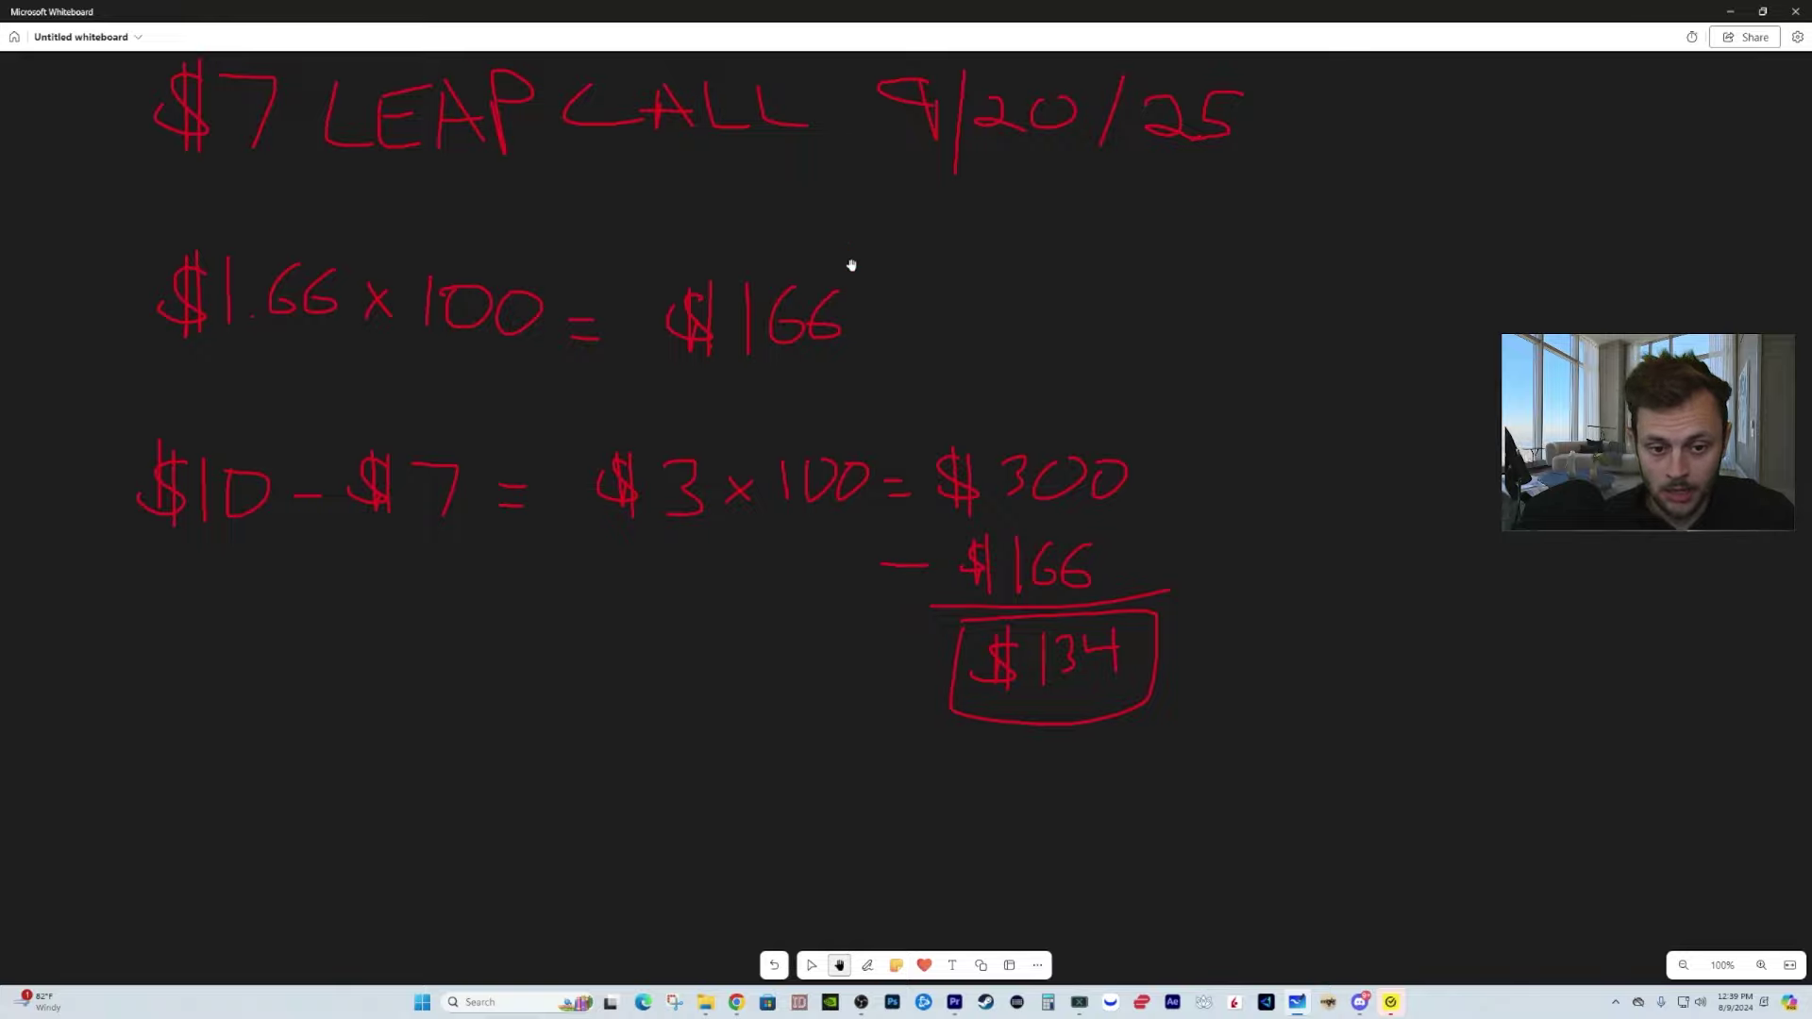
Step: Pan across the $1.66 × 100 line, the $134 calculation and the rest of the board
drag(906, 290, 963, 292)
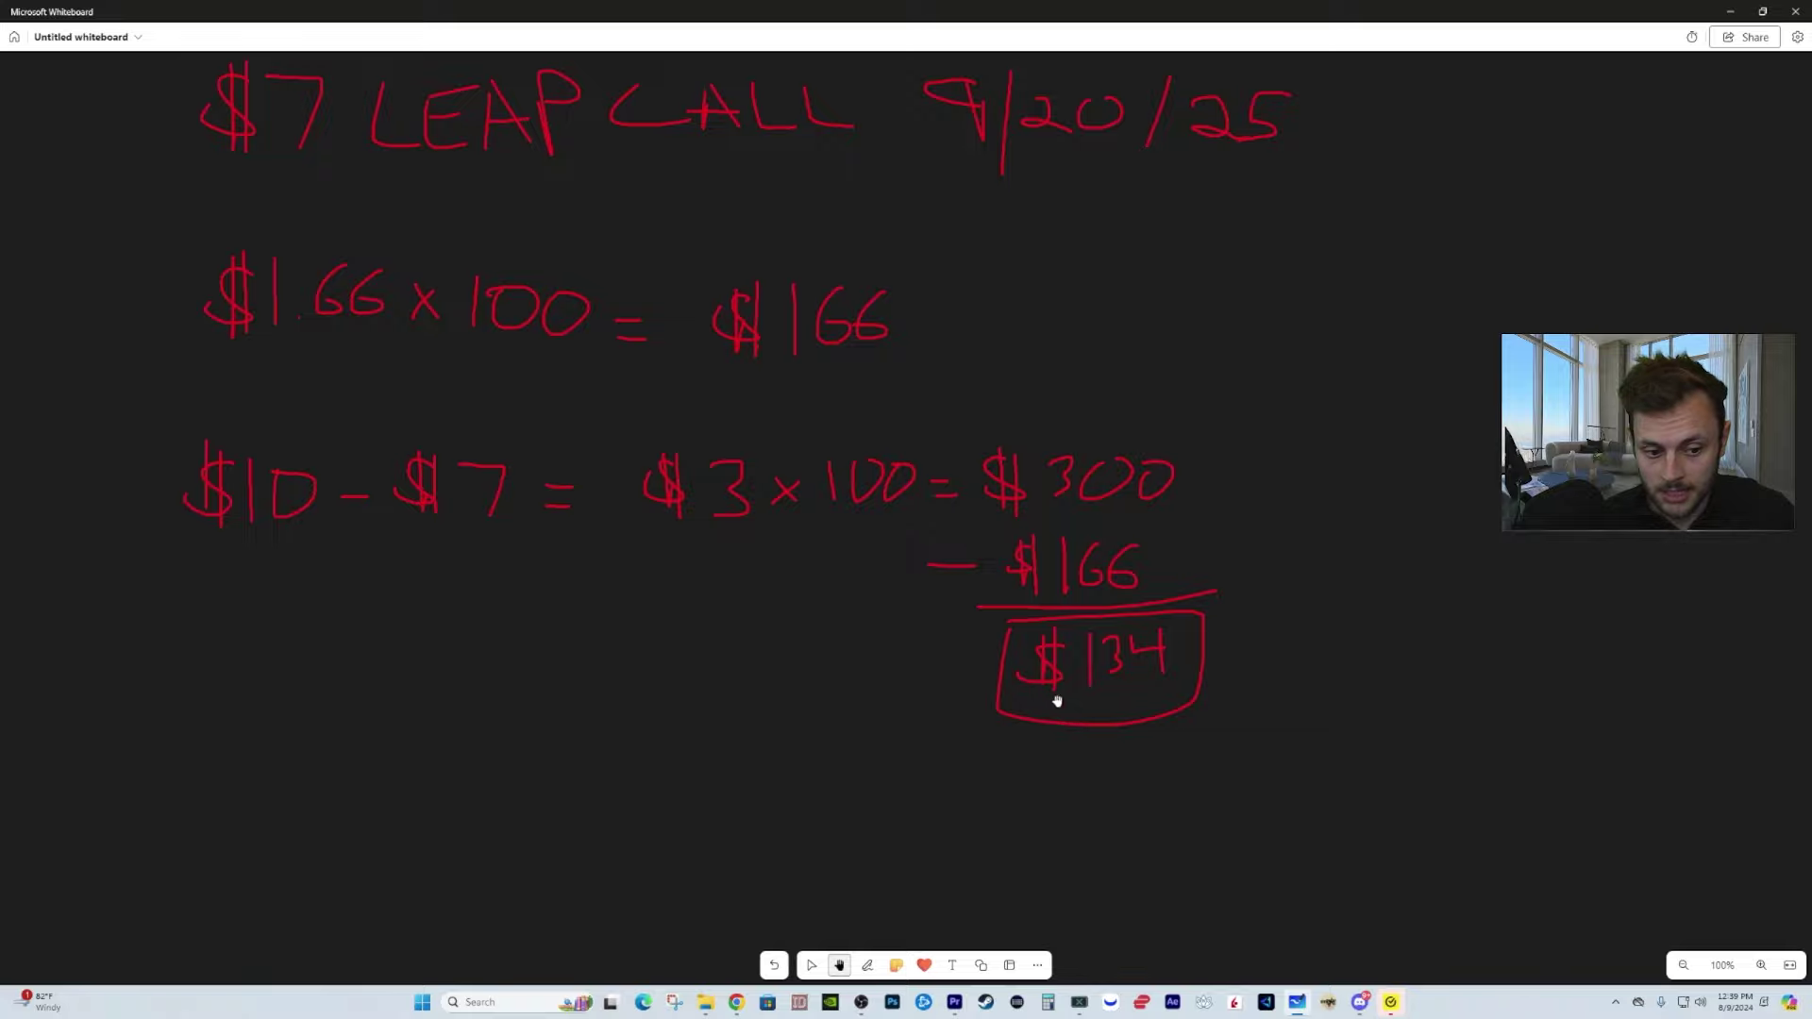
scroll(1115, 300, up, 8)
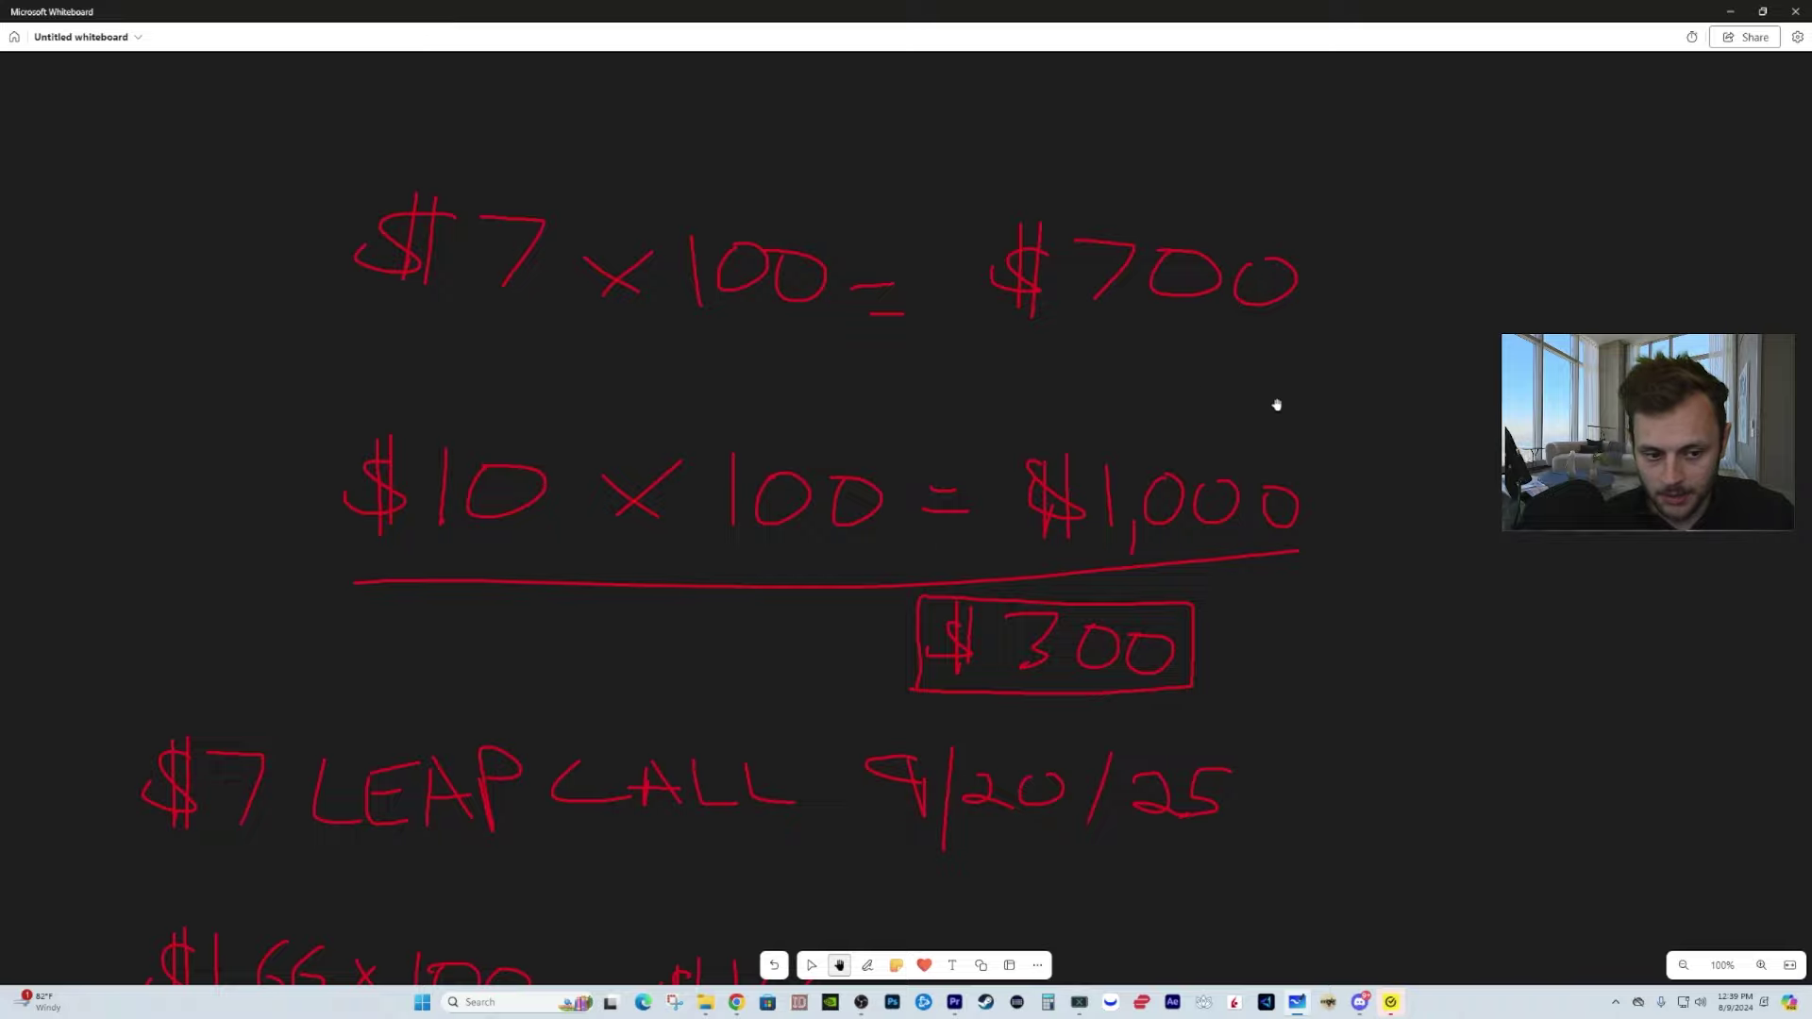
drag(1282, 405, 1243, 270)
drag(1255, 562, 1311, 283)
mouse_move(1286, 529)
mouse_down()
mouse_move(1336, 304)
mouse_move(1353, 396)
mouse_up()
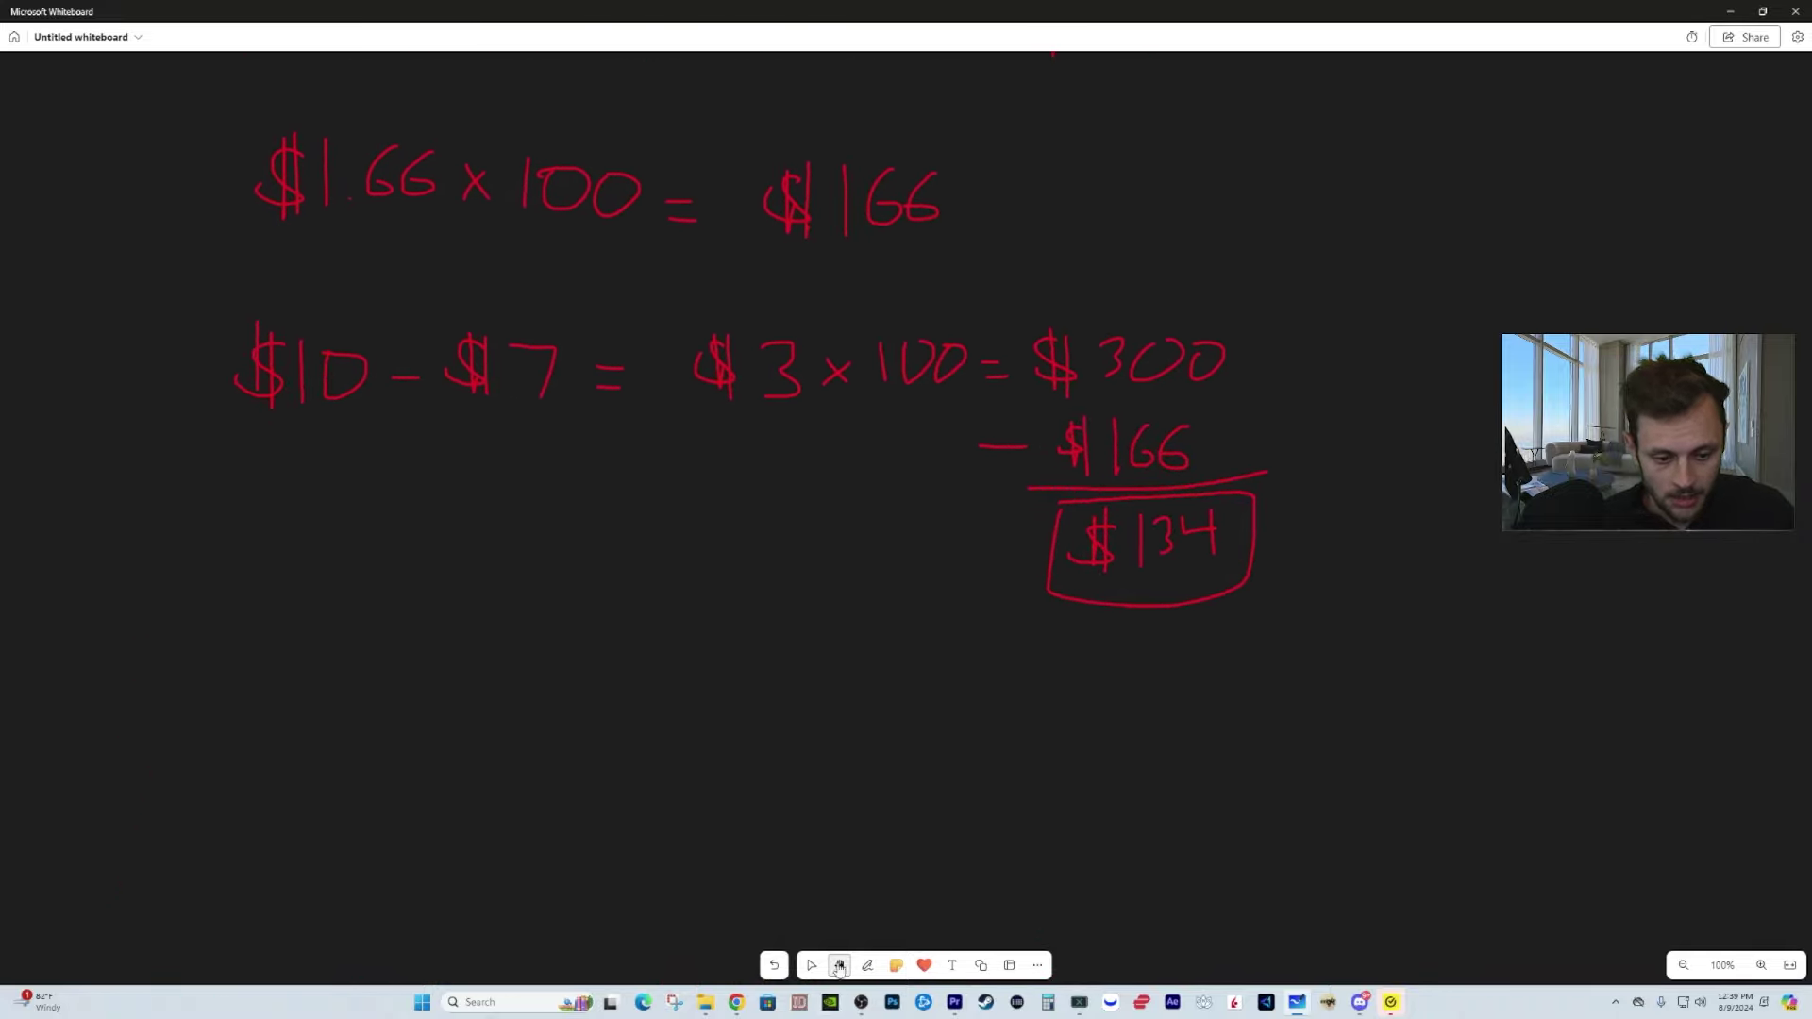
drag(973, 816, 1047, 859)
drag(1440, 210, 1298, 663)
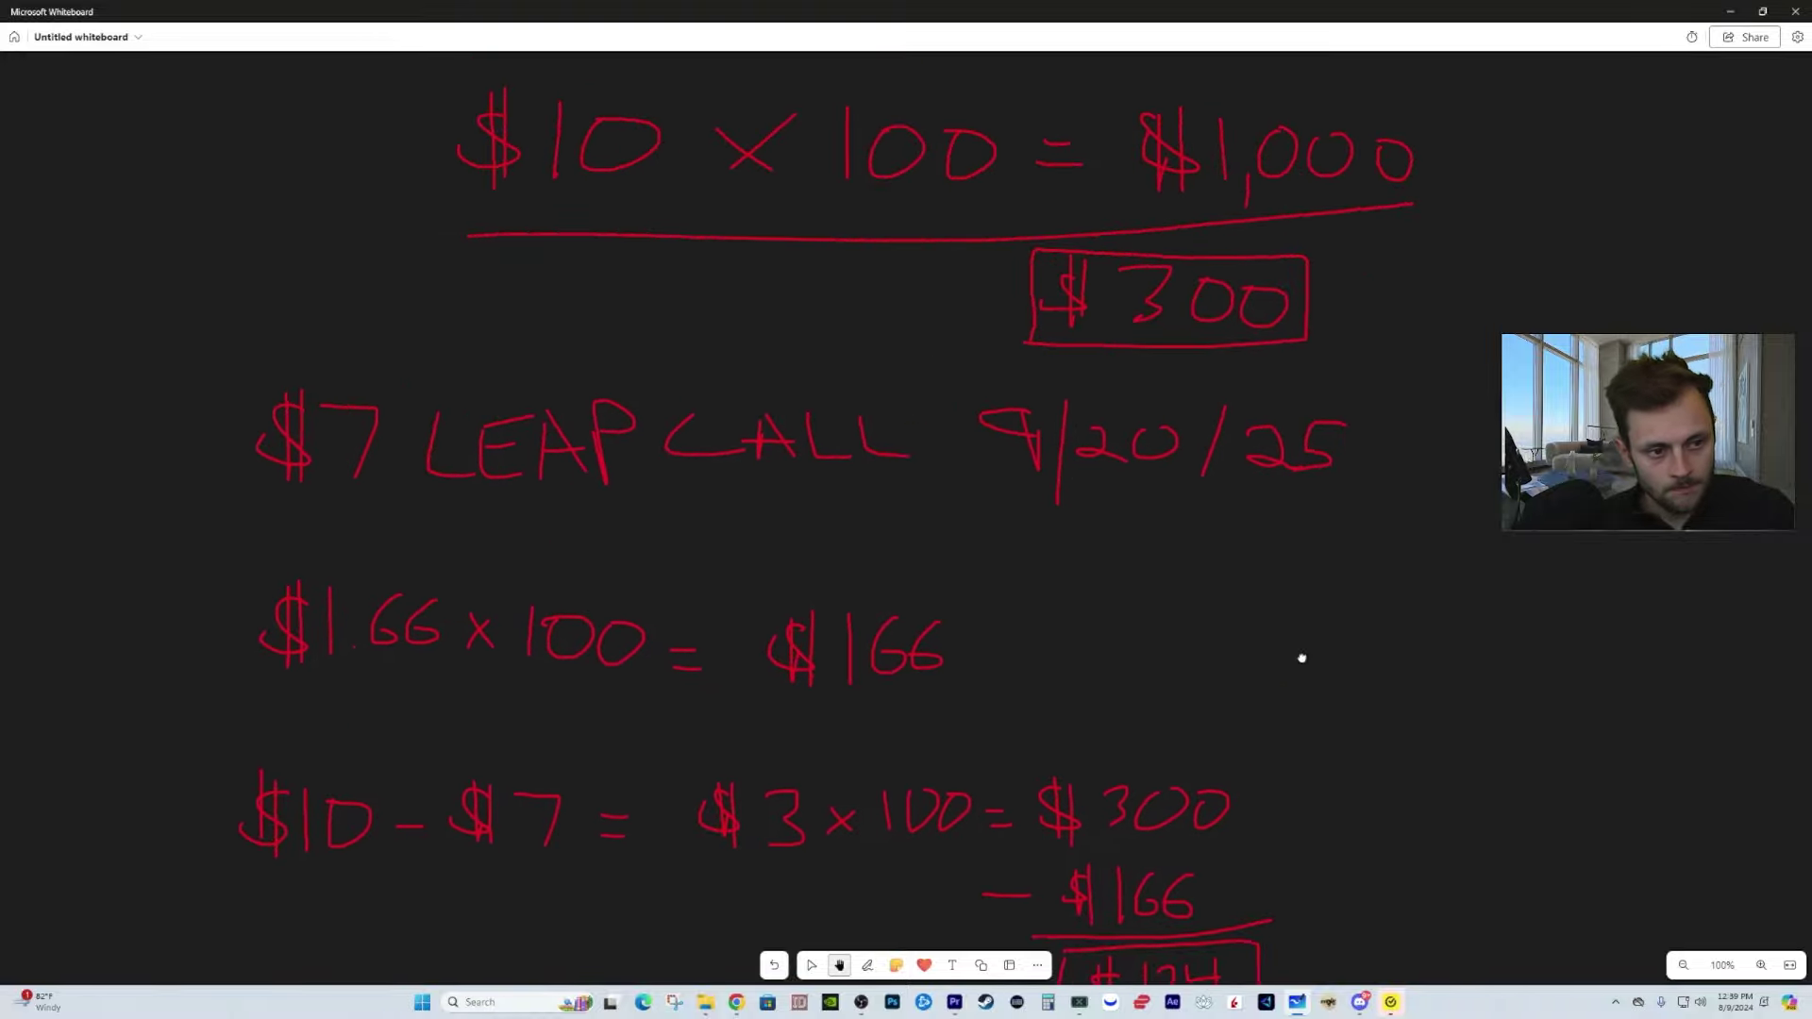
drag(1436, 412, 1435, 356)
drag(1172, 742, 1361, 337)
scroll(1208, 396, down, 4)
Step: With the pen, write $1.66 × 100 = $166 on a new line beneath the circled $134
click(867, 964)
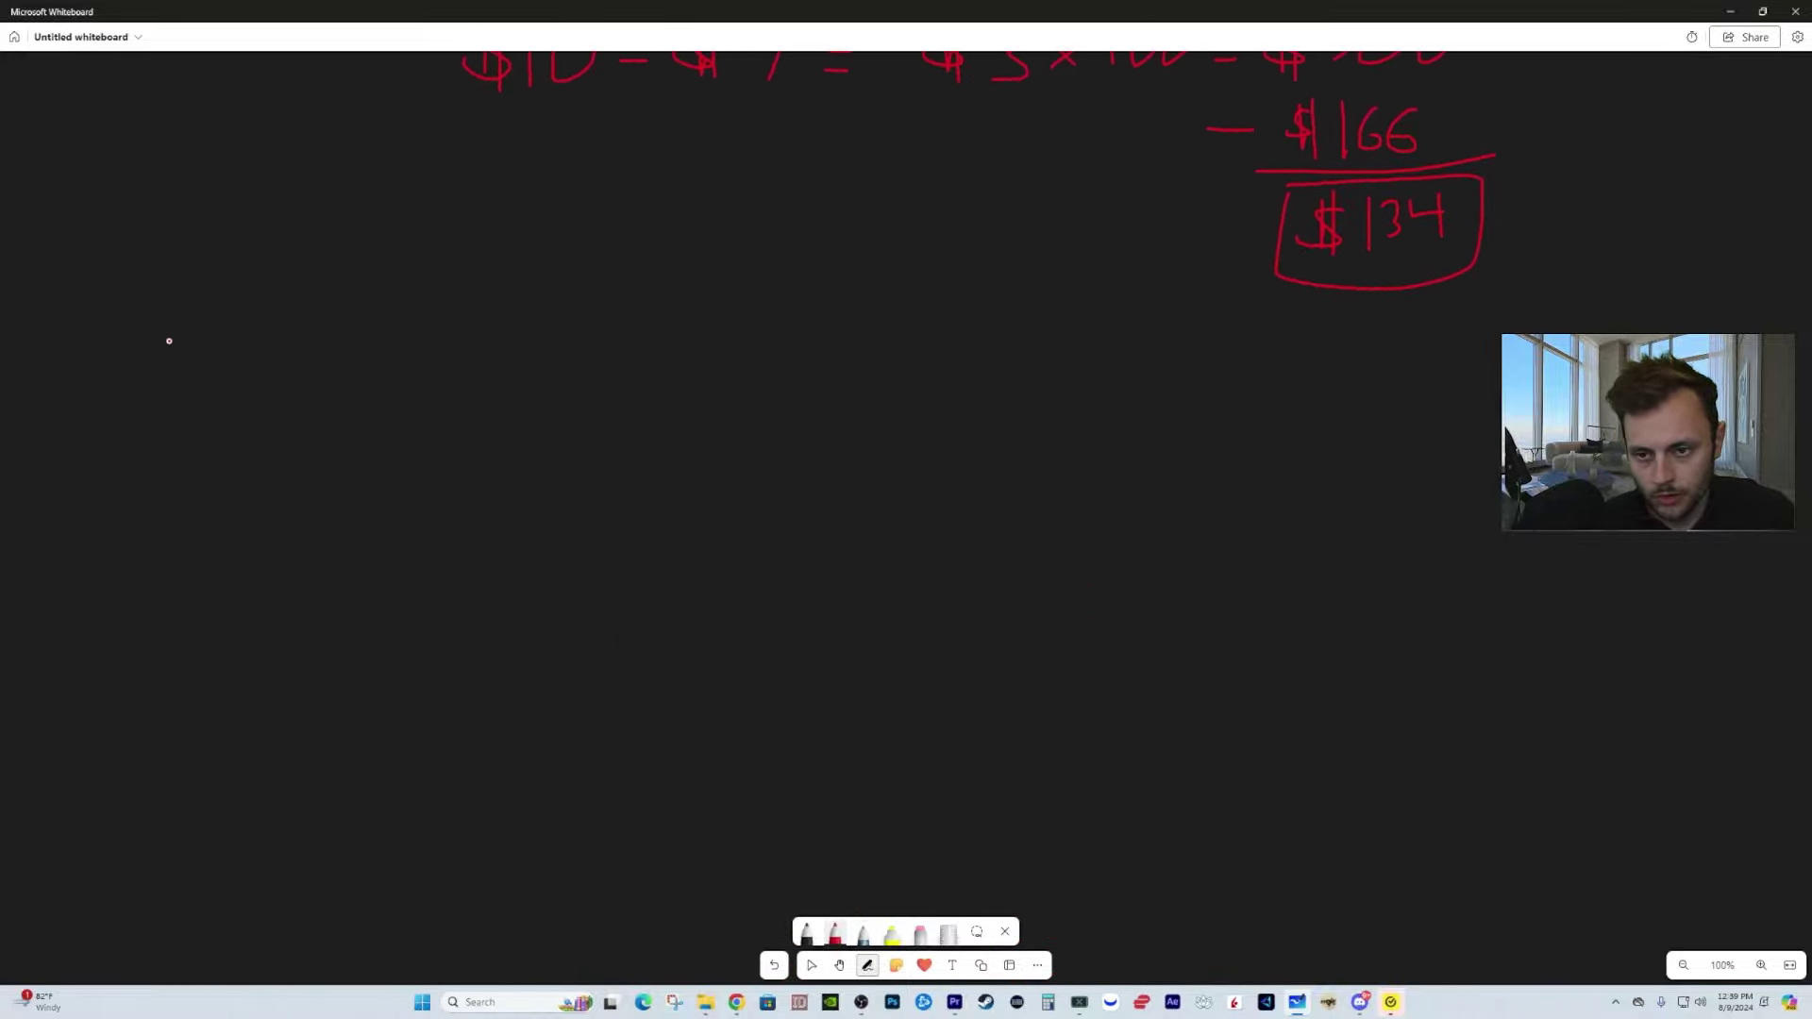
mouse_move(204, 351)
mouse_down()
mouse_move(178, 355)
mouse_move(224, 397)
mouse_move(192, 325)
mouse_up()
drag(220, 330, 216, 426)
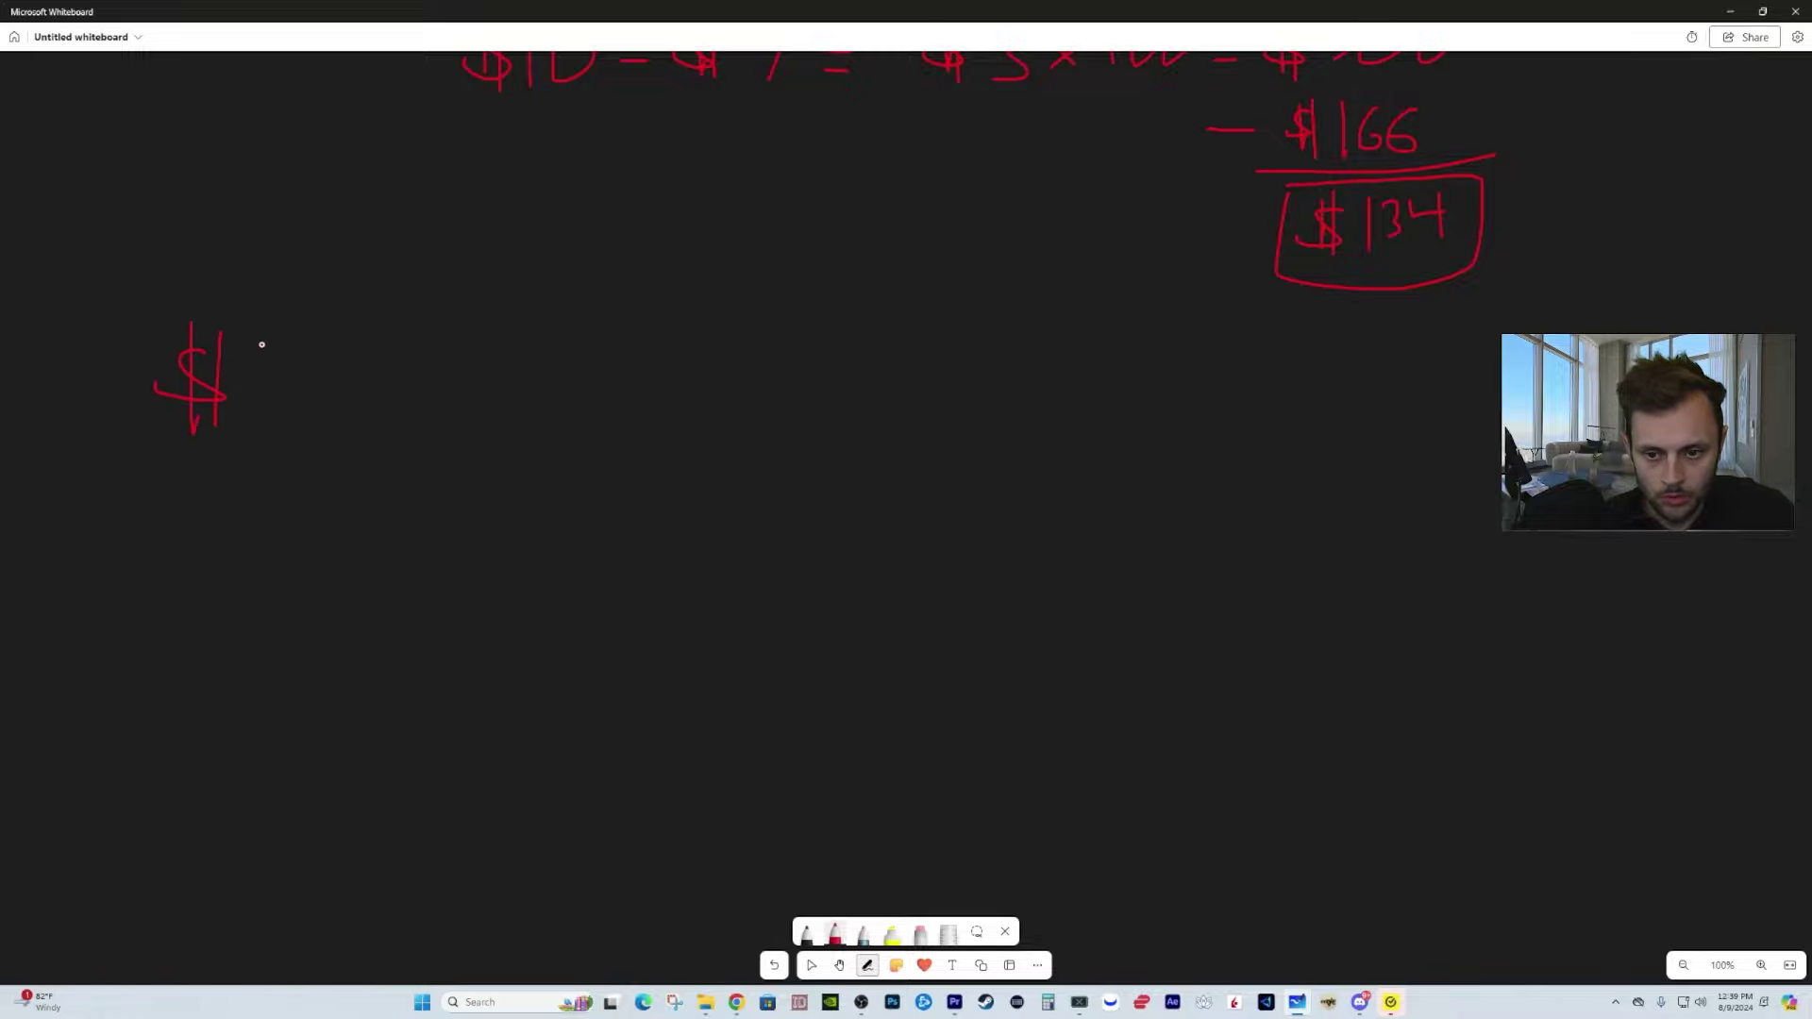
drag(260, 341, 258, 425)
click(281, 412)
mouse_move(327, 351)
mouse_down()
mouse_move(323, 393)
mouse_move(305, 394)
mouse_move(465, 412)
mouse_move(431, 412)
mouse_up()
mouse_move(495, 368)
mouse_down()
mouse_move(492, 415)
mouse_move(524, 383)
mouse_move(669, 397)
mouse_up()
drag(630, 423, 666, 419)
mouse_move(756, 368)
mouse_down()
mouse_move(751, 416)
mouse_move(771, 424)
mouse_up()
mouse_move(812, 354)
mouse_down()
mouse_move(807, 429)
mouse_move(852, 415)
mouse_up()
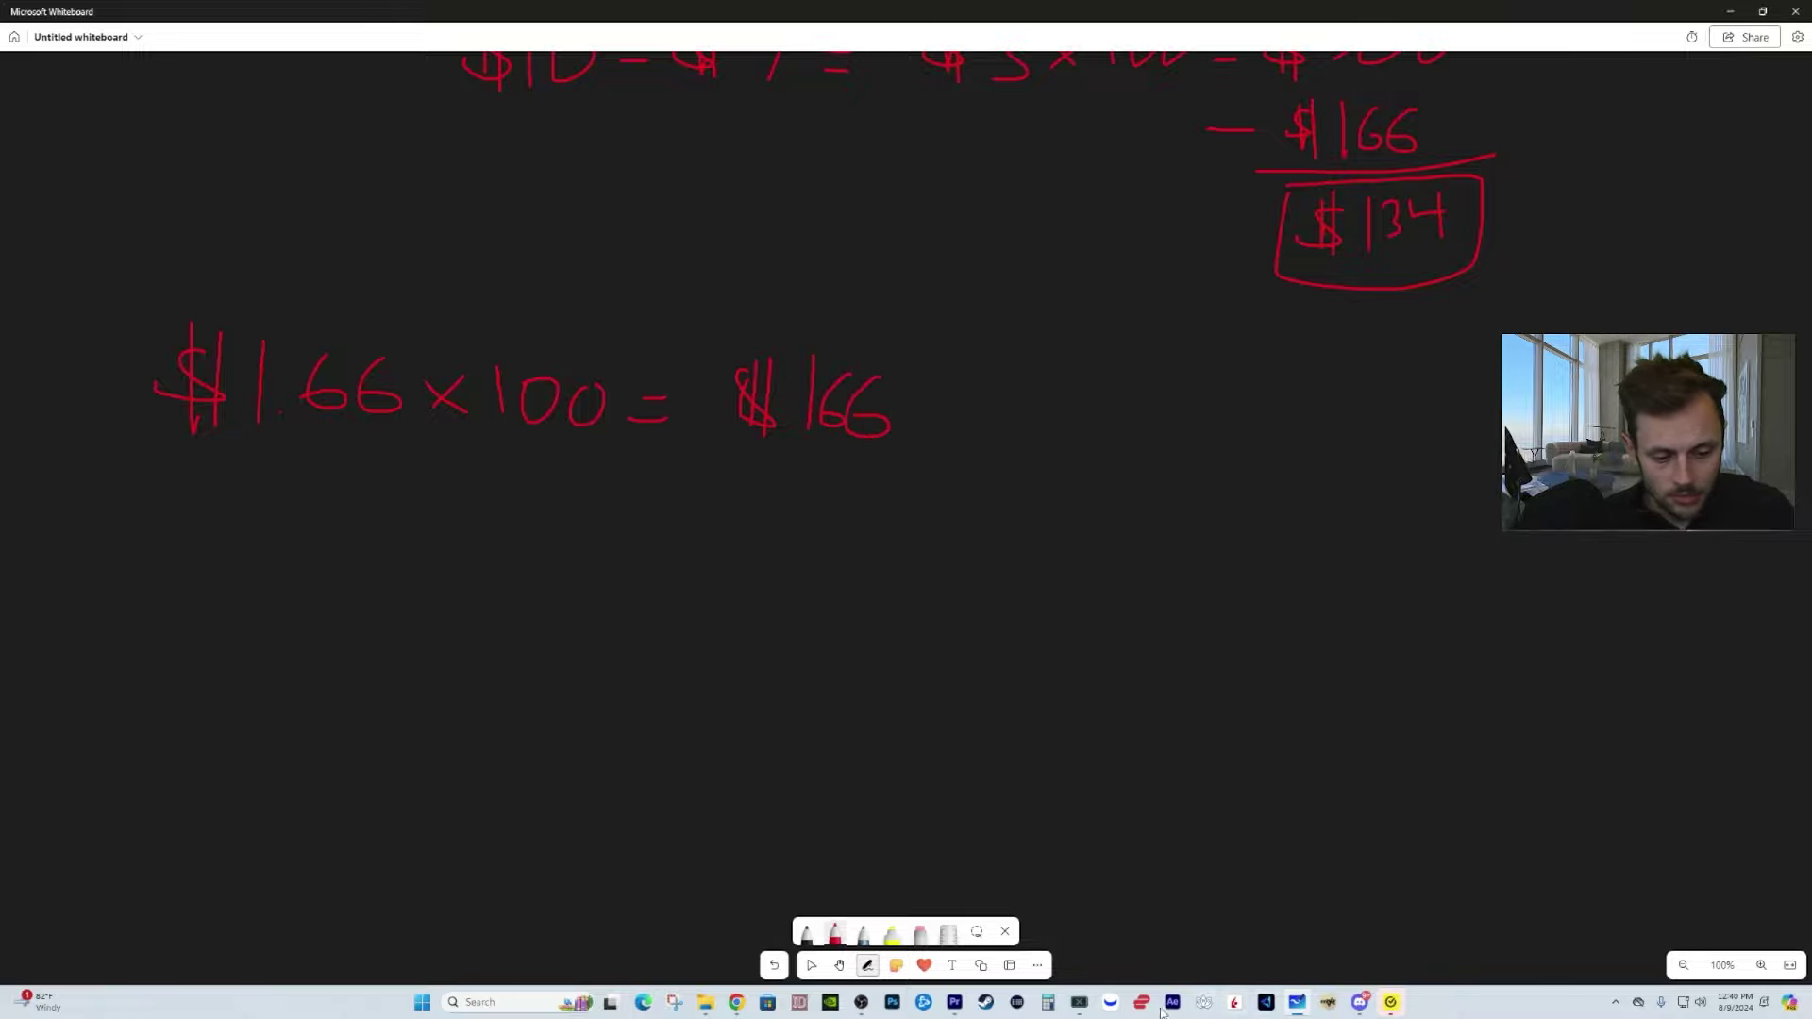
Step: Divide 700 by 166 in Calculator (about 4.22 contracts), then clear it and close the window
click(1047, 1001)
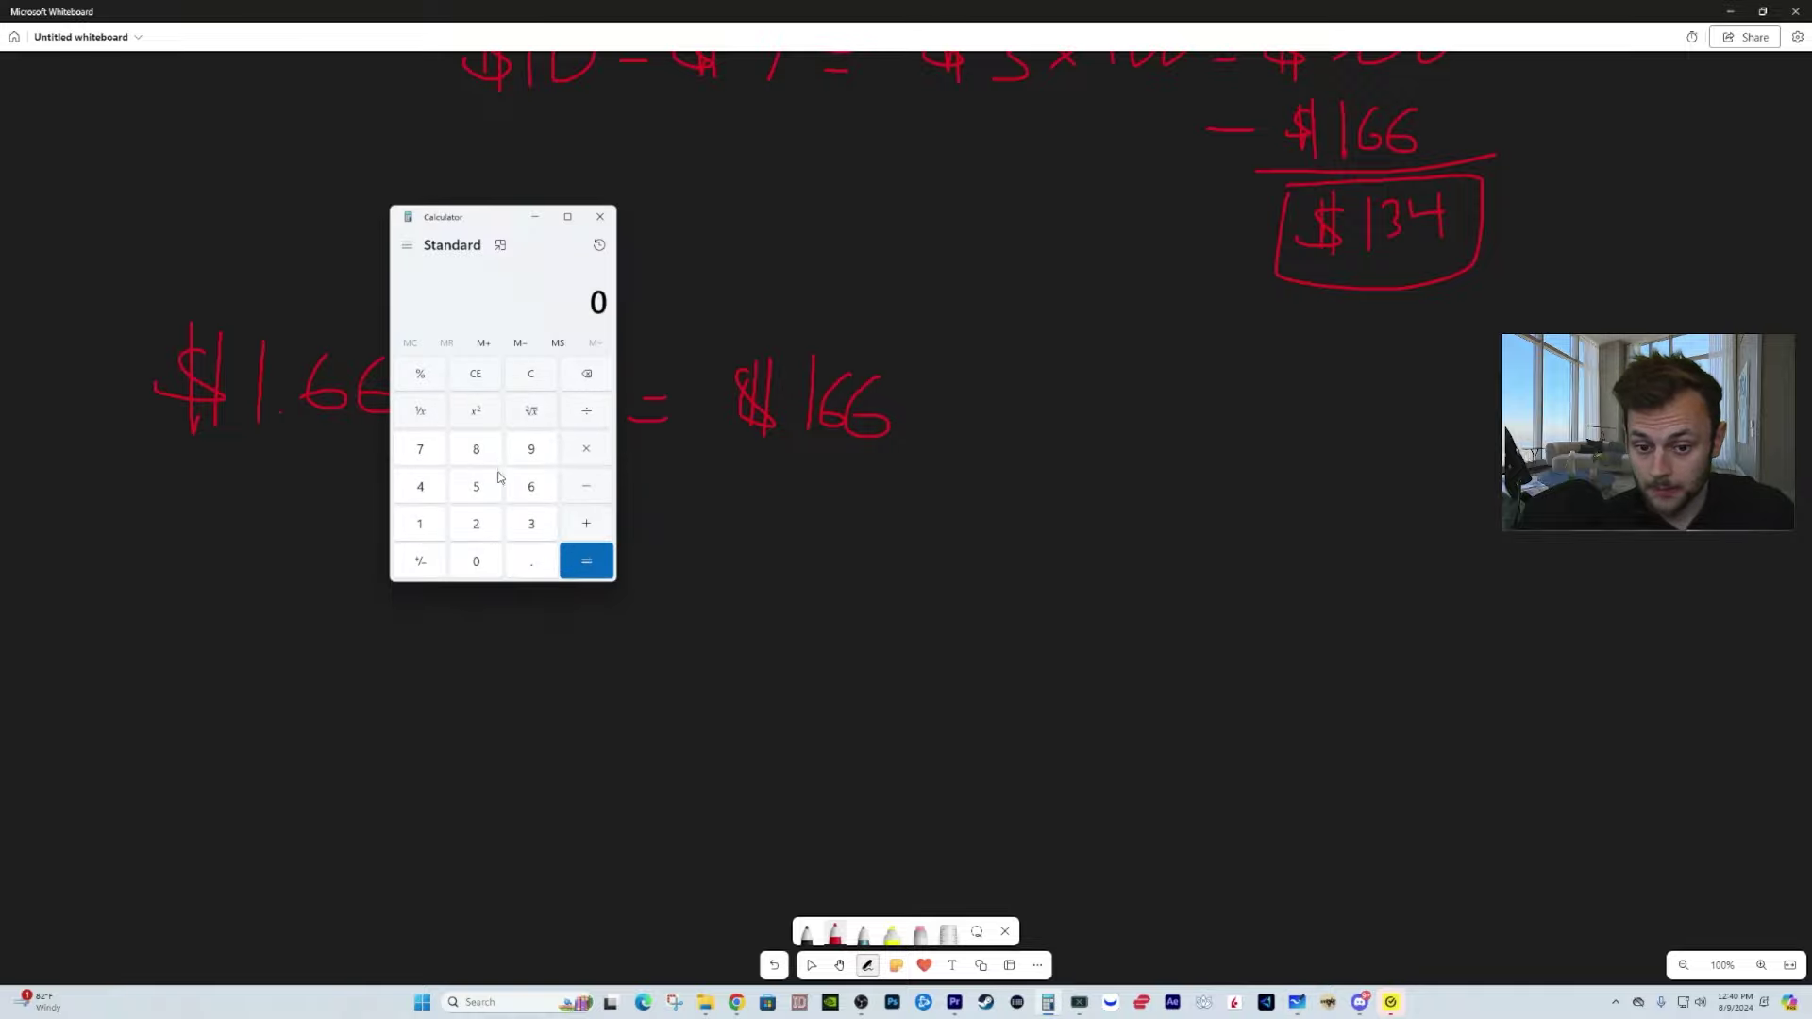
click(426, 459)
click(479, 564)
click(479, 564)
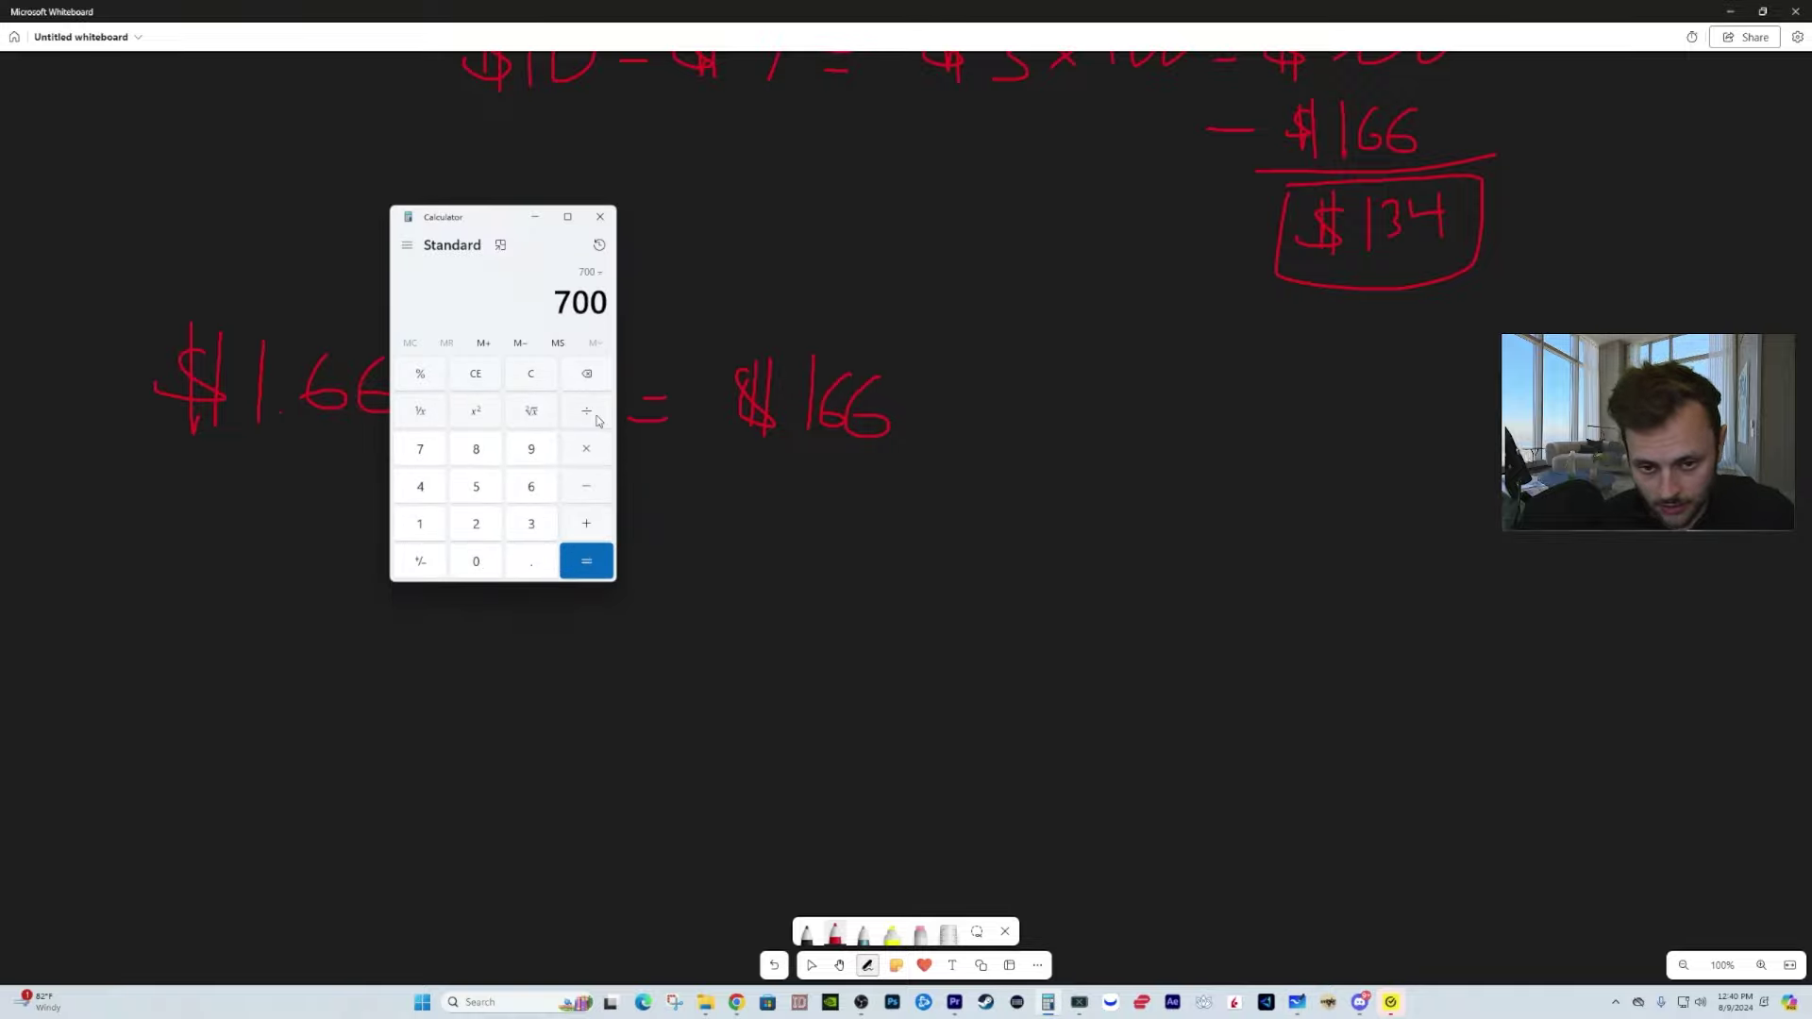
click(434, 523)
double_click(526, 486)
click(601, 565)
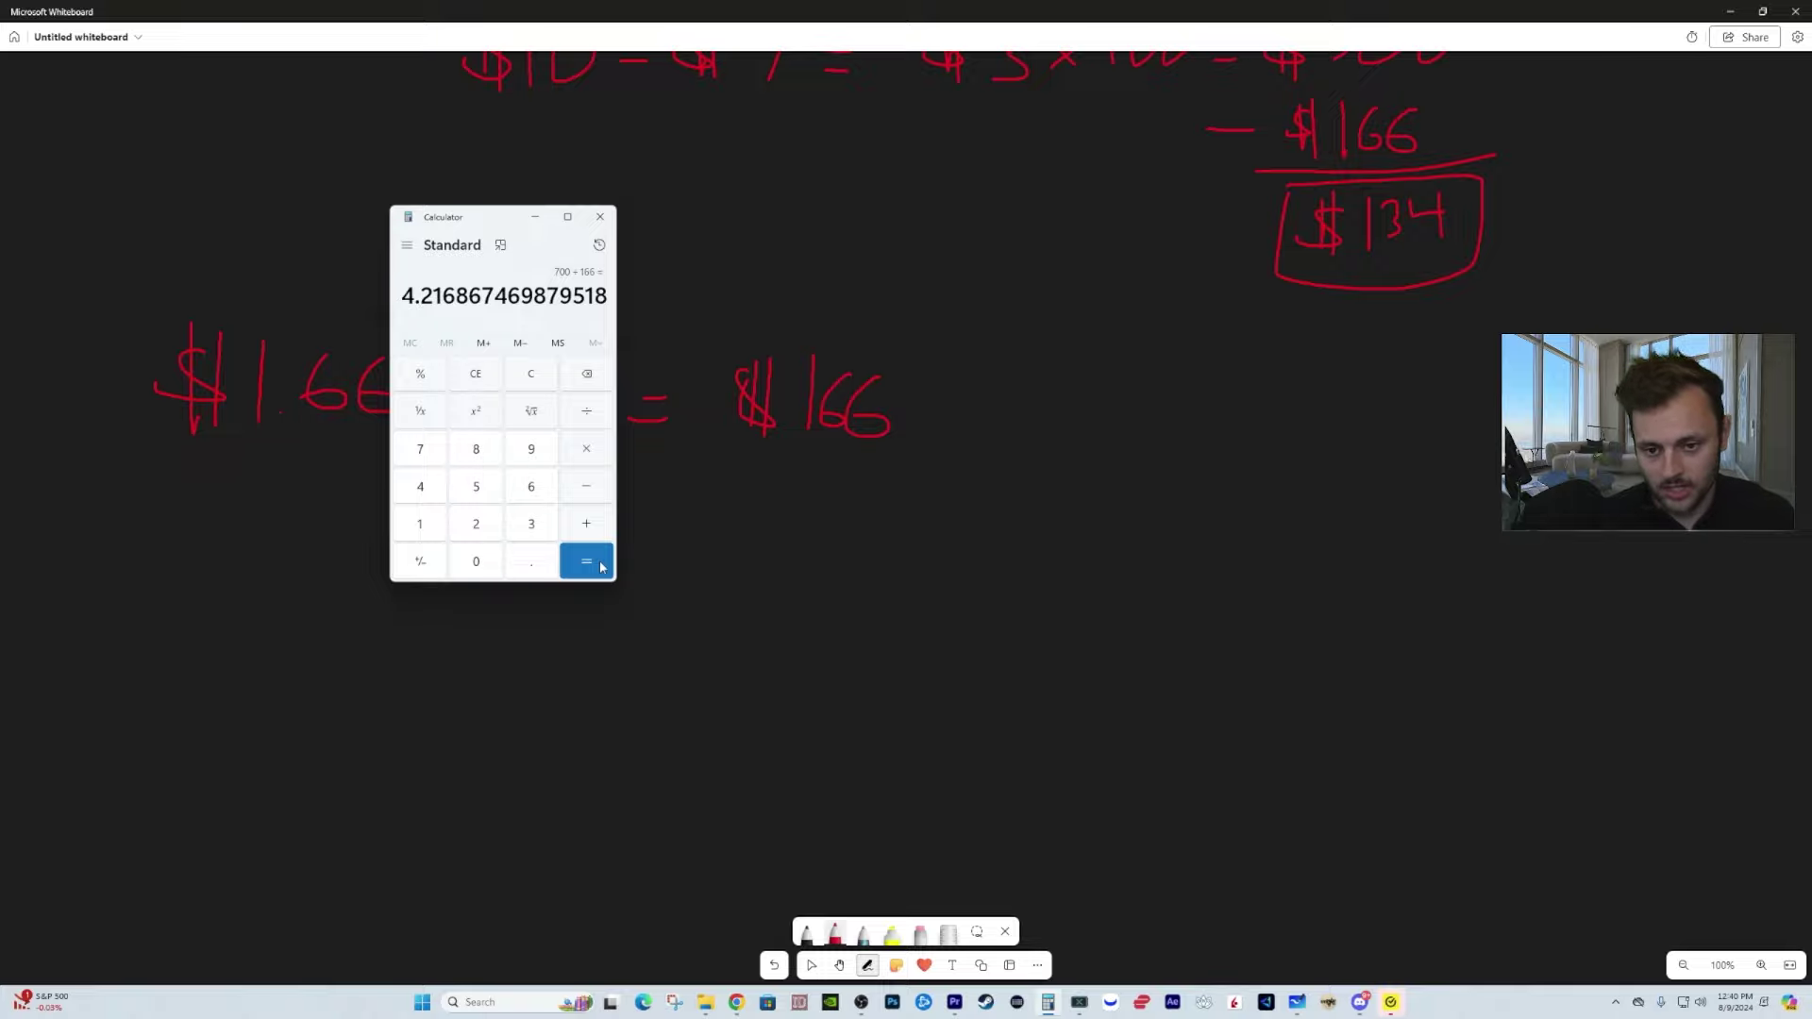
click(534, 375)
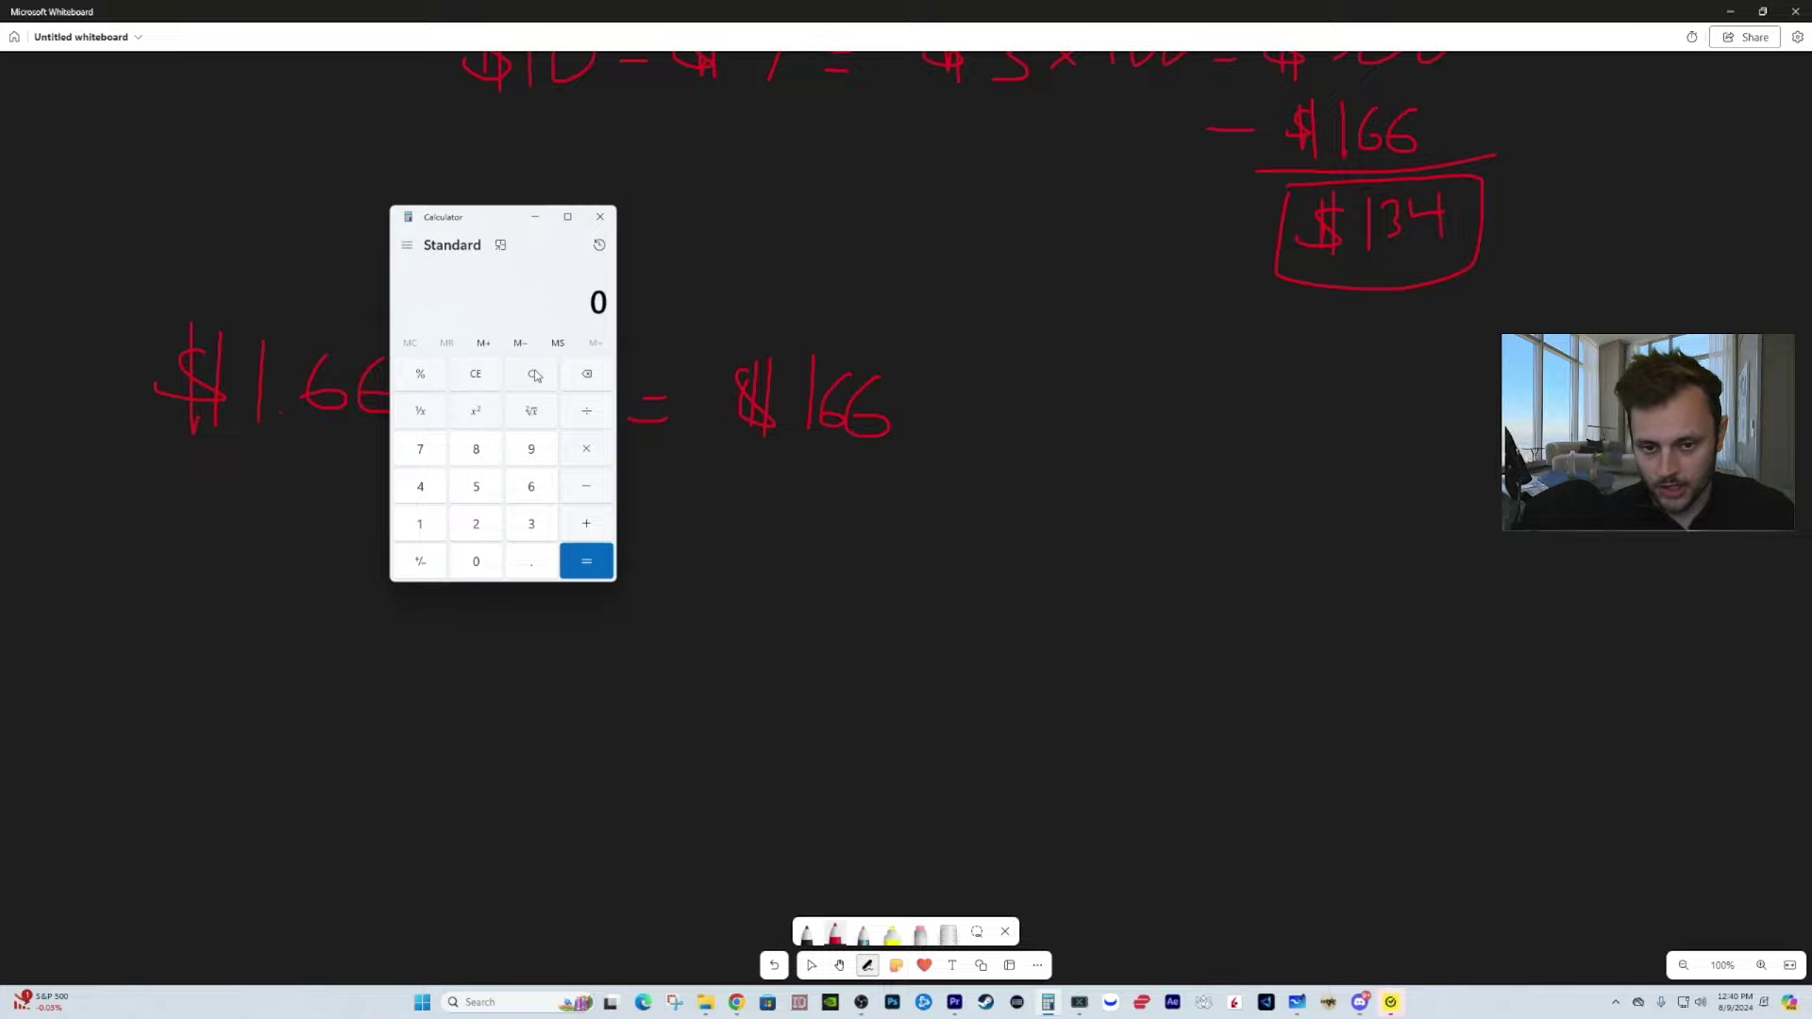
click(600, 216)
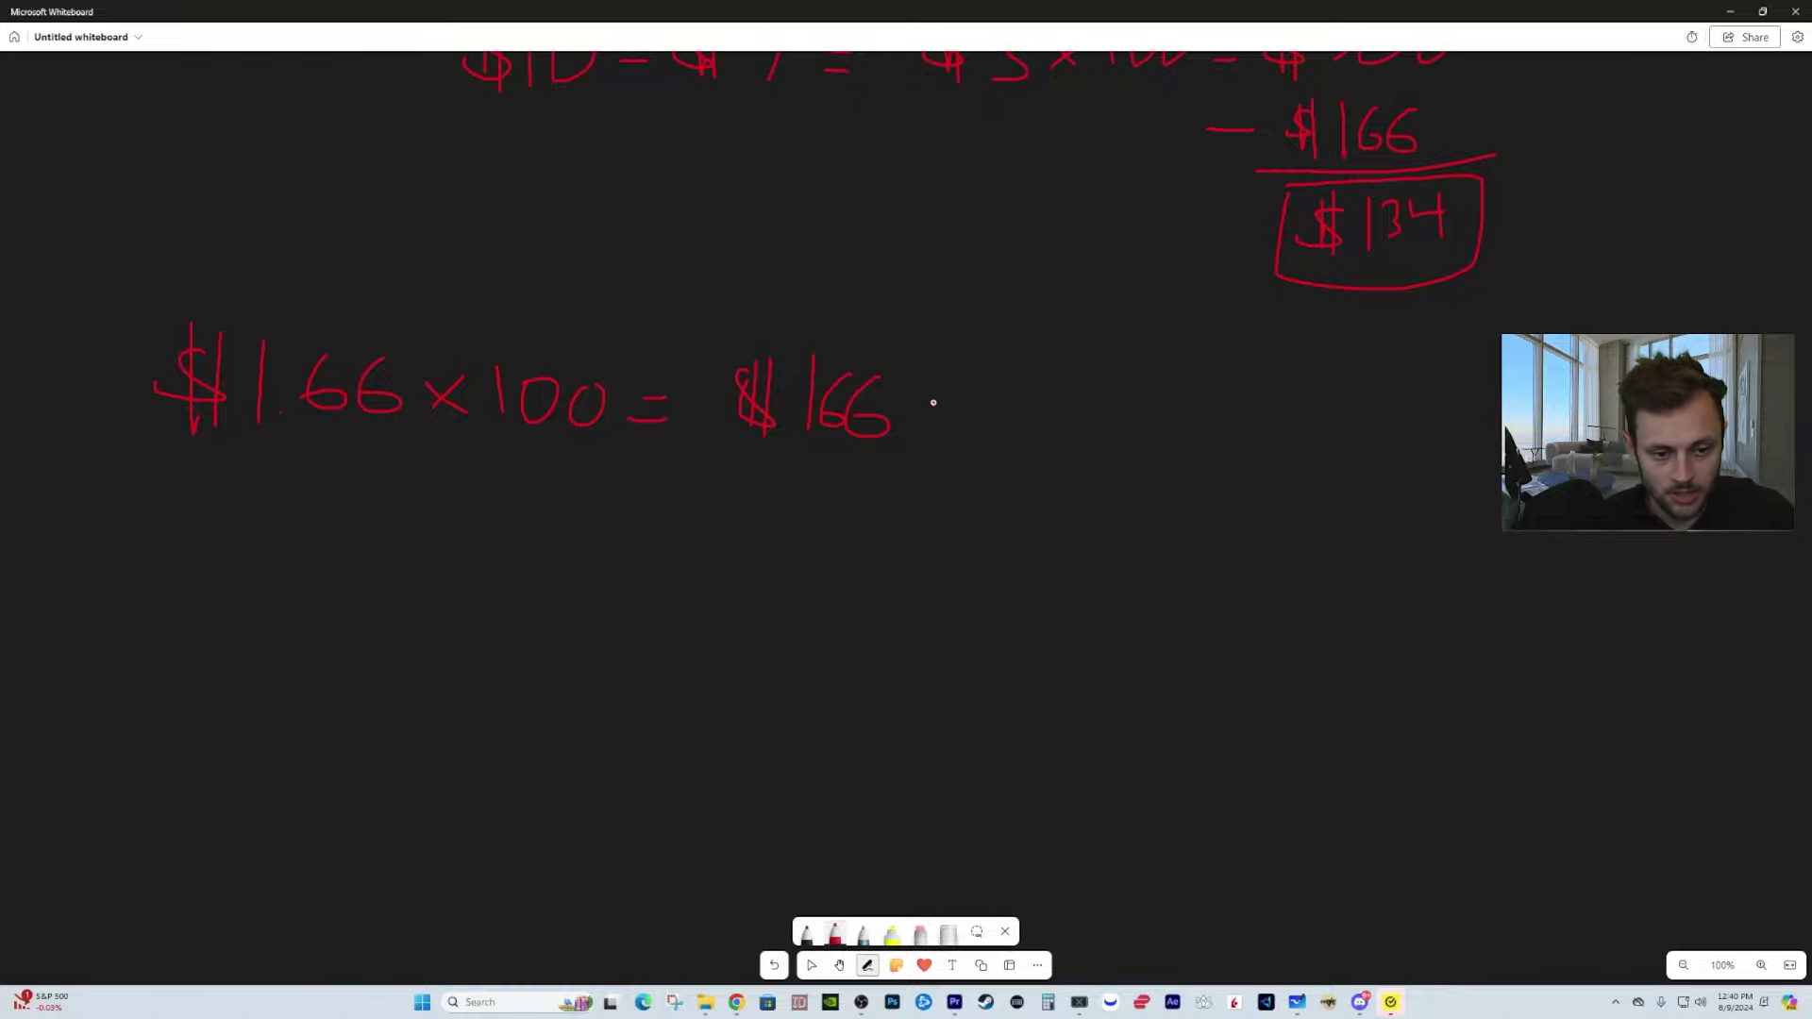
Step: Append × 4 = $664 after $166, box the $664, and pan that line near the top
mouse_move(917, 392)
mouse_down()
mouse_move(943, 424)
mouse_move(957, 379)
mouse_move(1036, 415)
mouse_up()
mouse_move(1030, 367)
mouse_down()
mouse_move(1033, 453)
mouse_move(1099, 410)
mouse_up()
drag(1069, 435, 1108, 433)
drag(1194, 389, 1186, 458)
mouse_move(1271, 398)
mouse_down()
mouse_move(1236, 433)
mouse_move(1341, 433)
mouse_up()
drag(1338, 412, 1340, 457)
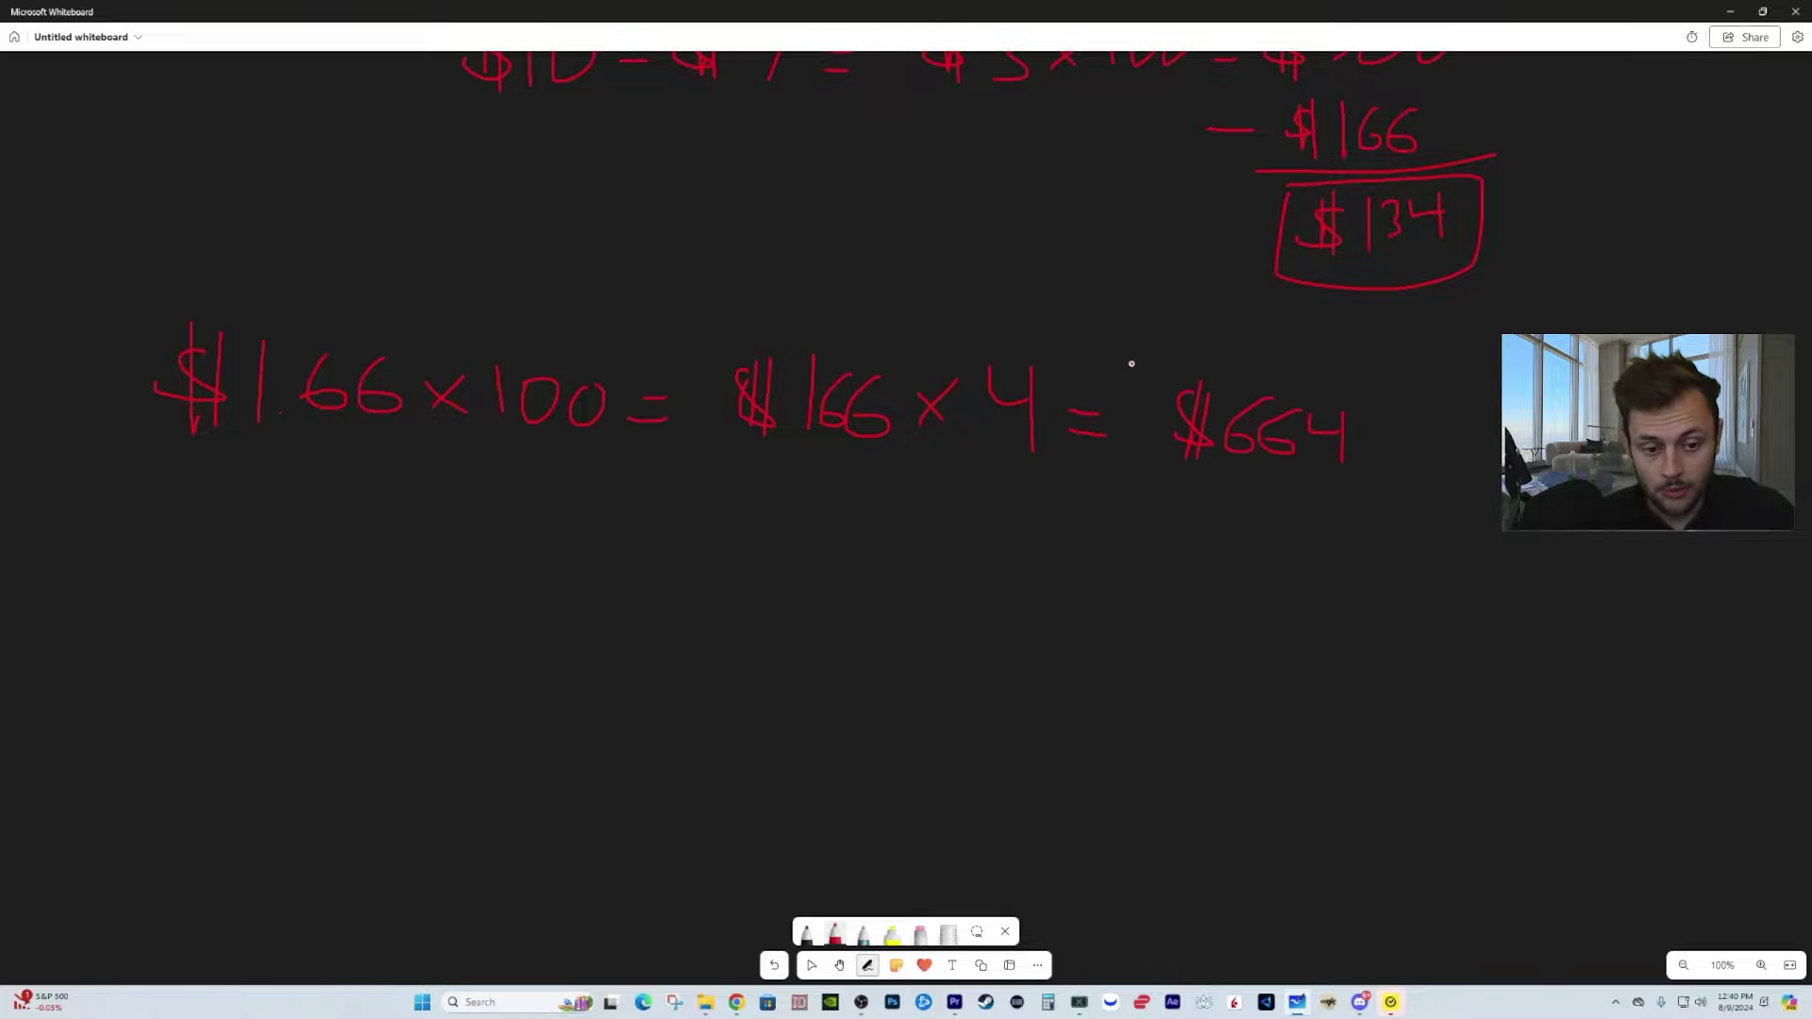
mouse_move(1137, 373)
mouse_down()
mouse_move(1194, 479)
mouse_move(1387, 373)
mouse_move(1151, 362)
mouse_up()
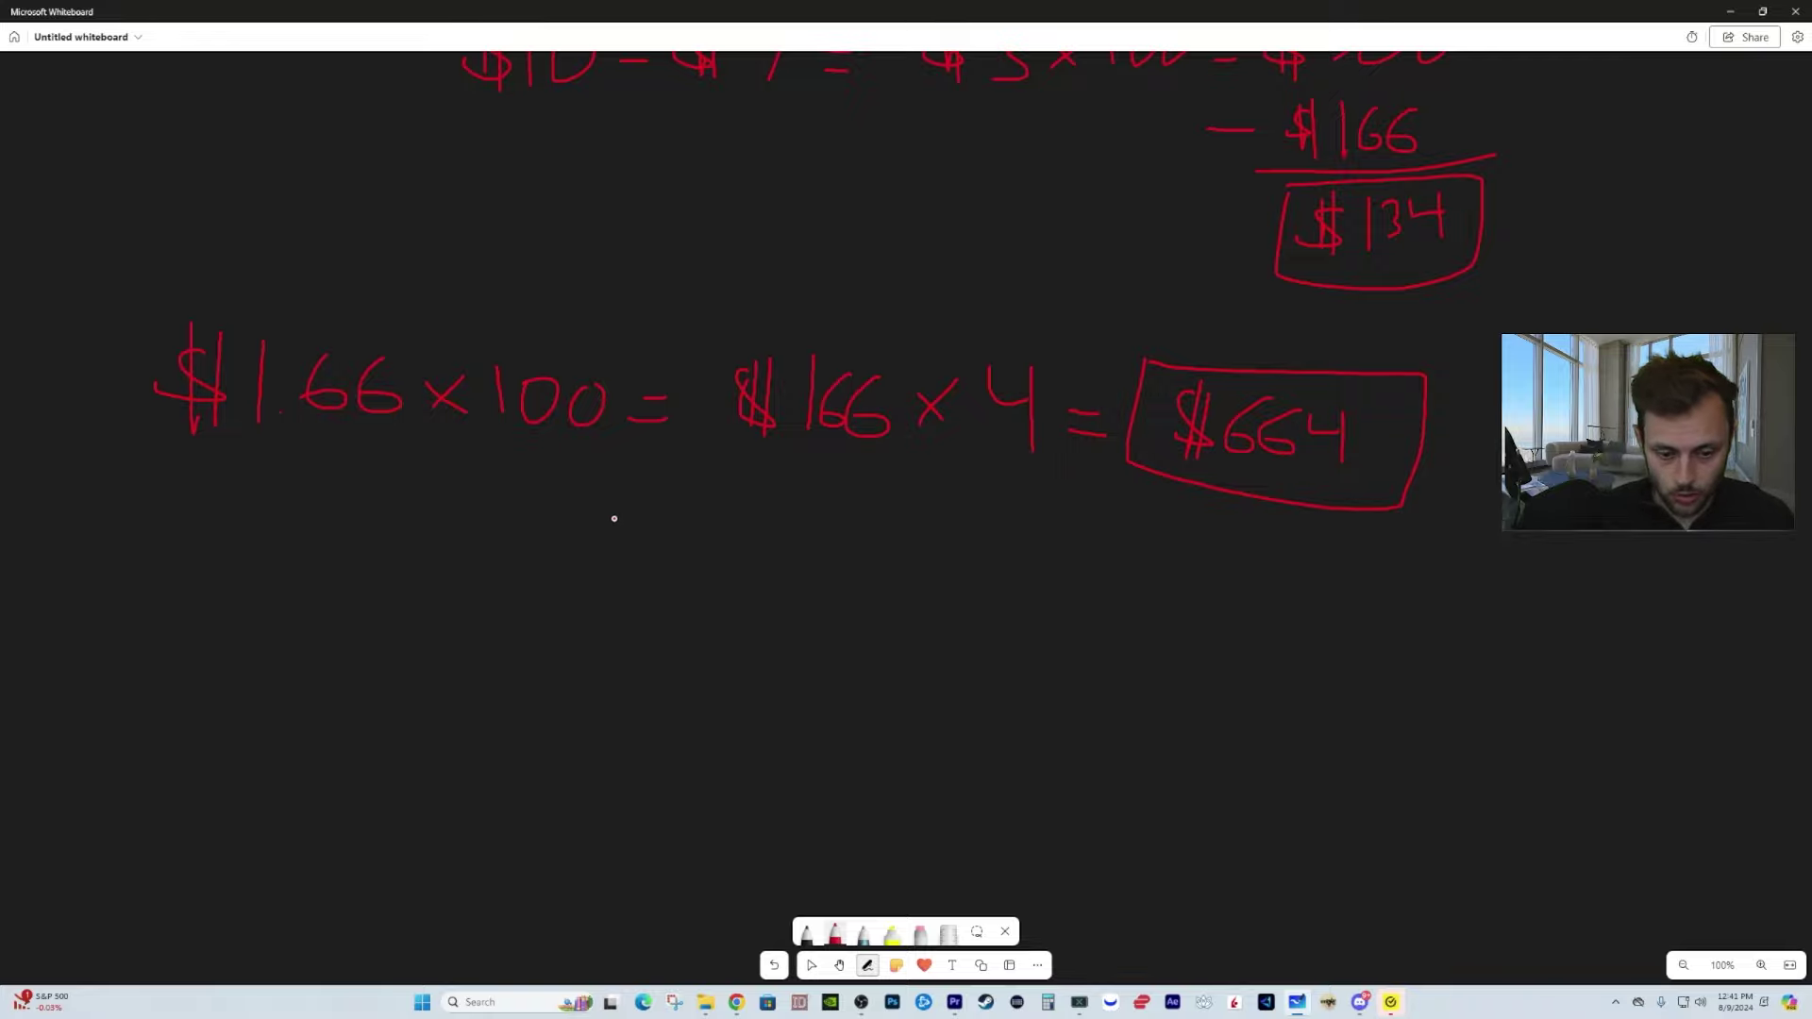
click(838, 965)
drag(890, 756, 894, 497)
Step: Handwrite the four-contract share gain line $10 − $7 = $3 × 400 = $1,200 with the red pen
click(811, 964)
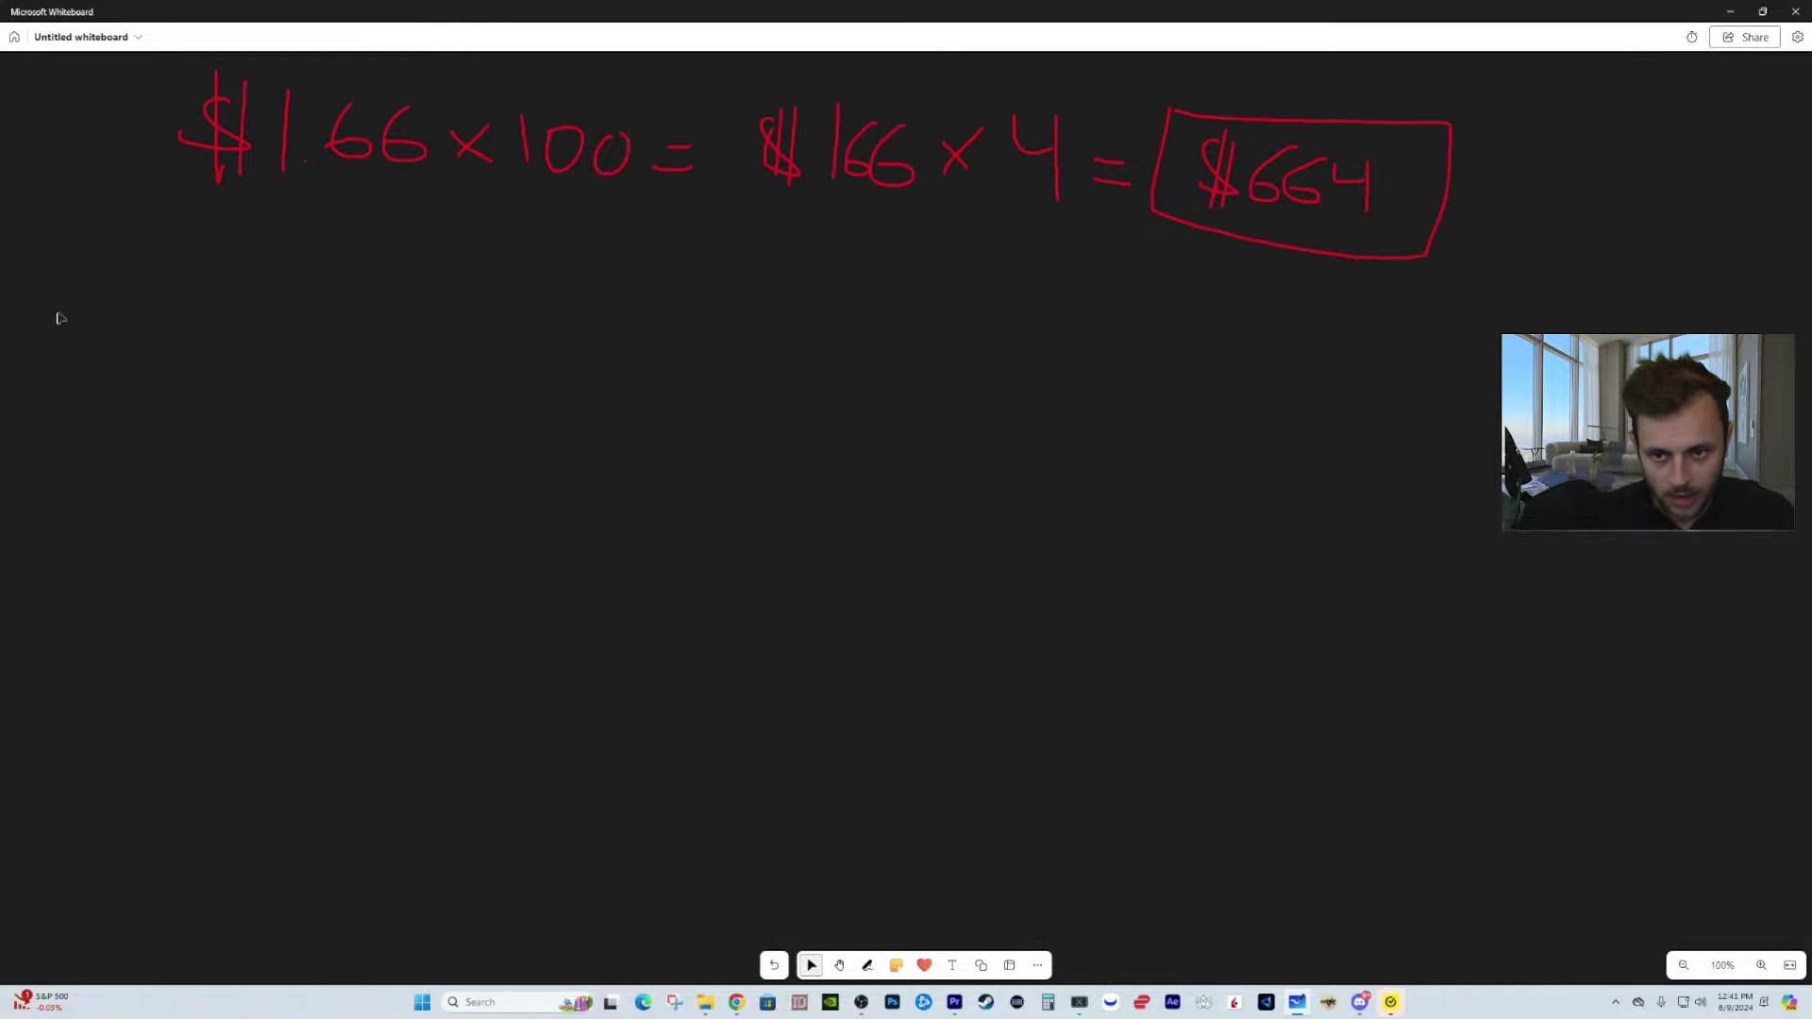
click(867, 964)
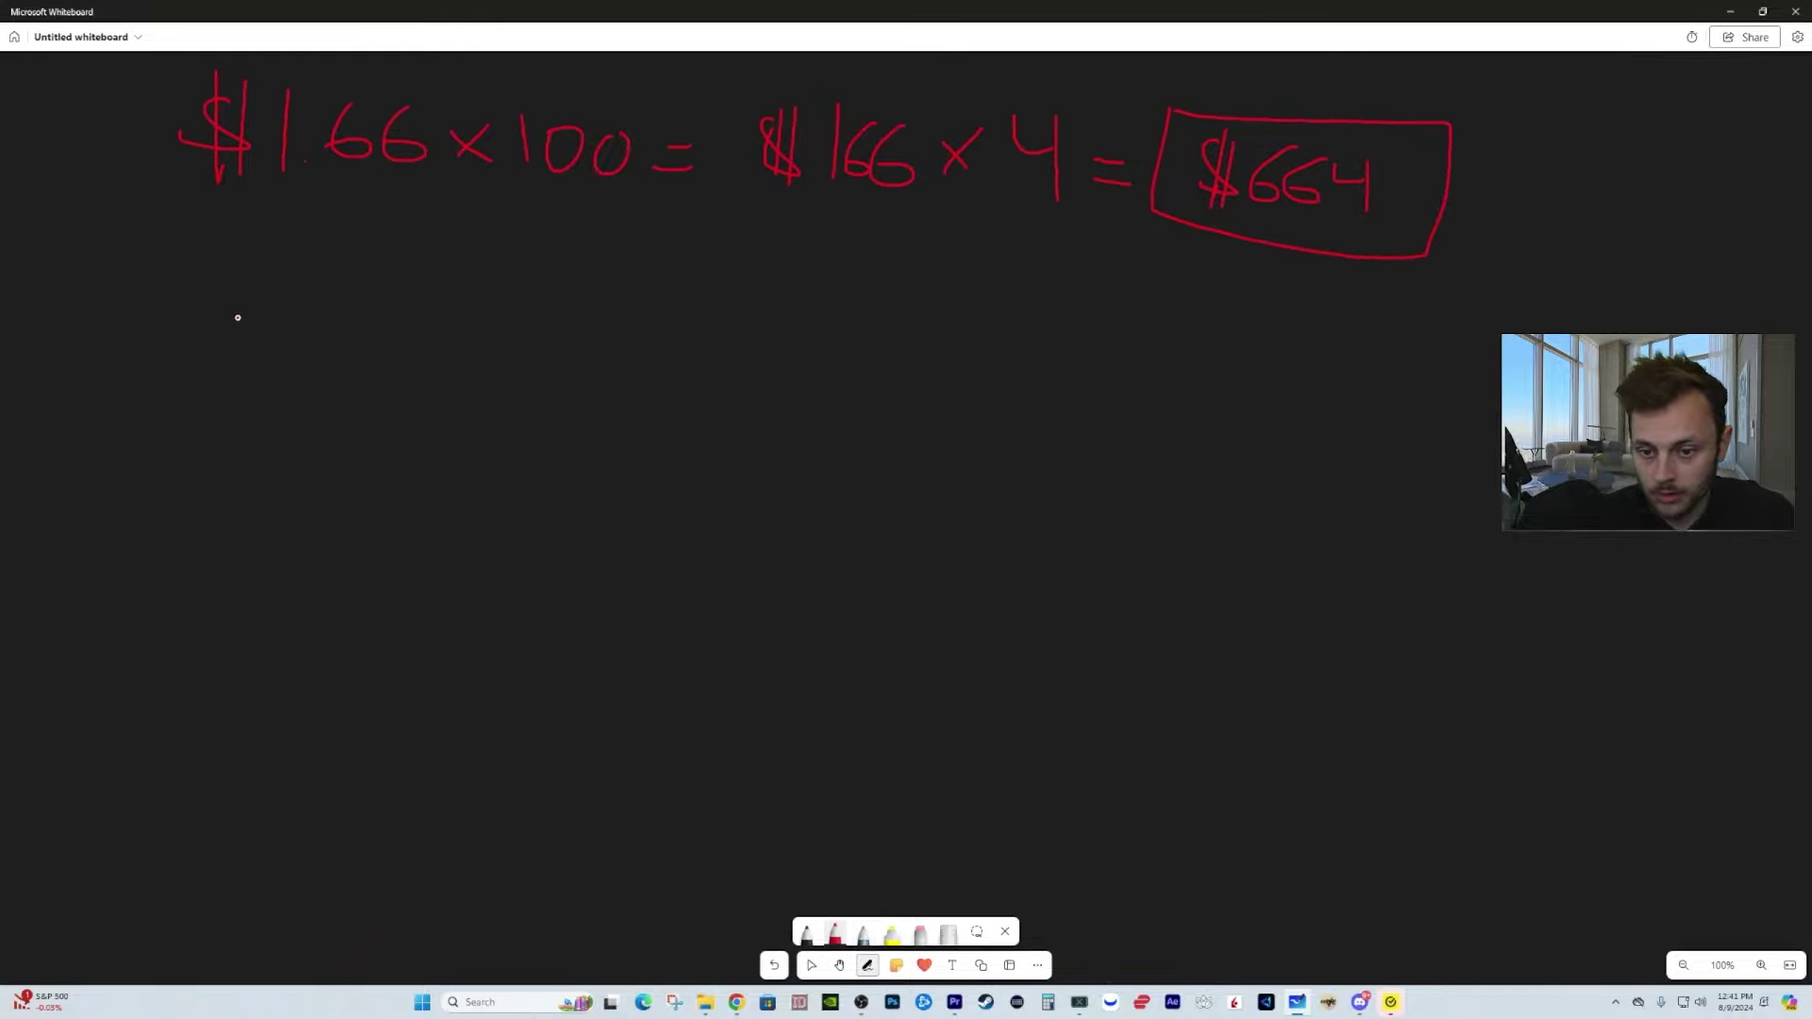
mouse_move(237, 318)
mouse_down()
mouse_move(239, 386)
mouse_move(204, 385)
mouse_up()
drag(237, 304, 224, 384)
mouse_move(272, 308)
mouse_down()
mouse_move(272, 387)
mouse_move(344, 349)
mouse_move(479, 404)
mouse_up()
mouse_move(509, 327)
mouse_down()
mouse_move(501, 392)
mouse_move(657, 372)
mouse_move(666, 397)
mouse_up()
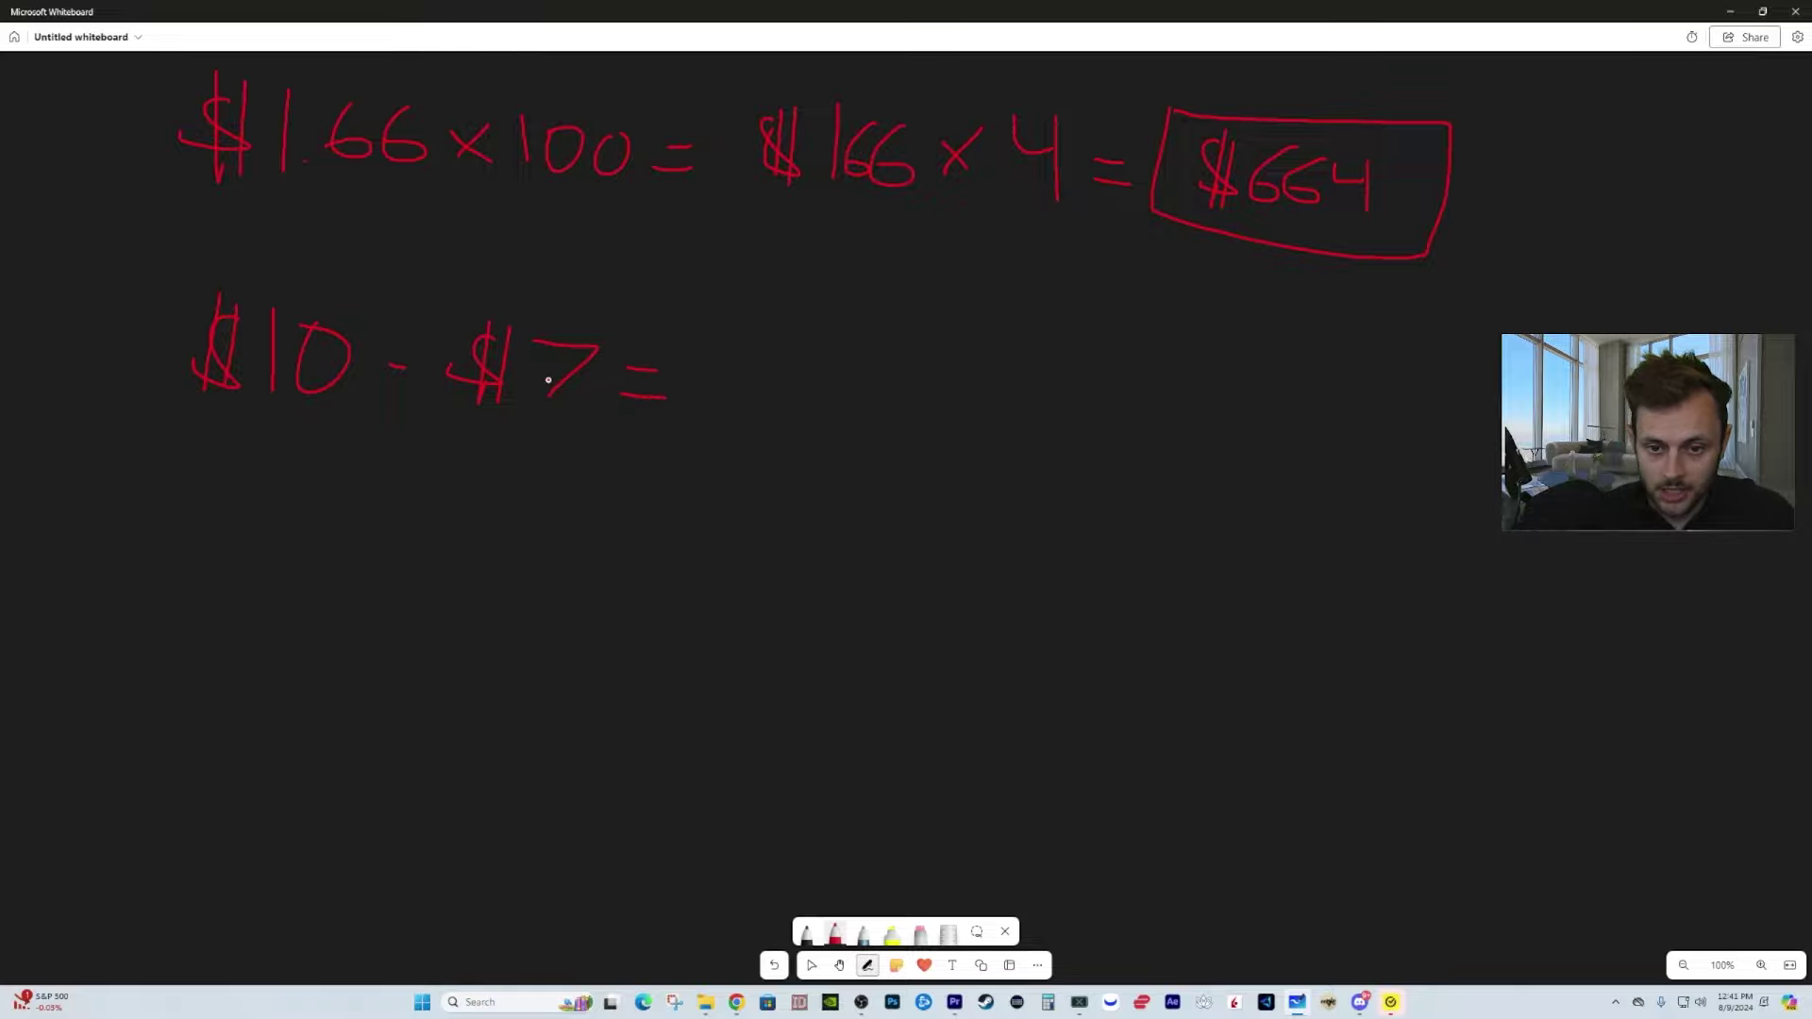
drag(763, 363, 745, 408)
mouse_move(761, 354)
mouse_down()
mouse_move(758, 425)
mouse_move(830, 387)
mouse_move(810, 423)
mouse_up()
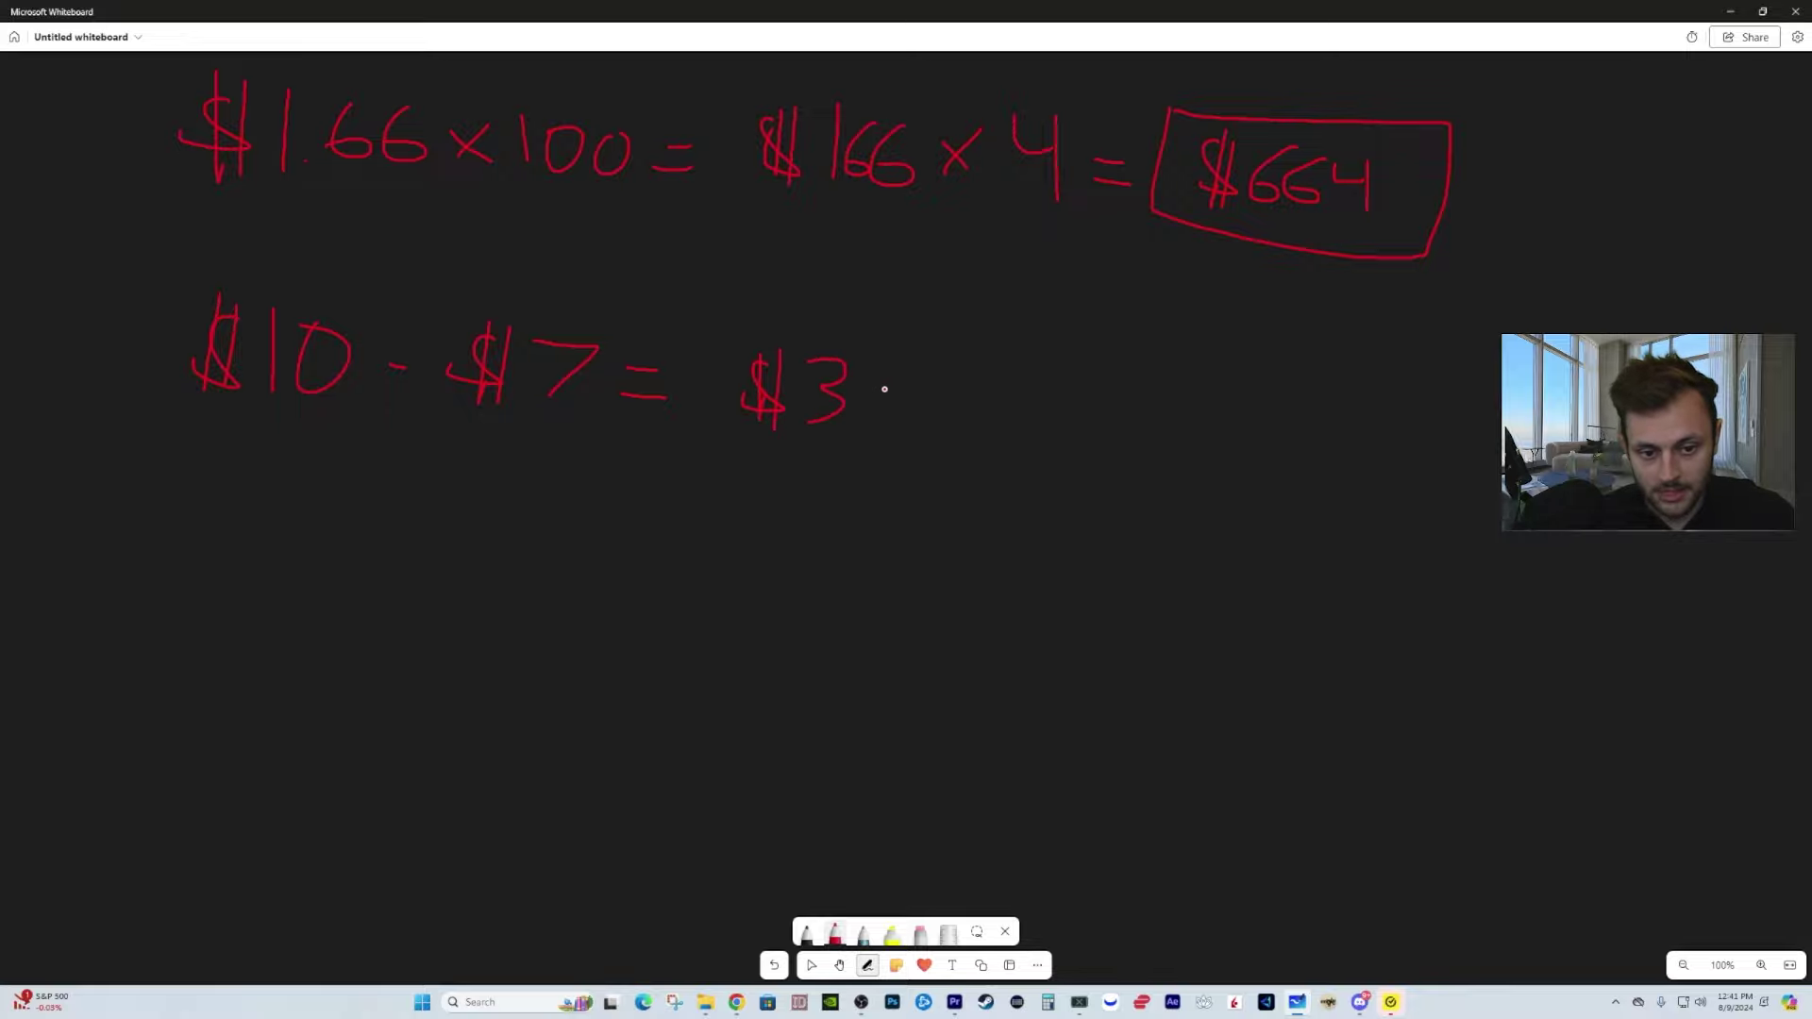
drag(908, 385, 878, 412)
mouse_move(873, 389)
mouse_down()
mouse_move(890, 409)
mouse_move(984, 387)
mouse_move(983, 438)
mouse_up()
mouse_move(1045, 383)
mouse_down()
mouse_move(1114, 396)
mouse_move(1075, 385)
mouse_up()
mouse_move(1138, 419)
mouse_down()
mouse_move(1167, 416)
mouse_move(1161, 437)
mouse_up()
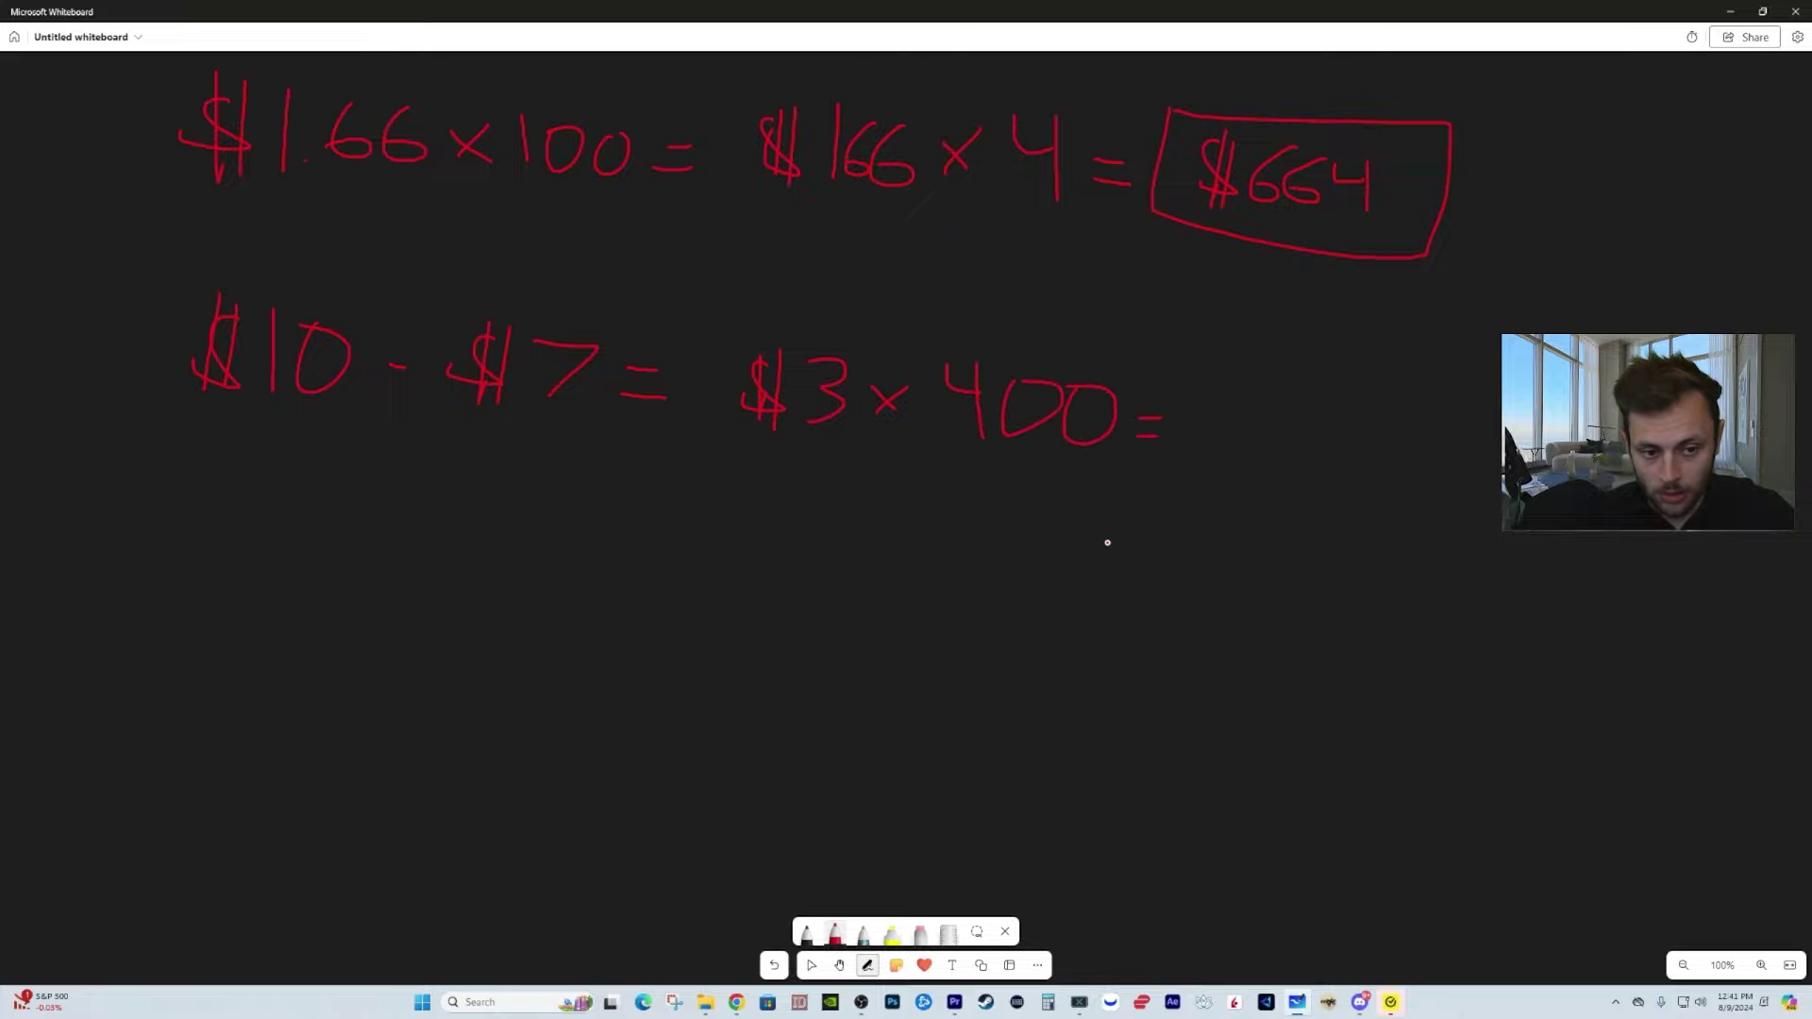
mouse_move(1244, 395)
mouse_down()
mouse_move(1205, 431)
mouse_move(1250, 462)
mouse_move(1282, 451)
mouse_up()
drag(1315, 444, 1310, 481)
mouse_move(1327, 406)
mouse_down()
mouse_move(1362, 439)
mouse_move(1383, 400)
mouse_move(1422, 400)
mouse_up()
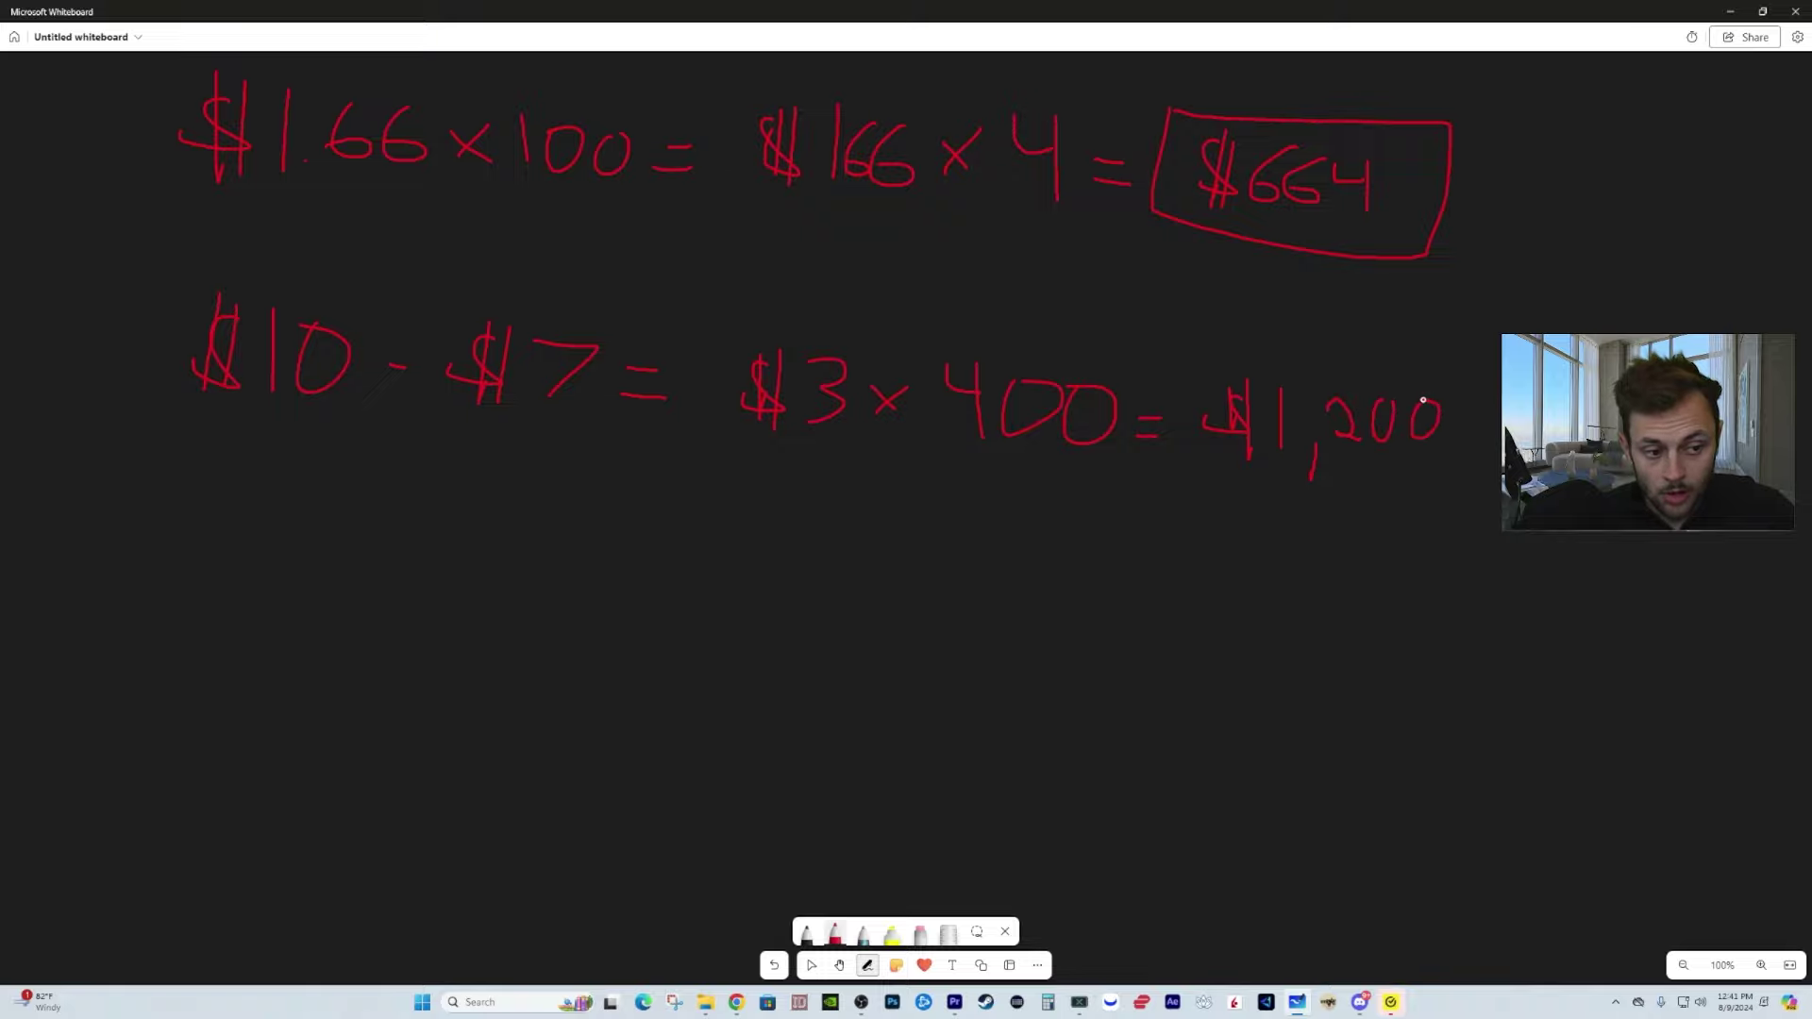
Step: Shift the board left, write −$664 under $1,200, underline it, and box the $536 result
click(811, 964)
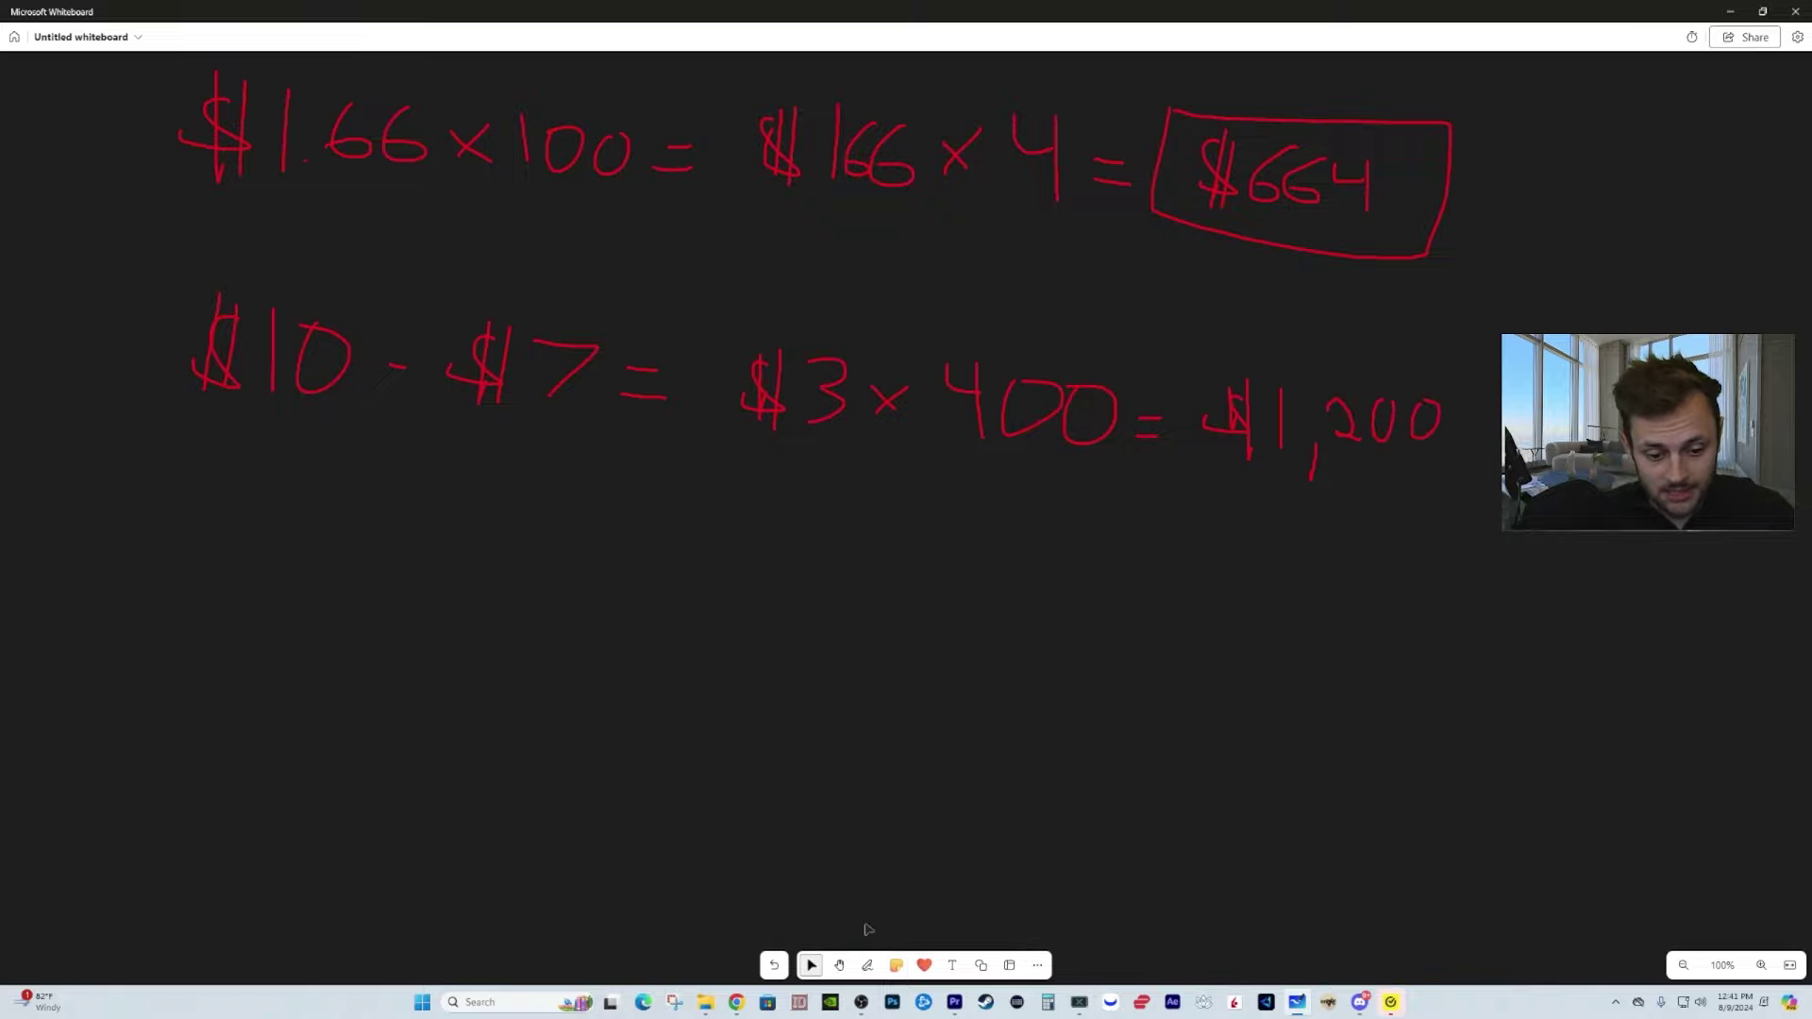
click(839, 964)
drag(1269, 704, 1080, 673)
click(867, 964)
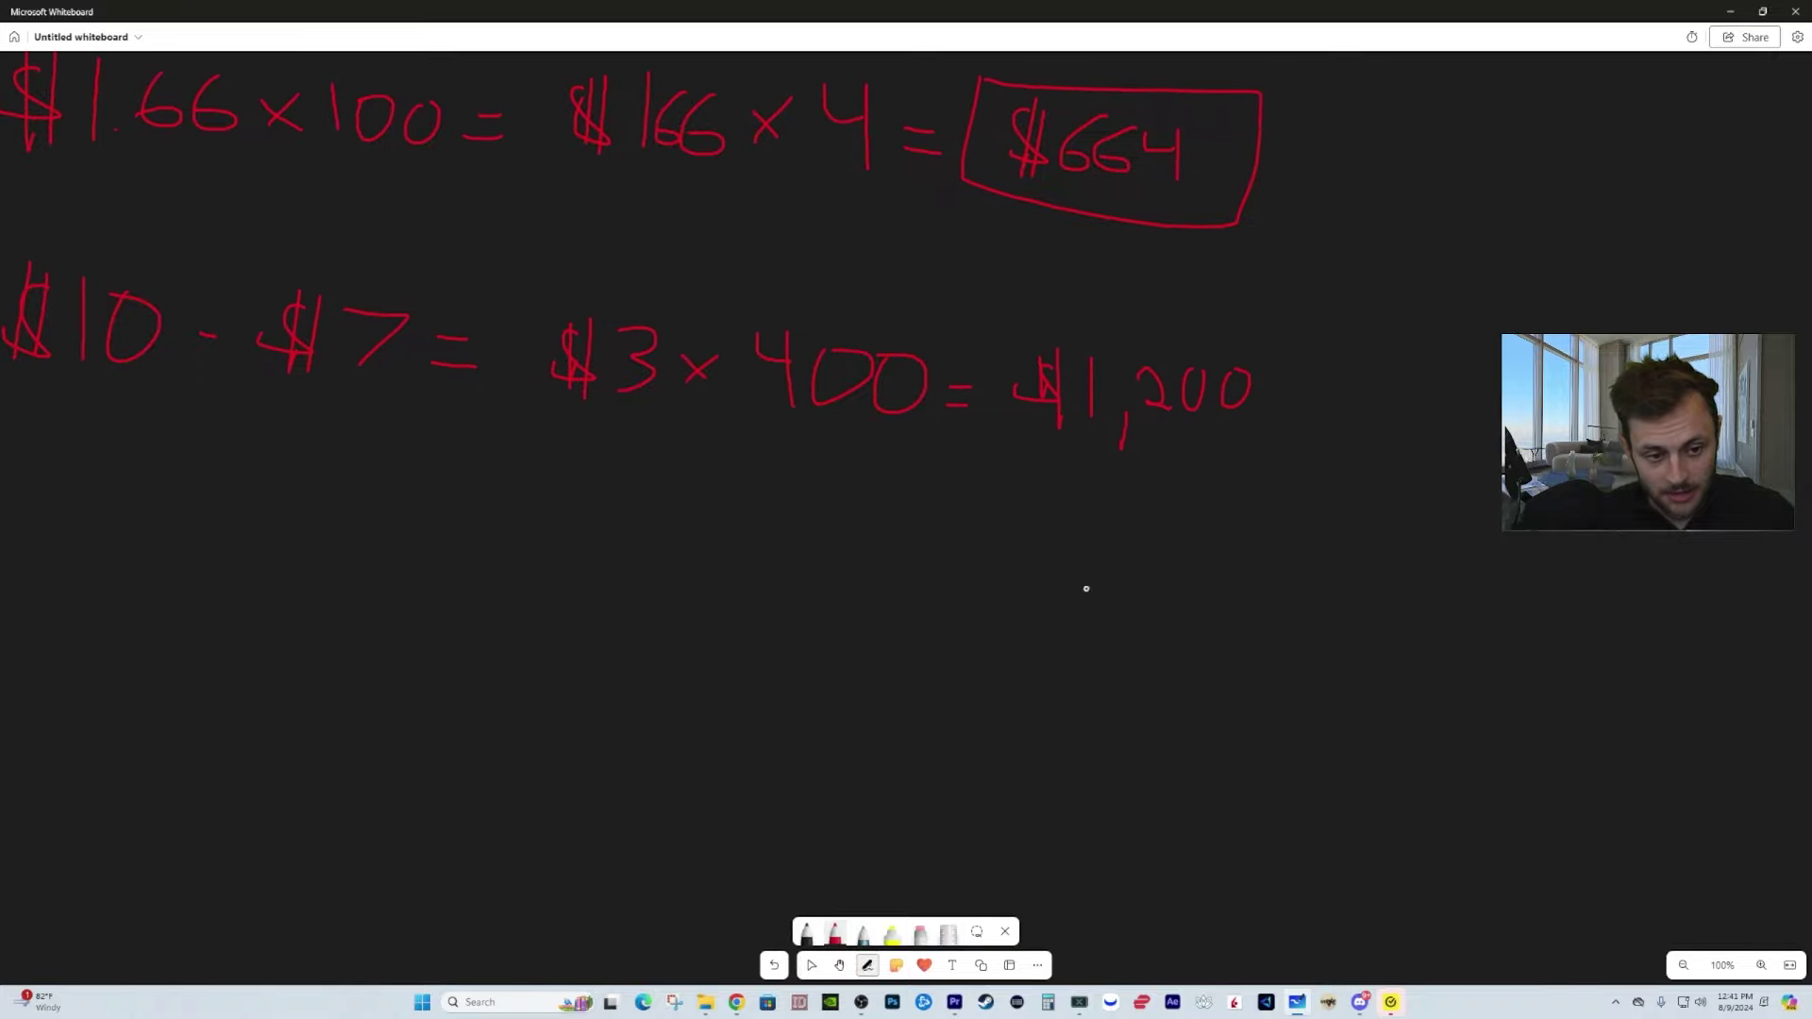
mouse_move(941, 512)
mouse_down()
mouse_move(989, 507)
mouse_move(1047, 535)
mouse_move(1187, 514)
mouse_up()
drag(1192, 491, 1183, 543)
drag(1071, 577, 1305, 576)
mouse_move(970, 609)
mouse_down()
mouse_move(928, 649)
mouse_move(963, 630)
mouse_move(959, 677)
mouse_up()
mouse_move(1040, 612)
mouse_down()
mouse_move(1016, 665)
mouse_move(1114, 651)
mouse_up()
mouse_move(931, 594)
mouse_down()
mouse_move(1019, 728)
mouse_move(934, 601)
mouse_up()
click(811, 965)
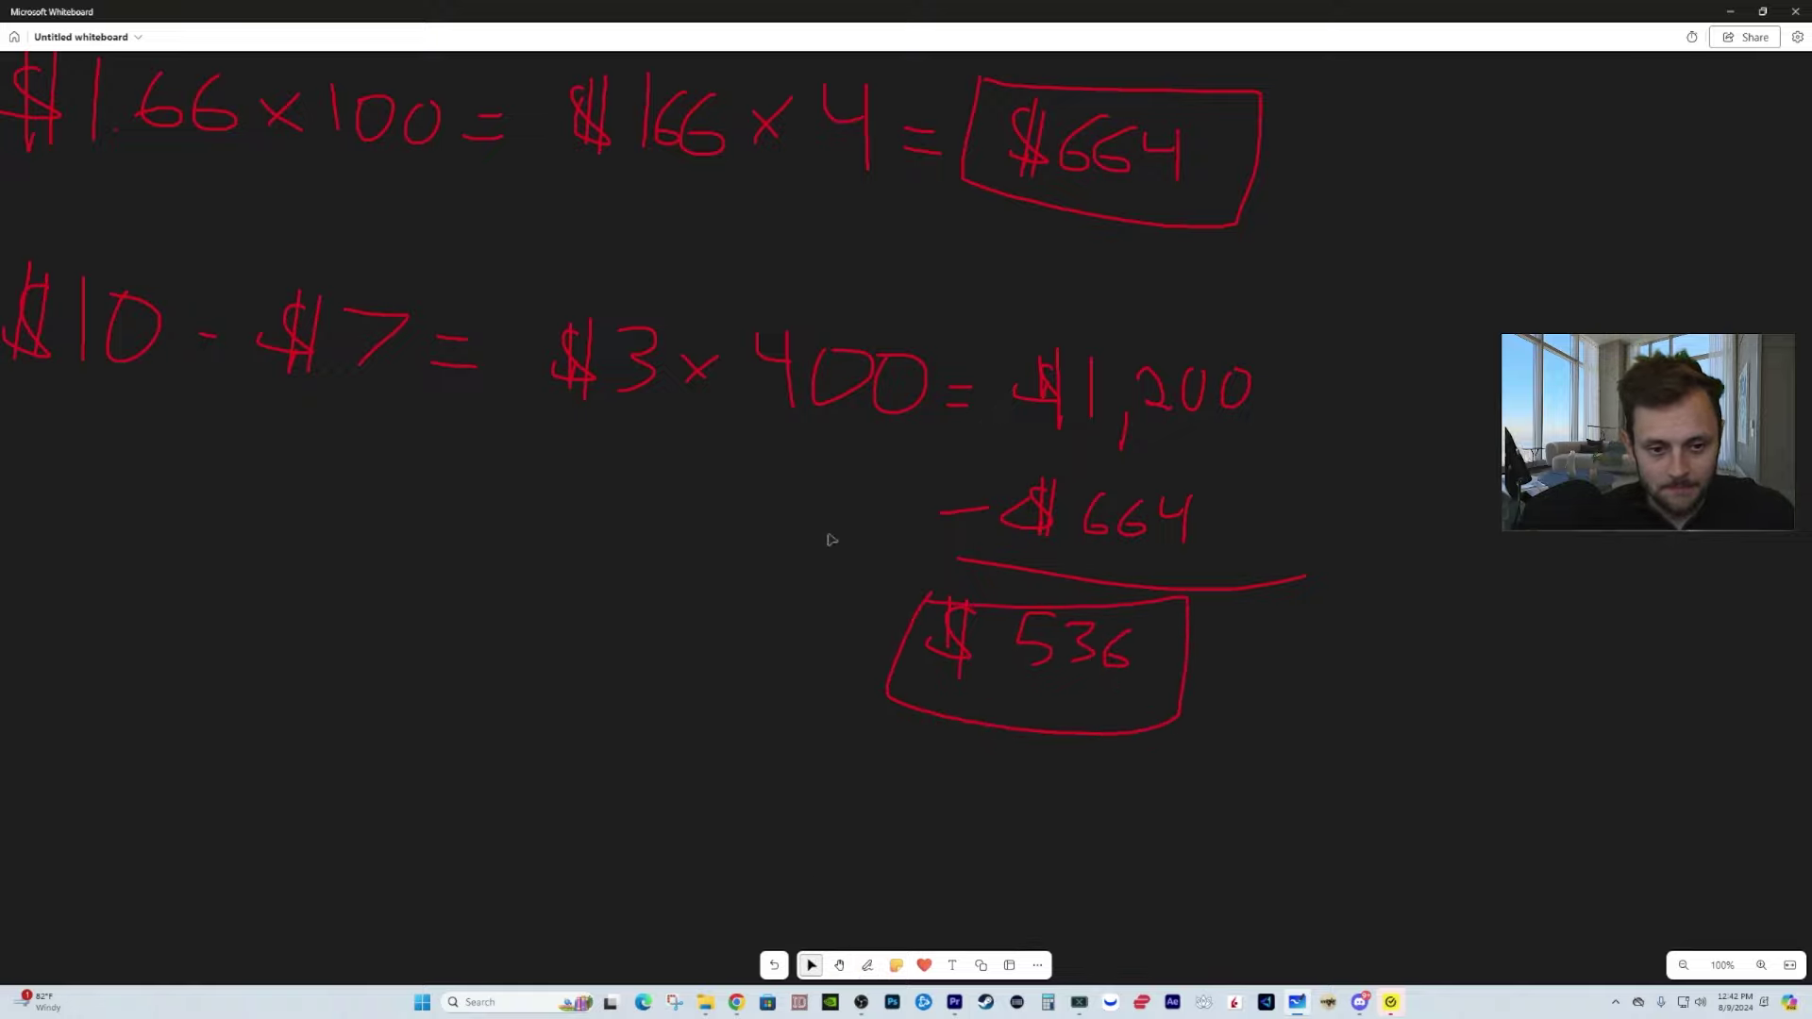
click(838, 964)
drag(679, 585, 784, 732)
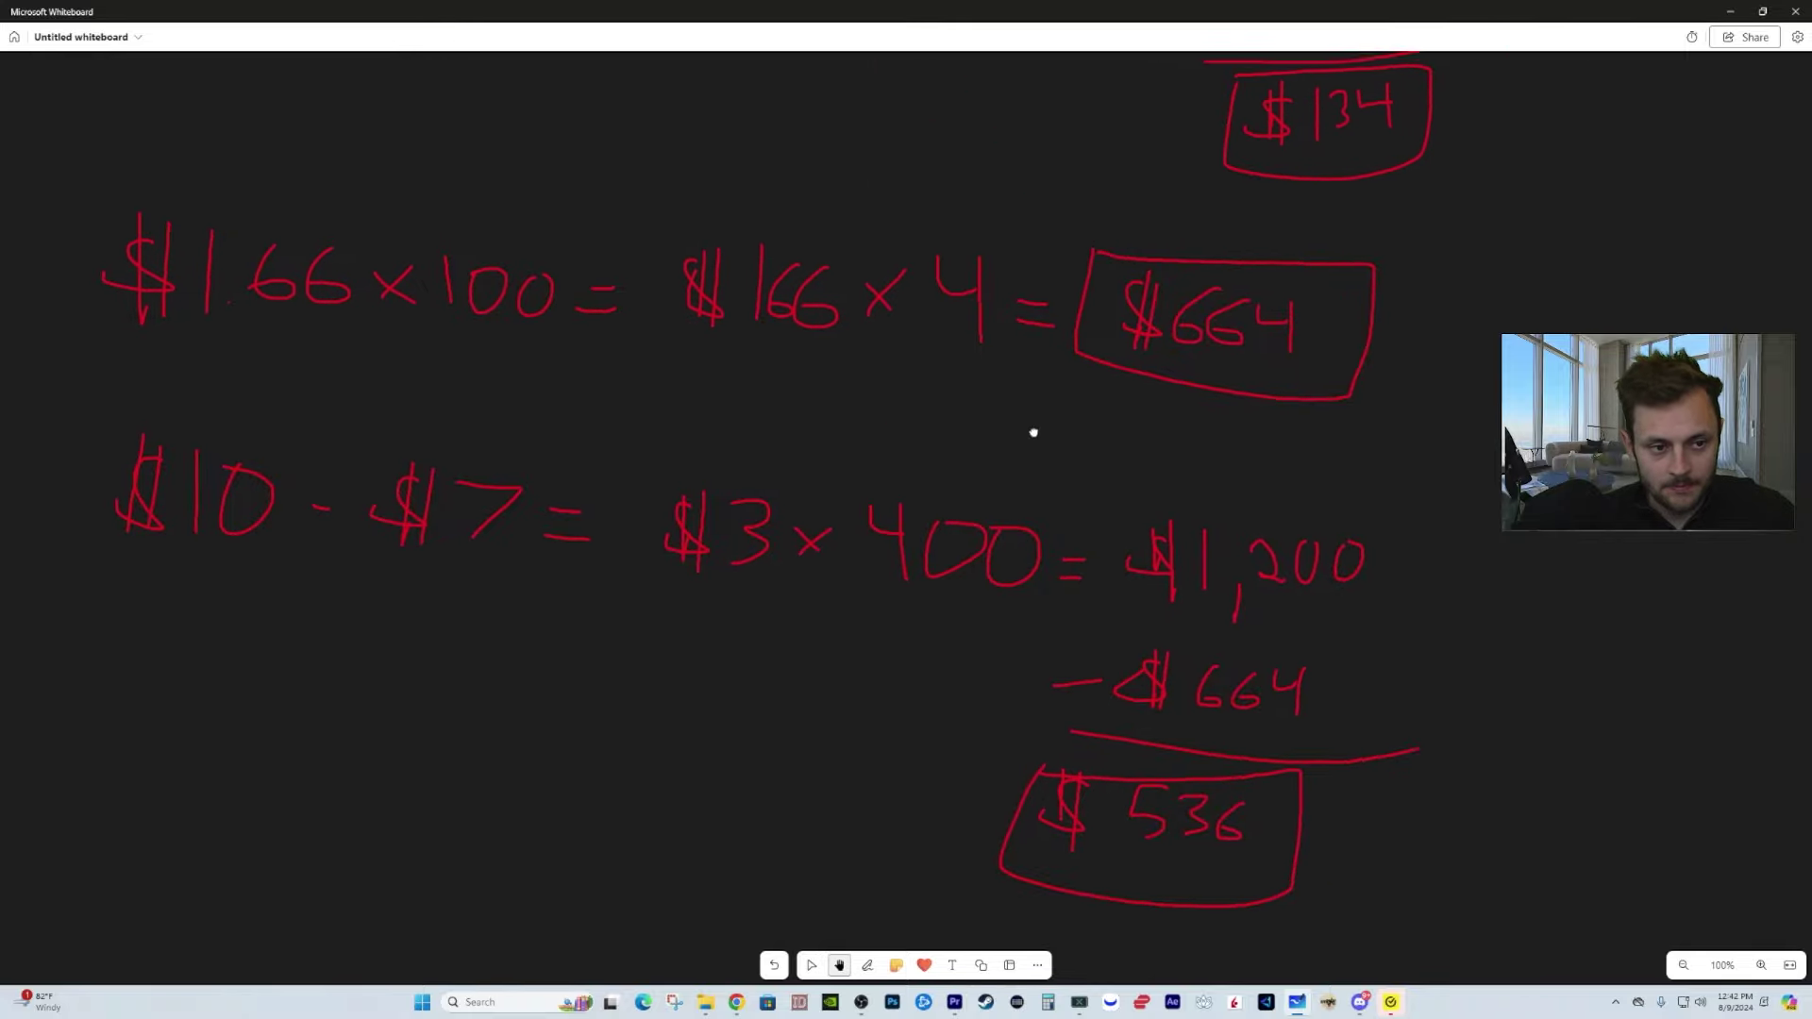
drag(1025, 452, 931, 579)
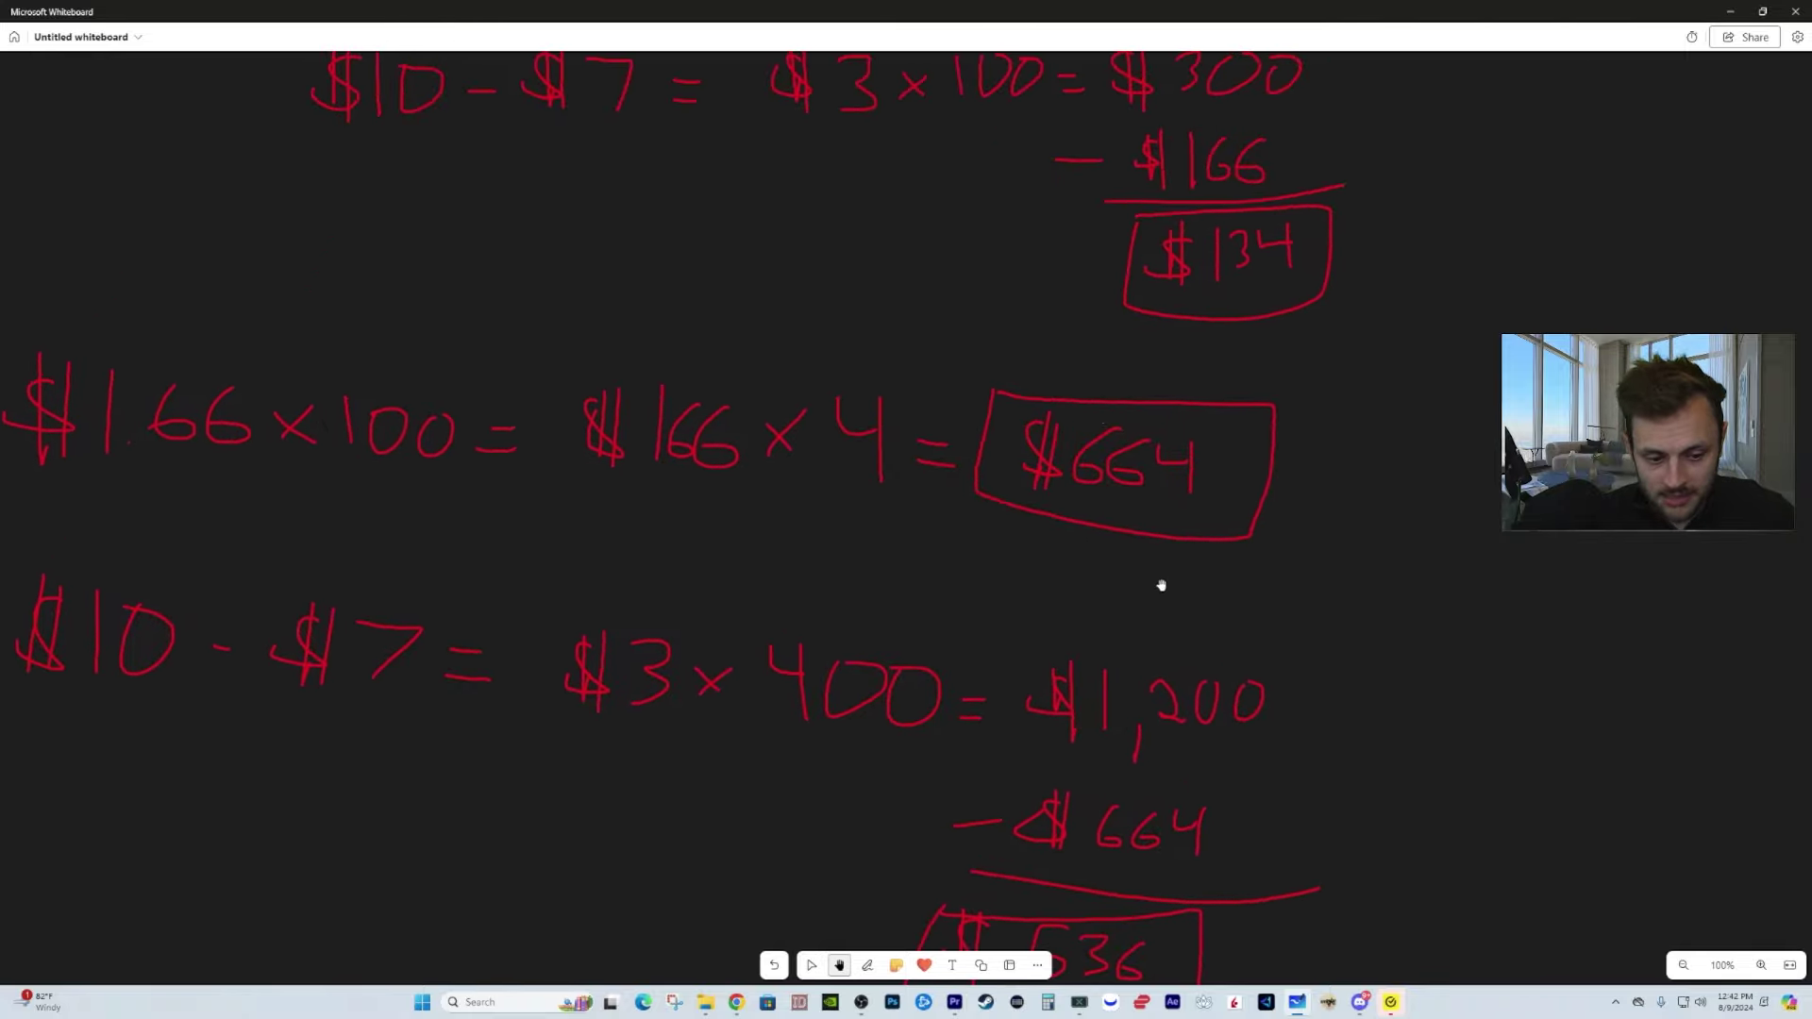
drag(1162, 584, 1096, 372)
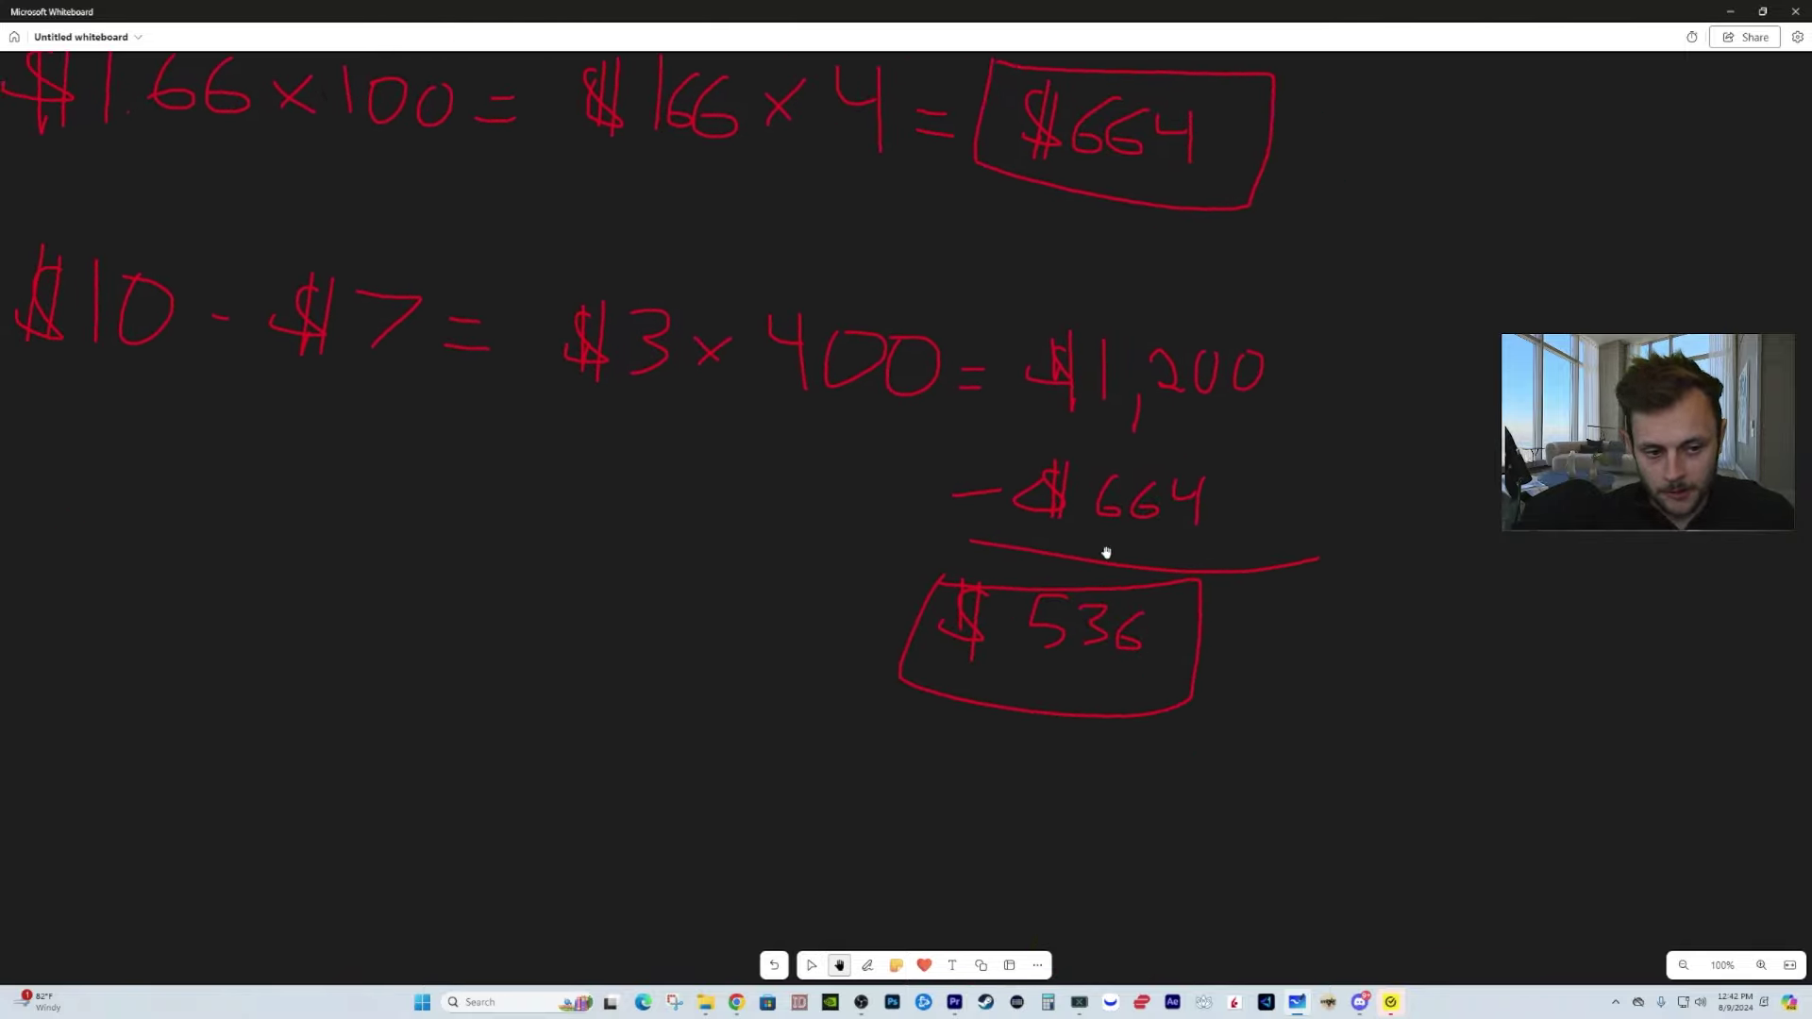
scroll(1069, 548, up, 10)
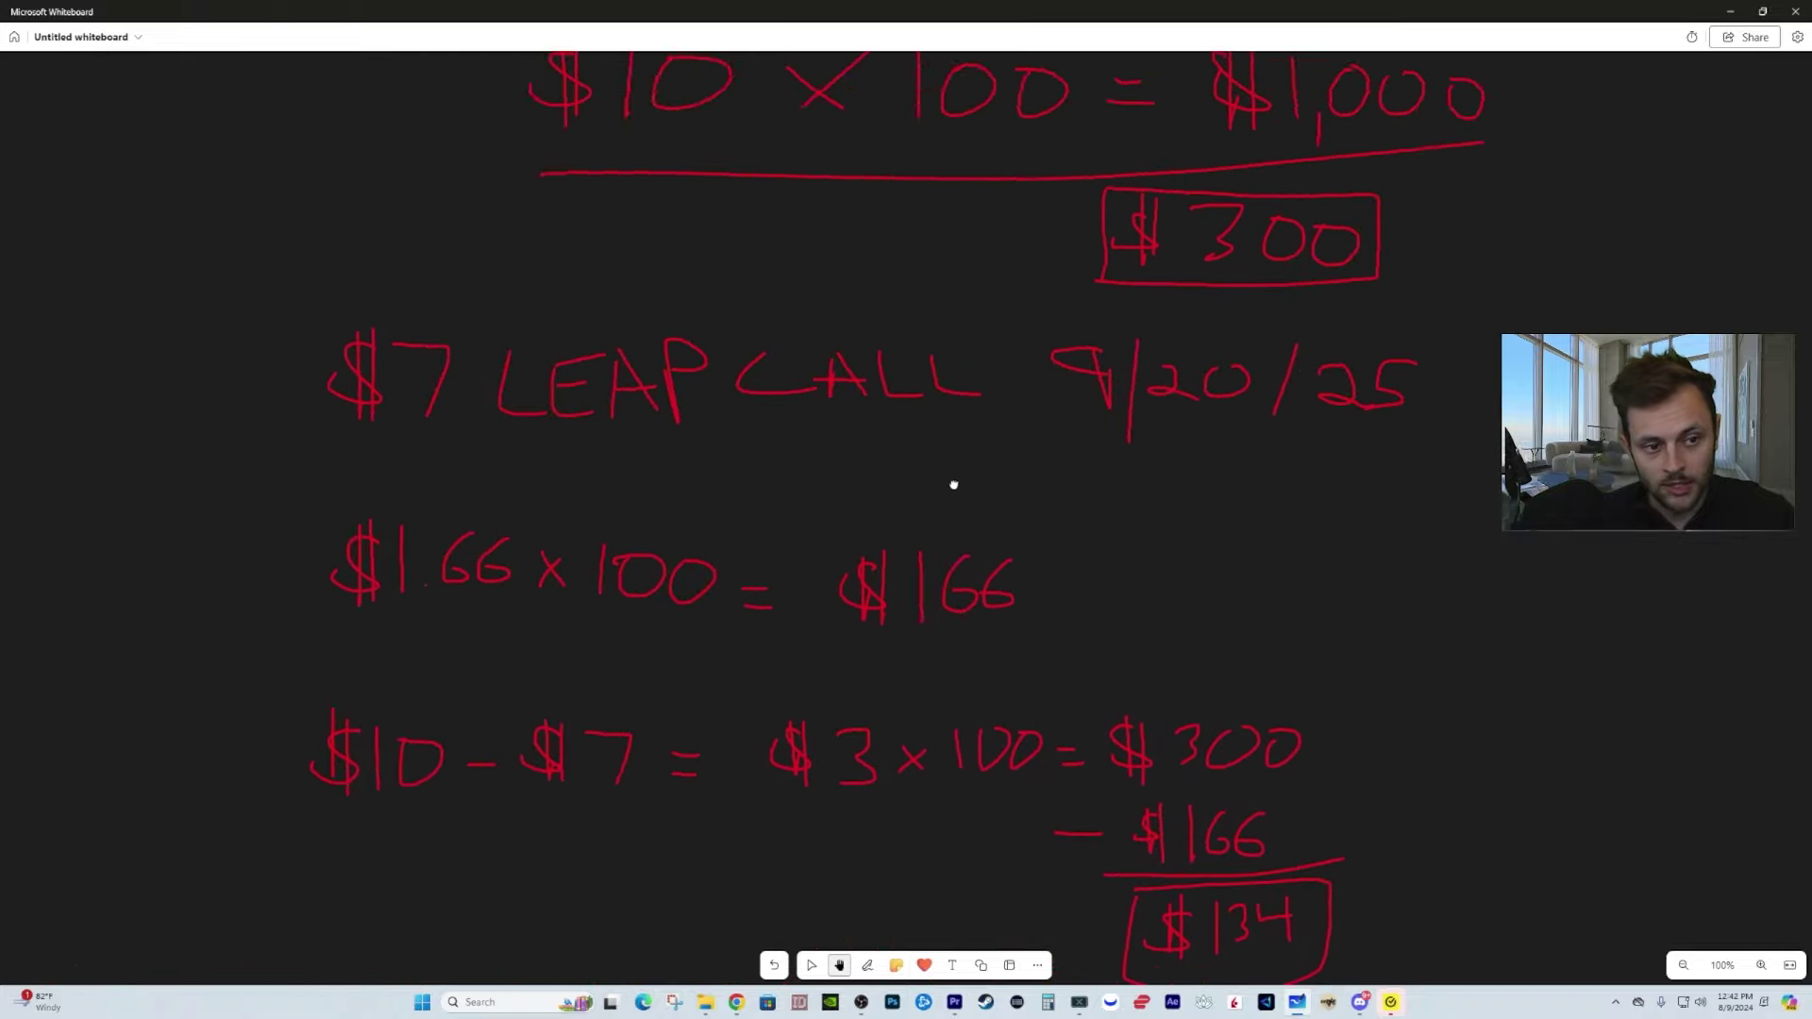
scroll(949, 526, up, 3)
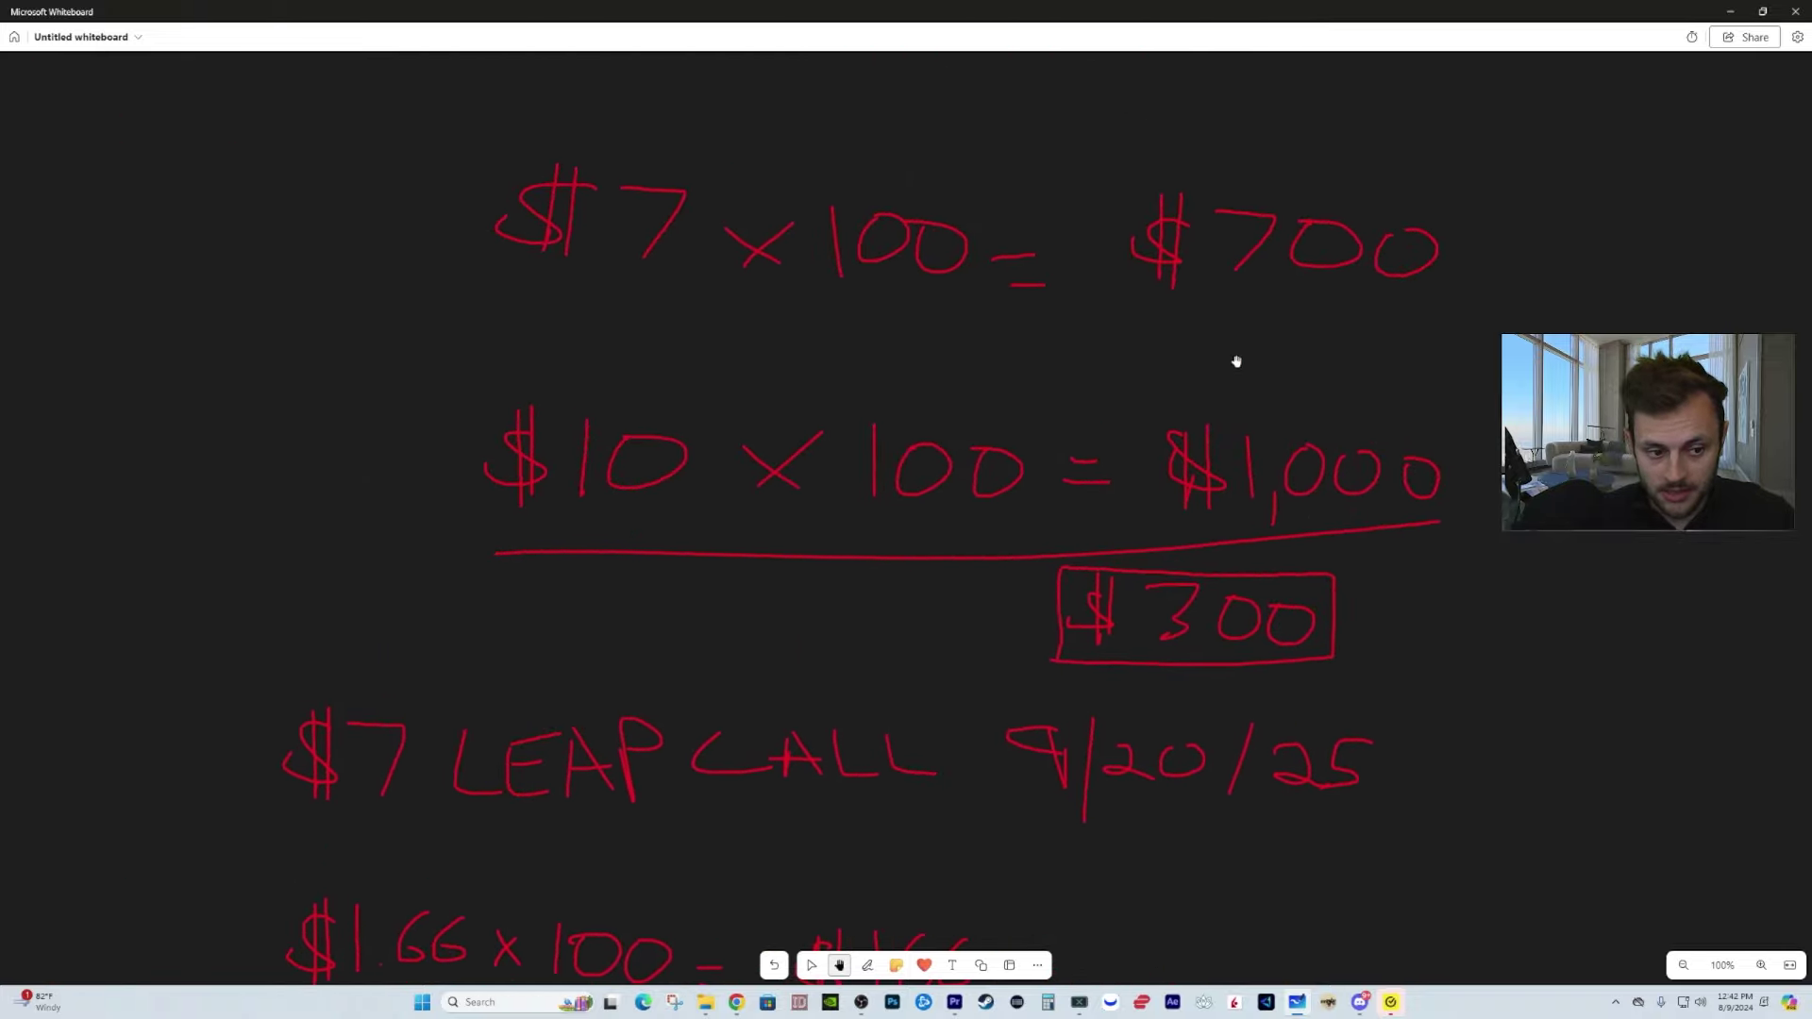
drag(1236, 361, 1156, 247)
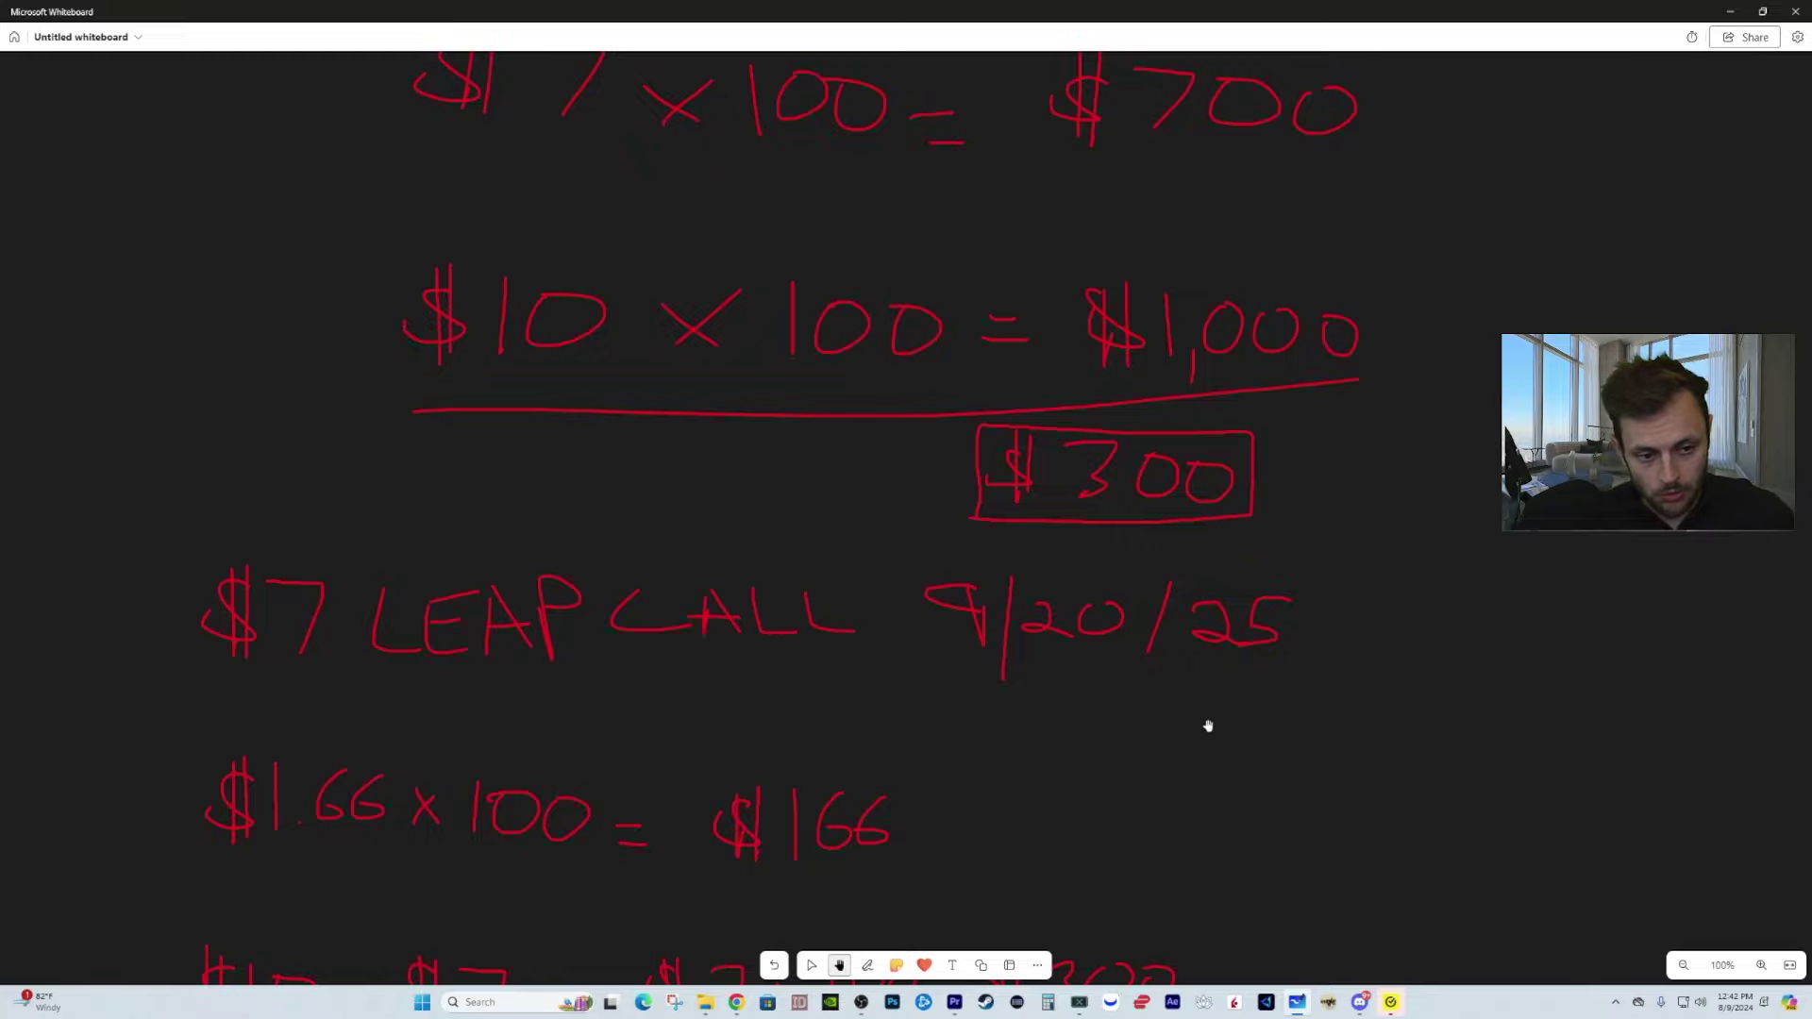
drag(1205, 727, 1197, 332)
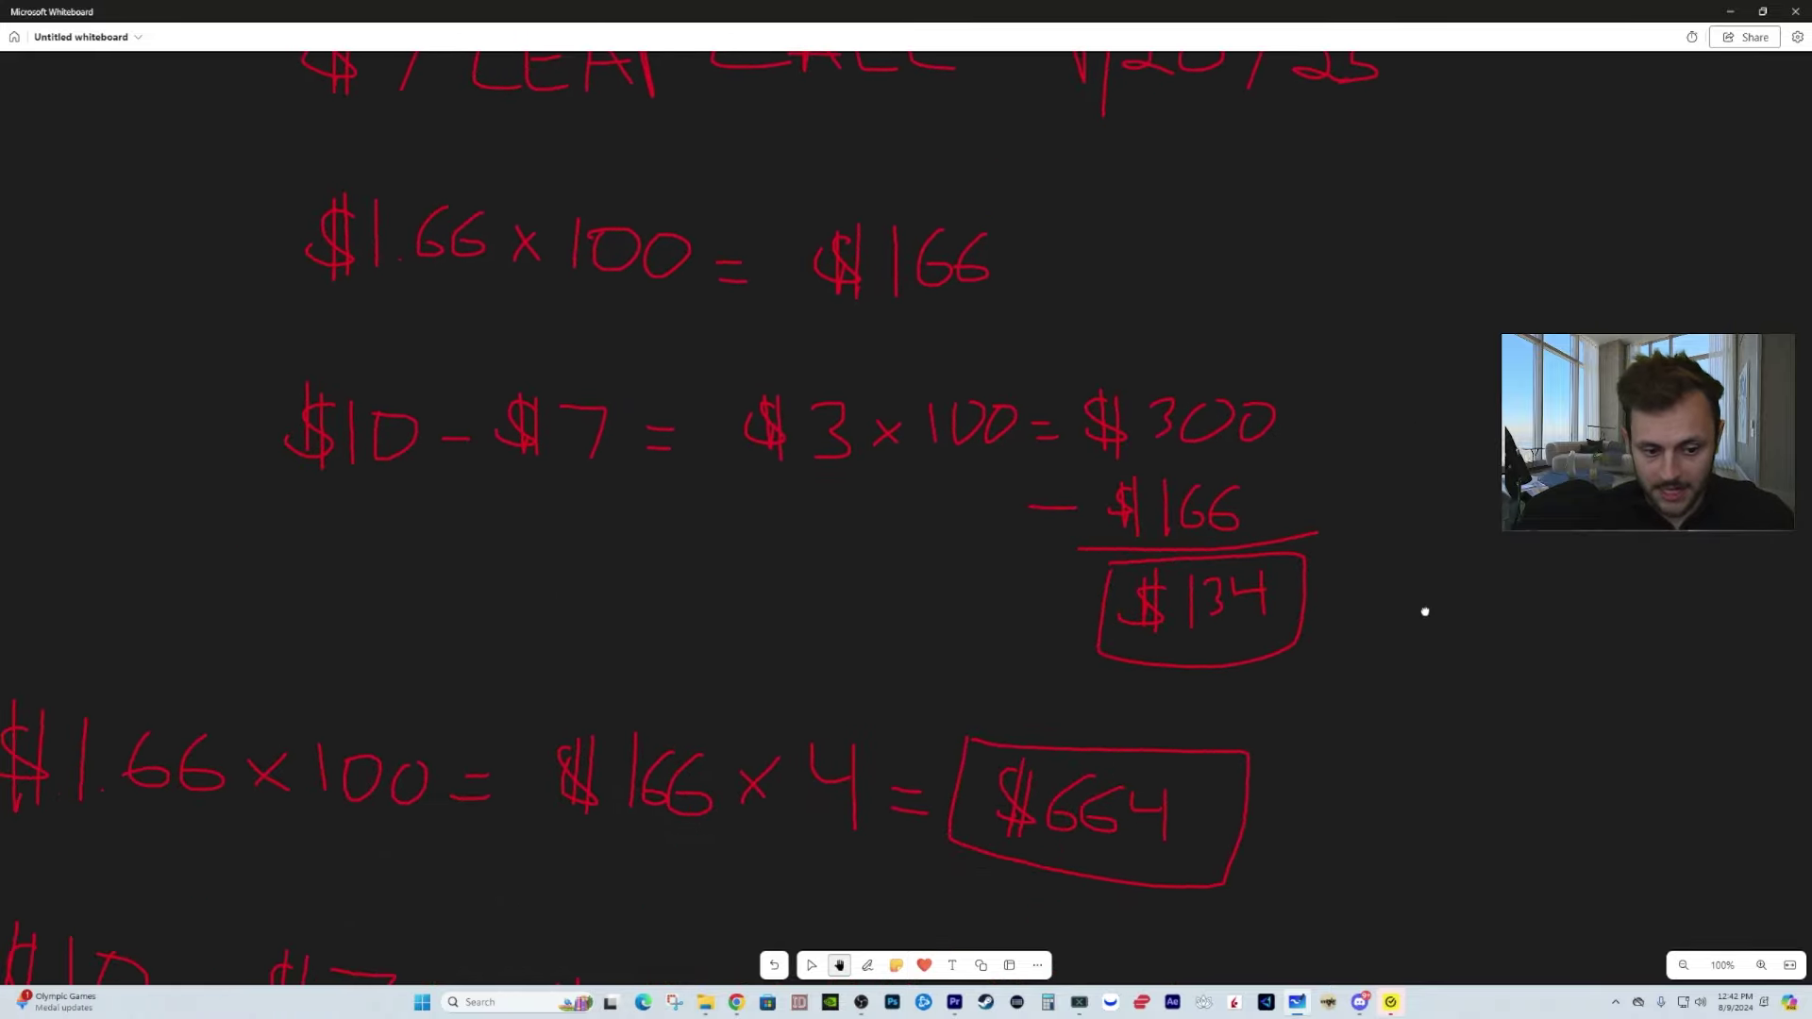
scroll(1428, 598, down, 3)
scroll(1482, 565, down, 1)
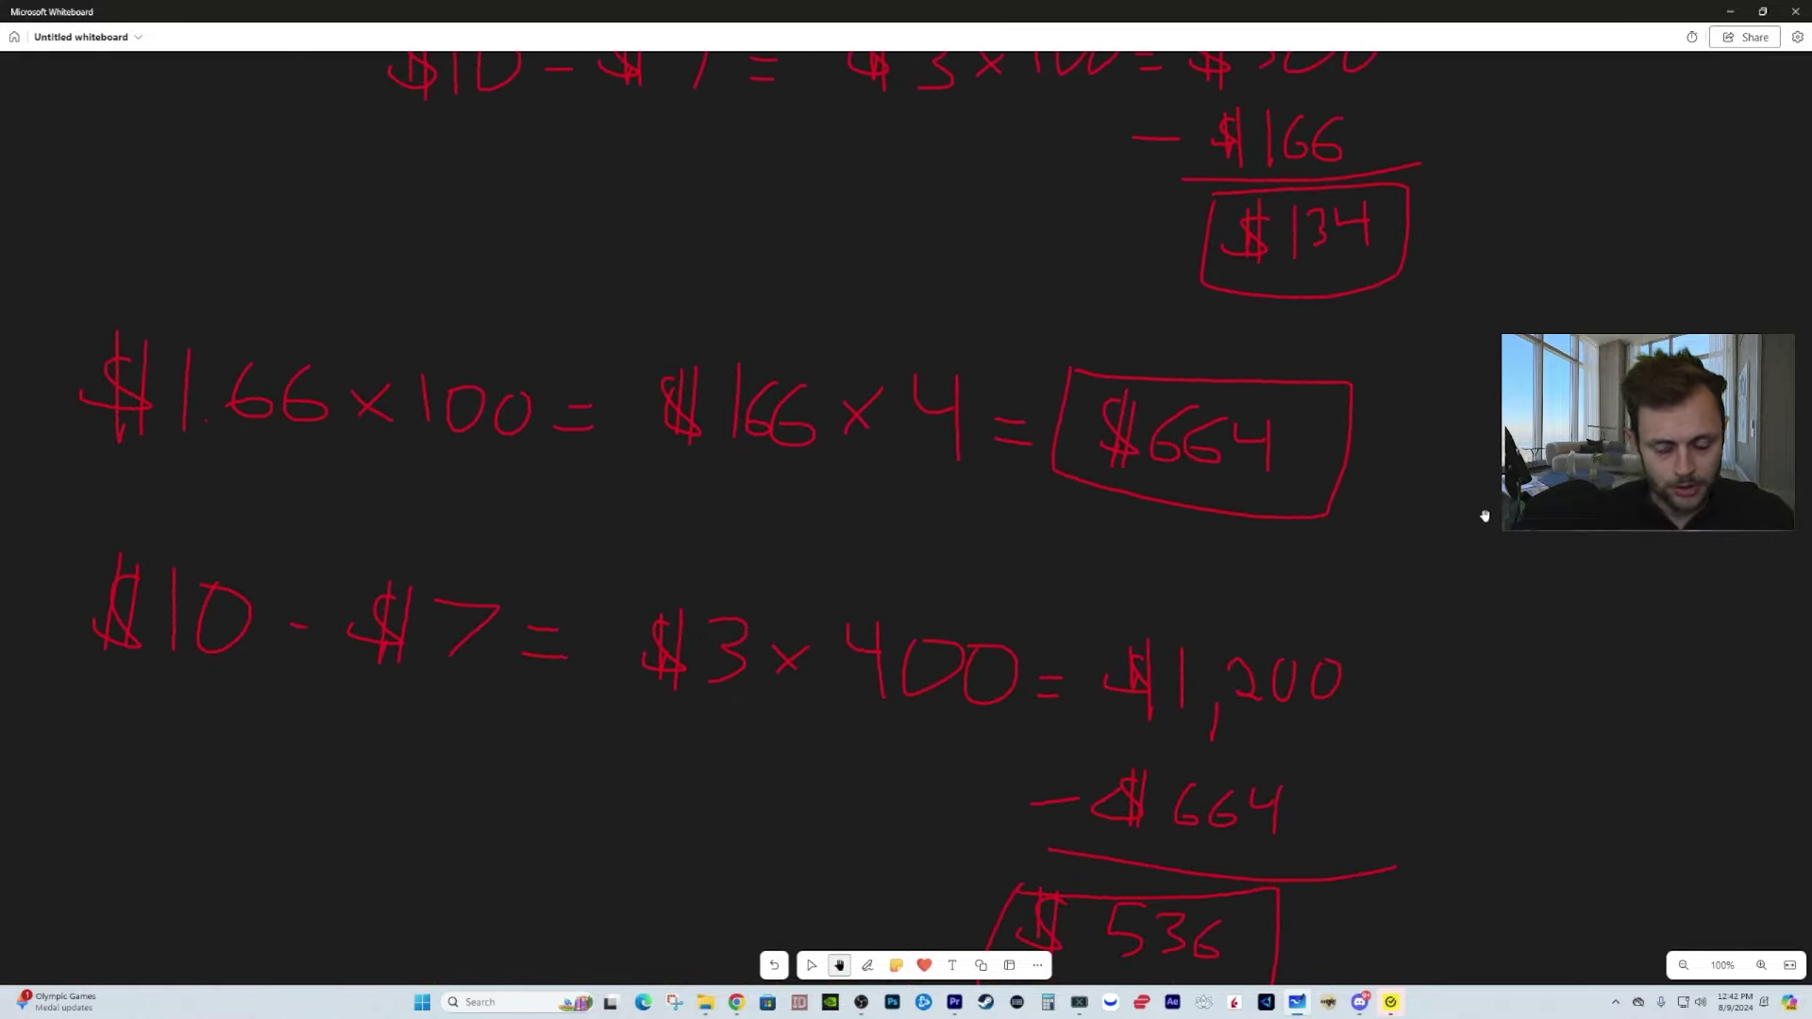
scroll(1468, 592, down, 1)
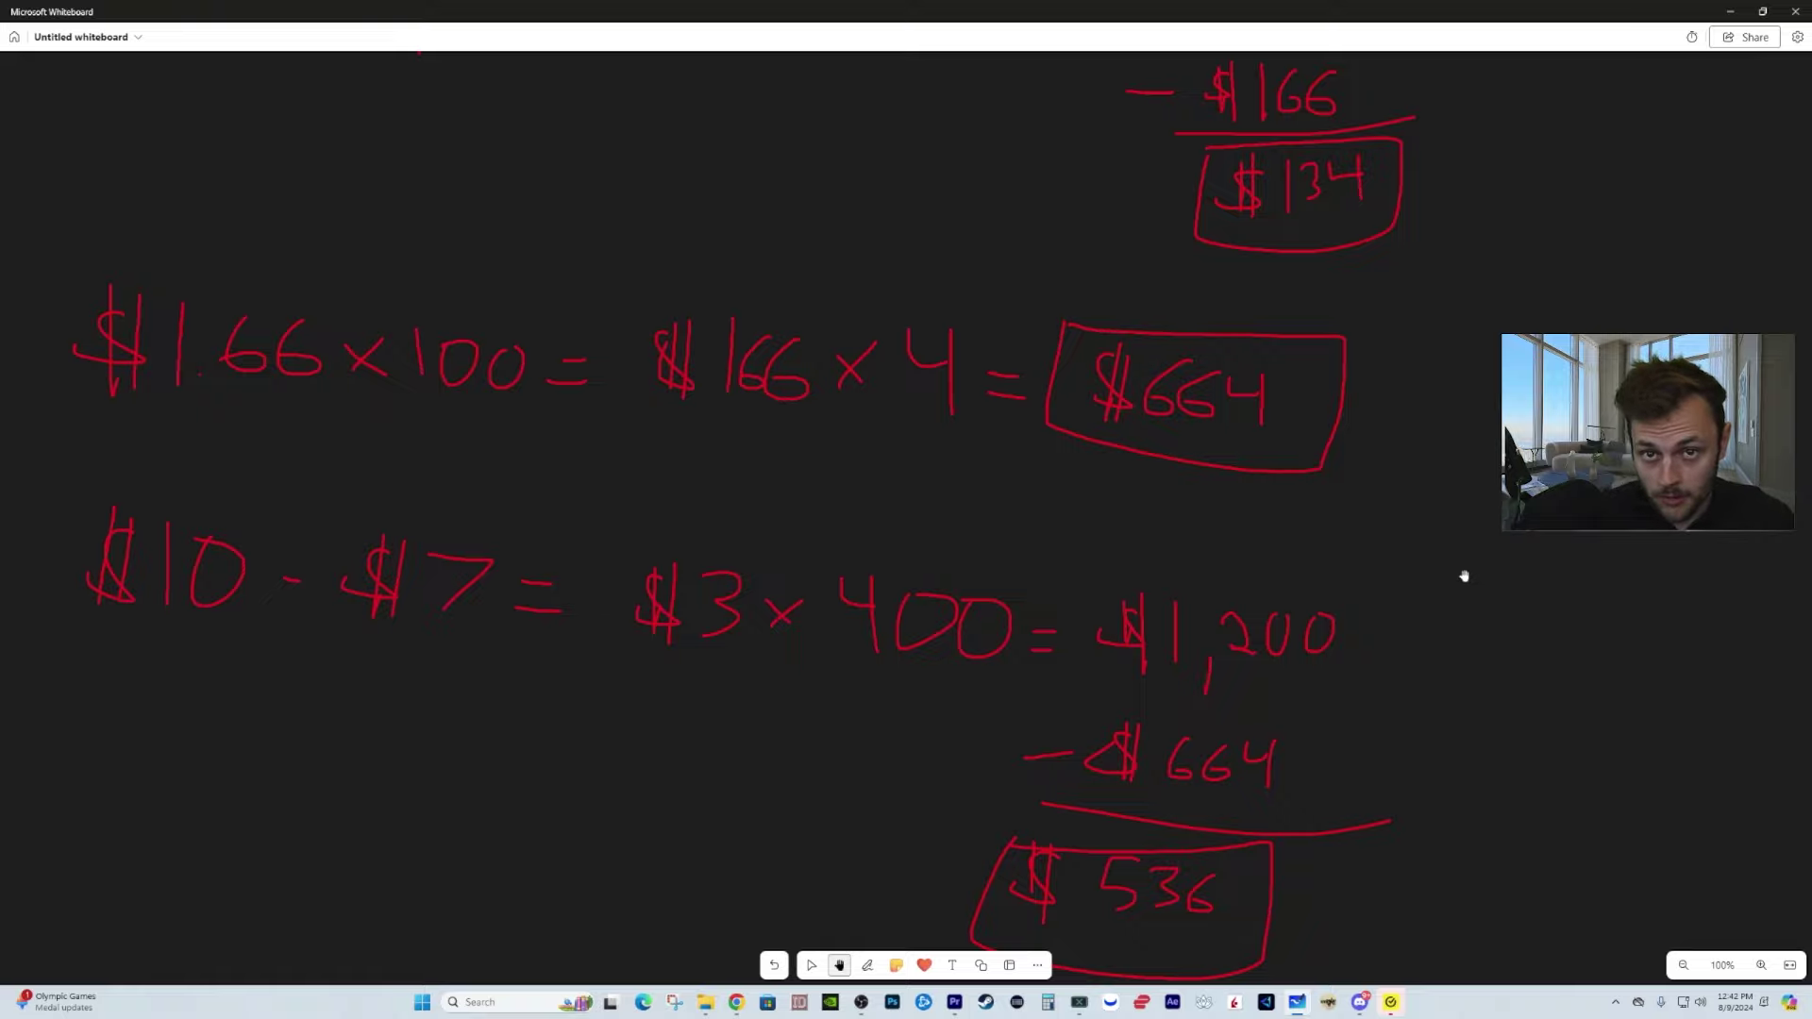
scroll(1435, 618, down, 1)
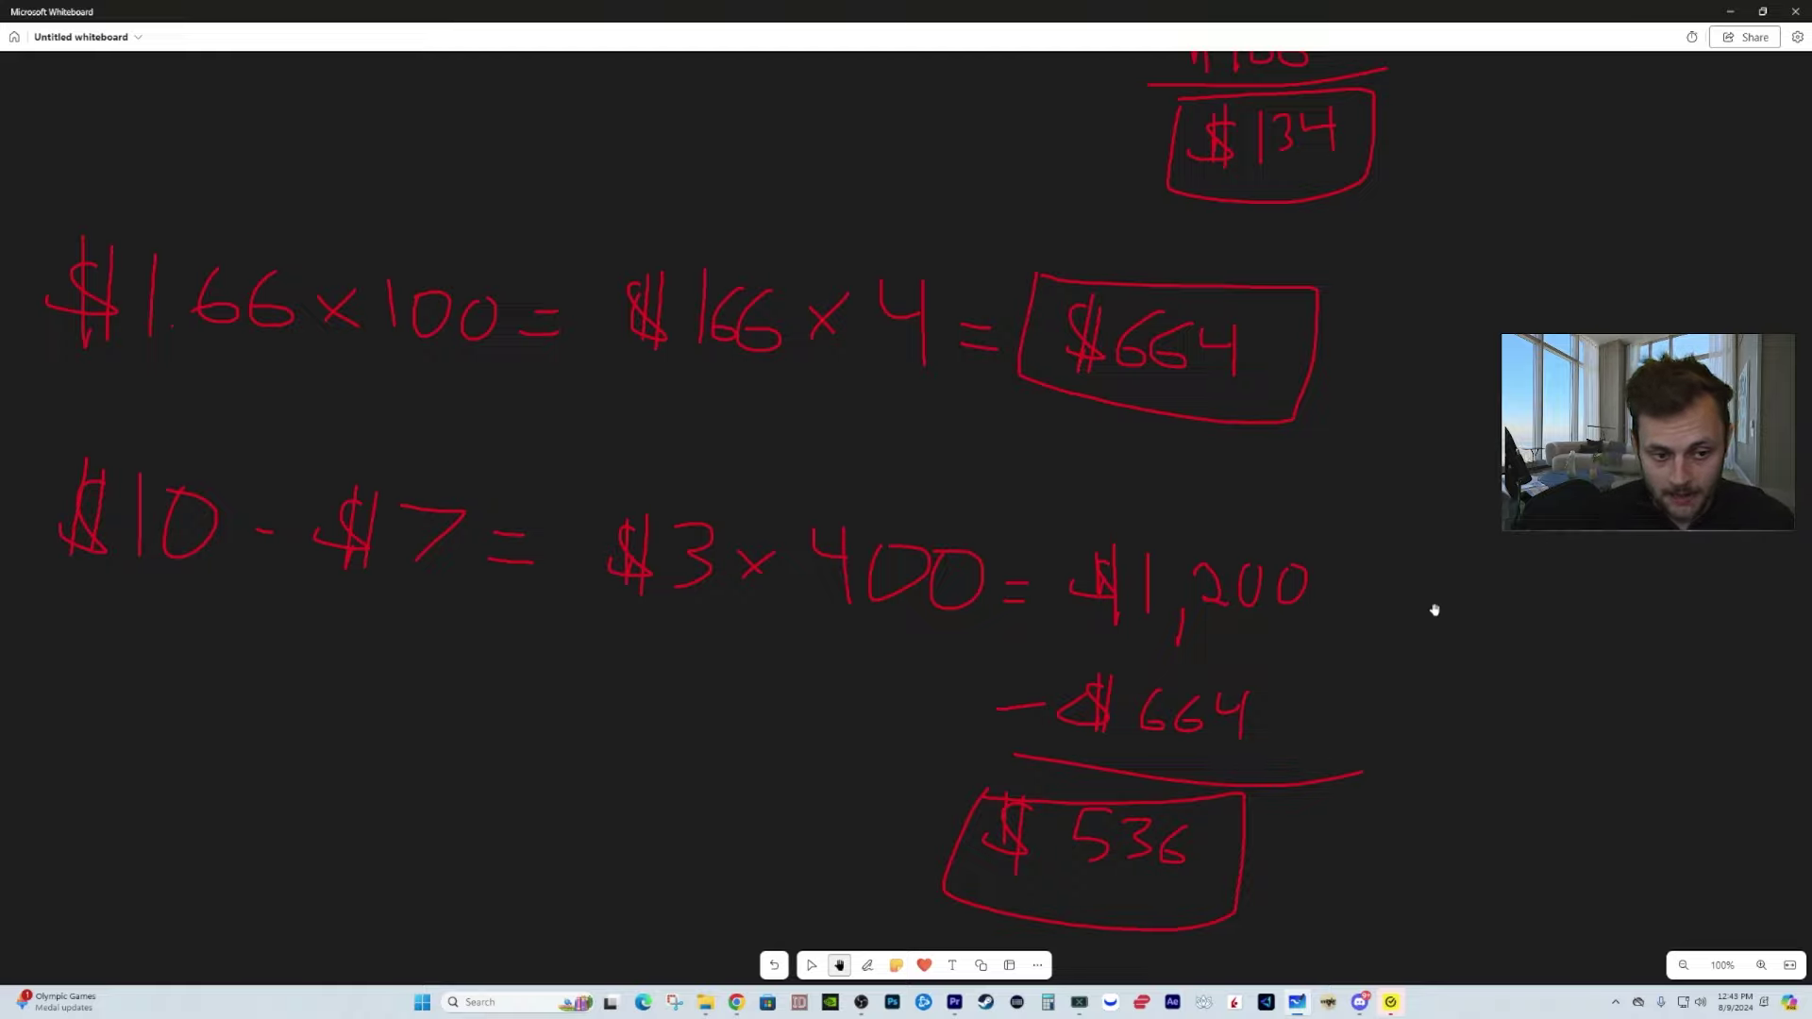
scroll(1433, 634, down, 2)
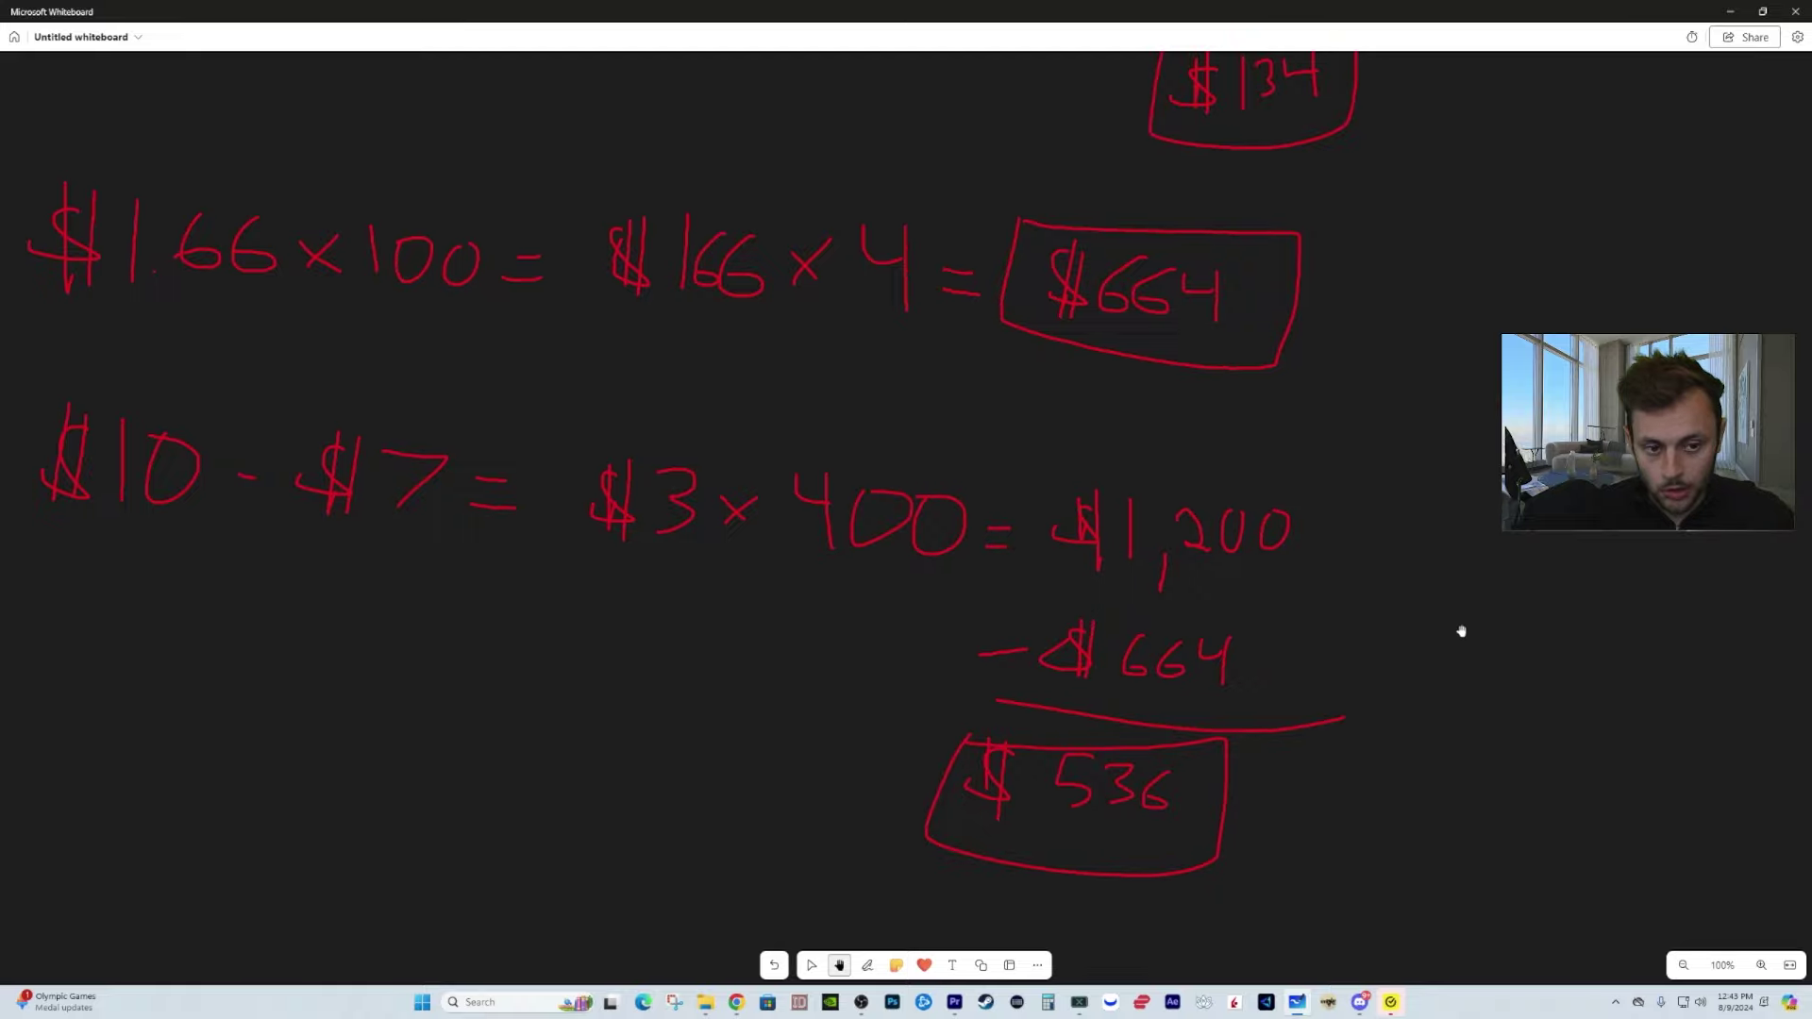
drag(1460, 635, 1415, 660)
scroll(1453, 585, up, 3)
drag(1415, 506, 1421, 598)
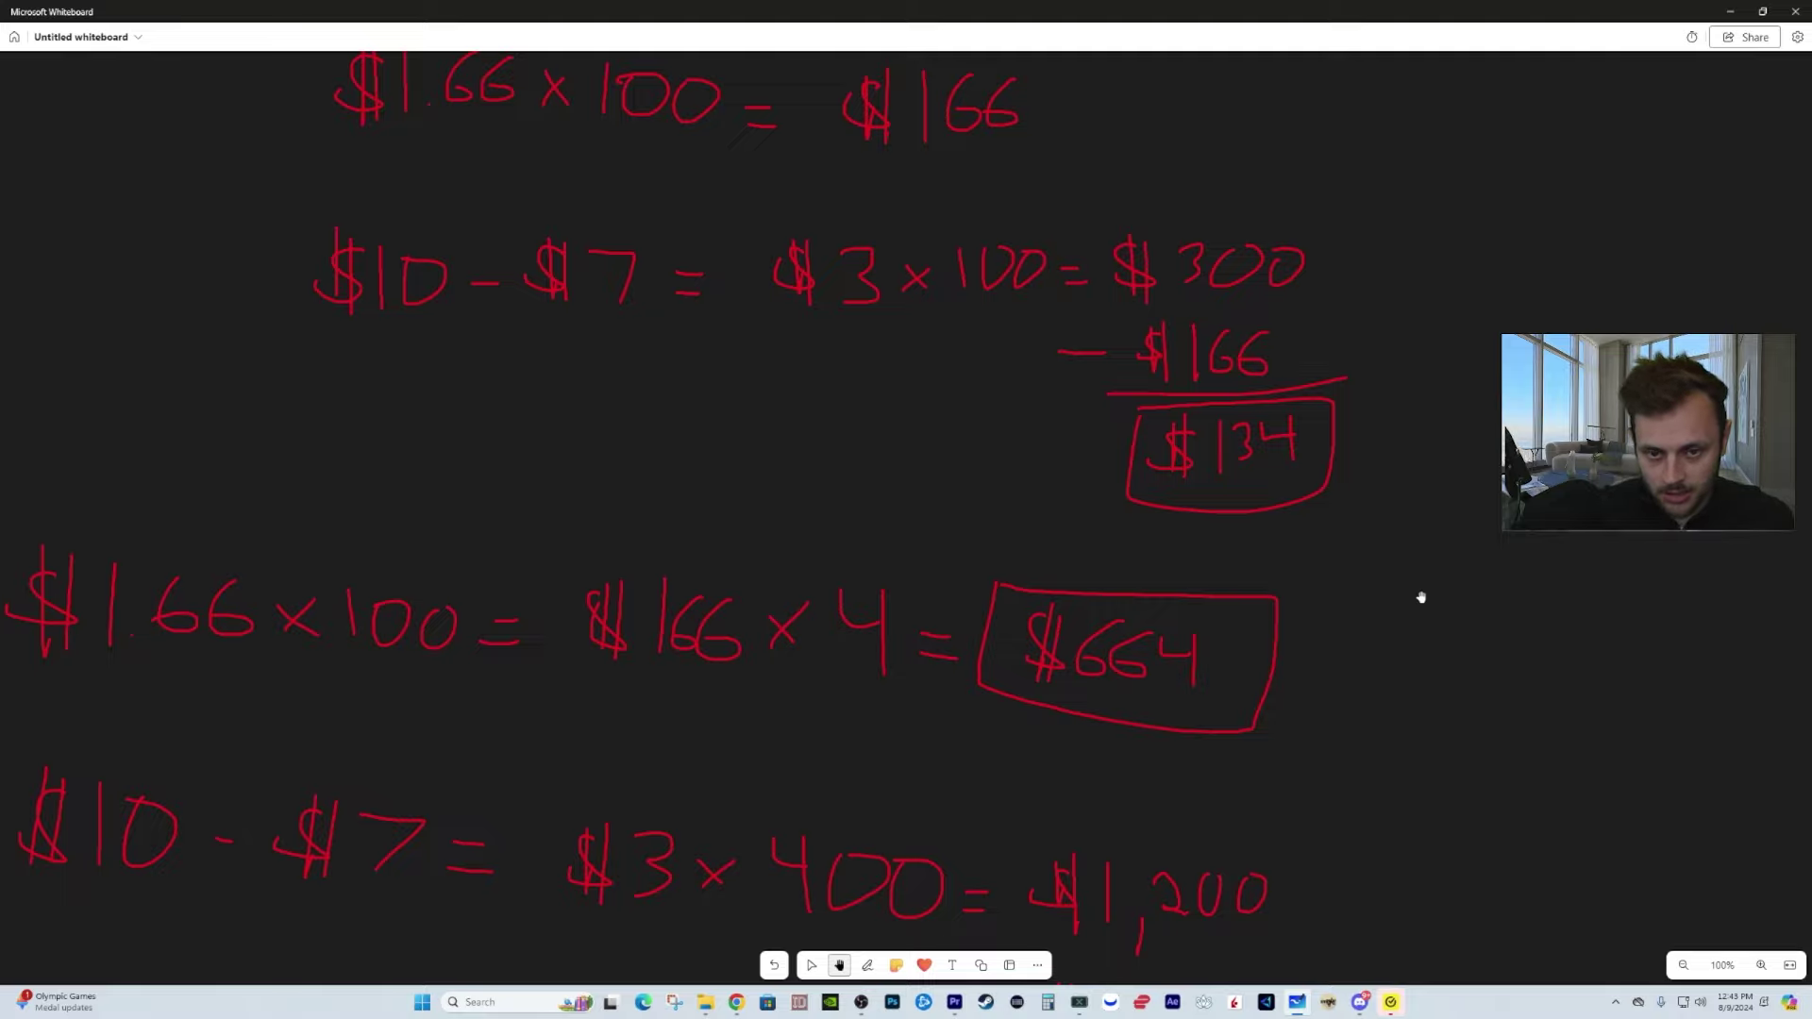
scroll(1420, 597, down, 5)
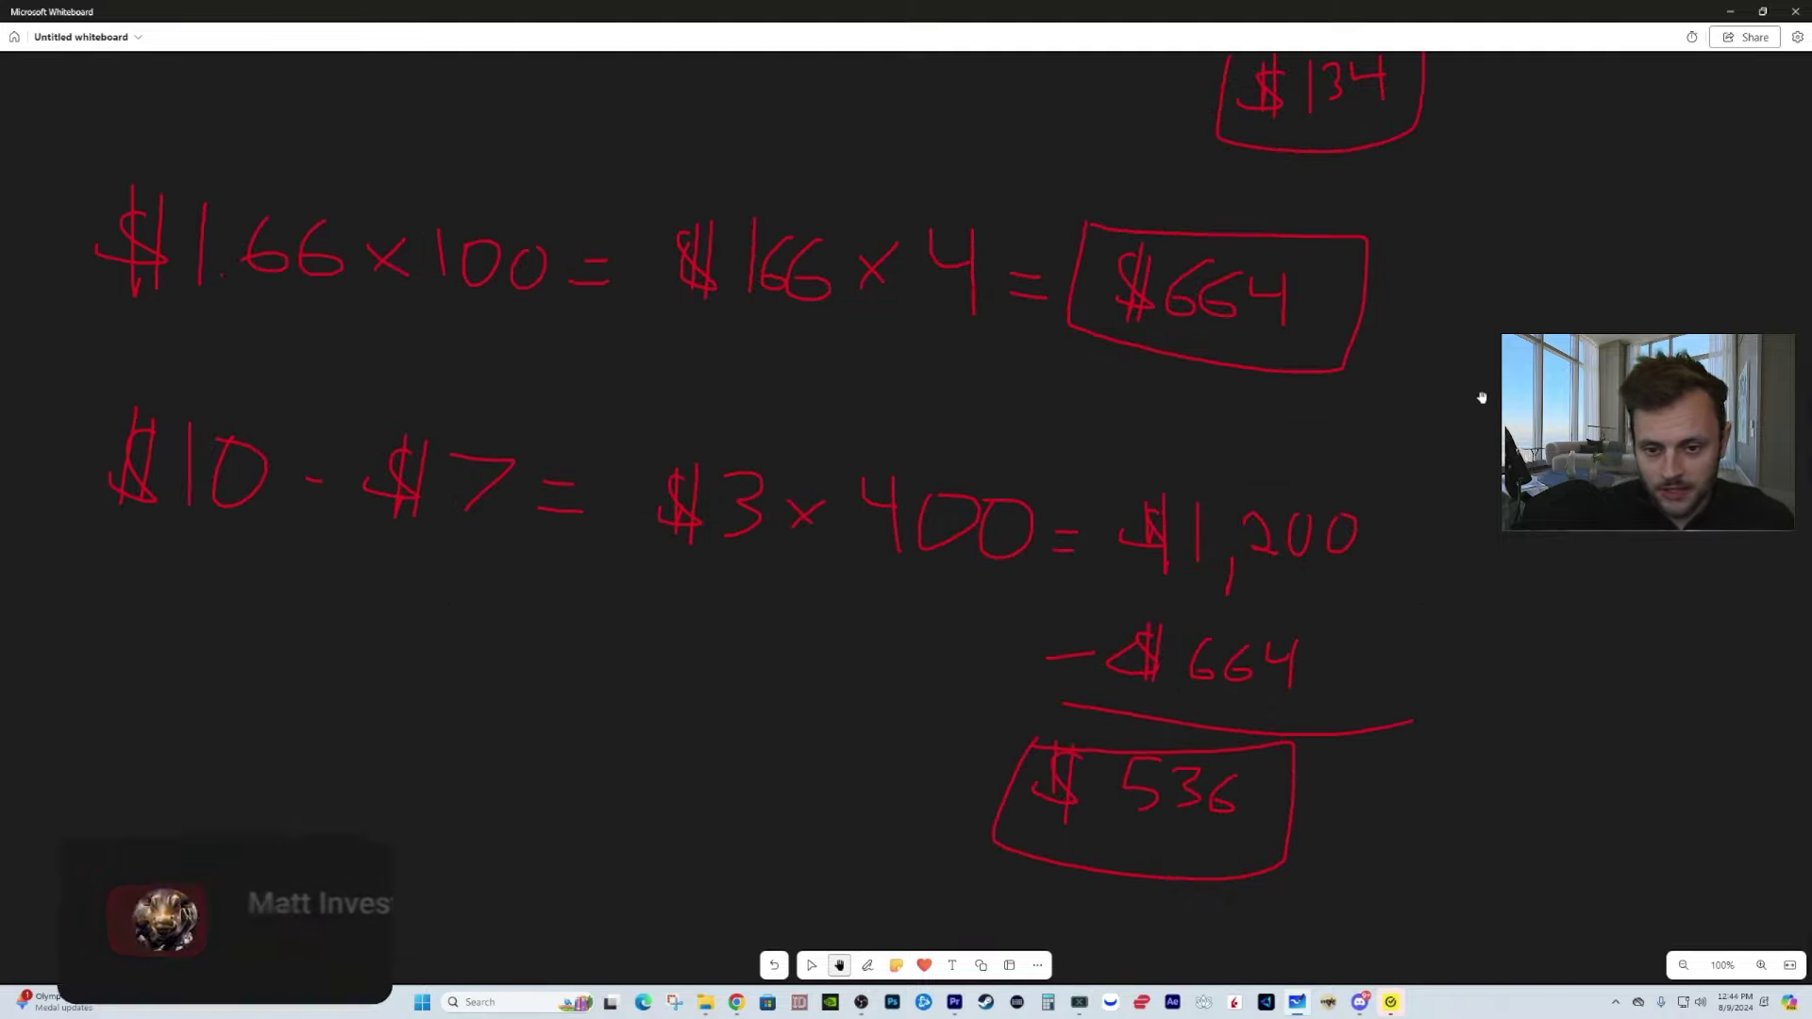